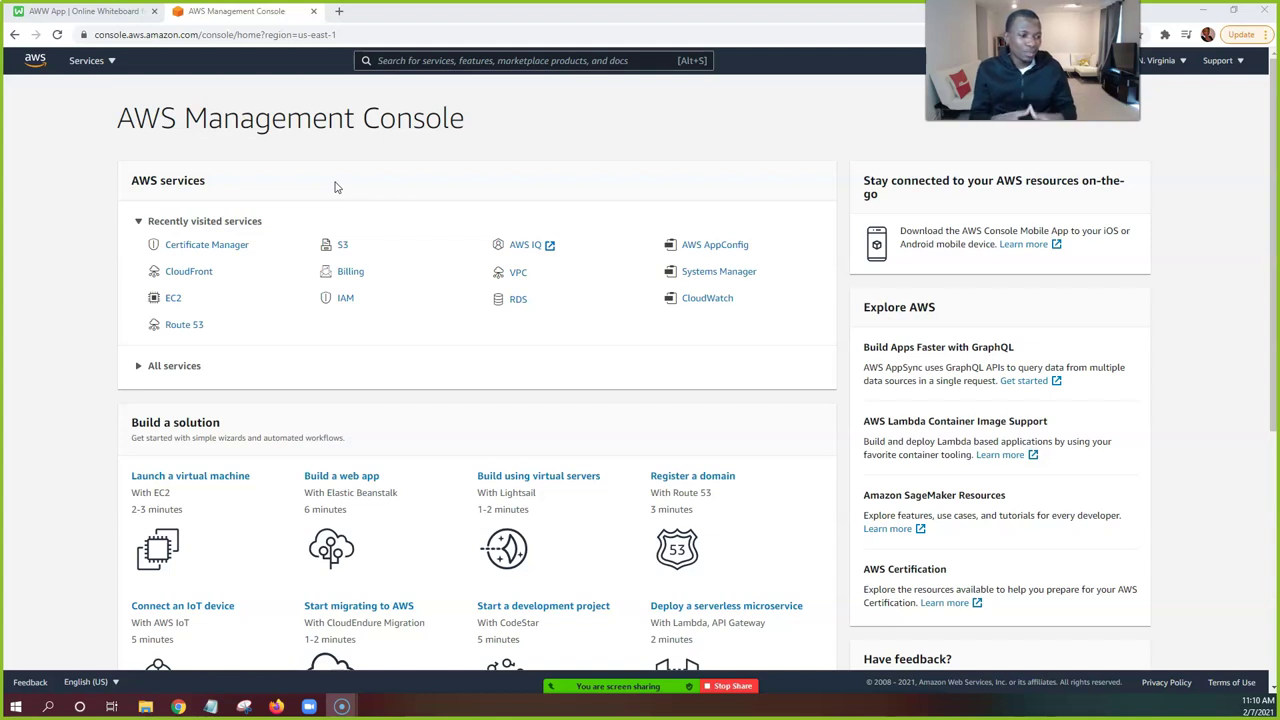
Open the list of running EC2 instances and start launching a new instance
{"action": "mouse_move", "coordinate": [600, 685]}
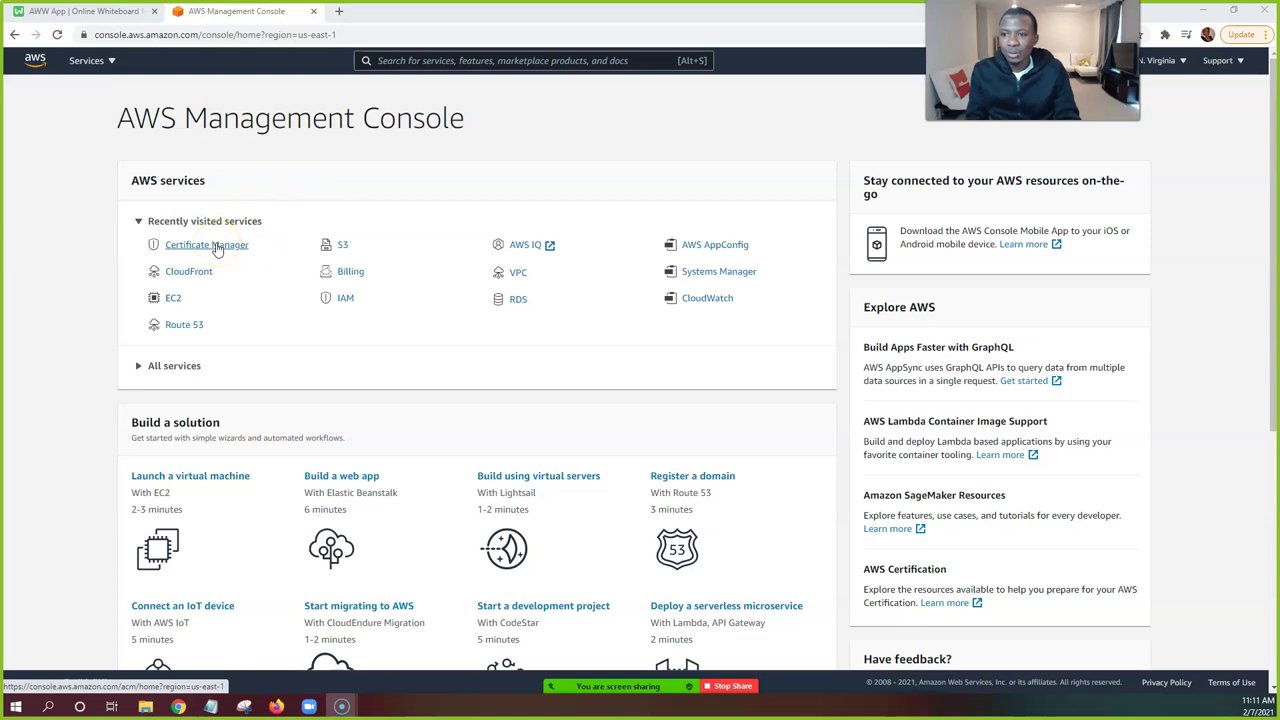
{"action": "left_click", "coordinate": [172, 297]}
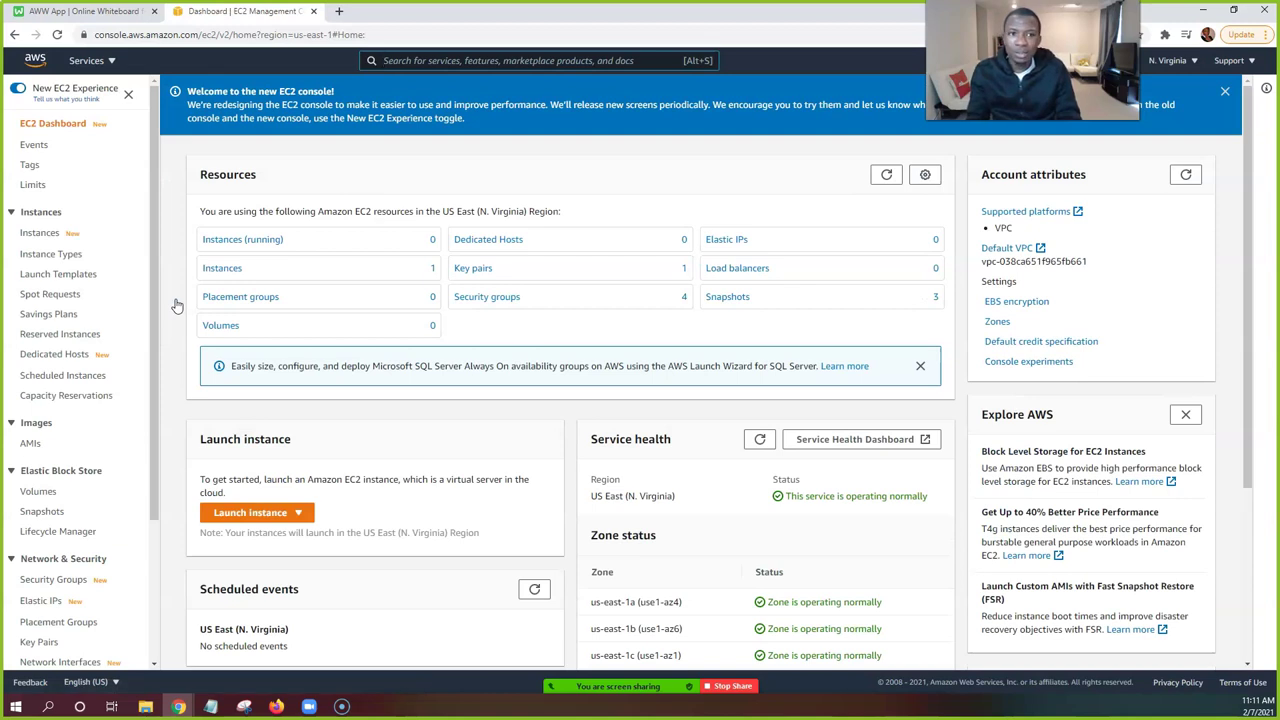
{"action": "left_click", "coordinate": [262, 249]}
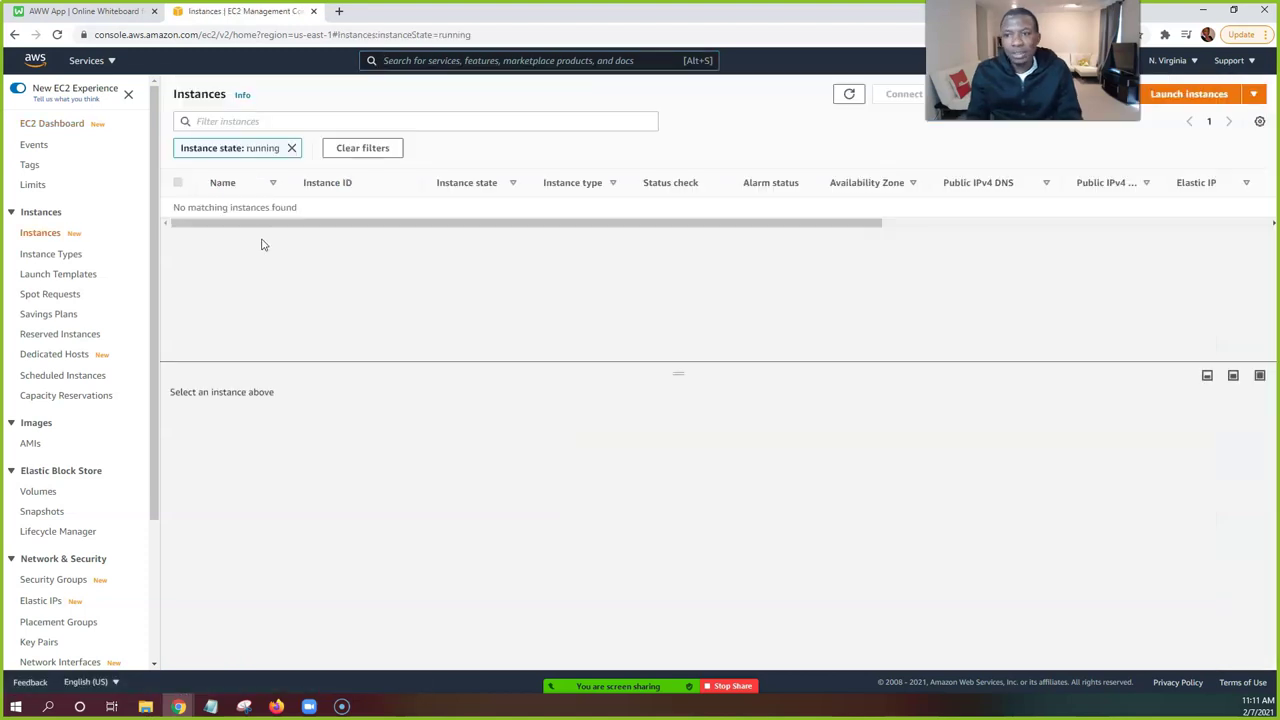
{"action": "left_click", "coordinate": [258, 244]}
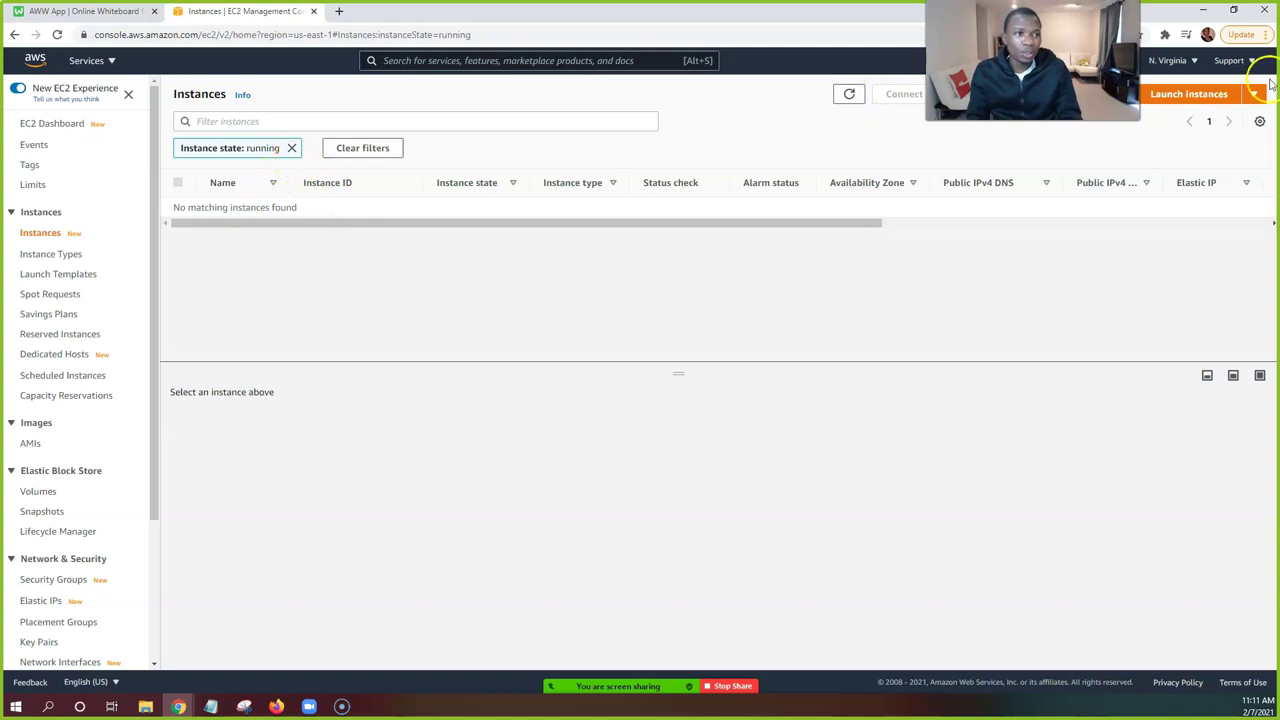
{"action": "left_click", "coordinate": [1195, 96]}
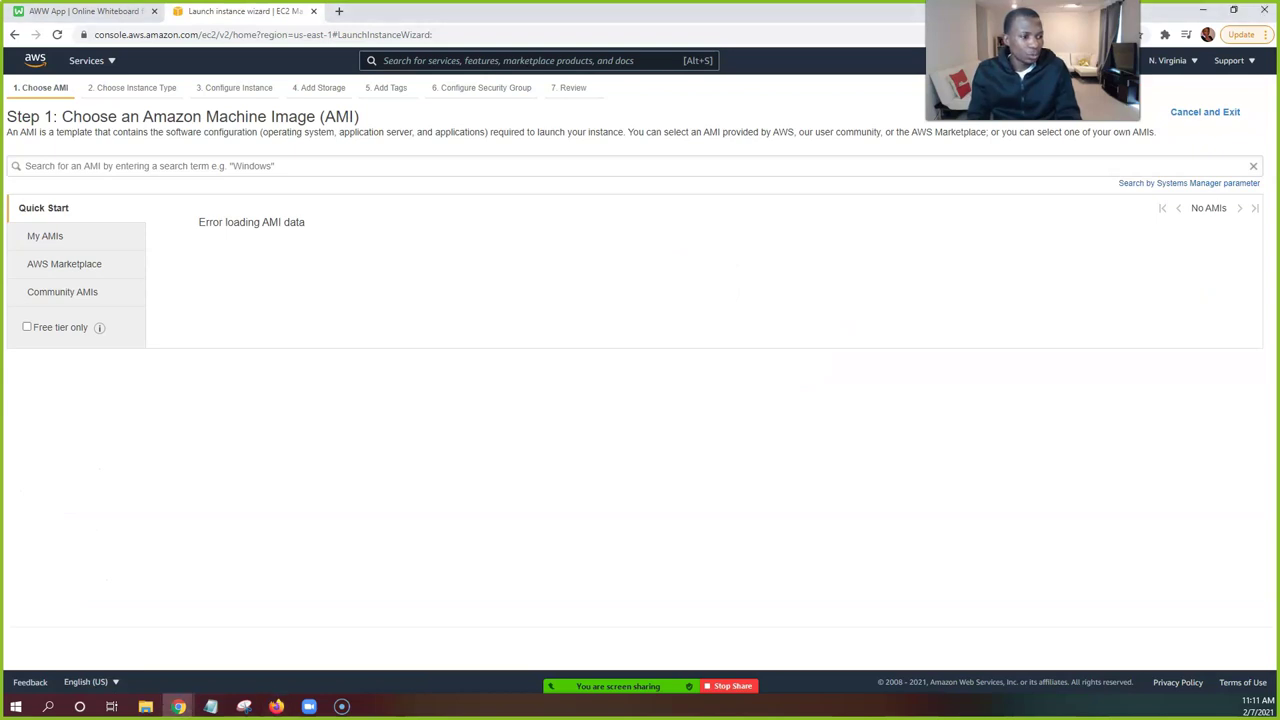
Switch to Notepad and copy the whole bash script from BashScriptTemplate, then return to the launch wizard
{"action": "left_click", "coordinate": [210, 706]}
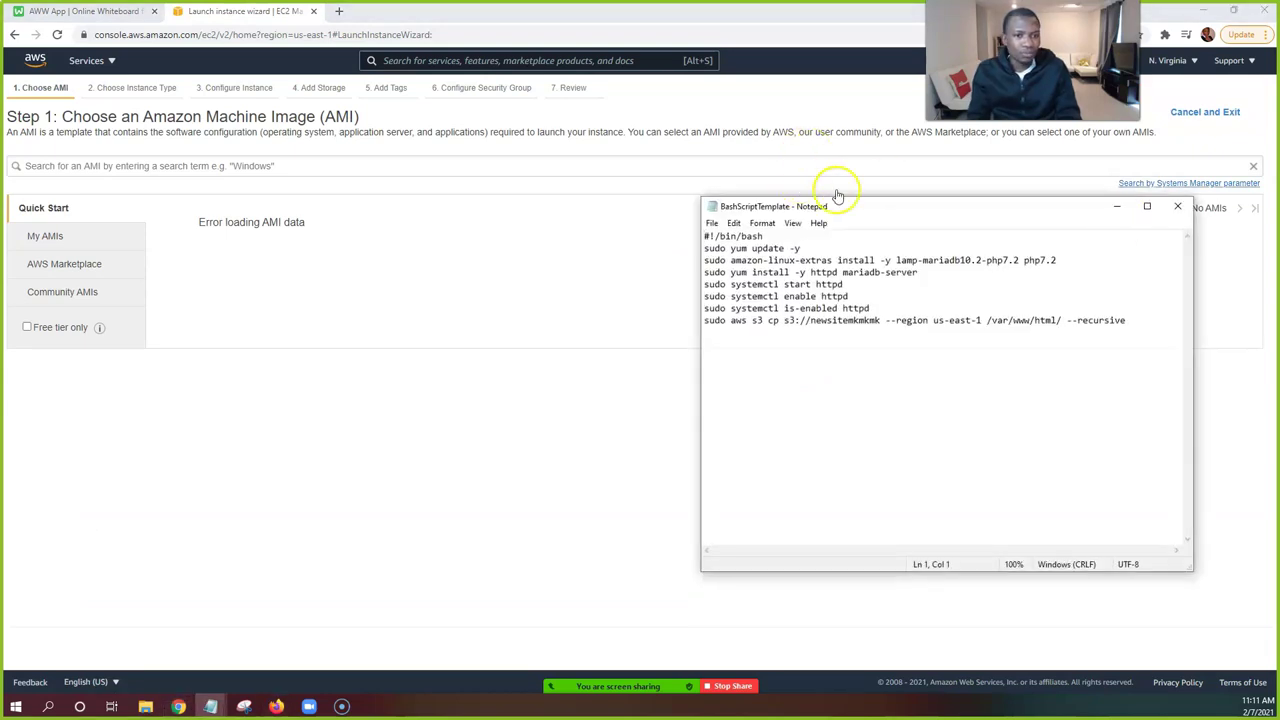
{"action": "left_click_drag", "start_coordinate": [1138, 320], "coordinate": [705, 233]}
{"action": "left_click", "coordinate": [1117, 206]}
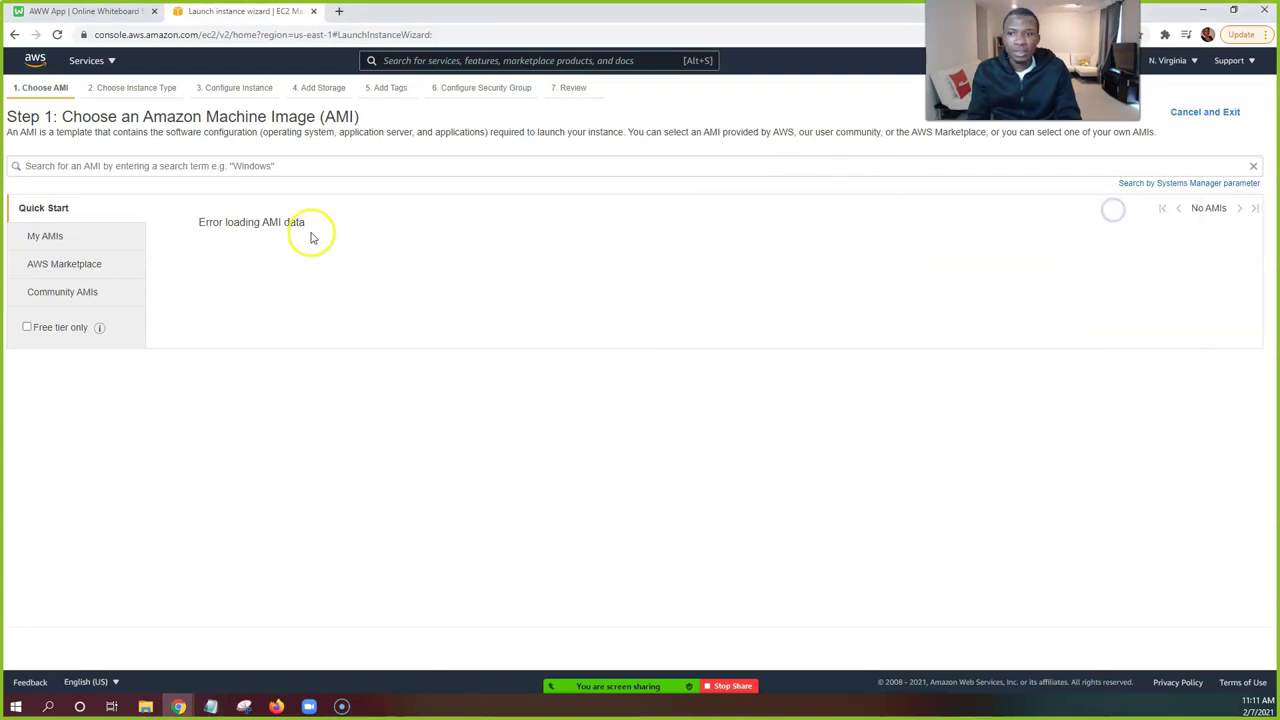
Reload the launch wizard, choose the 64-bit (x86) Amazon Linux 2 AMI, and continue with the t2.micro instance type
{"action": "left_click", "coordinate": [57, 34]}
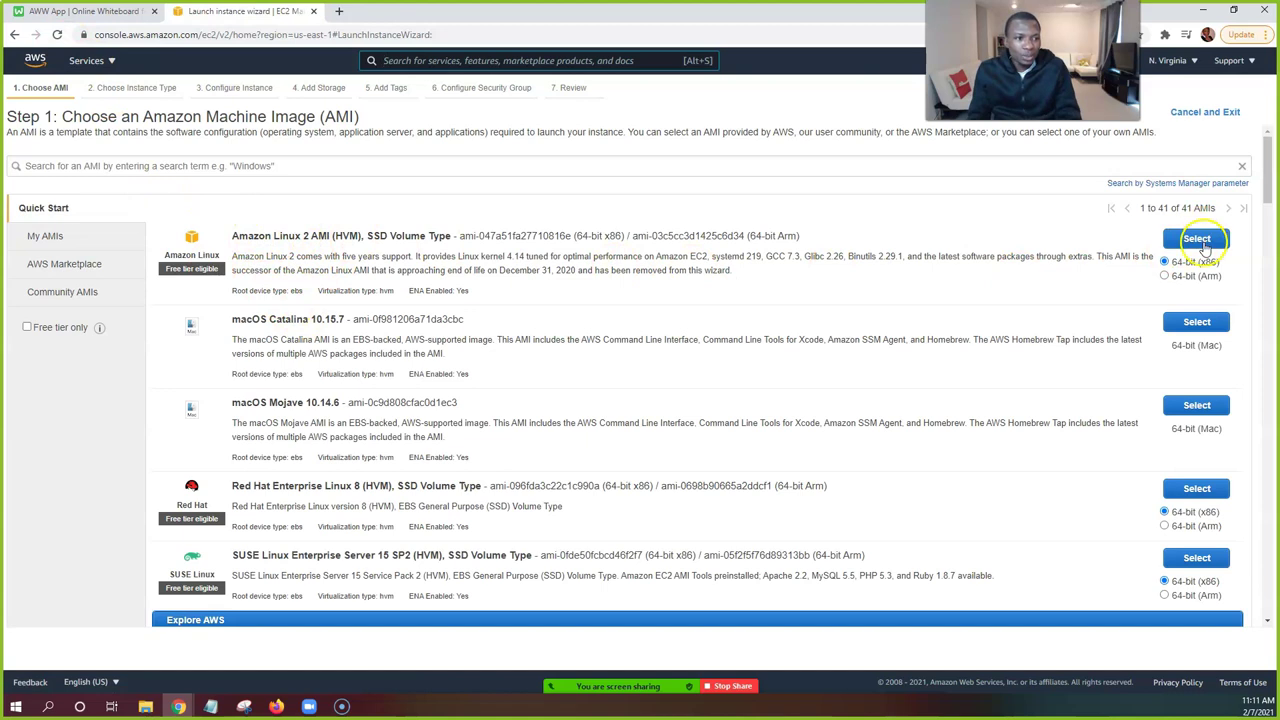
{"action": "left_click", "coordinate": [1197, 240]}
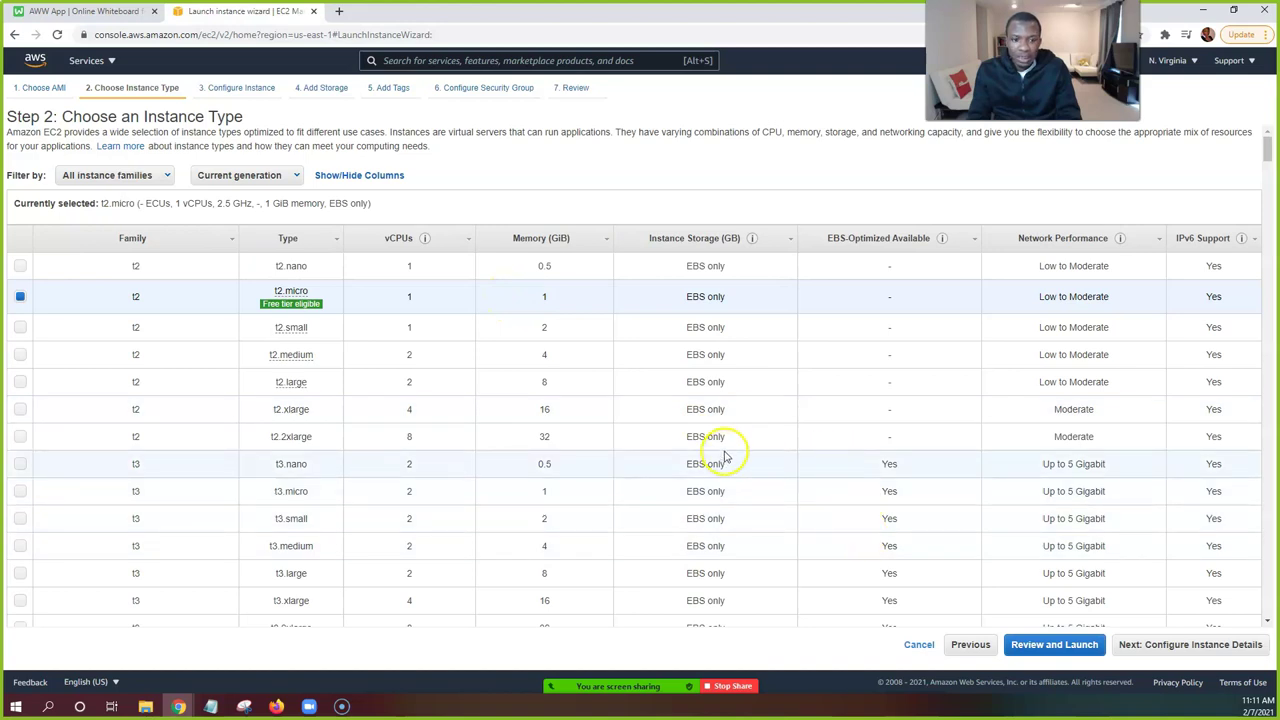
{"action": "left_click", "coordinate": [1210, 645]}
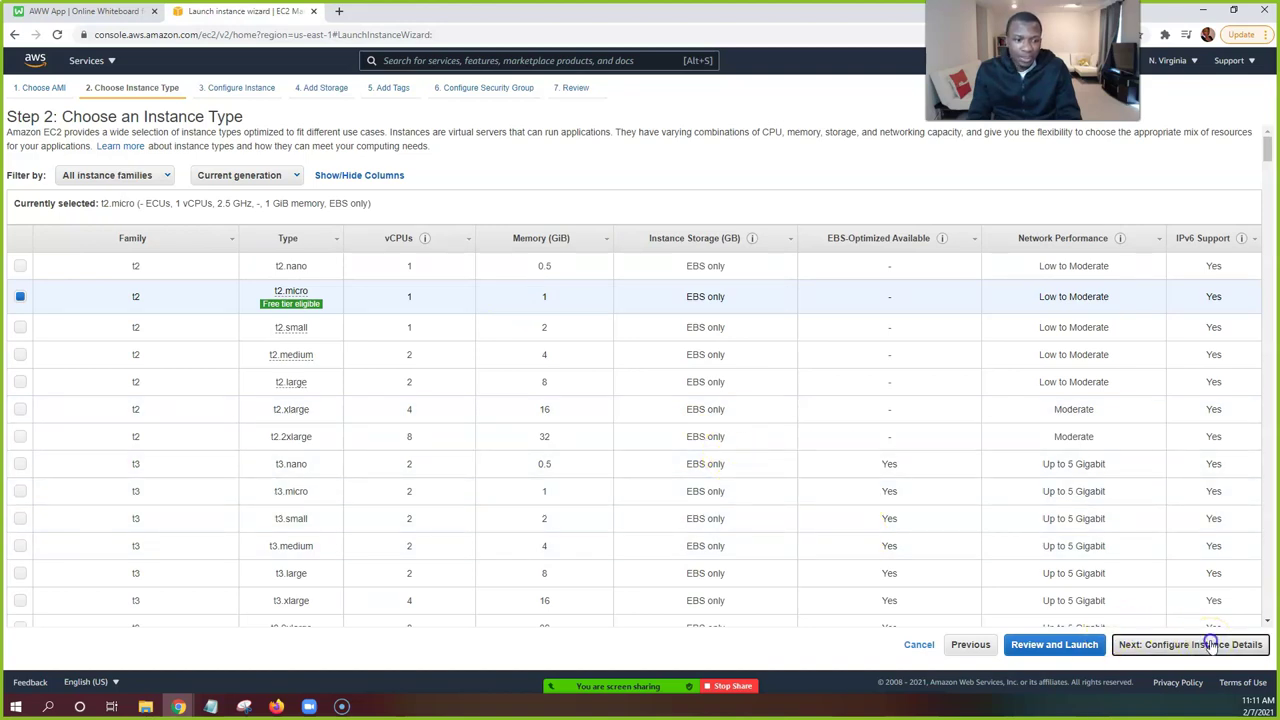
Set the number of instances to 2
{"action": "left_click", "coordinate": [284, 156]}
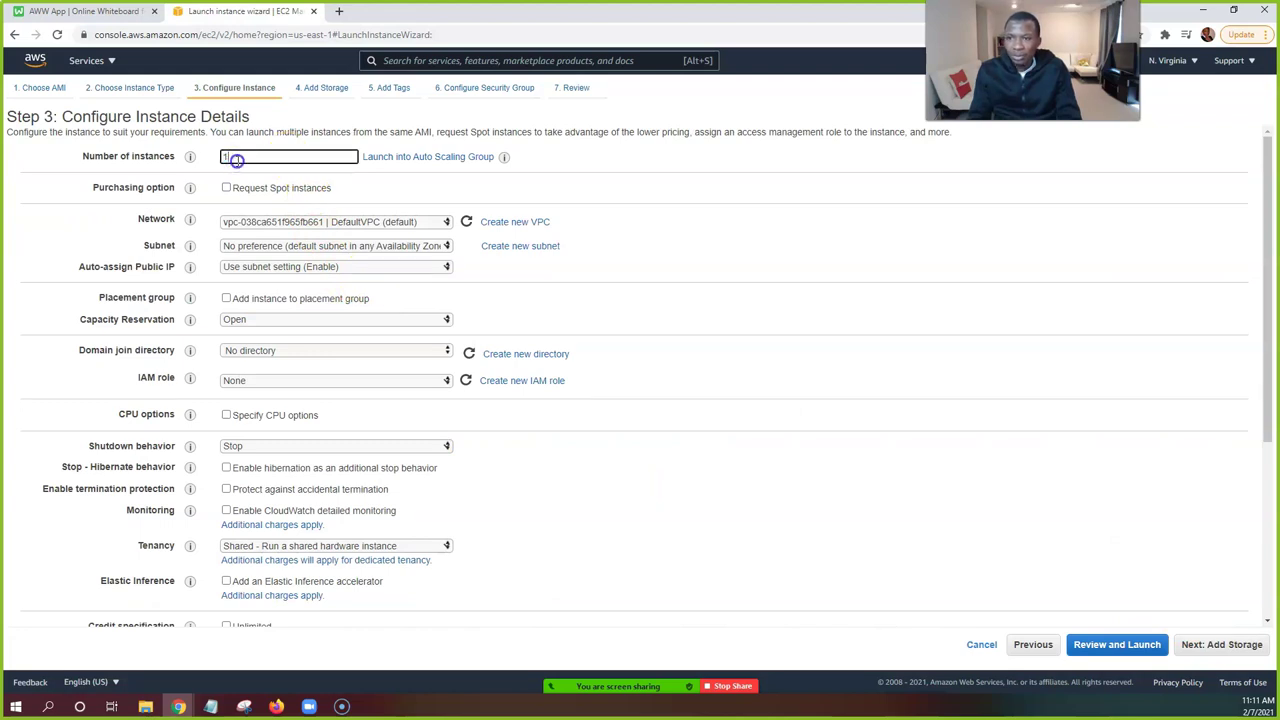
{"action": "type", "text": "2"}
{"action": "key", "text": "Left"}
{"action": "key", "text": "BackSpace"}
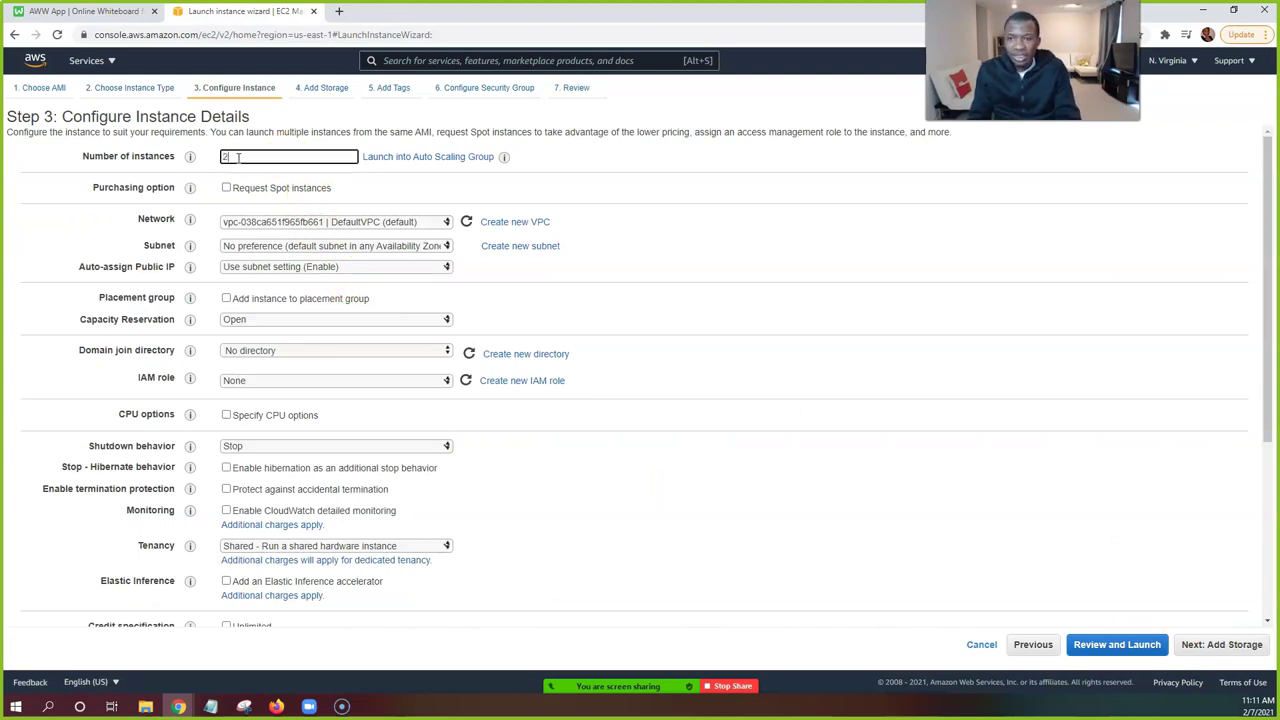
Check the available networks and reset the number of instances to 1
{"action": "left_click", "coordinate": [242, 218]}
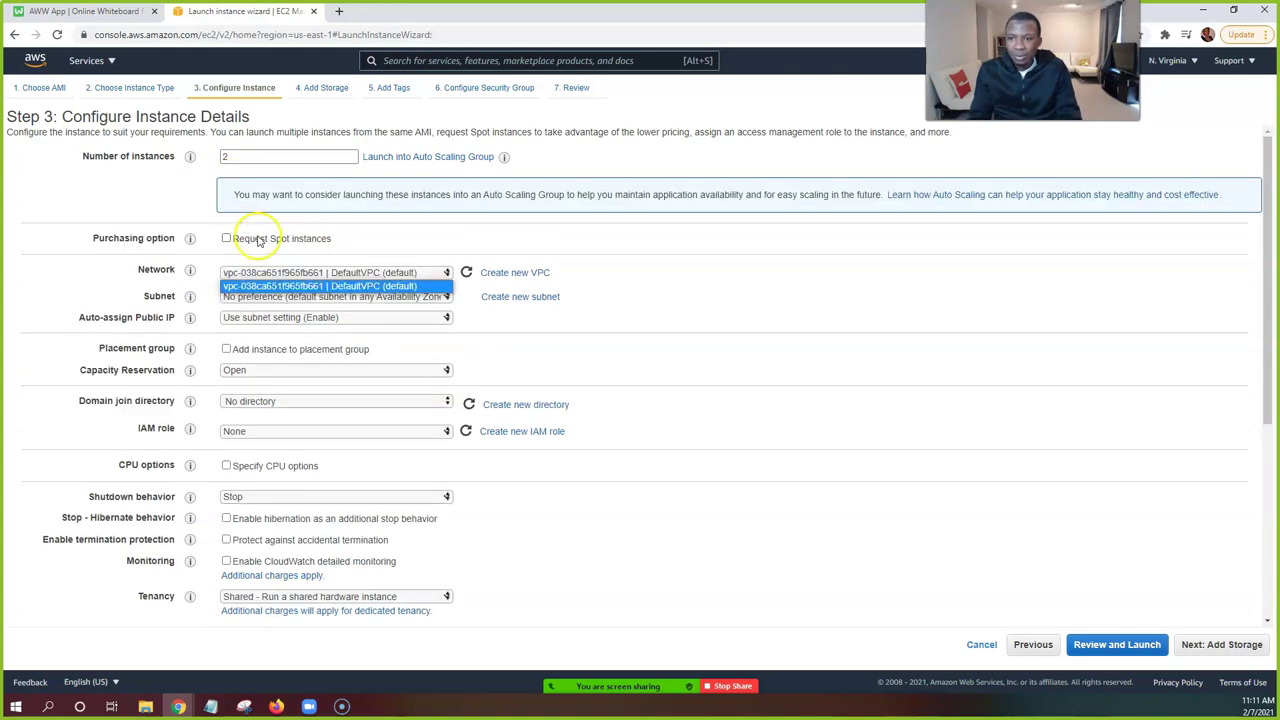
{"action": "left_click", "coordinate": [286, 216]}
{"action": "double_click", "coordinate": [257, 158]}
{"action": "left_click_drag", "start_coordinate": [257, 158], "coordinate": [195, 157]}
{"action": "type", "text": "1"}
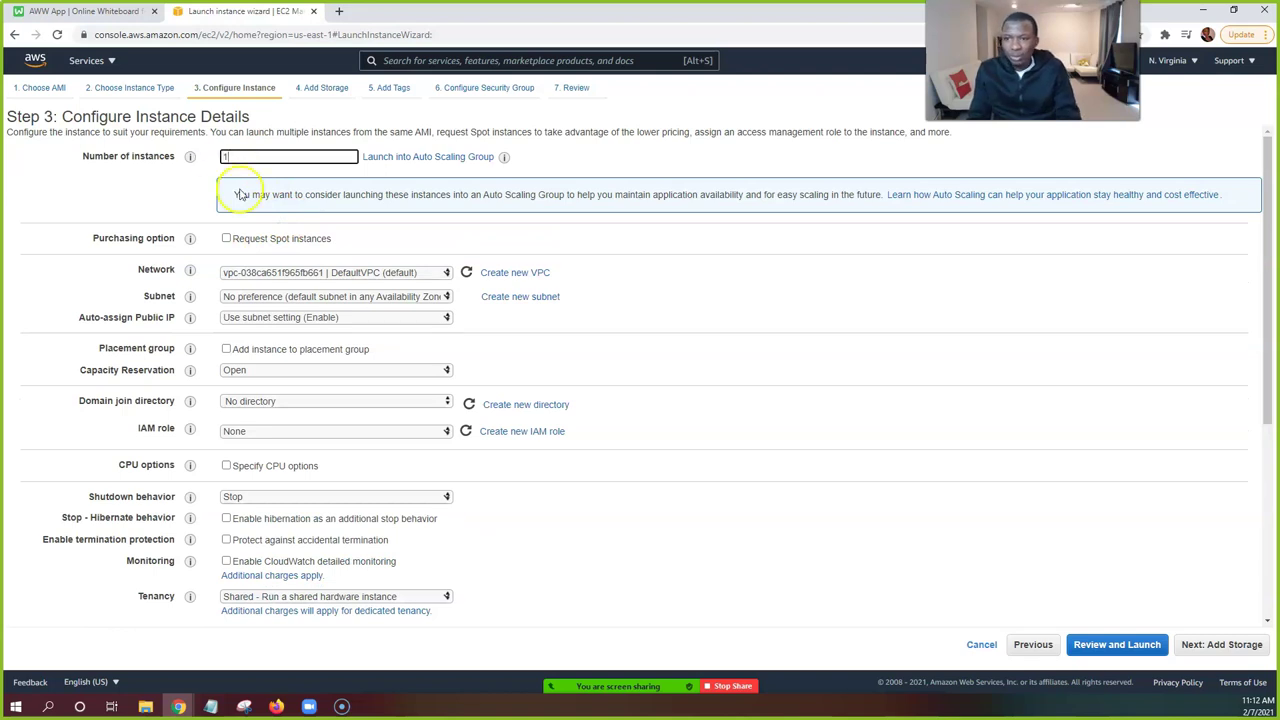
Change the number of instances back to 2
{"action": "left_click", "coordinate": [387, 221]}
{"action": "left_click", "coordinate": [234, 157]}
{"action": "double_click", "coordinate": [234, 157]}
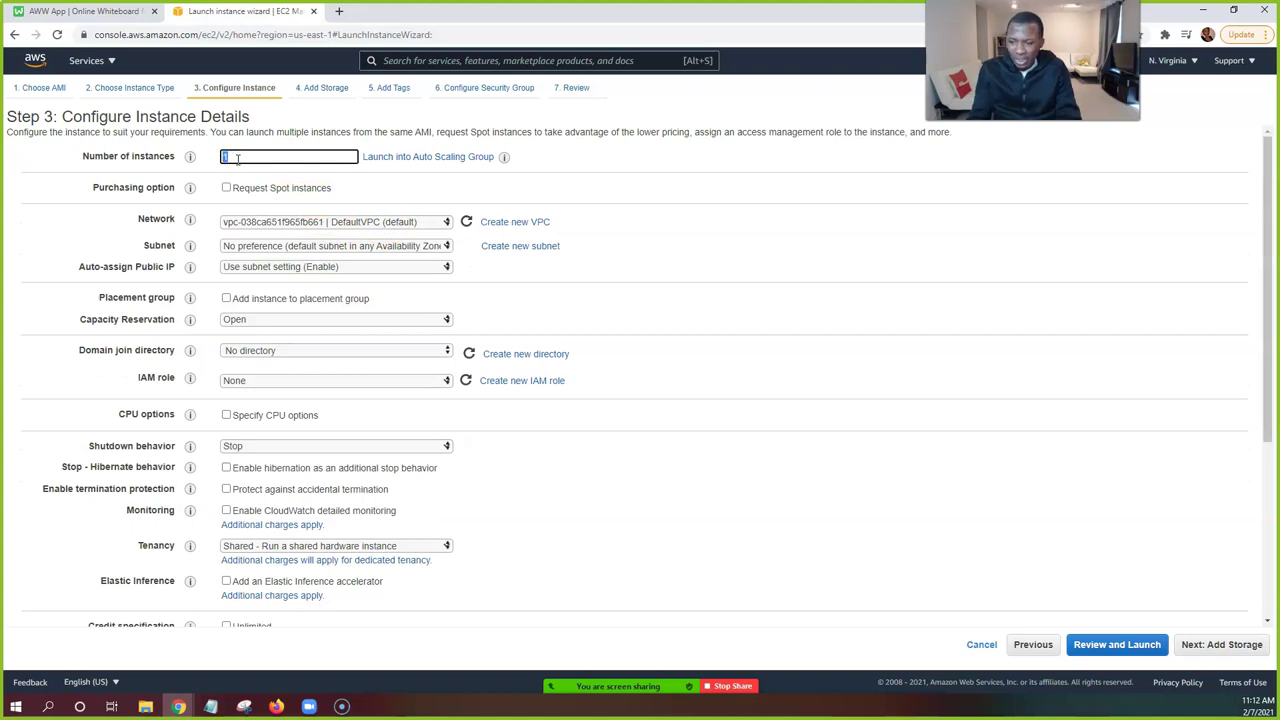
{"action": "type", "text": "2"}
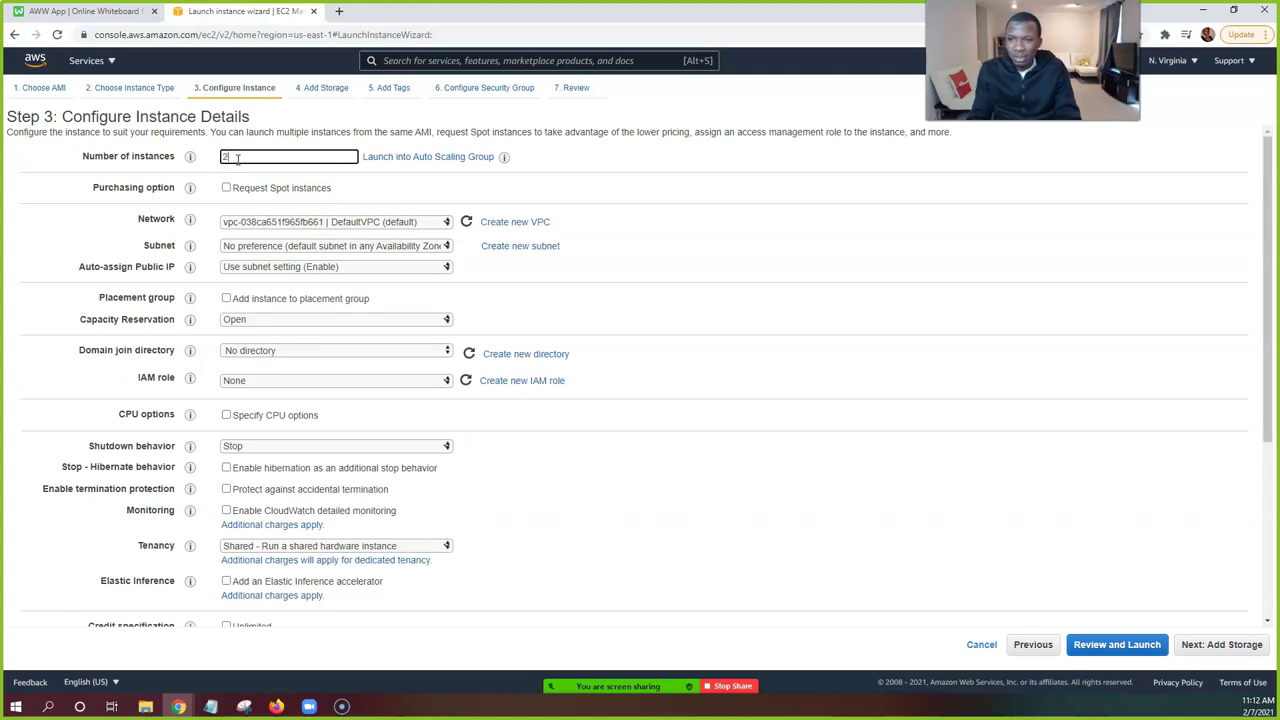
Choose the default subnet in us-east-1a and set the number of instances to 1
{"action": "left_click", "coordinate": [293, 248]}
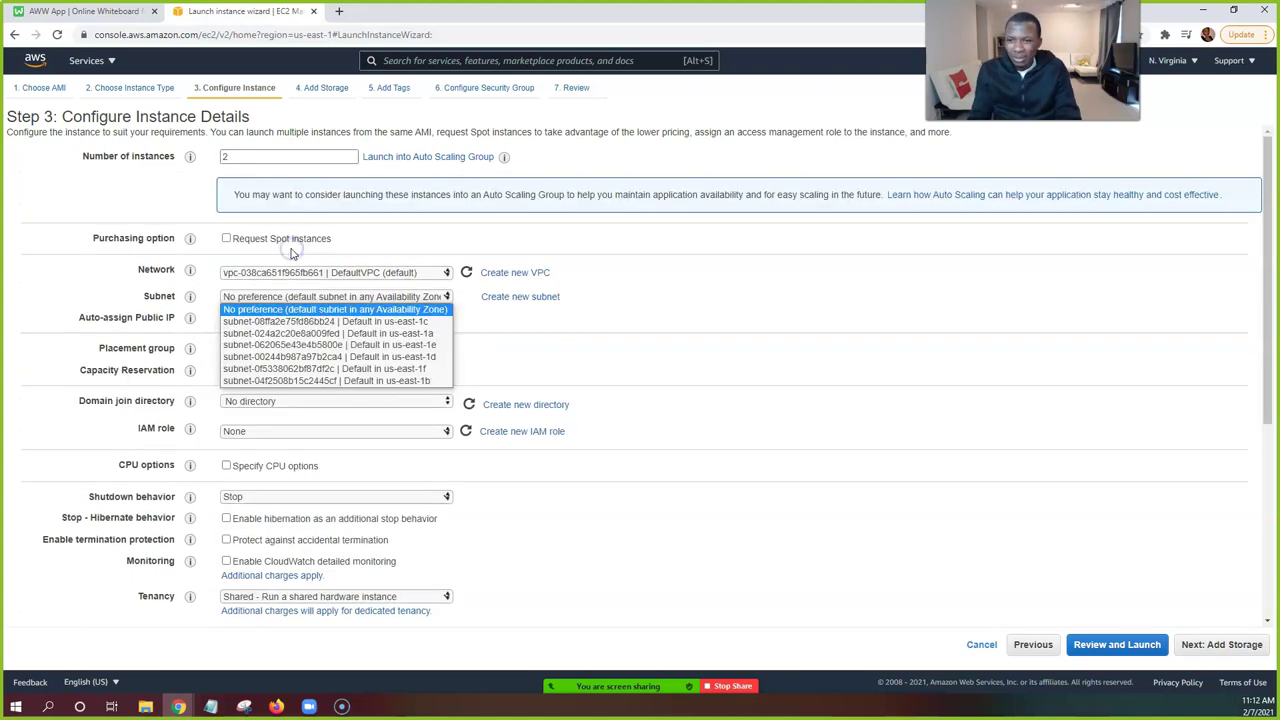
{"action": "left_click", "coordinate": [300, 333]}
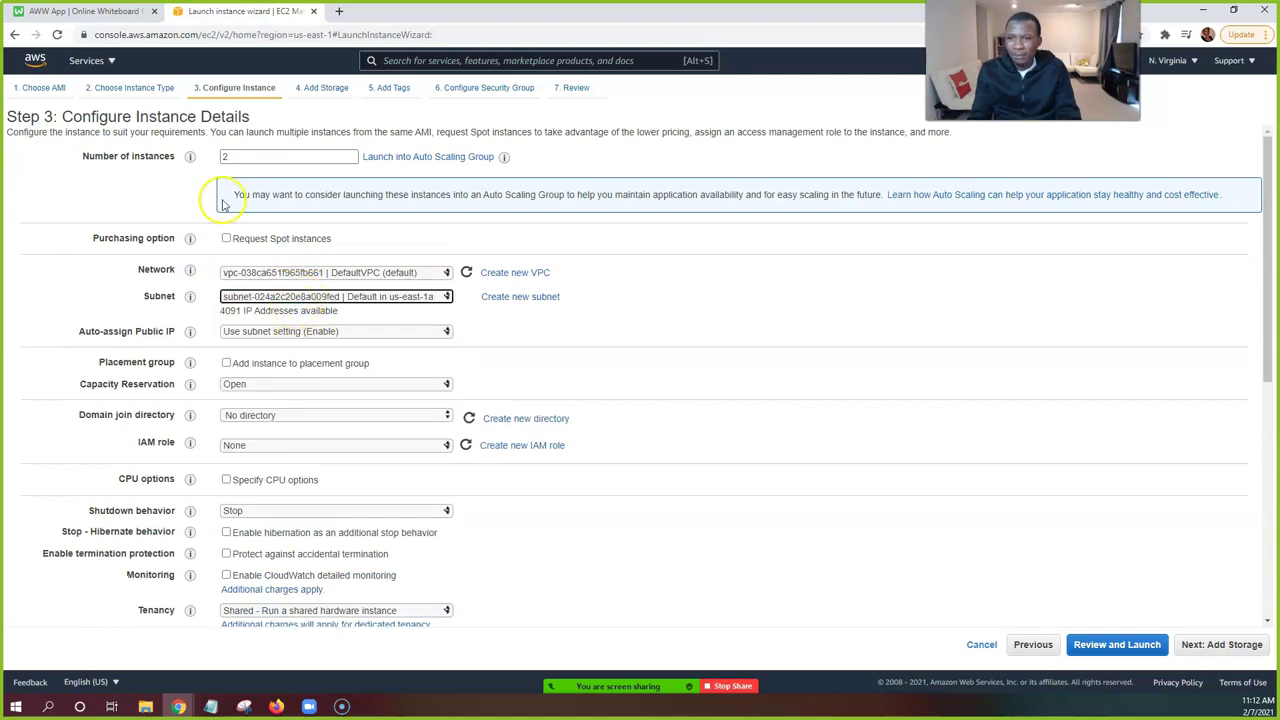
{"action": "left_click", "coordinate": [262, 160]}
{"action": "key", "text": "BackSpace"}
{"action": "type", "text": "1"}
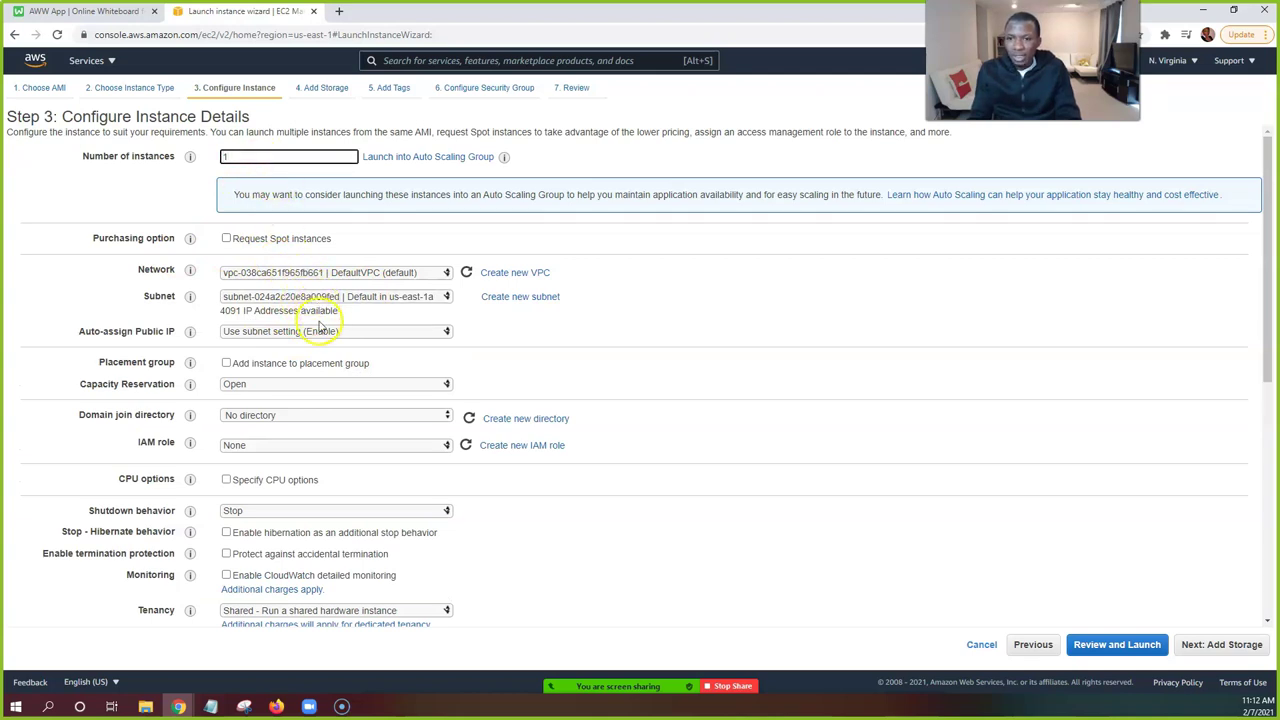
Assign the S3andSSM IAM role to the instance
{"action": "scroll", "coordinate": [320, 327], "scroll_direction": "down", "scroll_amount": 1}
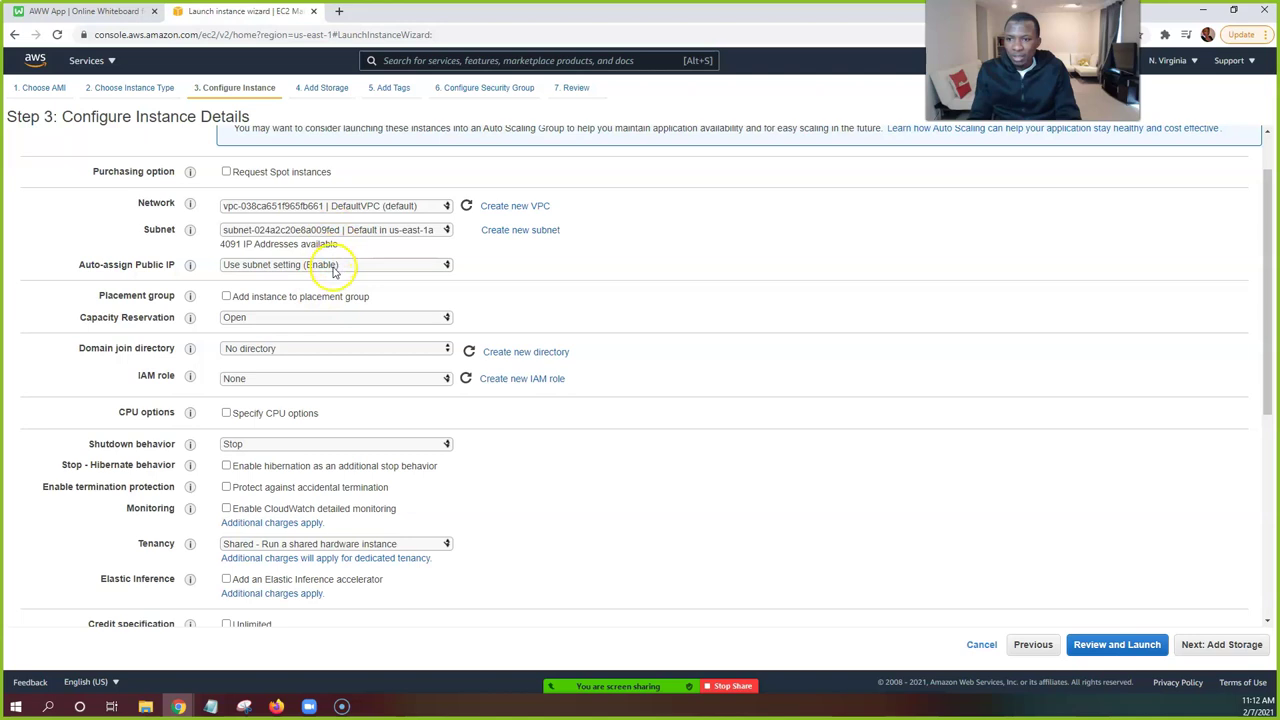
{"action": "left_click", "coordinate": [288, 382]}
{"action": "left_click", "coordinate": [287, 497]}
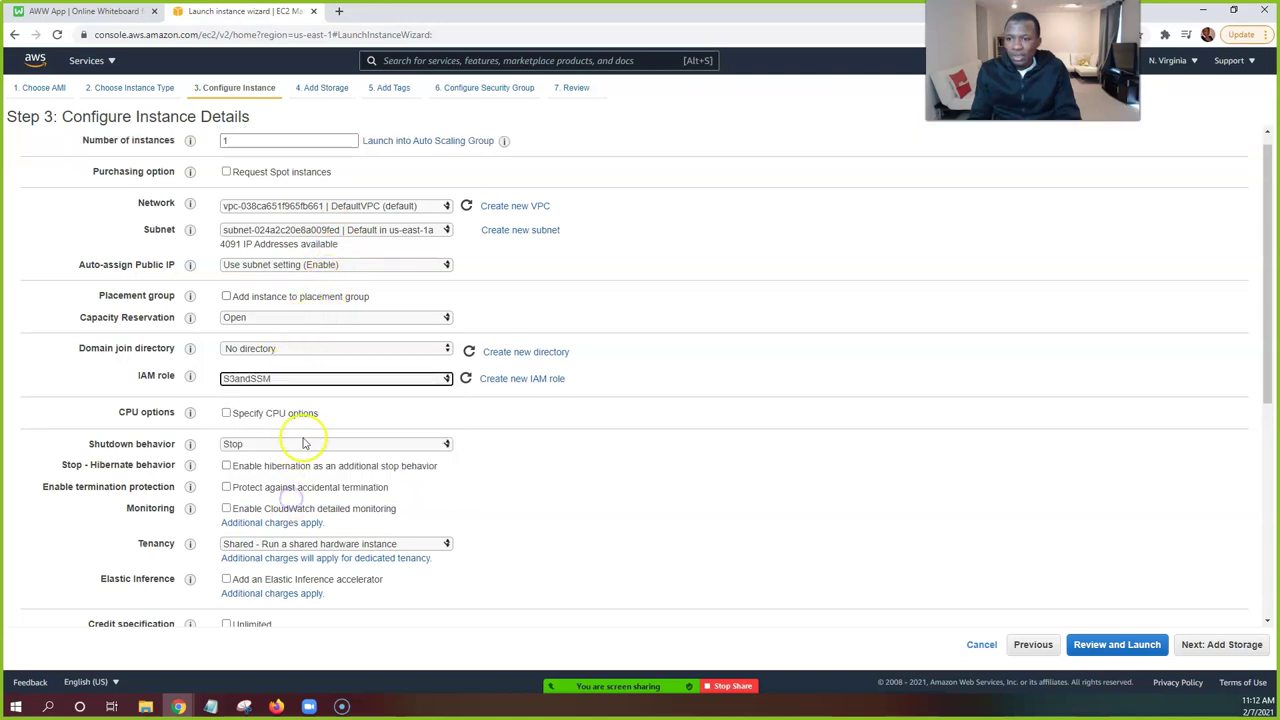
Set the instance's shutdown behavior to Terminate
{"action": "scroll", "coordinate": [302, 420], "scroll_direction": "up", "scroll_amount": 1}
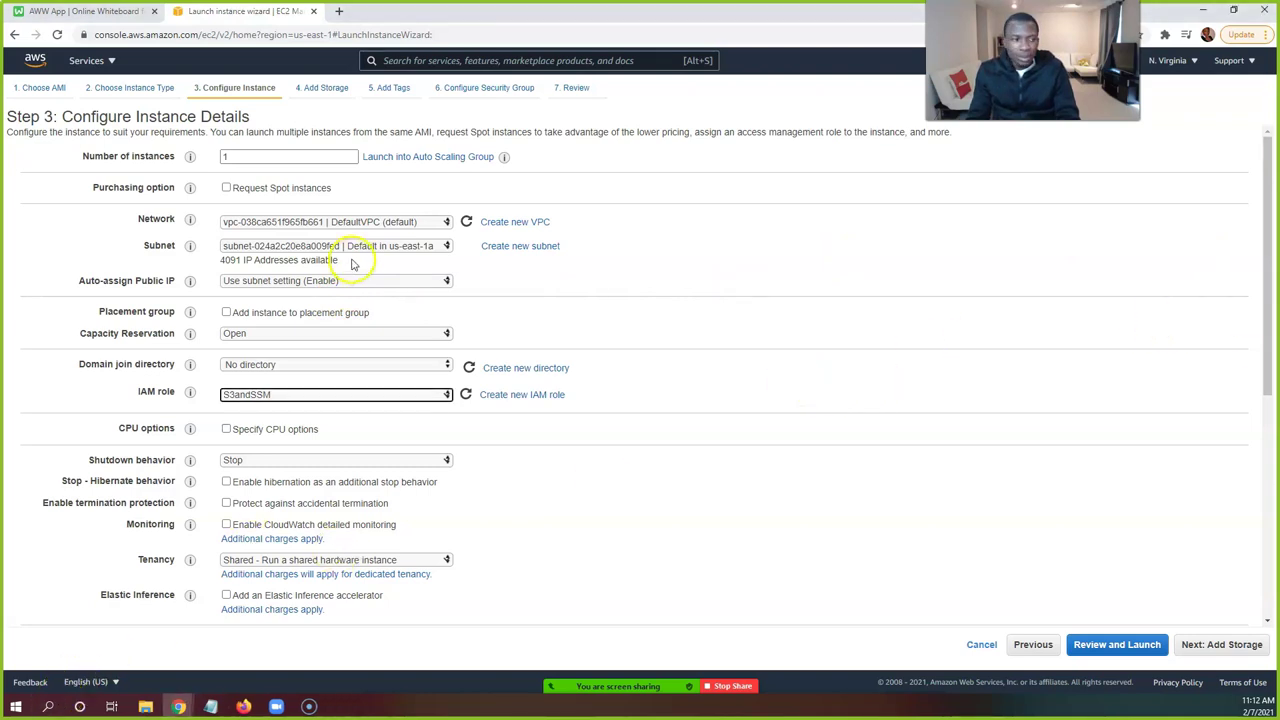
{"action": "scroll", "coordinate": [289, 294], "scroll_direction": "down", "scroll_amount": 1}
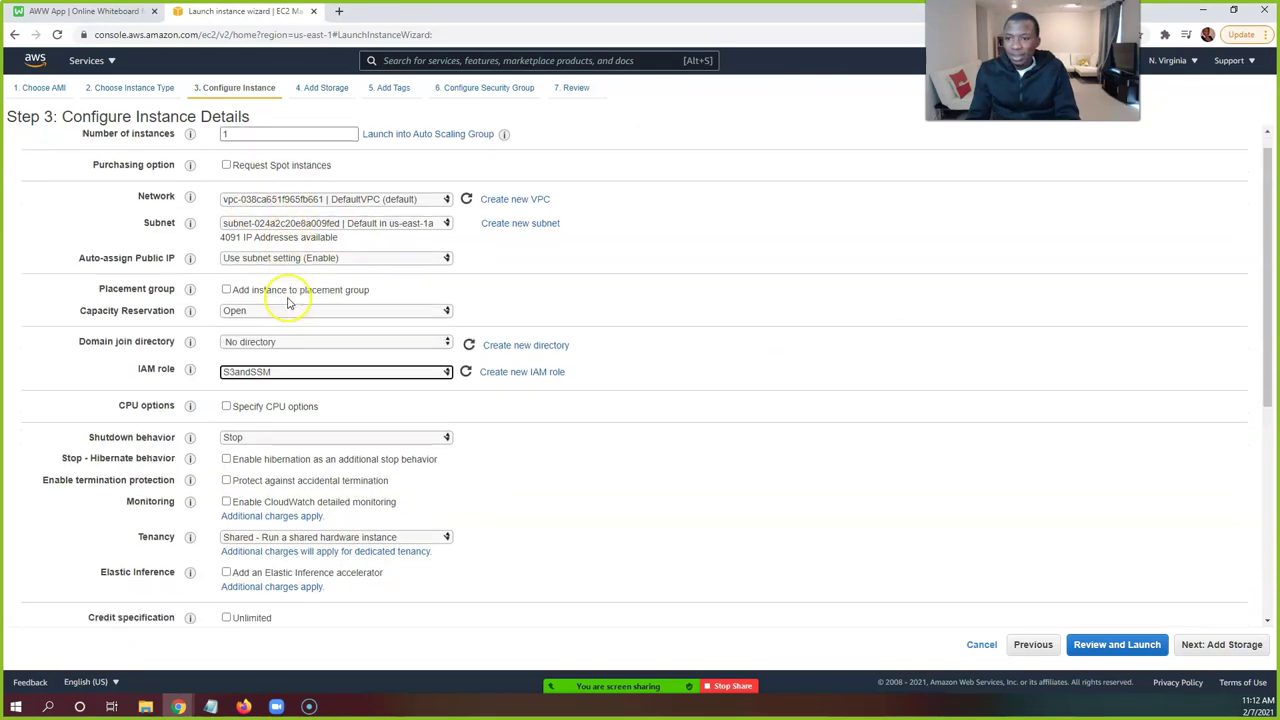
{"action": "scroll", "coordinate": [288, 302], "scroll_direction": "down", "scroll_amount": 1}
{"action": "left_click", "coordinate": [246, 326]}
{"action": "left_click", "coordinate": [247, 352]}
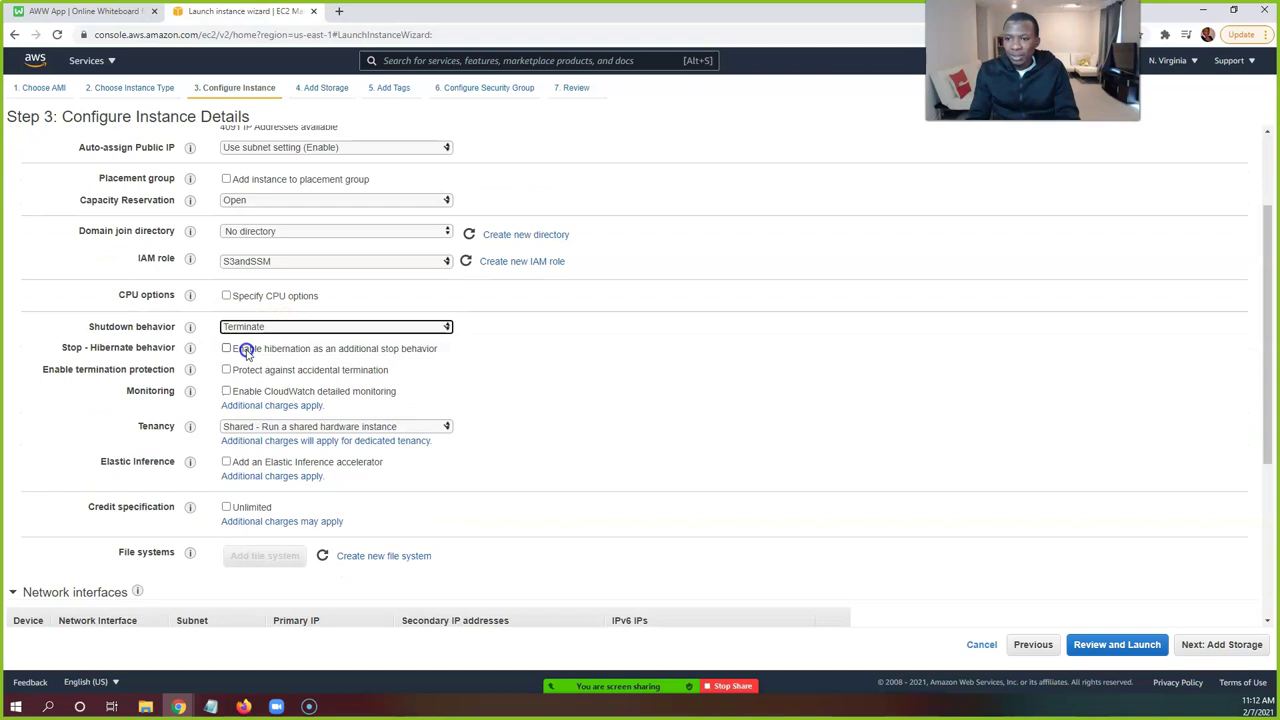
Enter the bash script from Notepad's BashScriptTemplate as the instance's user data in text form
{"action": "scroll", "coordinate": [250, 343], "scroll_direction": "down", "scroll_amount": 1}
{"action": "scroll", "coordinate": [250, 343], "scroll_direction": "down", "scroll_amount": 2}
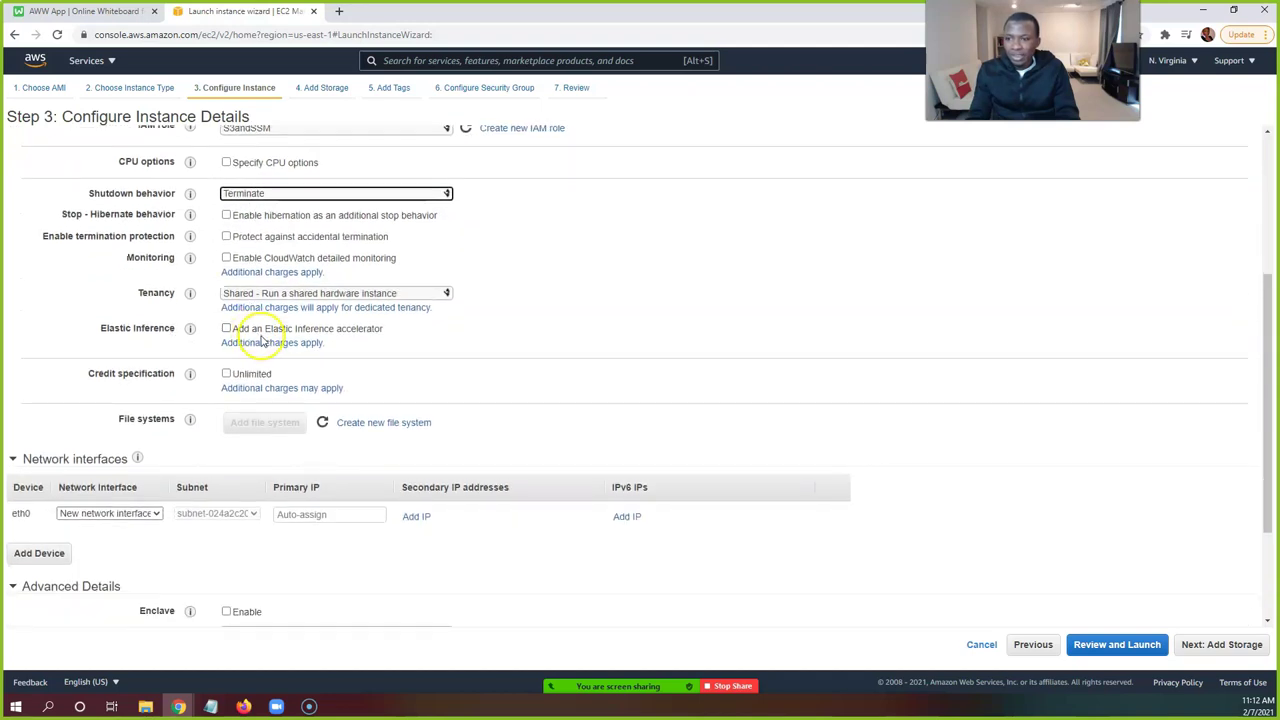
{"action": "scroll", "coordinate": [258, 345], "scroll_direction": "down", "scroll_amount": 2}
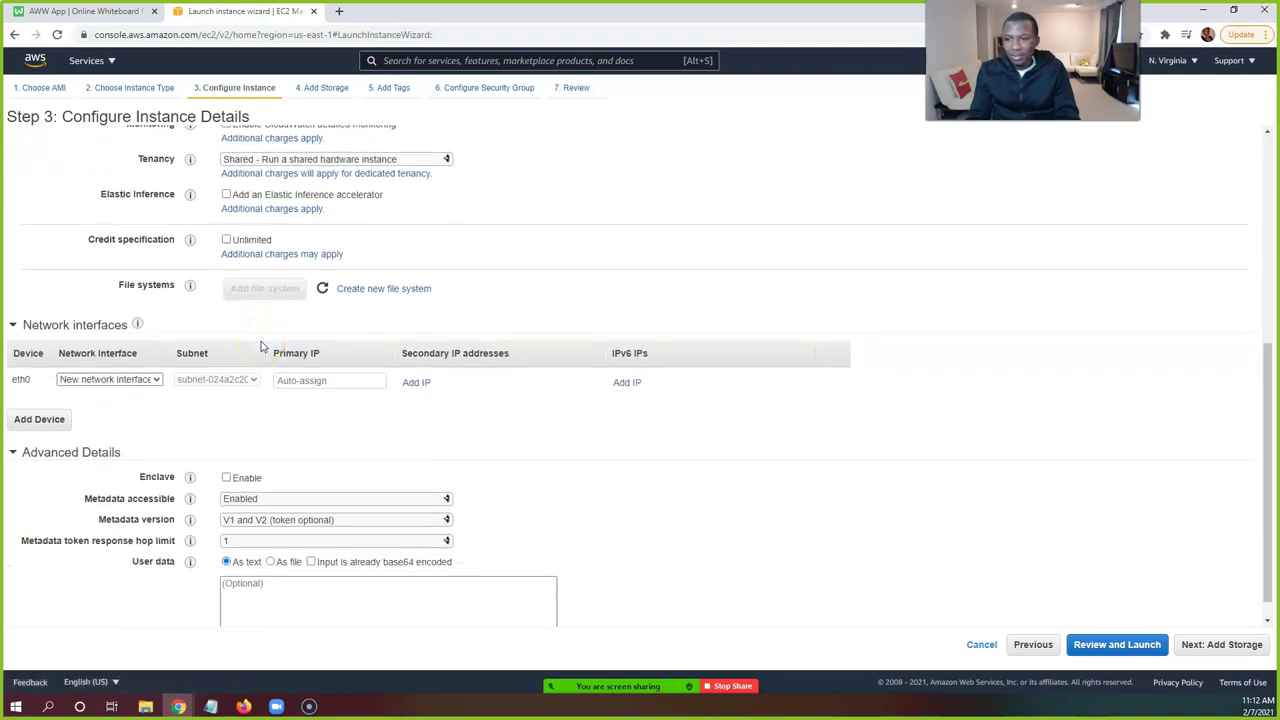
{"action": "scroll", "coordinate": [261, 346], "scroll_direction": "down", "scroll_amount": 1}
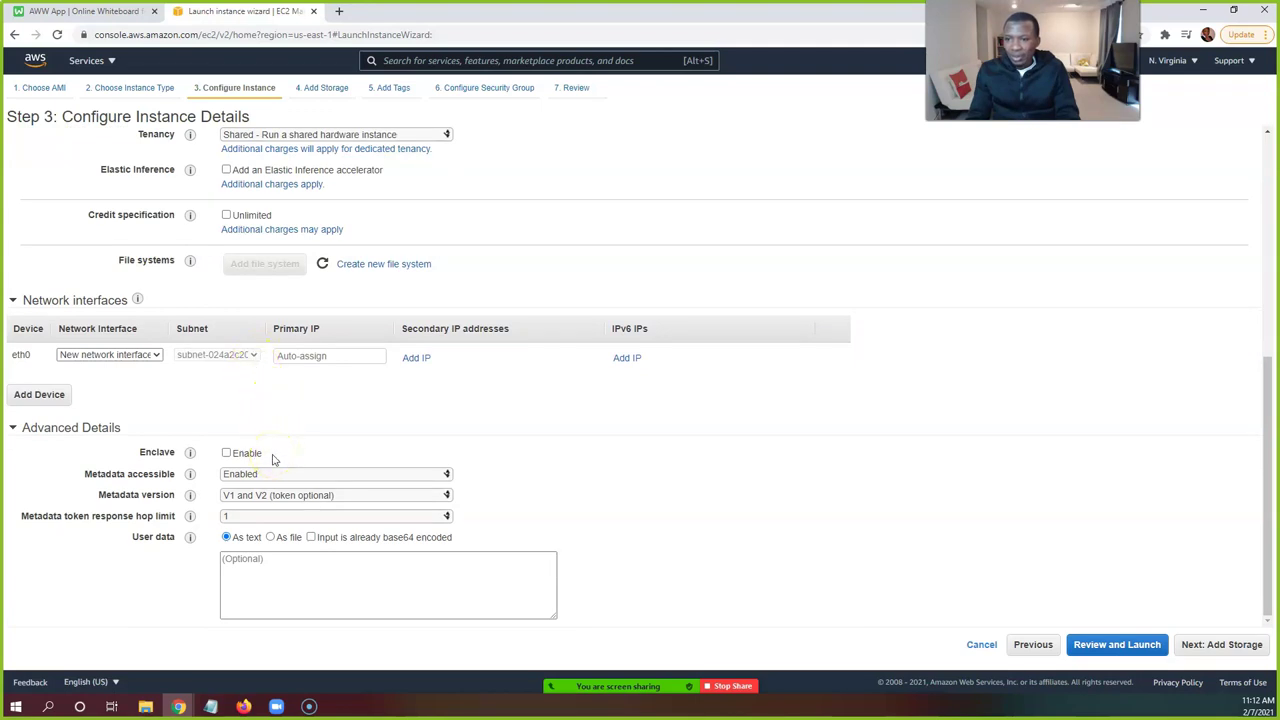
{"action": "left_click", "coordinate": [270, 571]}
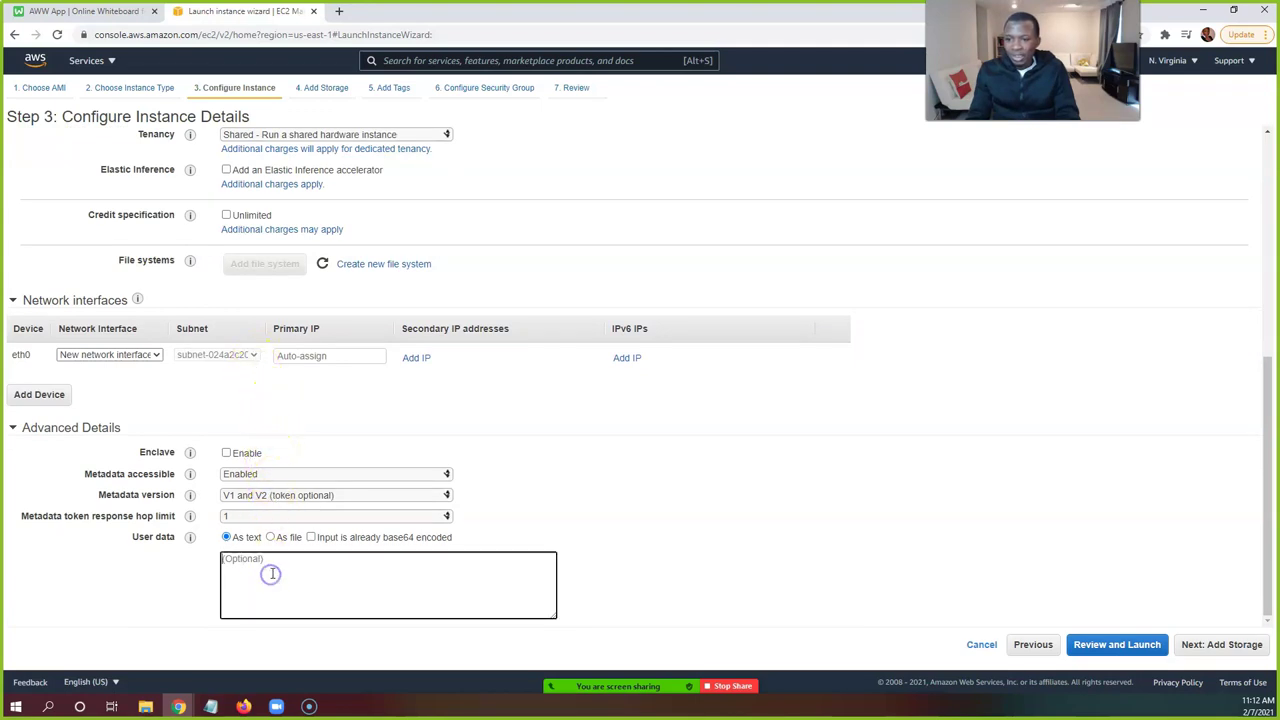
{"action": "left_click", "coordinate": [209, 706]}
{"action": "left_click", "coordinate": [326, 640]}
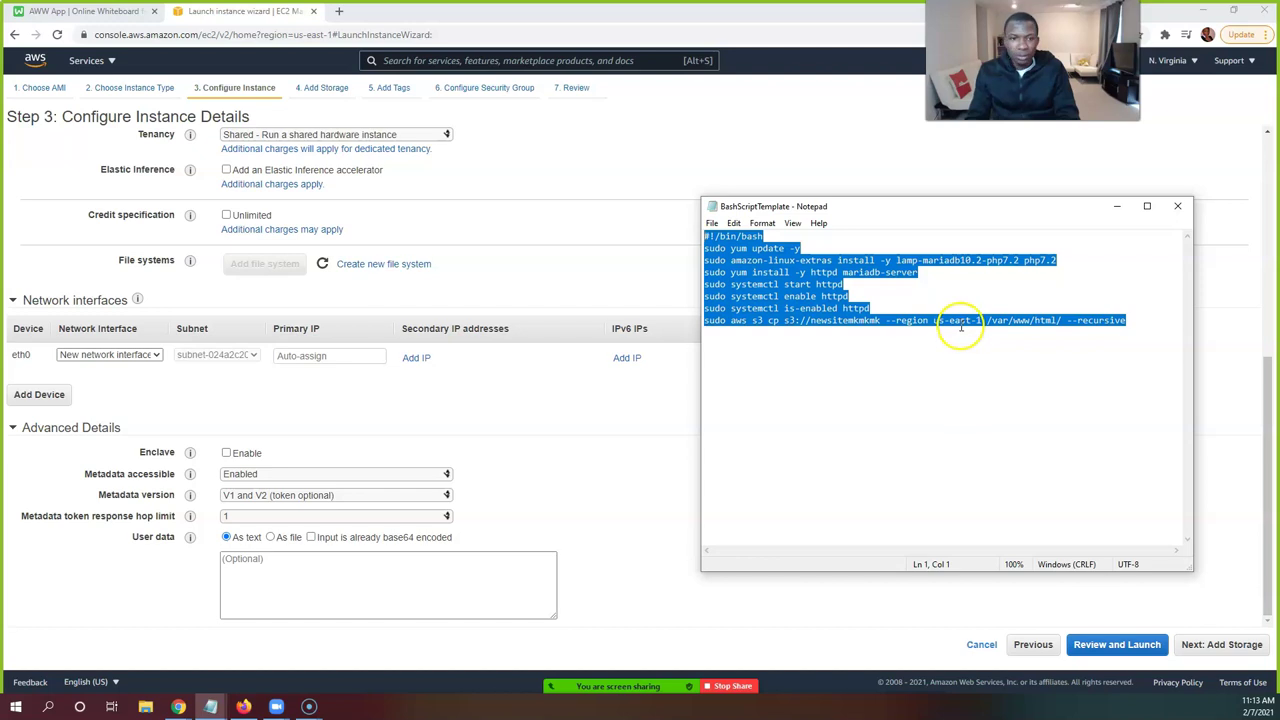
{"action": "left_click", "coordinate": [1116, 207]}
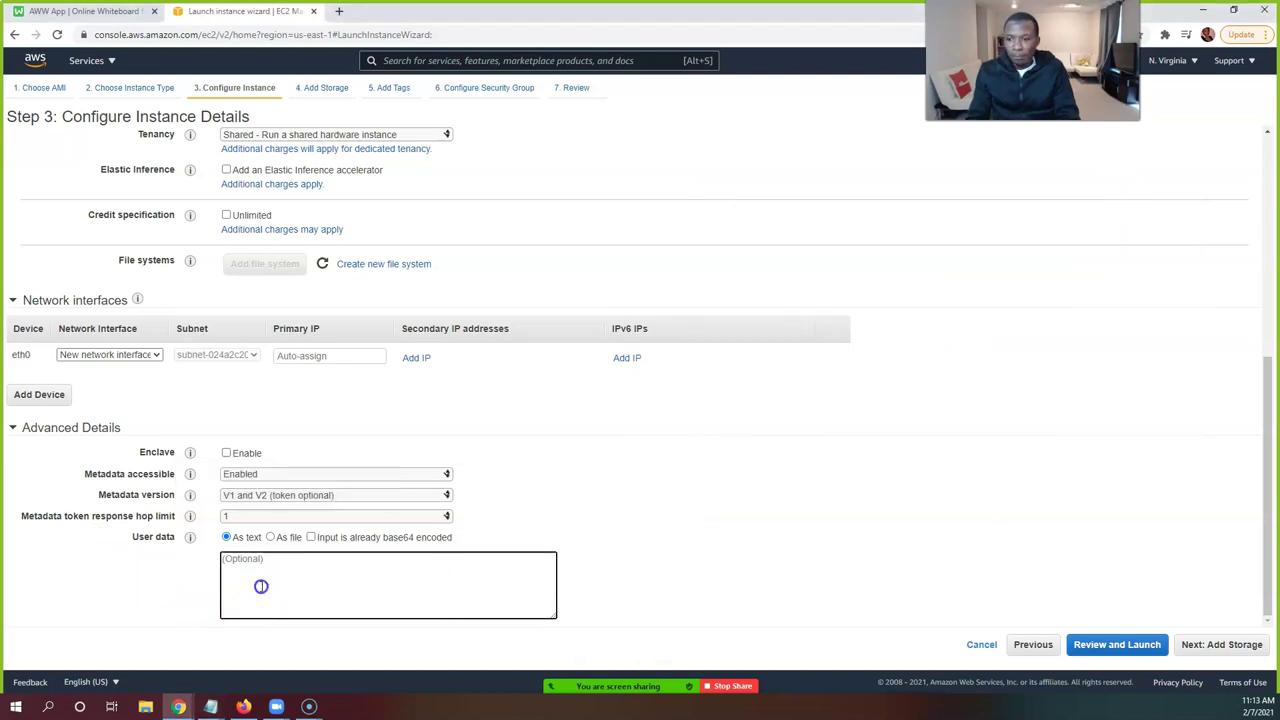
{"action": "type", "text": "#!/bin/bash sudo yum update -y sudo amazon-linux-extras install -y lamp-mariadb10.2-php7.2 php7.2 sudo yum install -y httpd mariadb-server sudo systemctl start httpd sudo systemctl enable httpd sudo systemctl is-enabled httpd sudo aws s3 cp s3://newsitemkmkmk --region us-east-1 /var/www/html/ --recursive"}
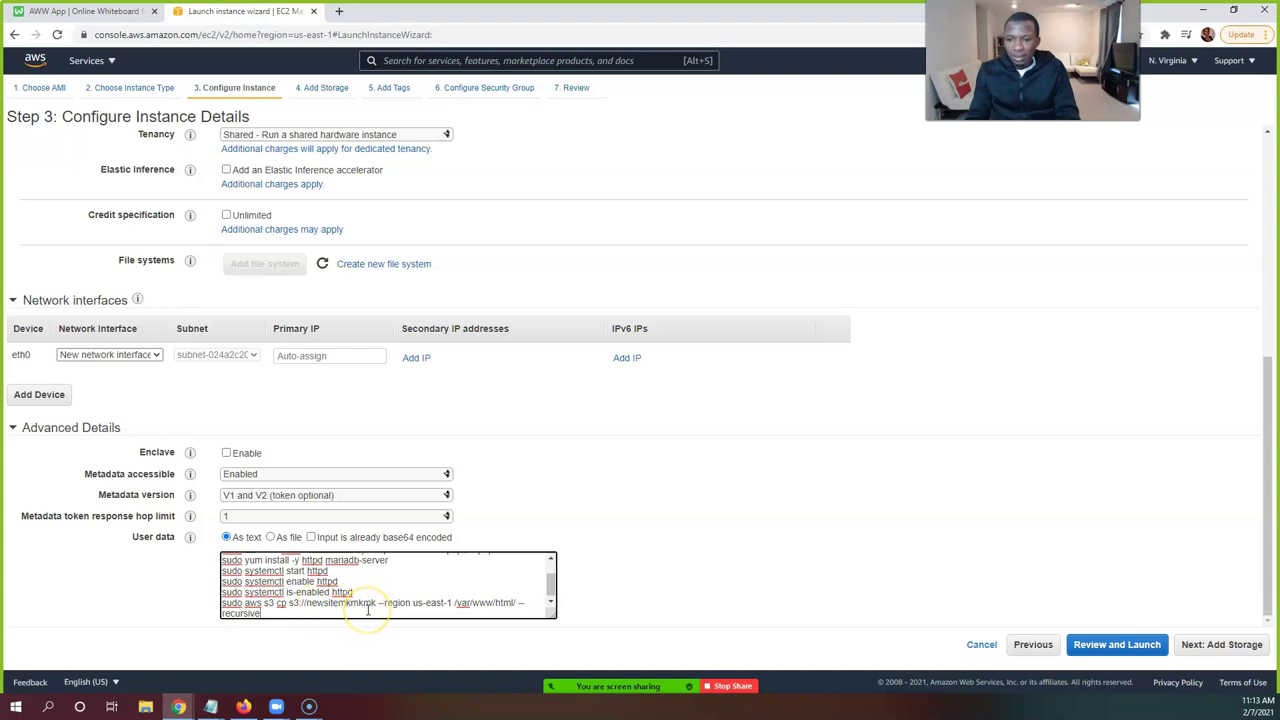
Review the bash script in the user data, from the package installs to the S3 copy command
{"action": "scroll", "coordinate": [385, 595], "scroll_direction": "up", "scroll_amount": 3}
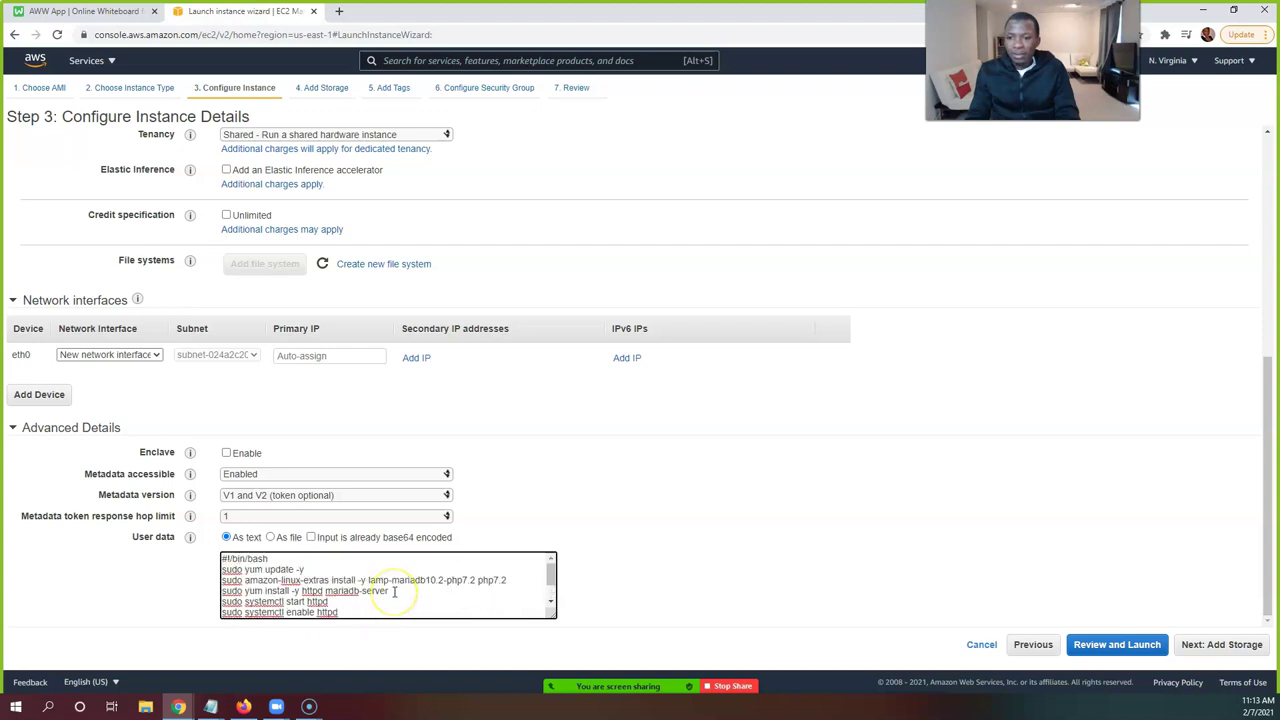
{"action": "scroll", "coordinate": [395, 591], "scroll_direction": "down", "scroll_amount": 3}
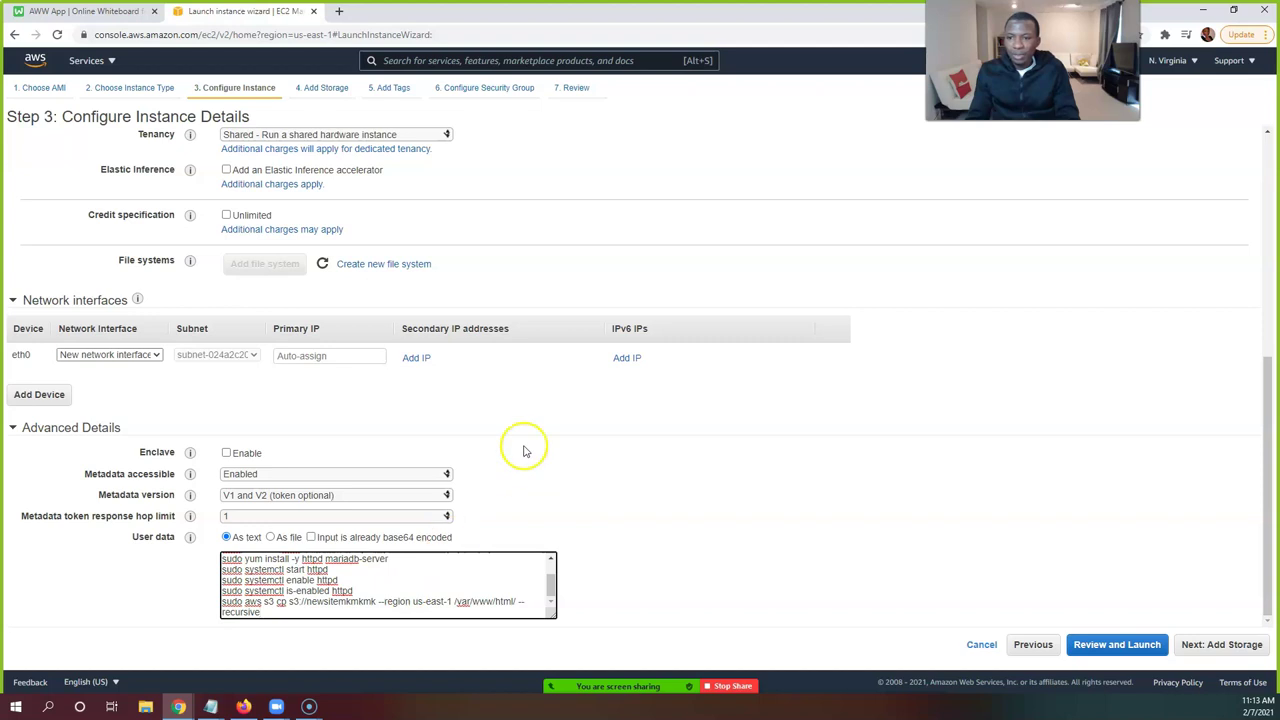
{"action": "scroll", "coordinate": [573, 505], "scroll_direction": "up", "scroll_amount": 3}
{"action": "scroll", "coordinate": [573, 507], "scroll_direction": "up", "scroll_amount": 2}
{"action": "scroll", "coordinate": [562, 513], "scroll_direction": "down", "scroll_amount": 1}
{"action": "scroll", "coordinate": [562, 513], "scroll_direction": "down", "scroll_amount": 4}
{"action": "left_click", "coordinate": [564, 509]}
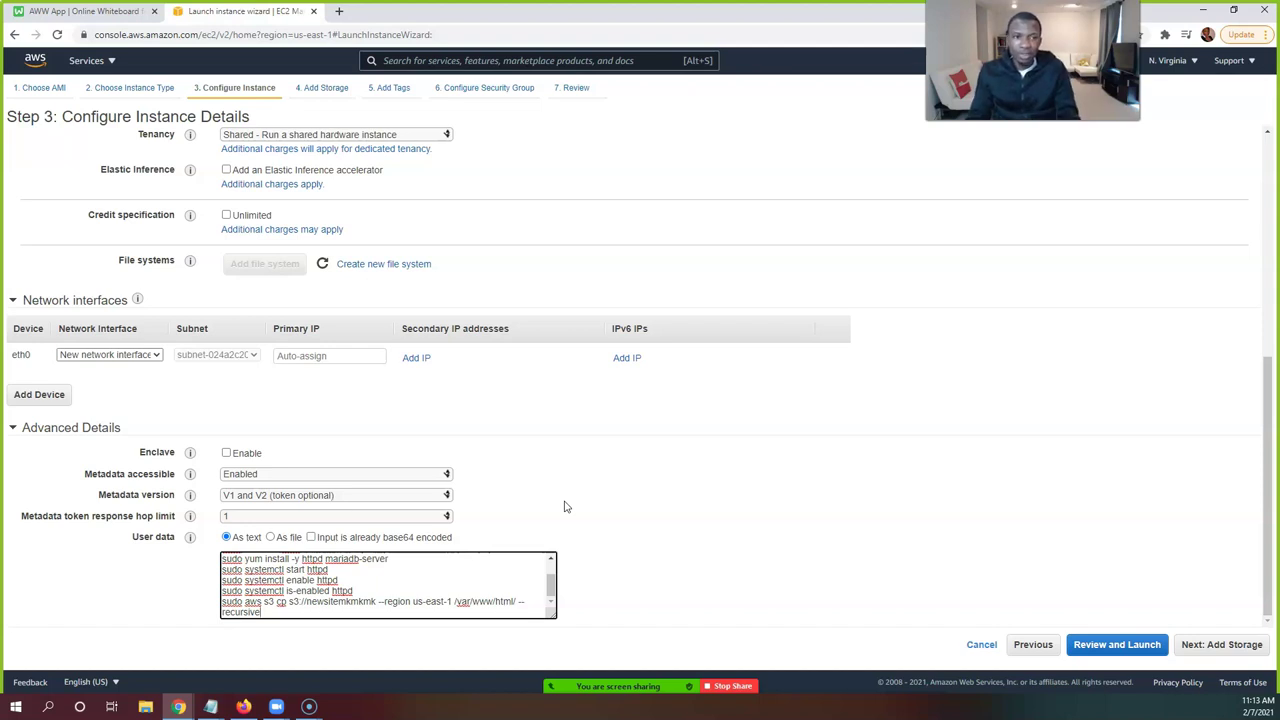
{"action": "left_click", "coordinate": [559, 518]}
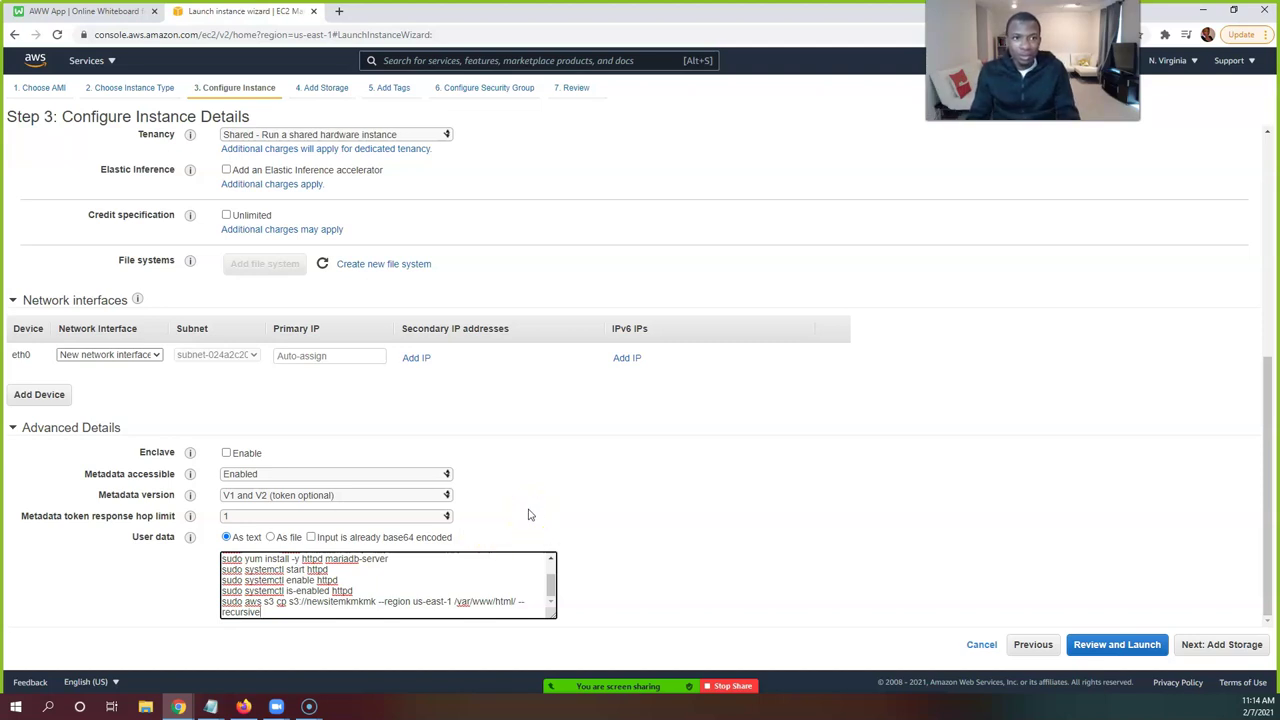
Finish the instance details and keep the default 8 GiB General Purpose SSD (gp2) root volume, continuing to the tags
{"action": "scroll", "coordinate": [587, 516], "scroll_direction": "up", "scroll_amount": 4}
{"action": "scroll", "coordinate": [587, 517], "scroll_direction": "up", "scroll_amount": 1}
{"action": "scroll", "coordinate": [600, 530], "scroll_direction": "down", "scroll_amount": 4}
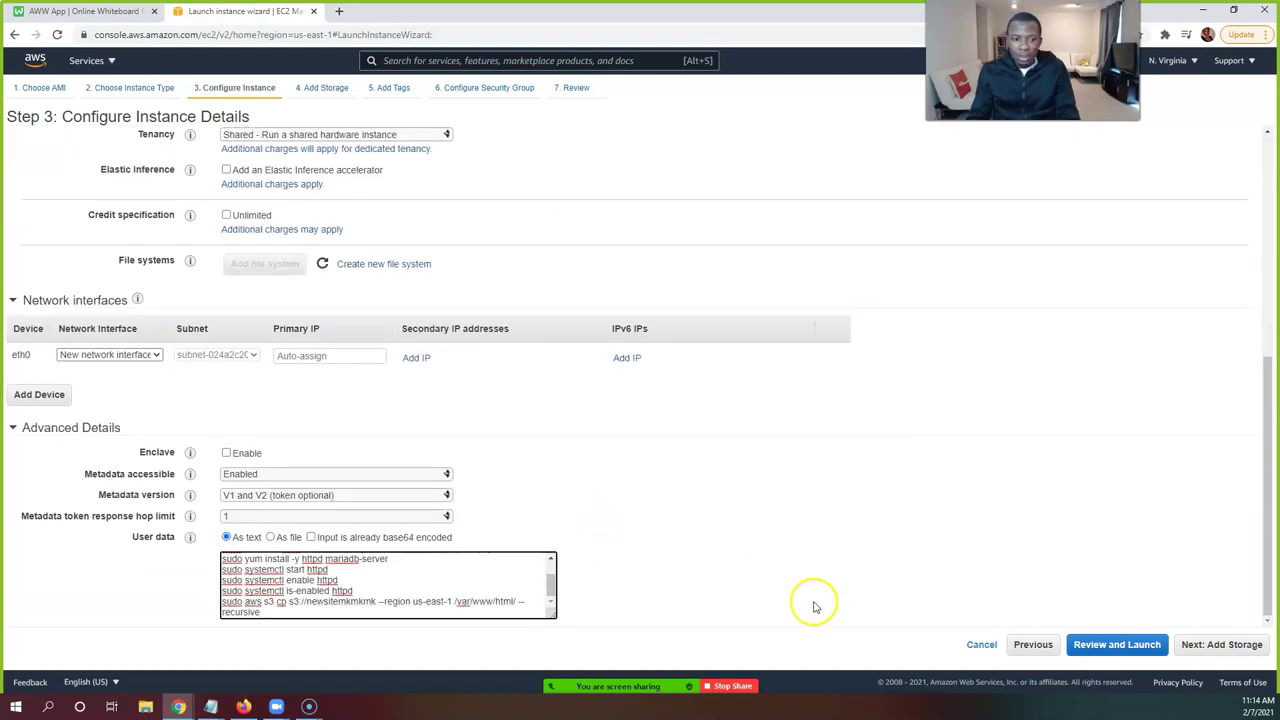
{"action": "left_click", "coordinate": [1240, 642]}
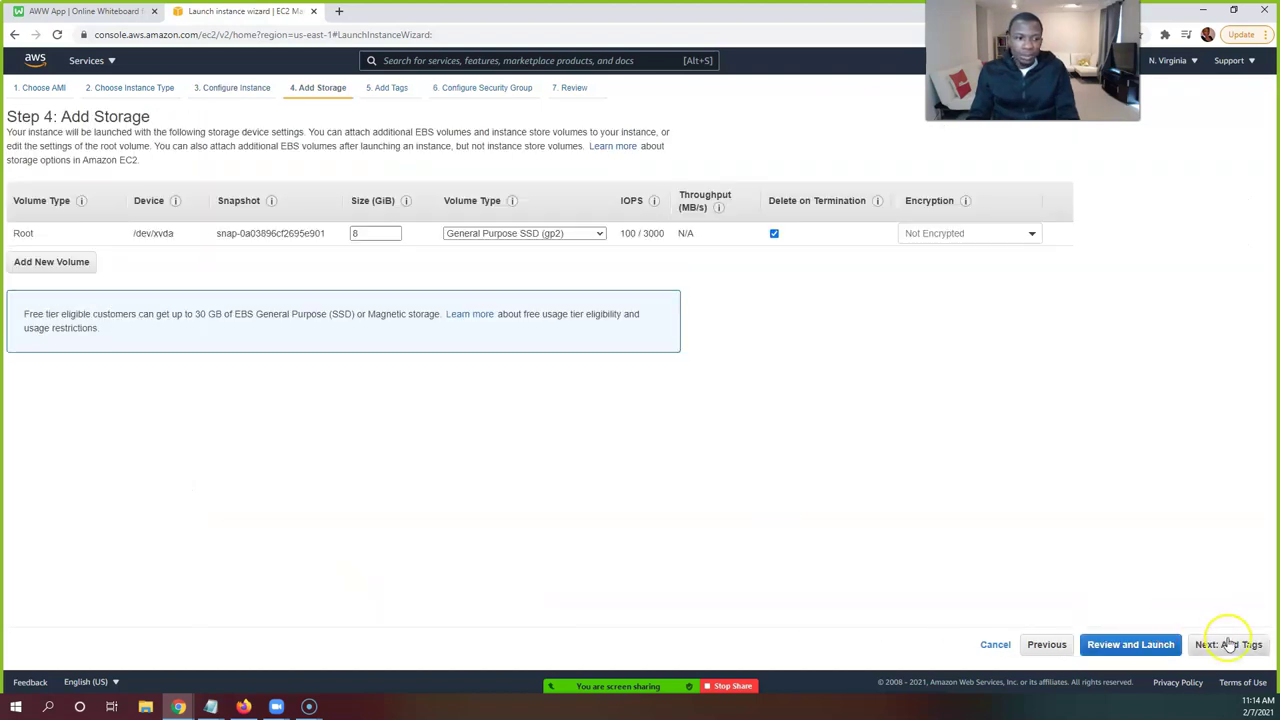
{"action": "left_click", "coordinate": [1229, 645]}
Add an instance tag with the key Name and the value Webserver
{"action": "left_click", "coordinate": [32, 310]}
{"action": "type", "text": "Name"}
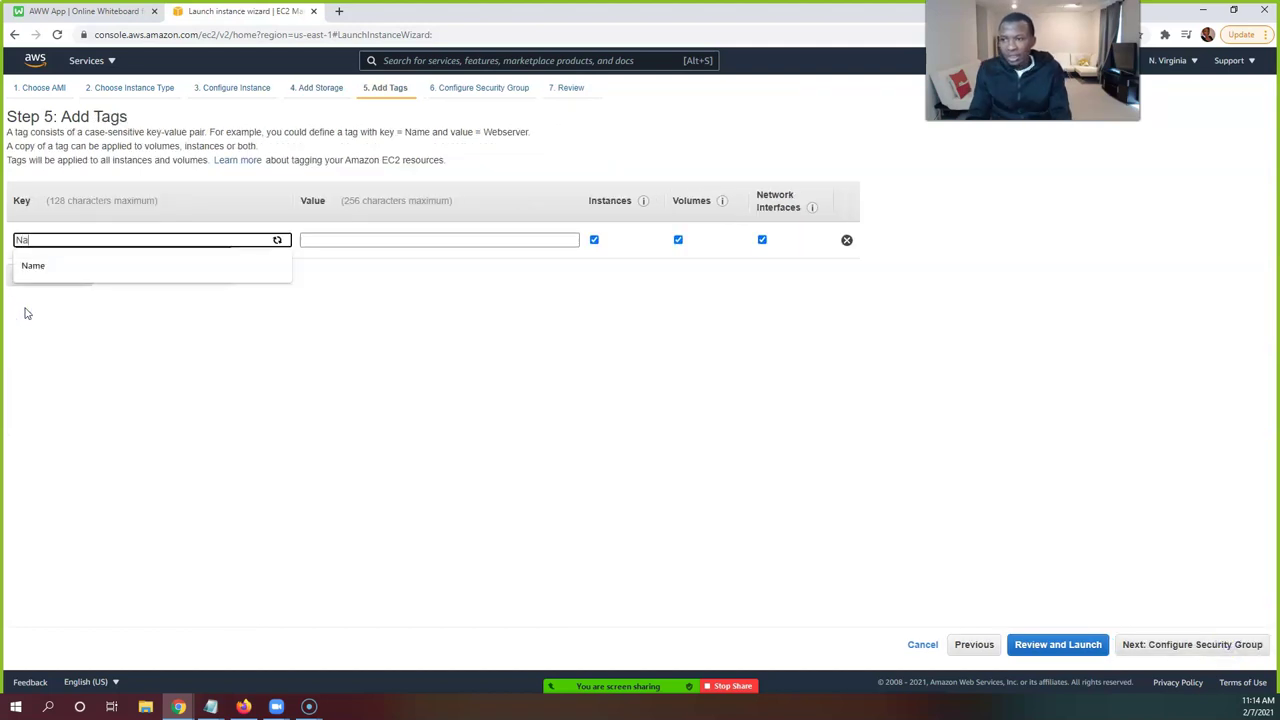
{"action": "key", "text": "Tab"}
{"action": "type", "text": "Webserveer"}
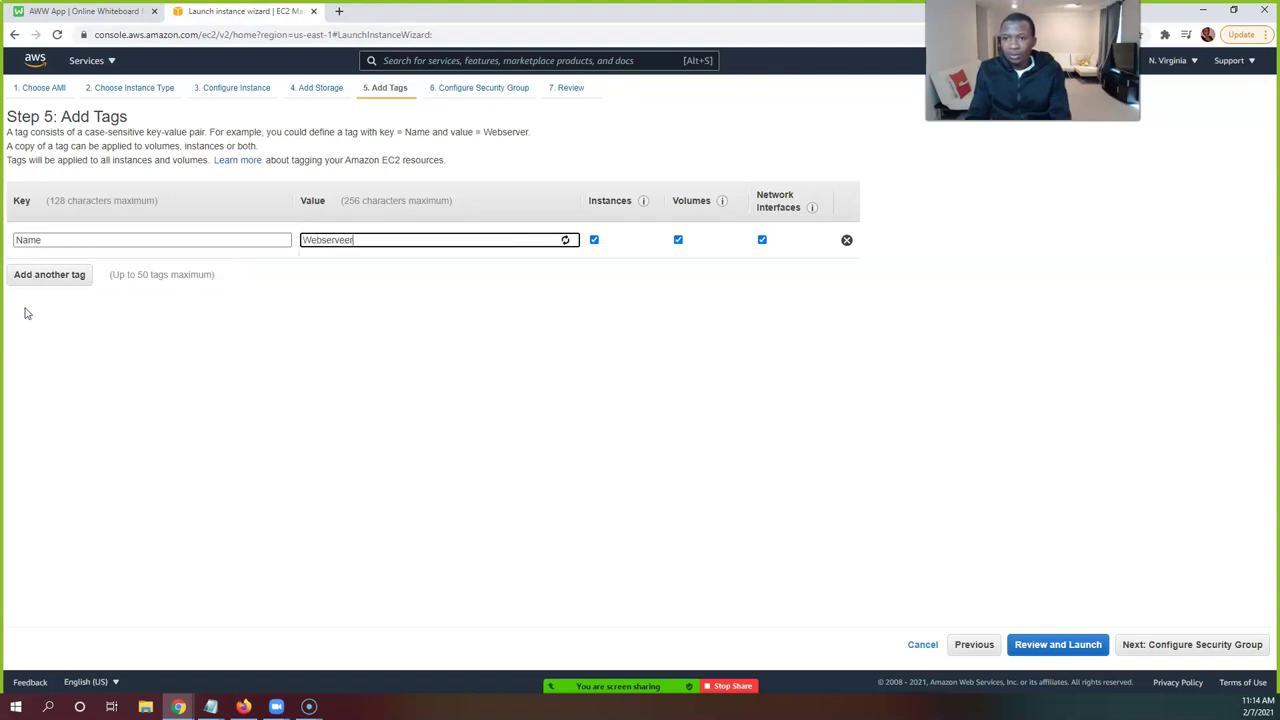
{"action": "key", "text": "BackSpace"}
{"action": "key", "text": "BackSpace"}
{"action": "type", "text": "r"}
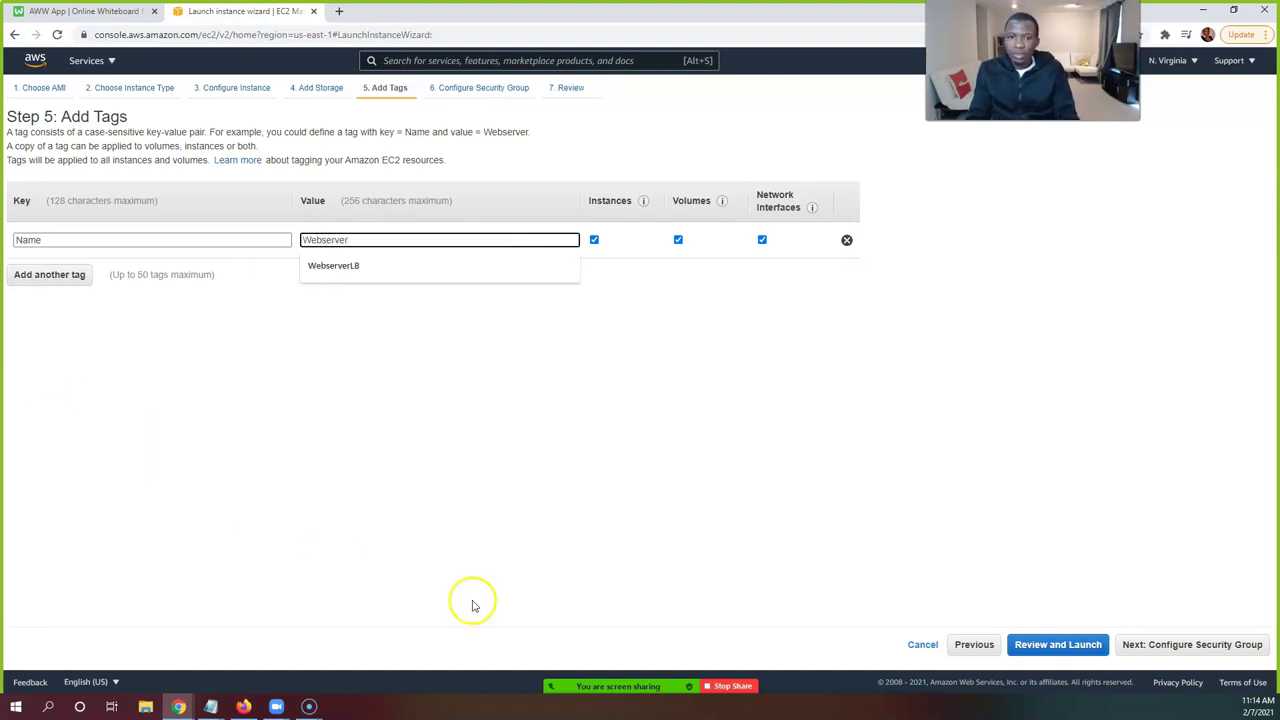
Assign the existing WSSG (Webserver Security Group) to the instance instead of creating a new security group
{"action": "left_click", "coordinate": [1194, 648]}
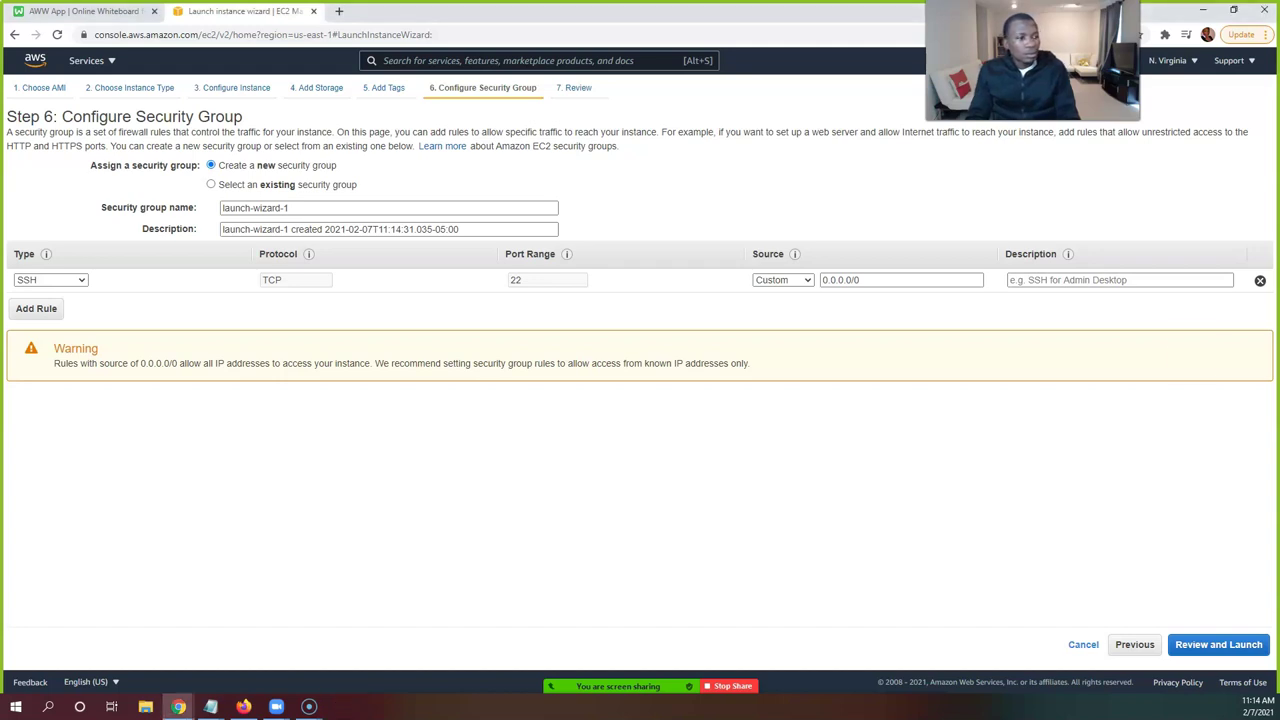
{"action": "left_click", "coordinate": [40, 308]}
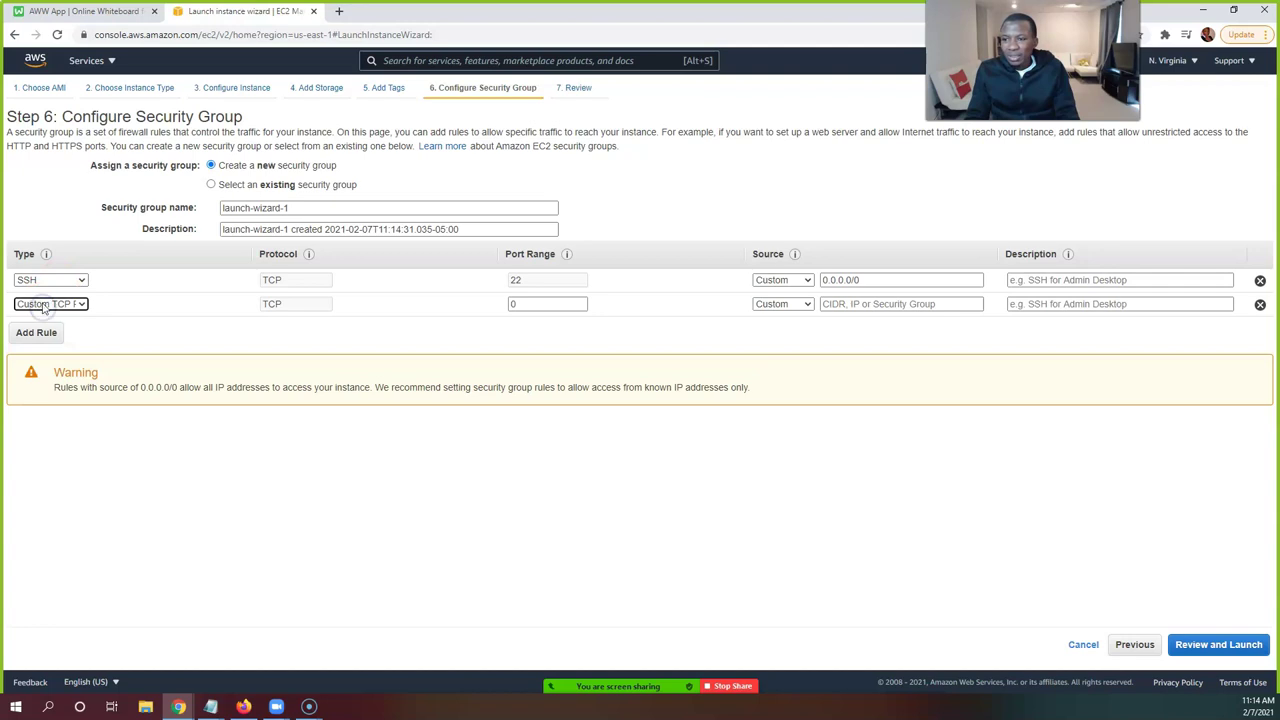
{"action": "double_click", "coordinate": [235, 184]}
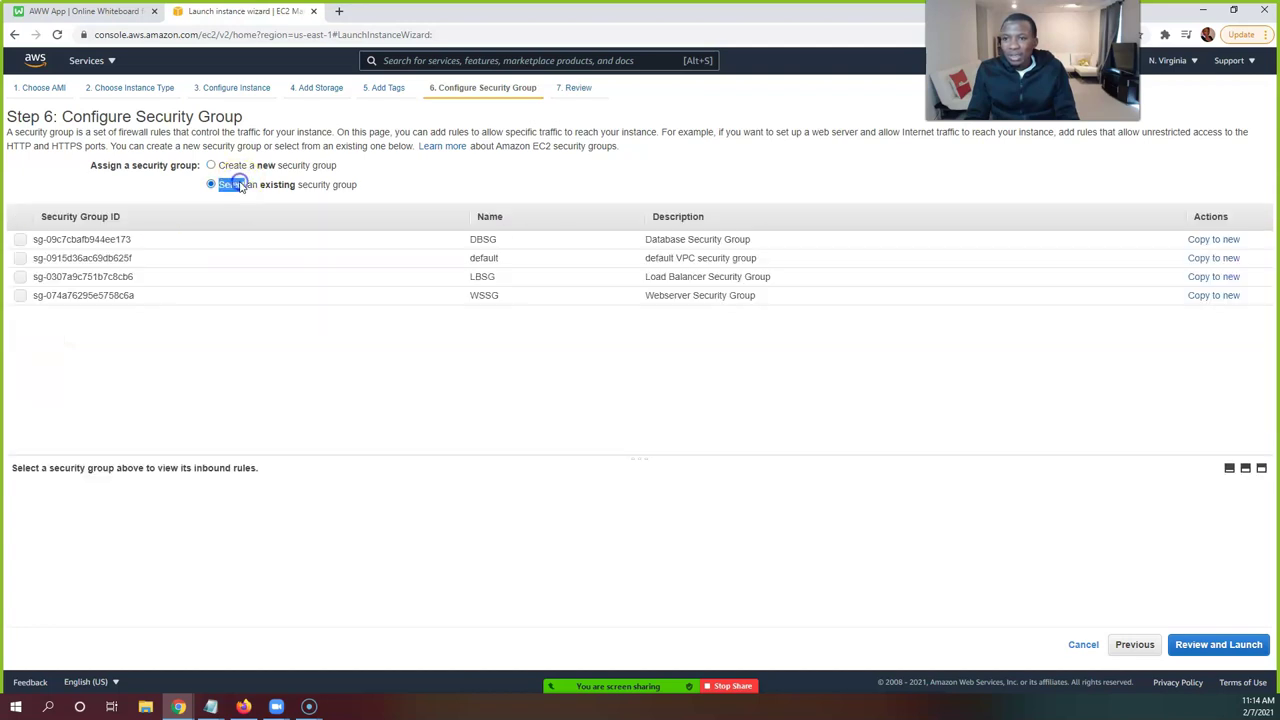
{"action": "left_click", "coordinate": [20, 299]}
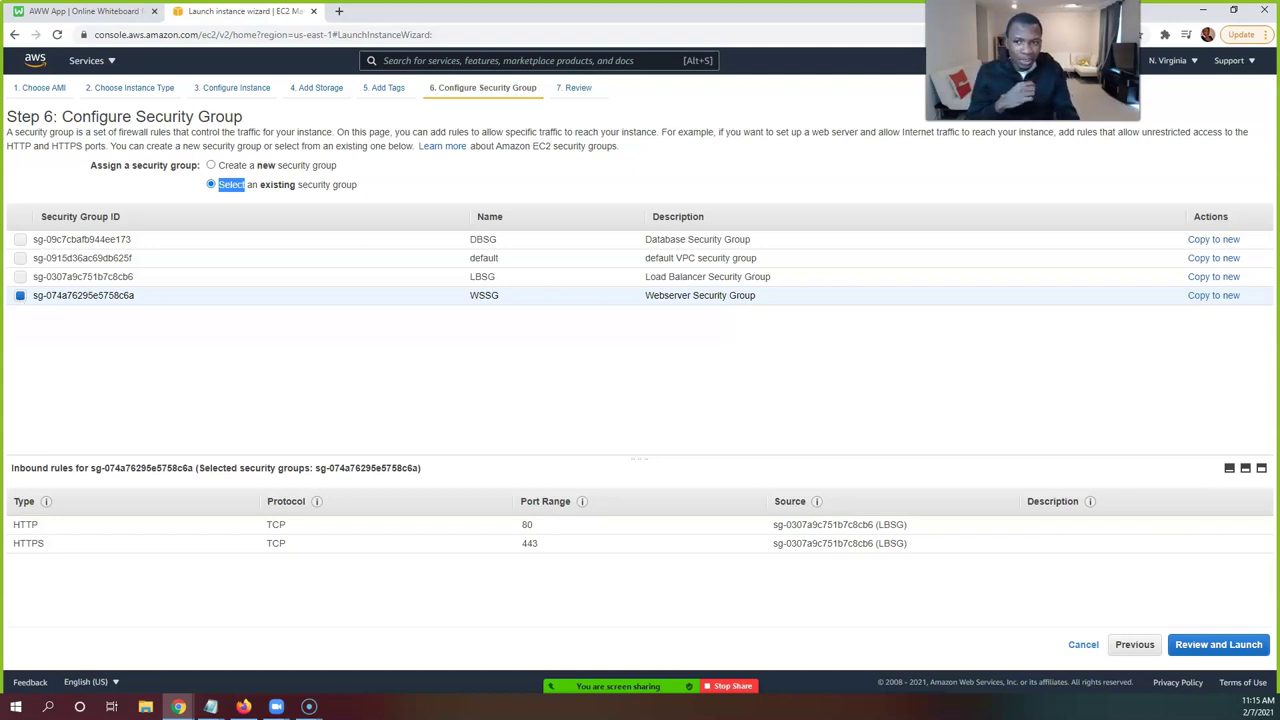
{"action": "left_click", "coordinate": [295, 185]}
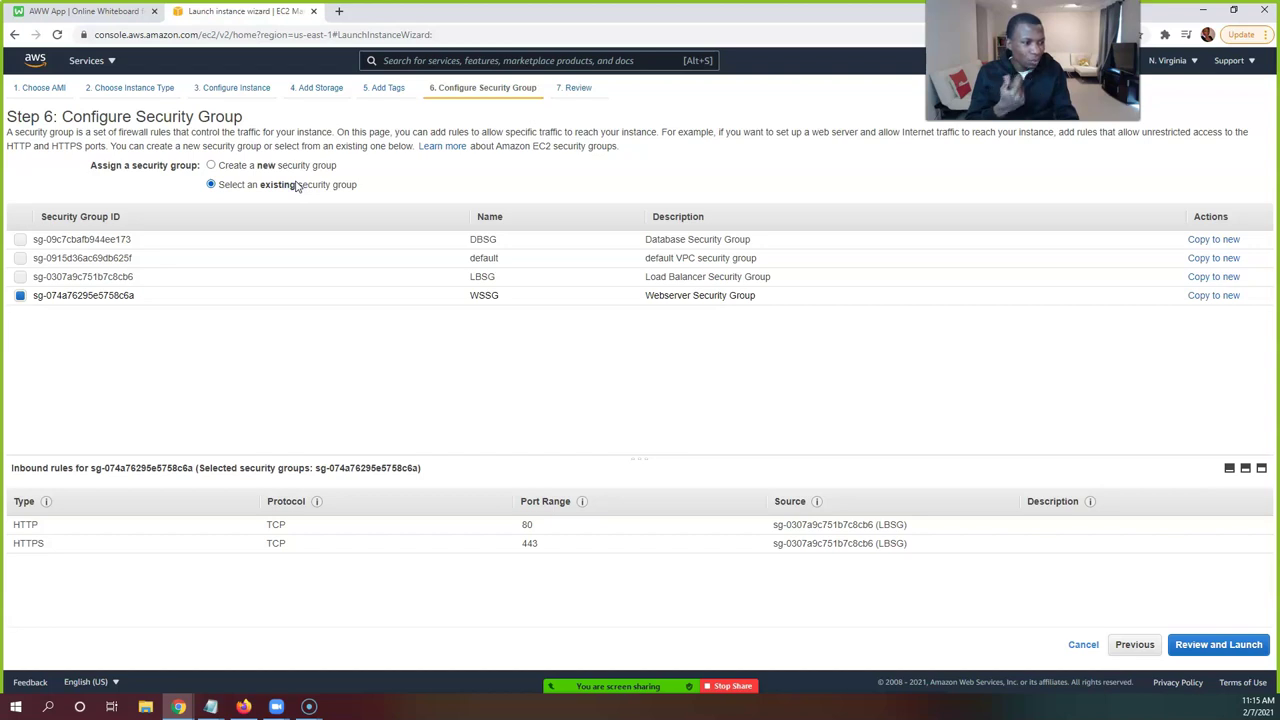
{"action": "left_click", "coordinate": [48, 304]}
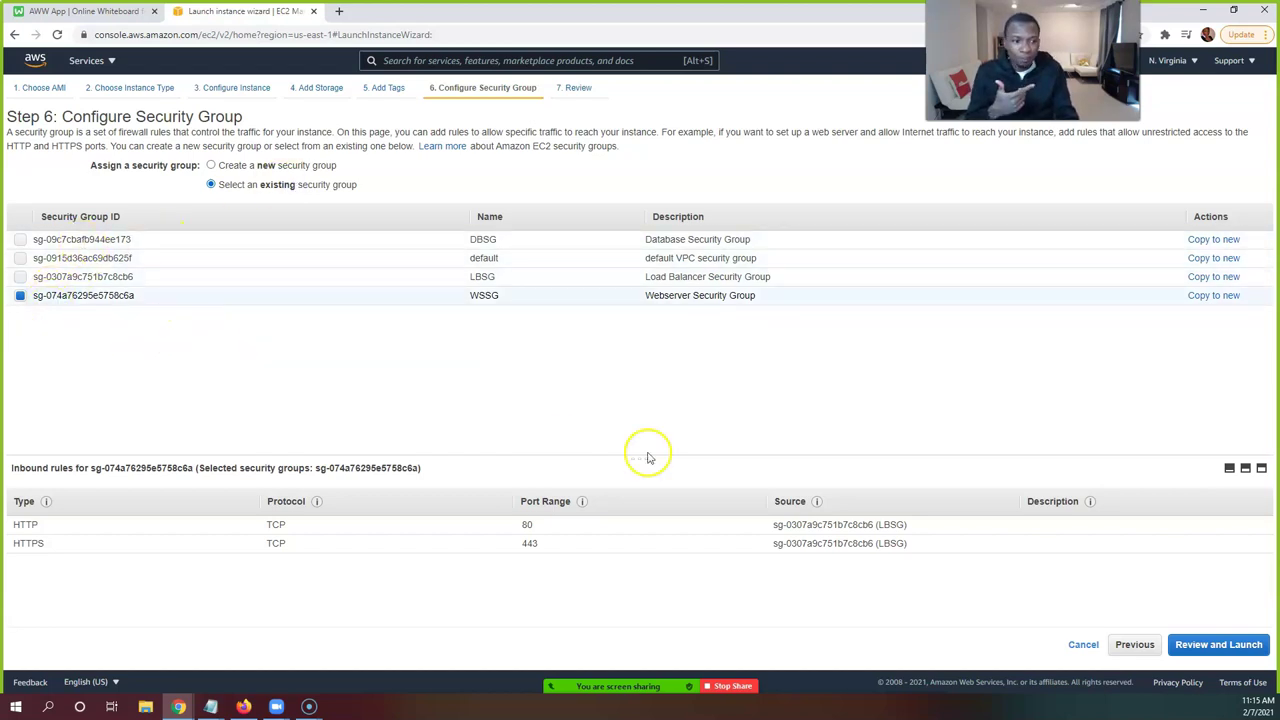
{"action": "left_click", "coordinate": [1227, 654]}
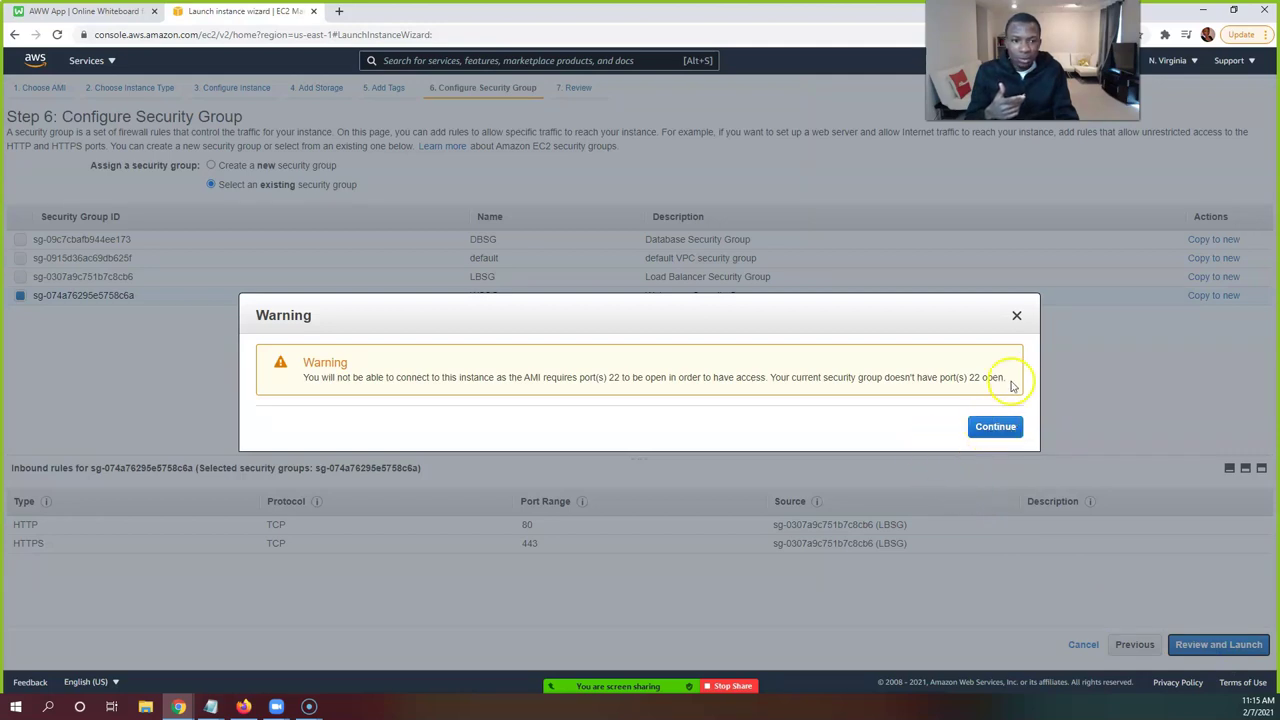
{"action": "left_click", "coordinate": [1017, 317]}
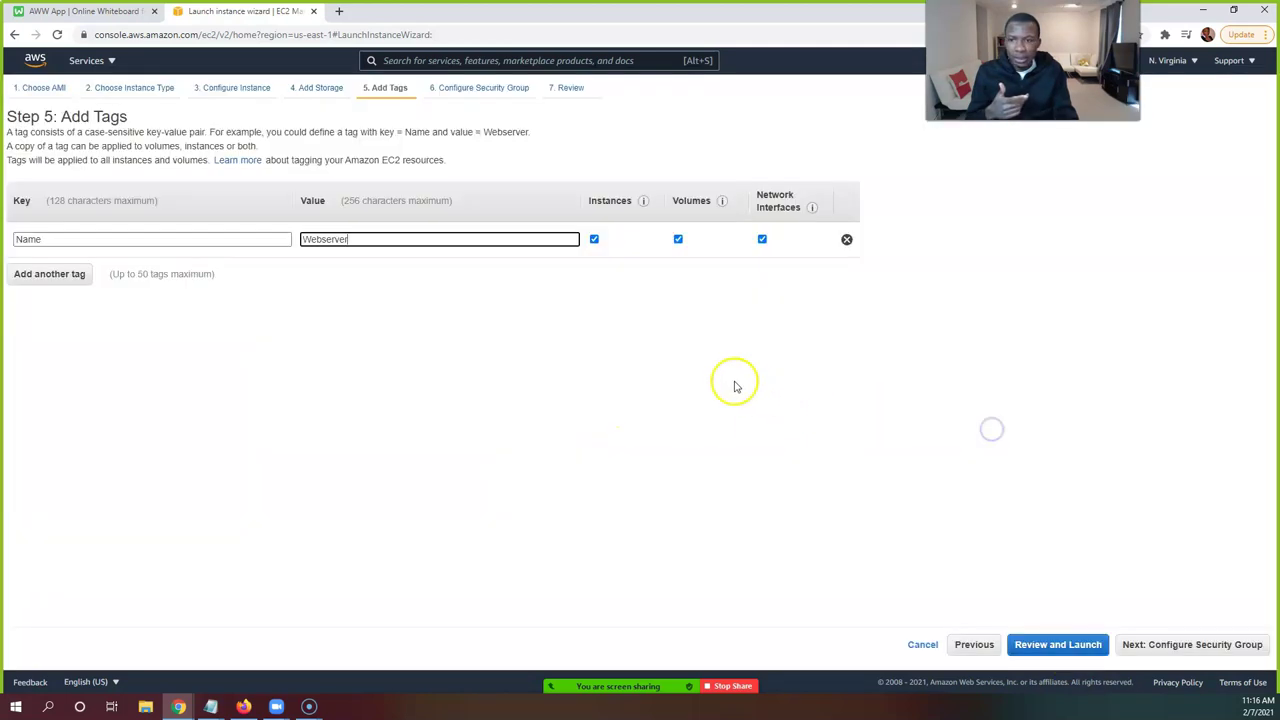
{"action": "left_click", "coordinate": [996, 644]}
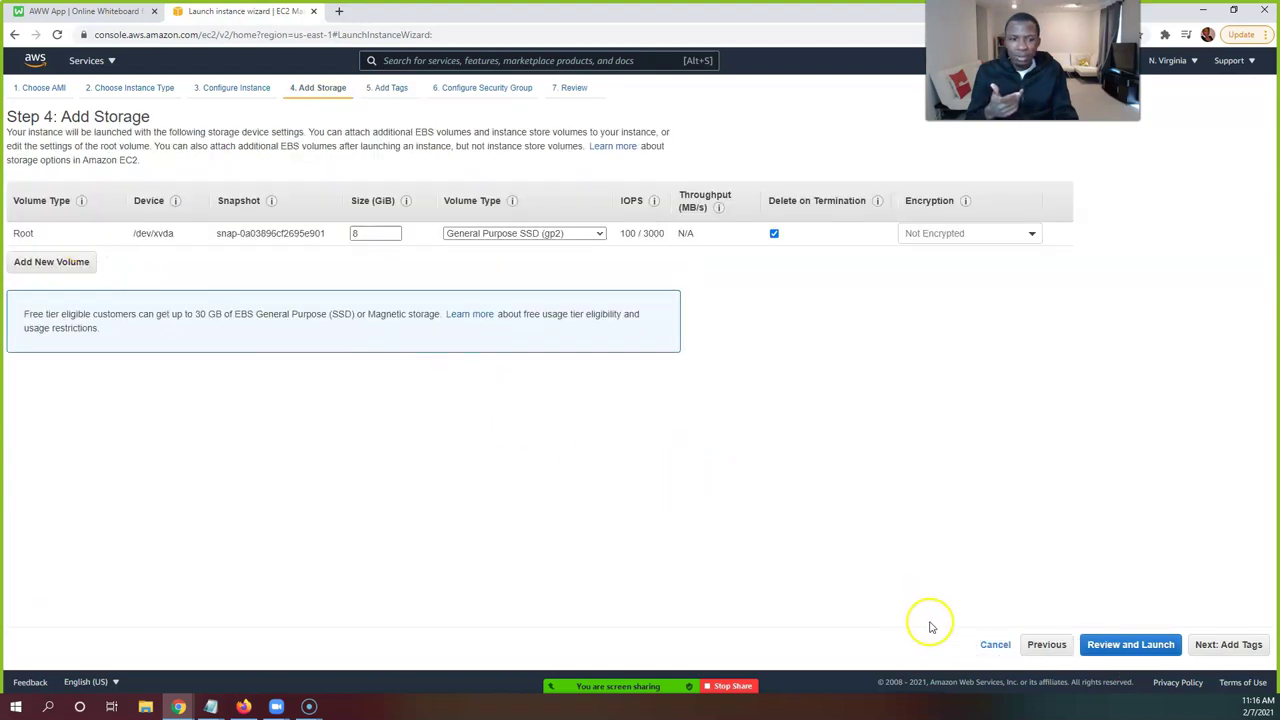
{"action": "left_click", "coordinate": [1048, 645]}
{"action": "left_click", "coordinate": [1200, 646]}
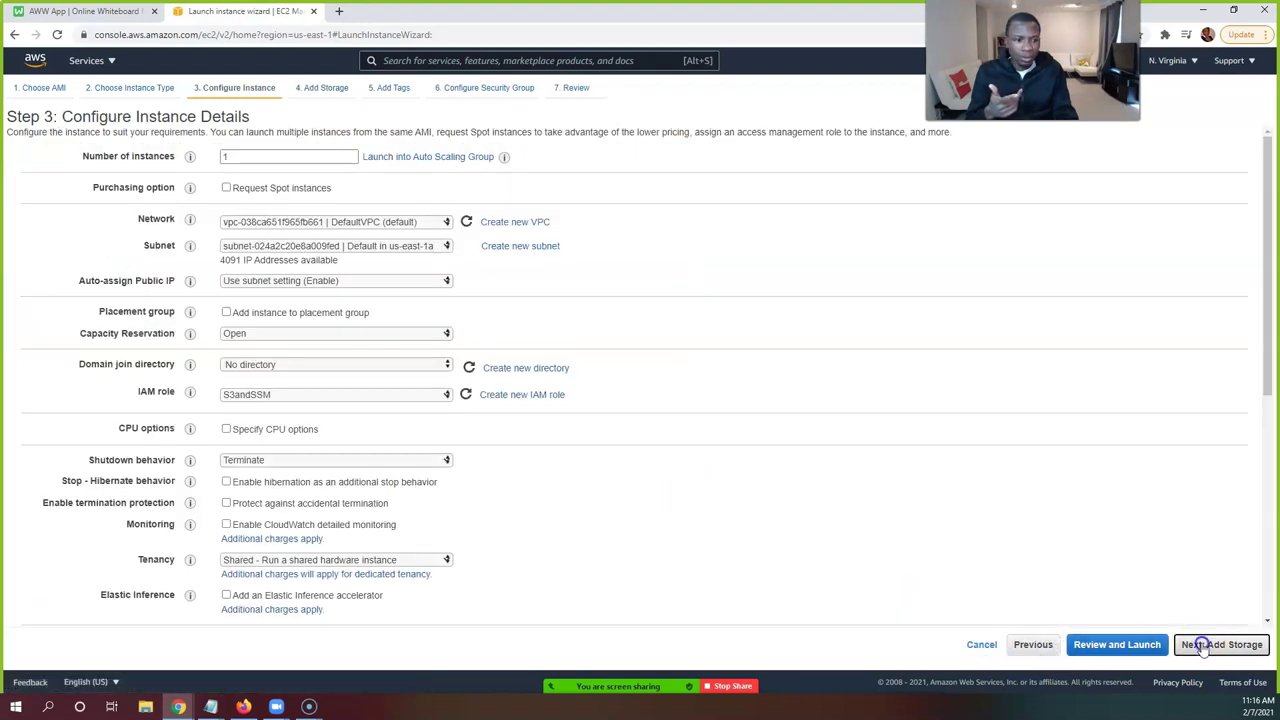
{"action": "left_click", "coordinate": [1203, 647]}
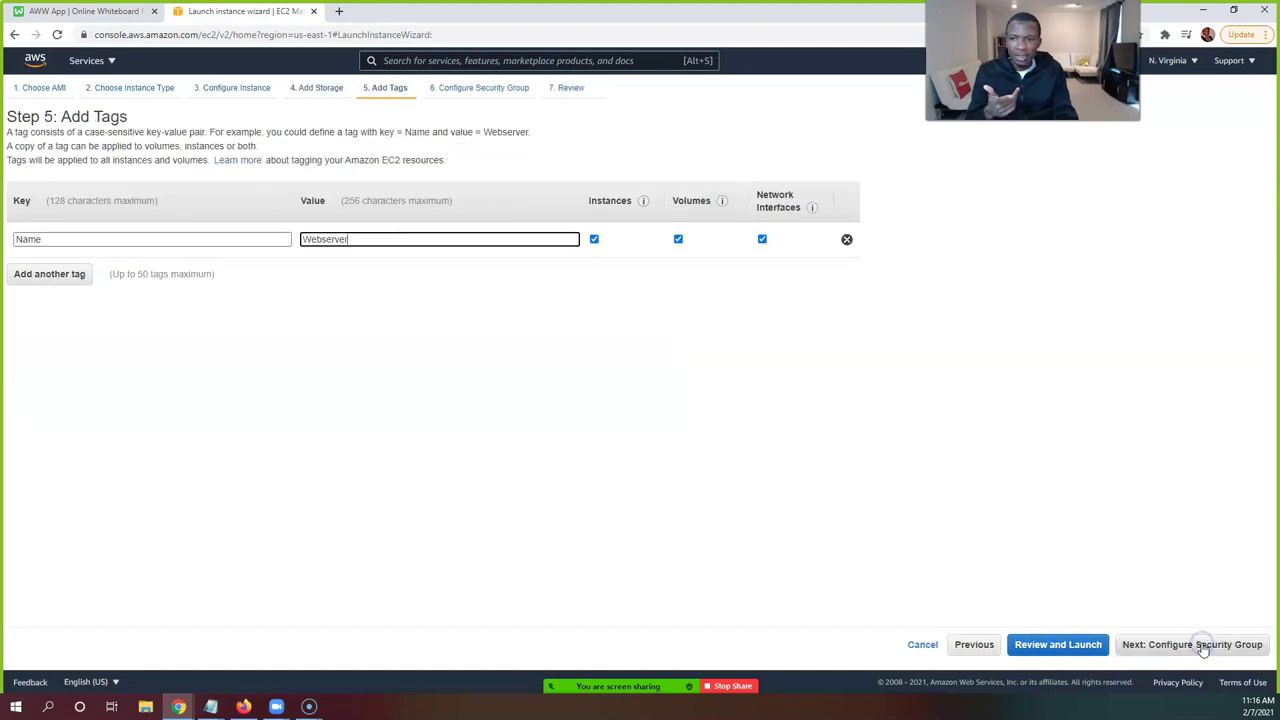
{"action": "left_click", "coordinate": [1203, 647]}
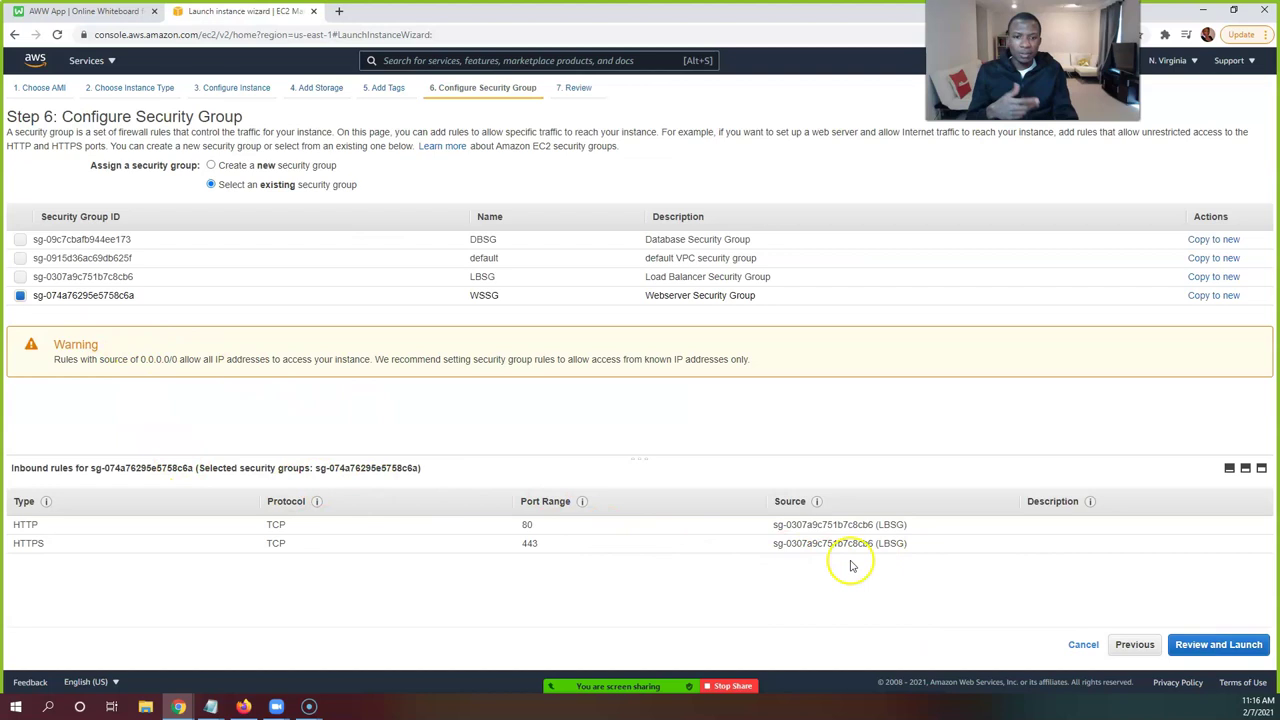
Proceed to the launch review with the WSSG security group, reading and accepting the port 22 access warning
{"action": "left_click", "coordinate": [1230, 646]}
{"action": "left_click_drag", "start_coordinate": [422, 378], "coordinate": [704, 375]}
{"action": "left_click", "coordinate": [706, 375]}
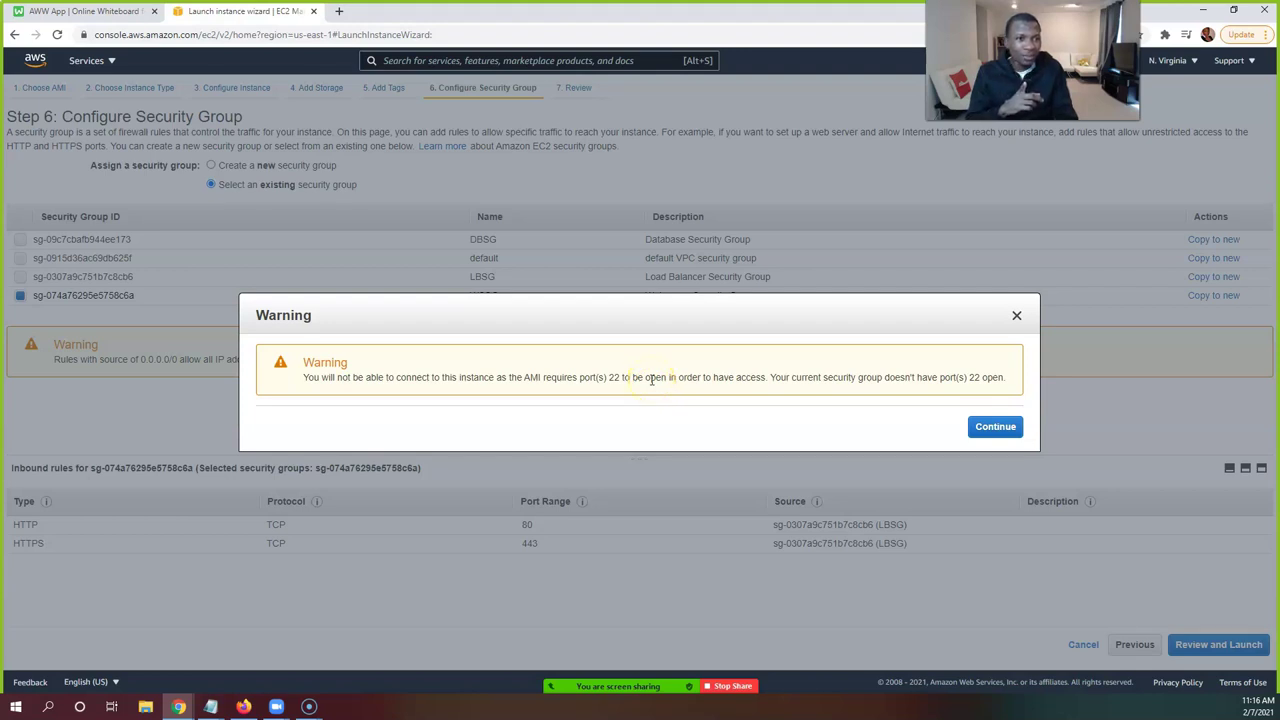
{"action": "left_click_drag", "start_coordinate": [545, 377], "coordinate": [926, 387]}
{"action": "left_click", "coordinate": [971, 381]}
{"action": "left_click_drag", "start_coordinate": [1005, 378], "coordinate": [303, 379]}
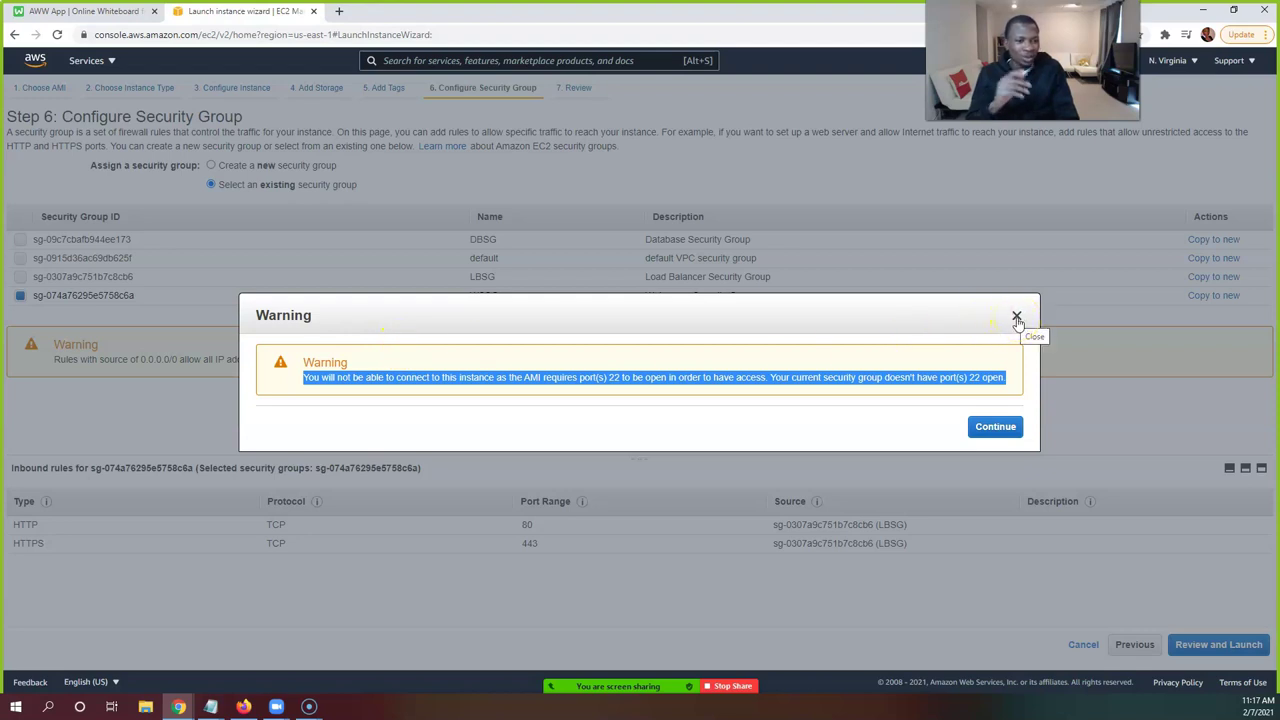
{"action": "left_click", "coordinate": [1006, 427]}
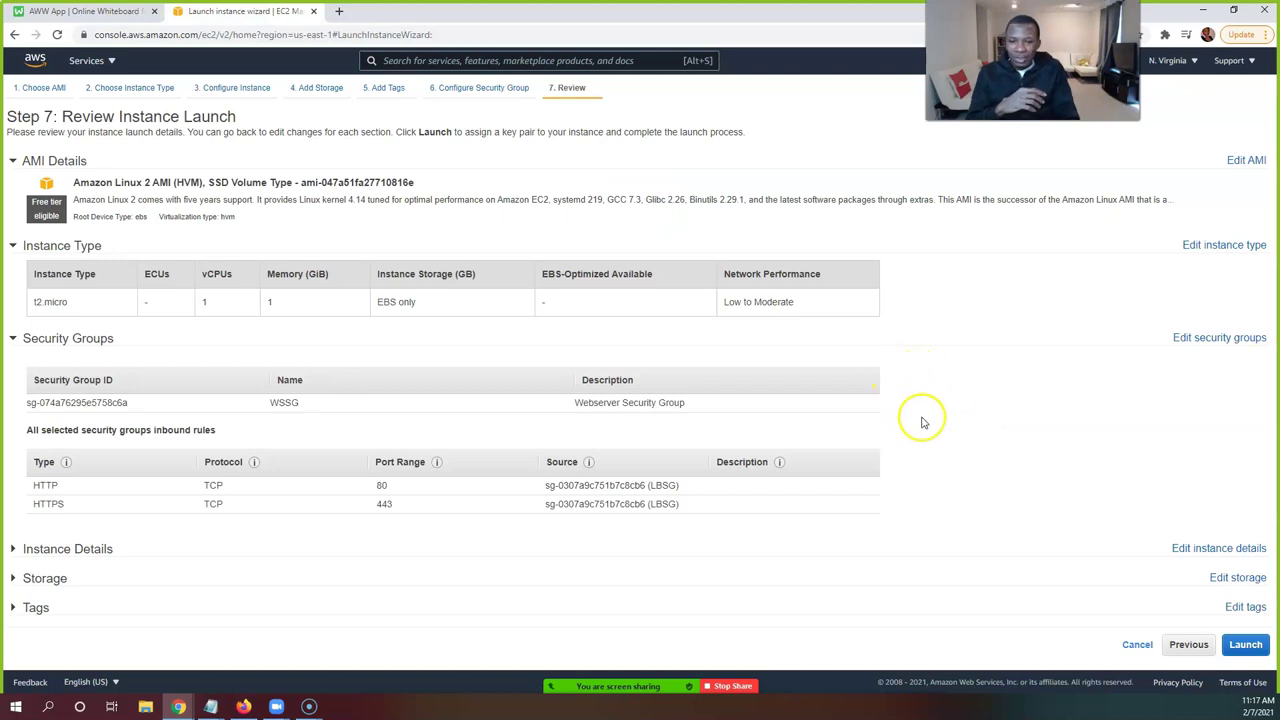
Launch the instance with the existing key pair testkp and open the new instance in the instances list
{"action": "left_click", "coordinate": [1246, 646]}
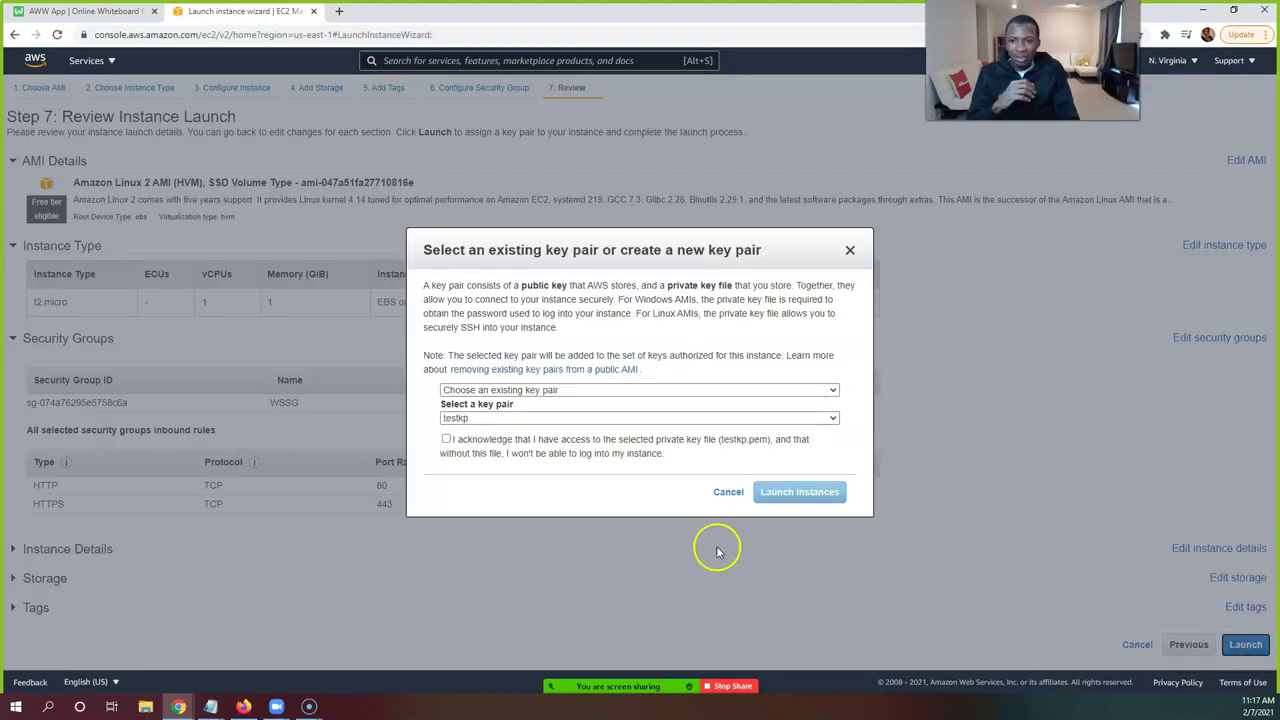
{"action": "left_click", "coordinate": [446, 440]}
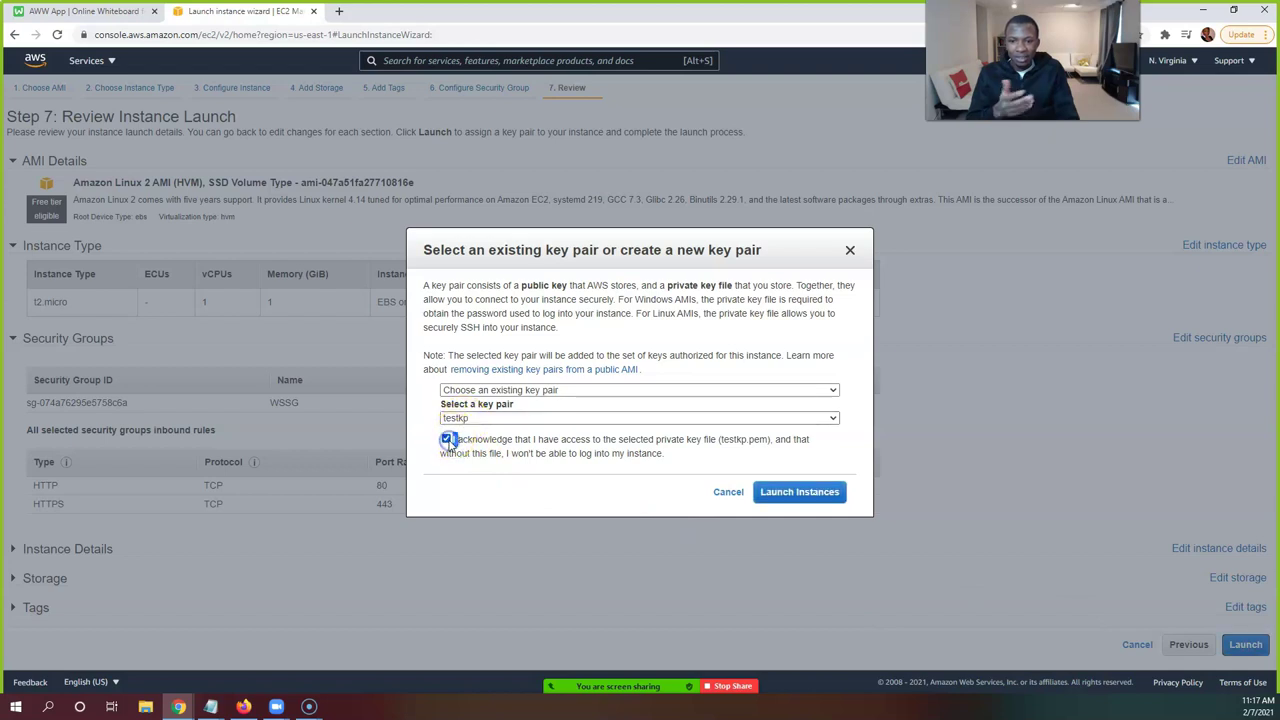
{"action": "left_click", "coordinate": [810, 497]}
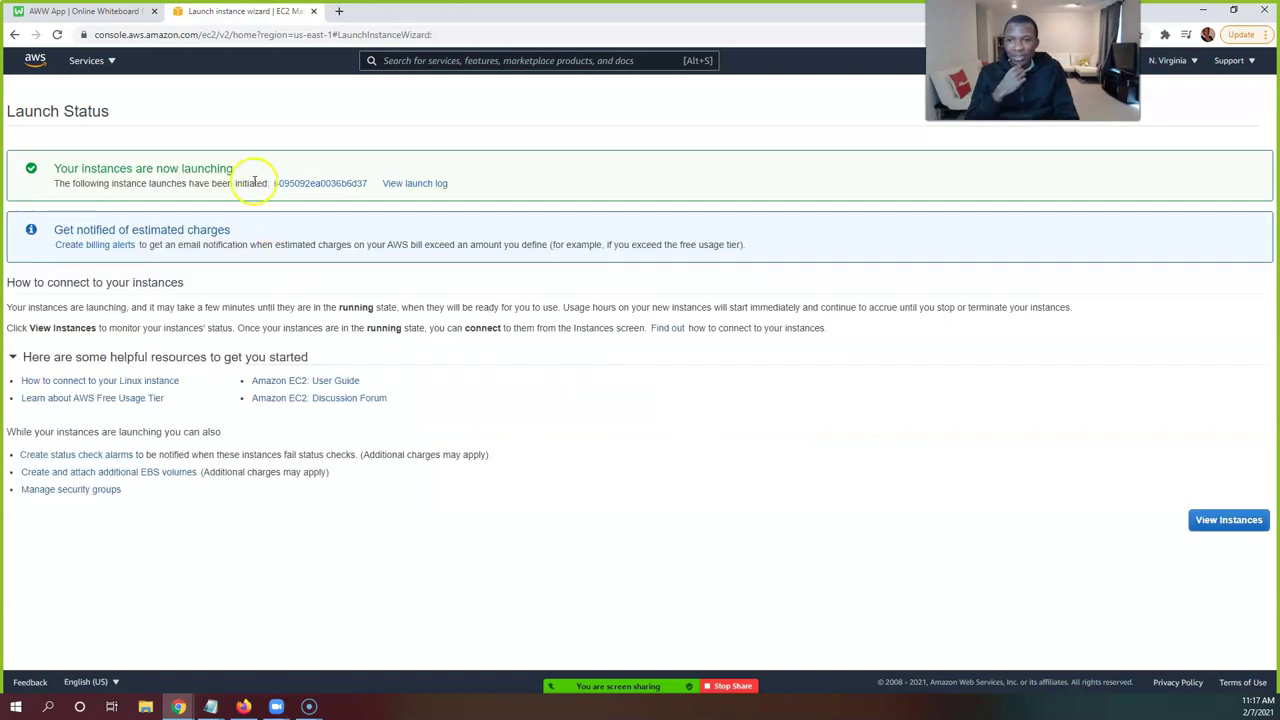
{"action": "left_click", "coordinate": [278, 188]}
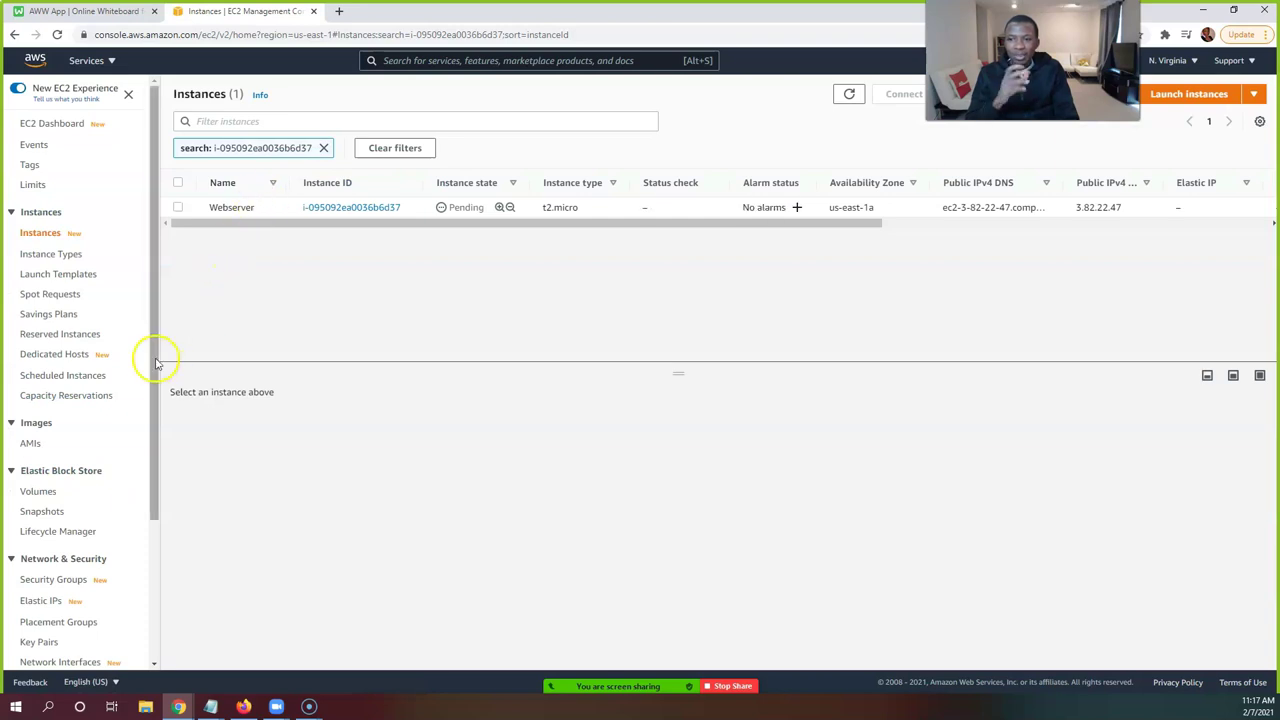
Start creating an Application Load Balancer for HTTP and HTTPS traffic
{"action": "scroll", "coordinate": [114, 400], "scroll_direction": "down", "scroll_amount": 3}
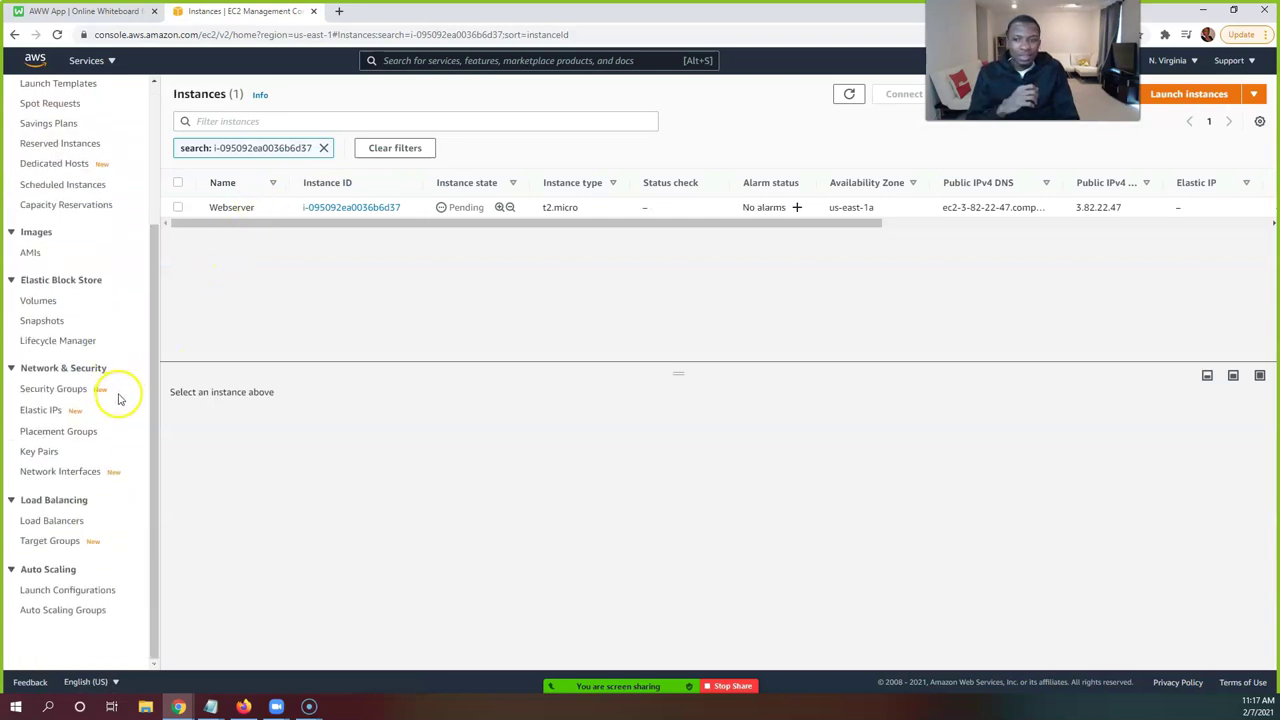
{"action": "left_click", "coordinate": [63, 518]}
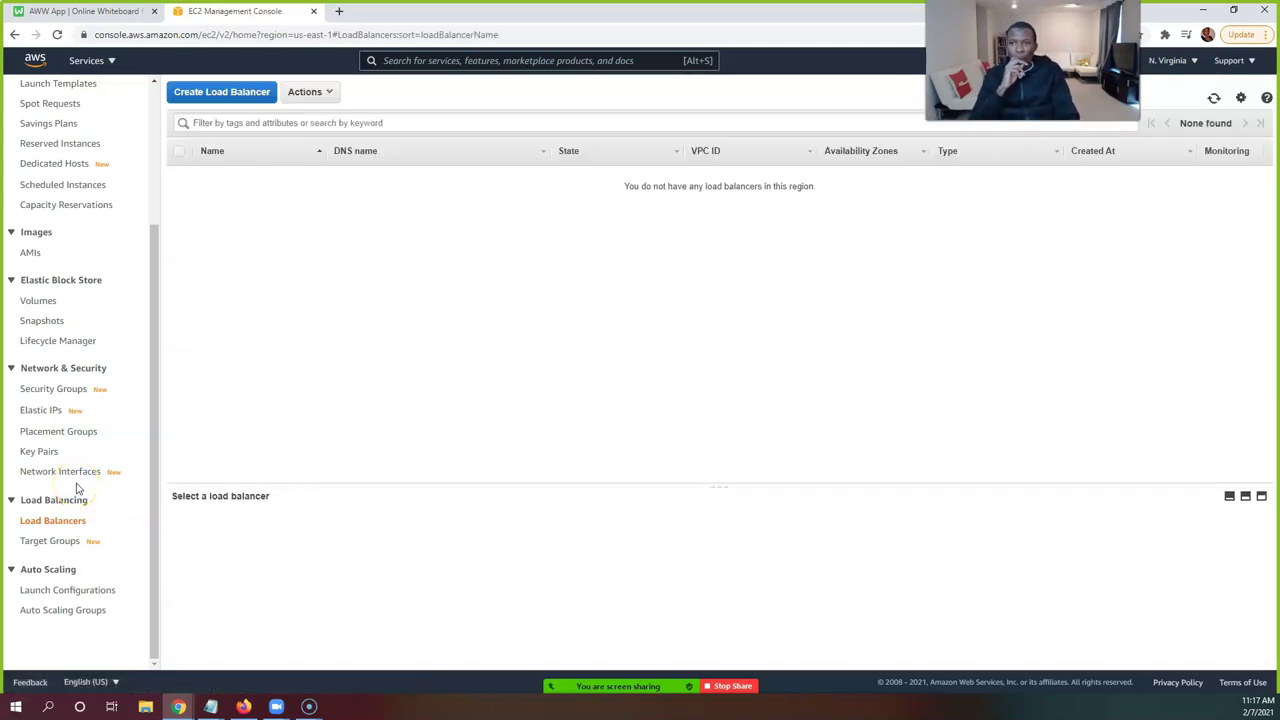
{"action": "left_click", "coordinate": [215, 100]}
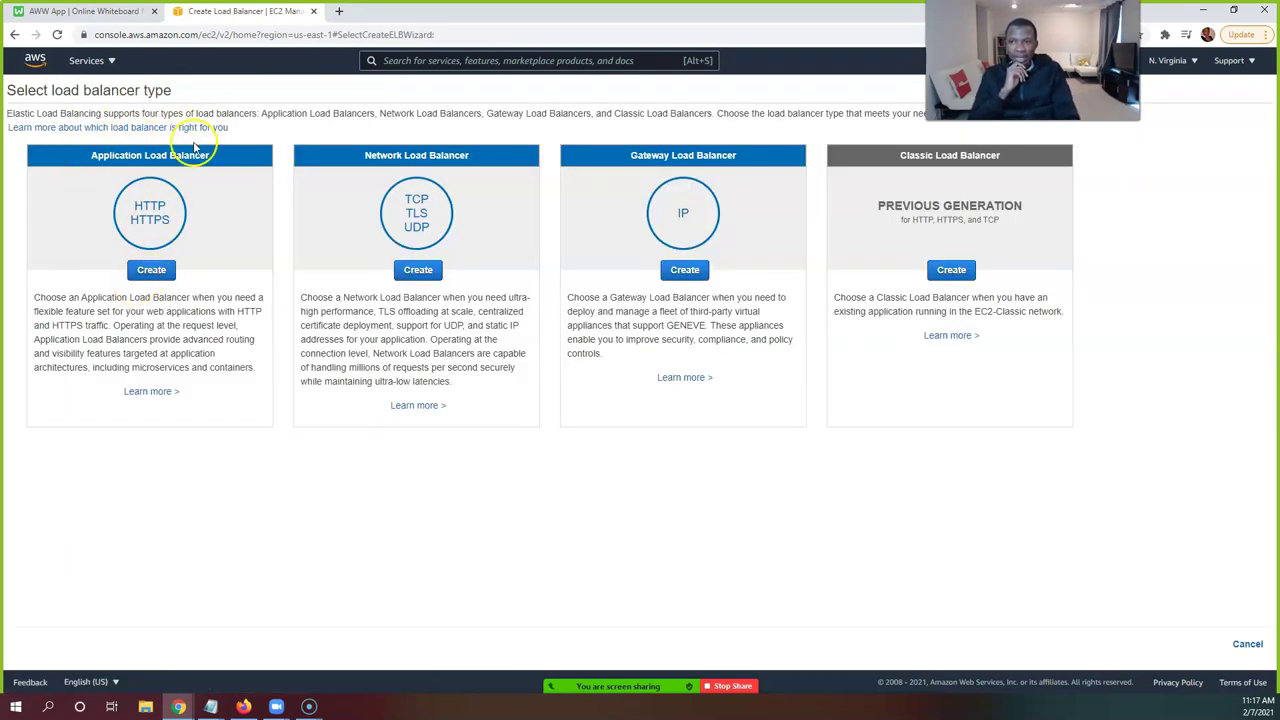
{"action": "left_click", "coordinate": [145, 272]}
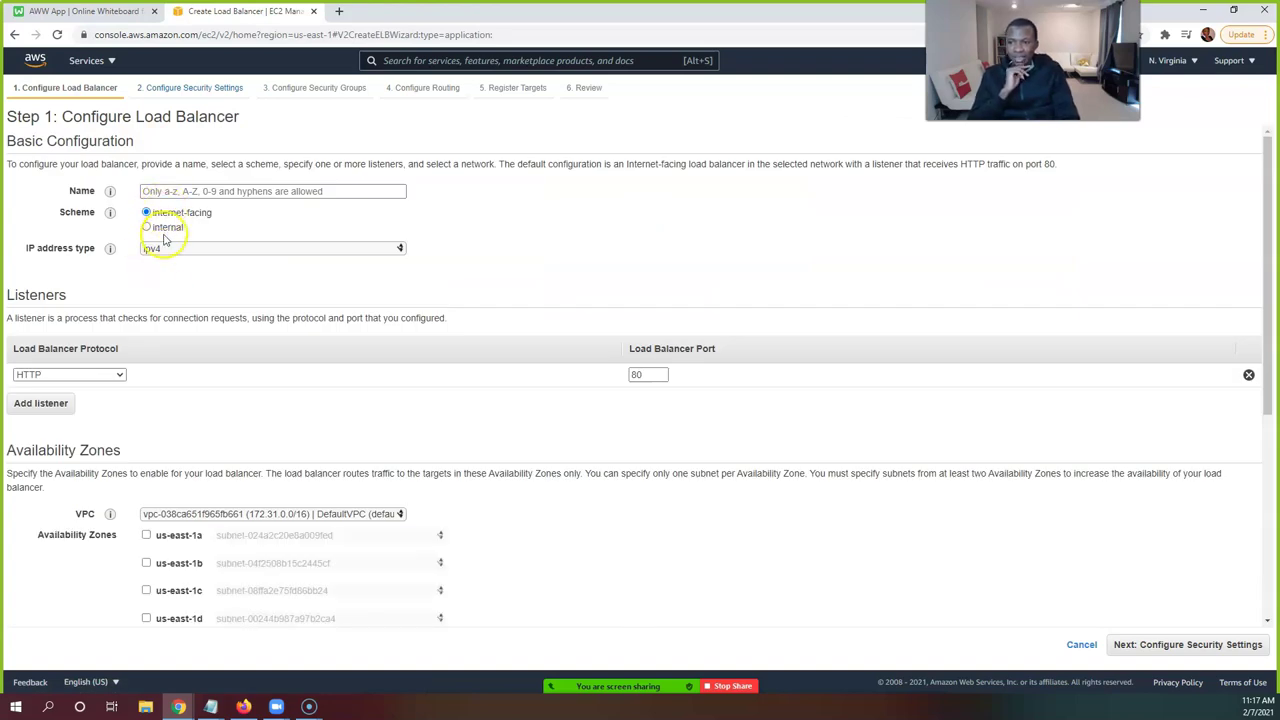
Enable all availability zones from us-east-1a to us-east-1f for the load balancer and try to continue to the security settings
{"action": "scroll", "coordinate": [163, 262], "scroll_direction": "down", "scroll_amount": 2}
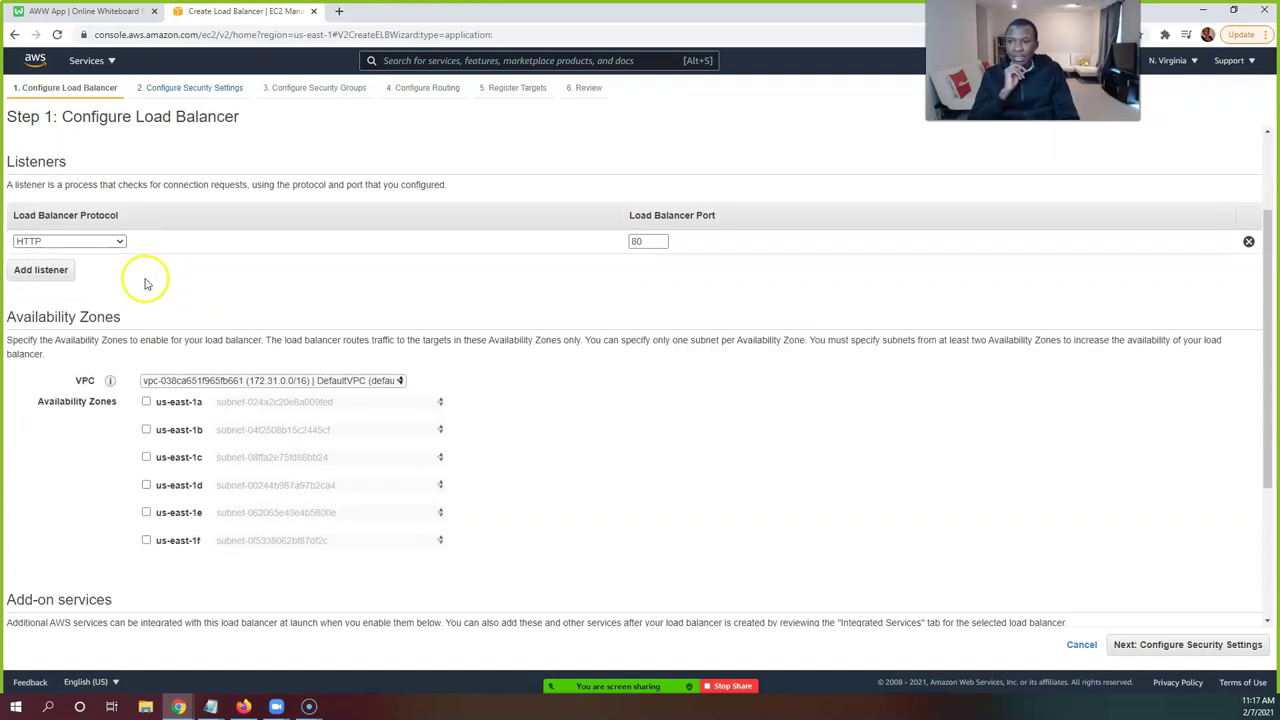
{"action": "scroll", "coordinate": [186, 337], "scroll_direction": "down", "scroll_amount": 2}
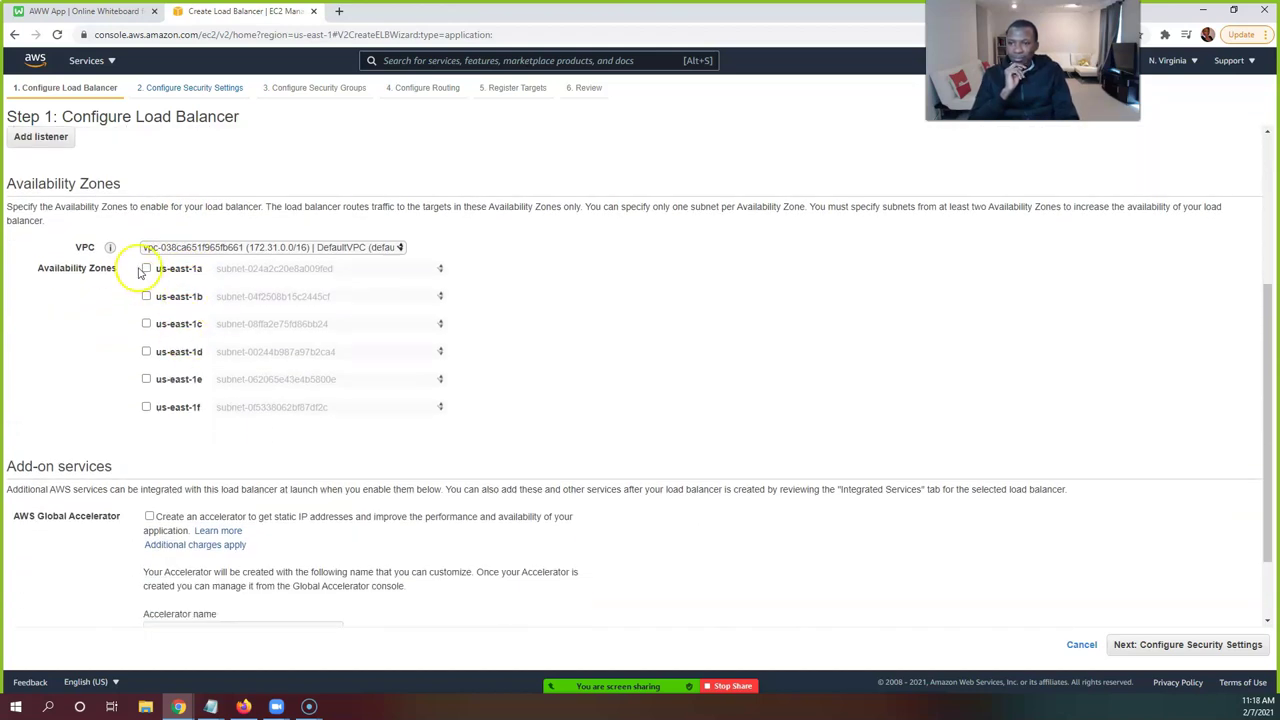
{"action": "left_click", "coordinate": [146, 269]}
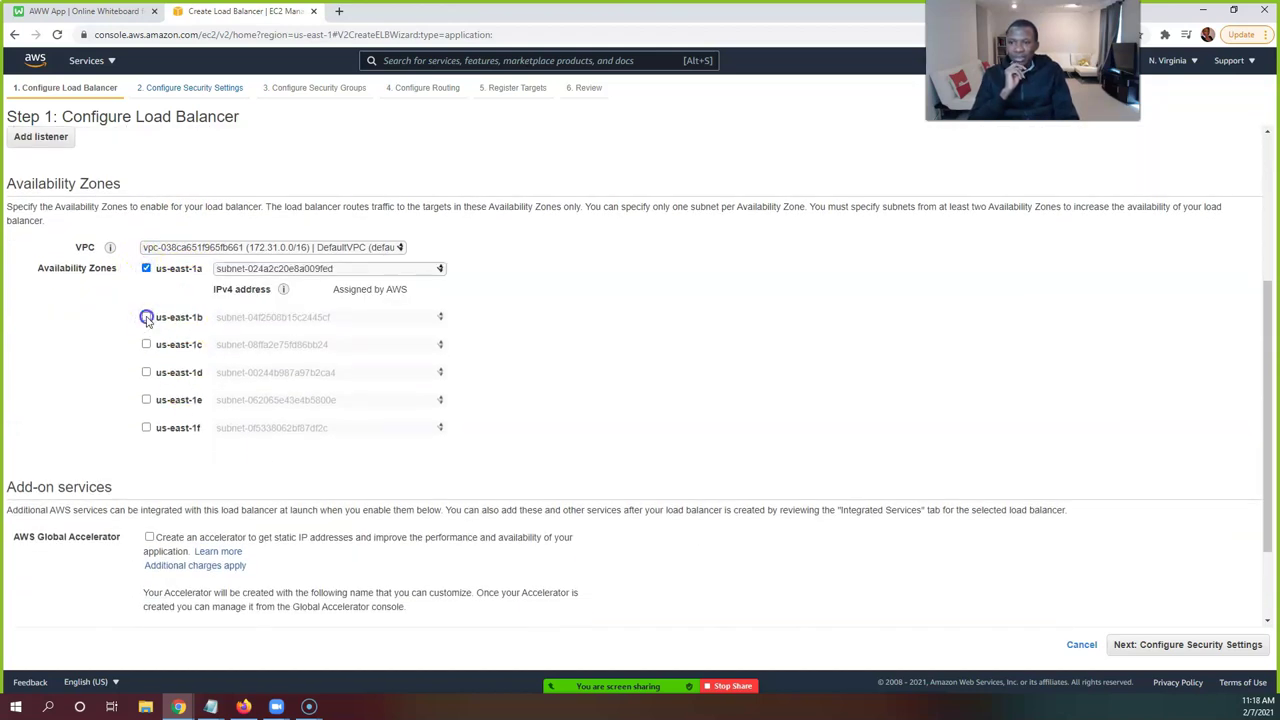
{"action": "left_click", "coordinate": [146, 317]}
{"action": "left_click", "coordinate": [146, 365]}
{"action": "left_click", "coordinate": [146, 413]}
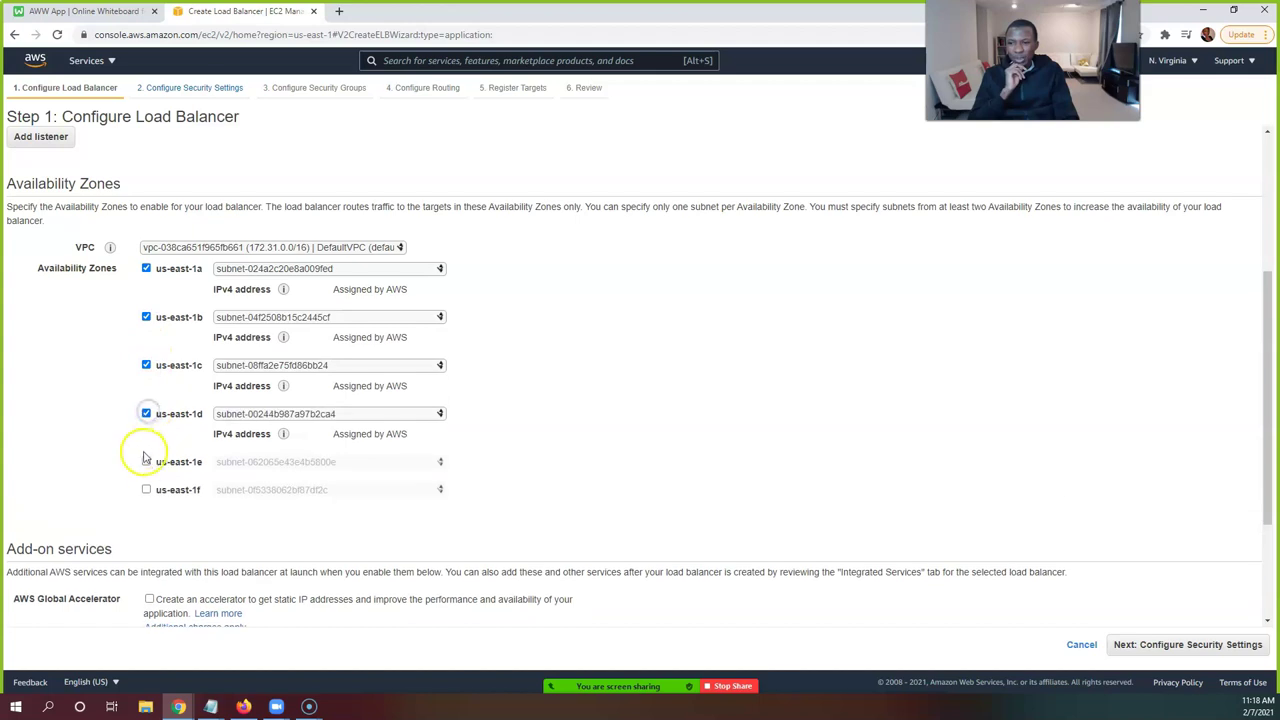
{"action": "left_click", "coordinate": [146, 461]}
{"action": "left_click", "coordinate": [146, 509]}
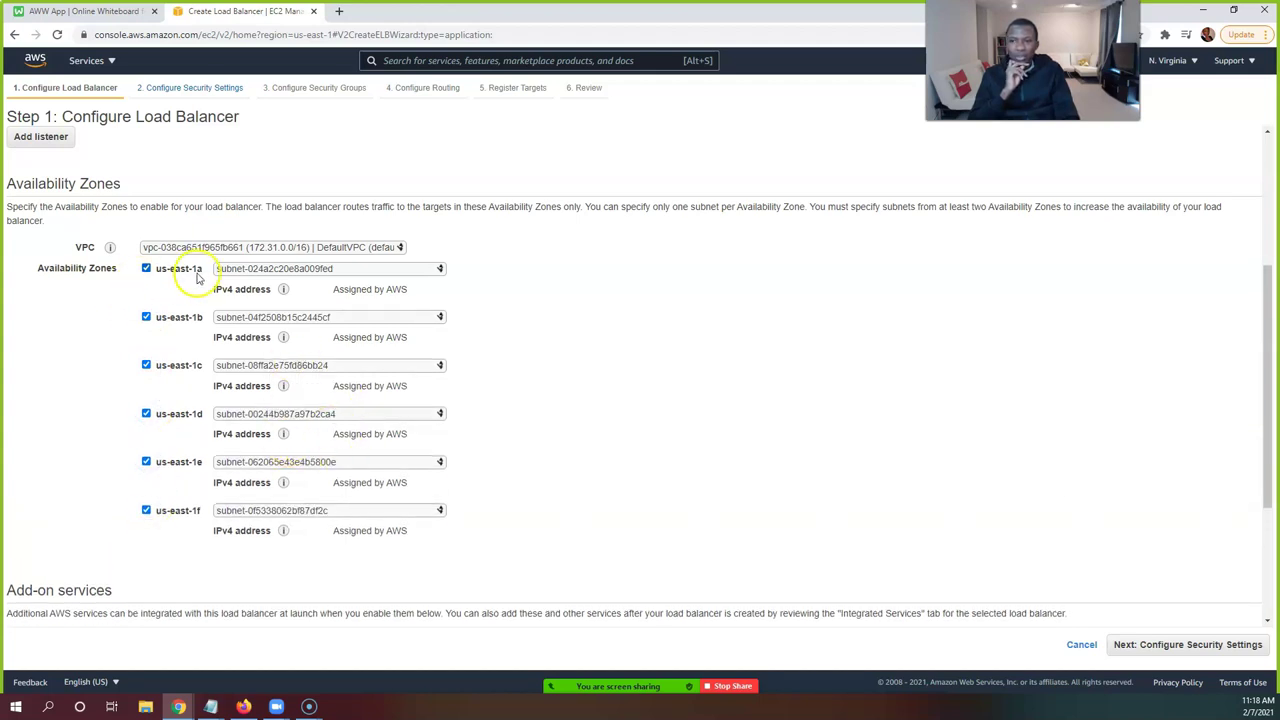
{"action": "scroll", "coordinate": [460, 388], "scroll_direction": "down", "scroll_amount": 1}
{"action": "scroll", "coordinate": [467, 392], "scroll_direction": "down", "scroll_amount": 1}
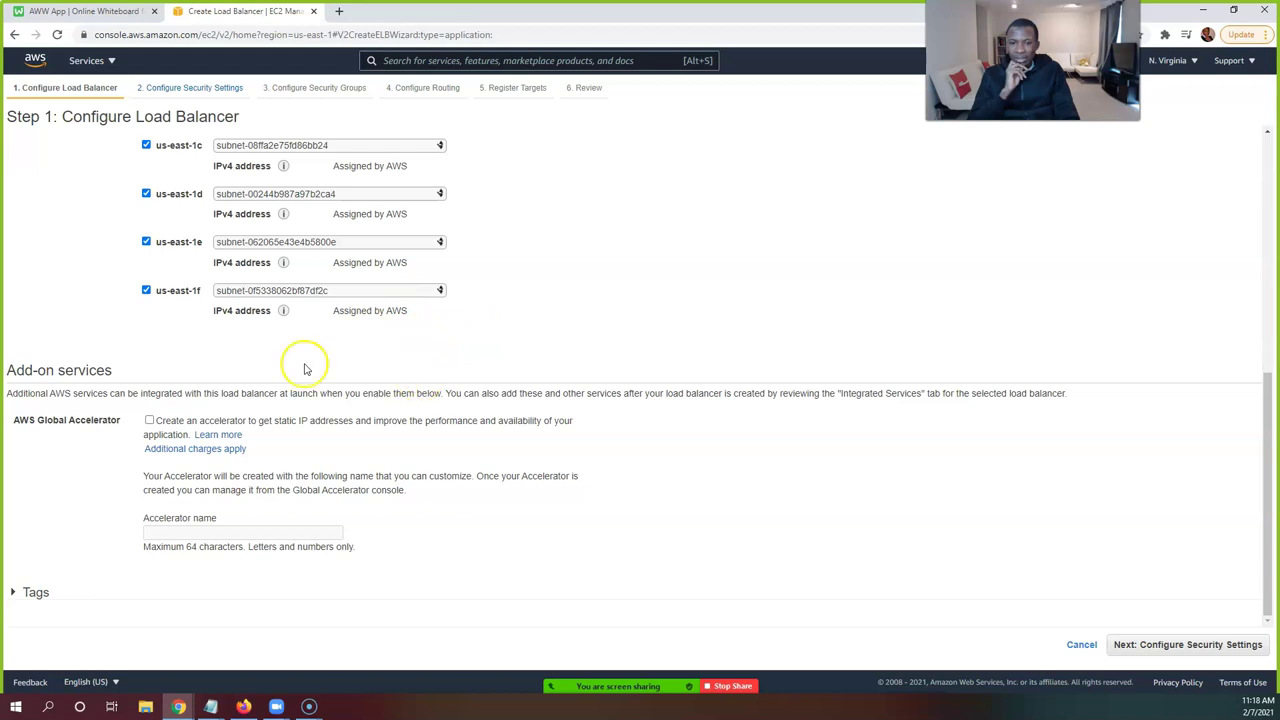
{"action": "left_click", "coordinate": [1183, 645]}
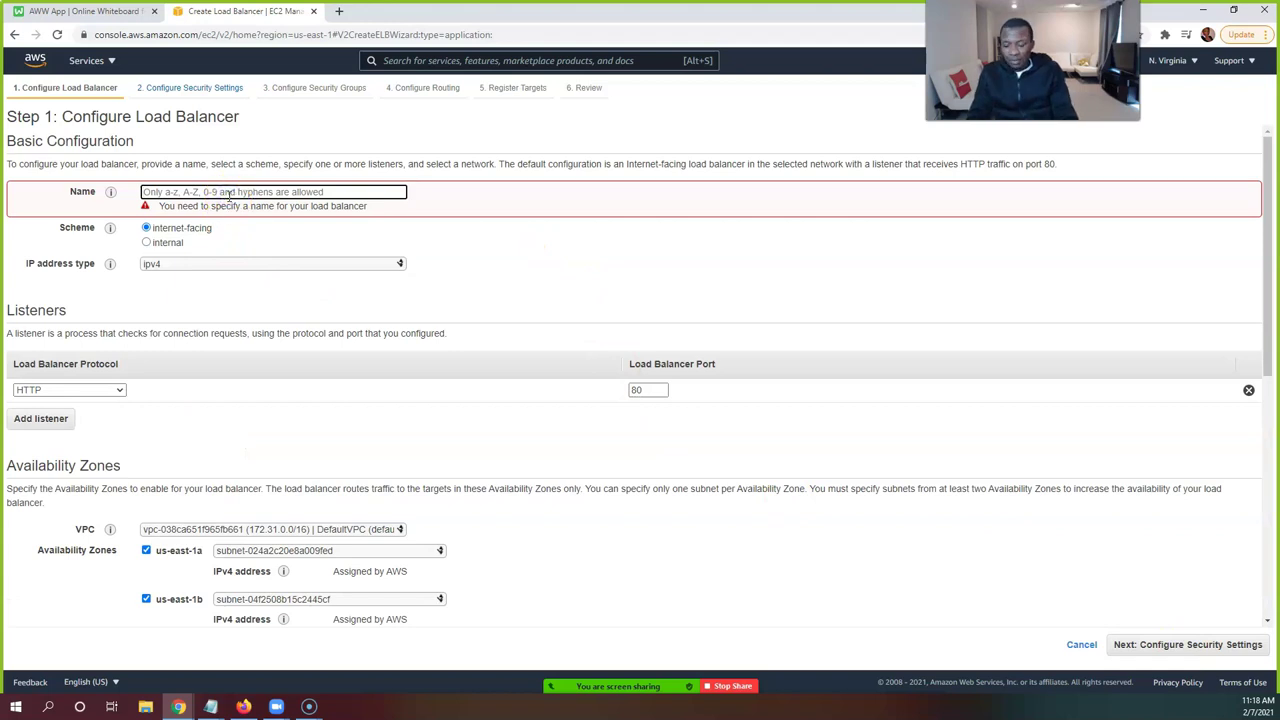
Name the load balancer testelb, check its listener and availability zone settings, and continue to the security settings
{"action": "type", "text": "testelb"}
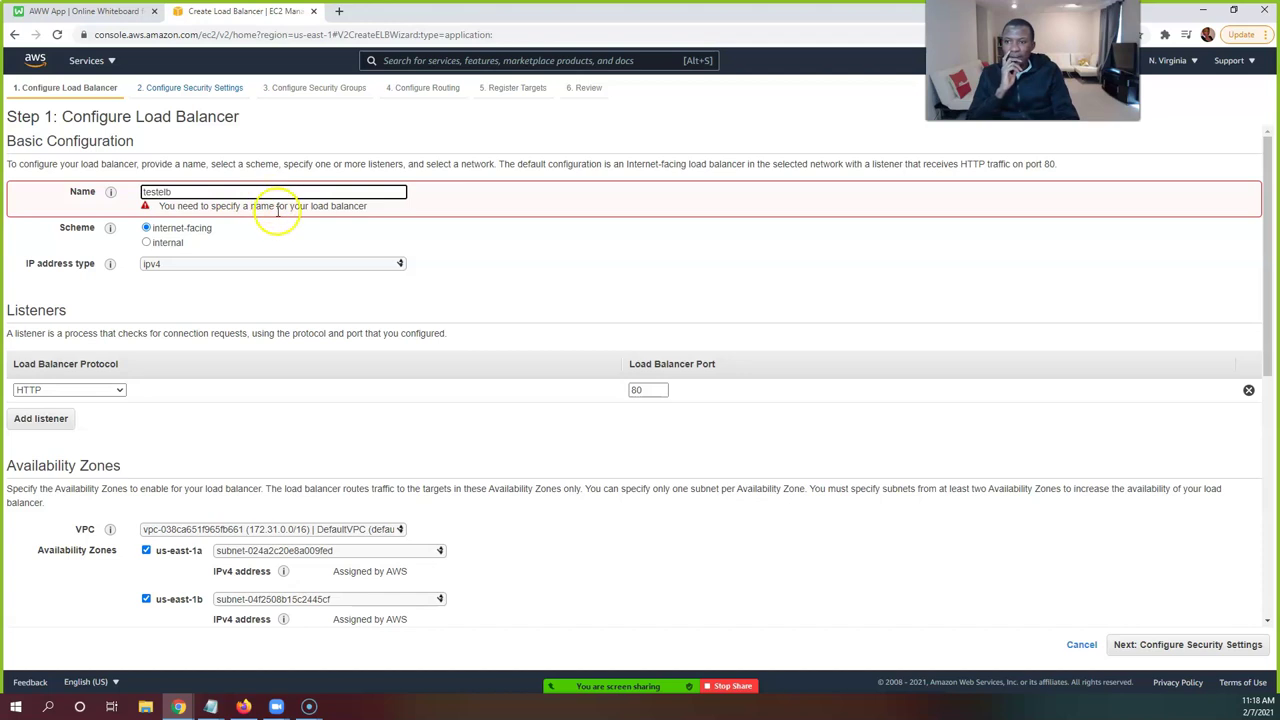
{"action": "double_click", "coordinate": [298, 194]}
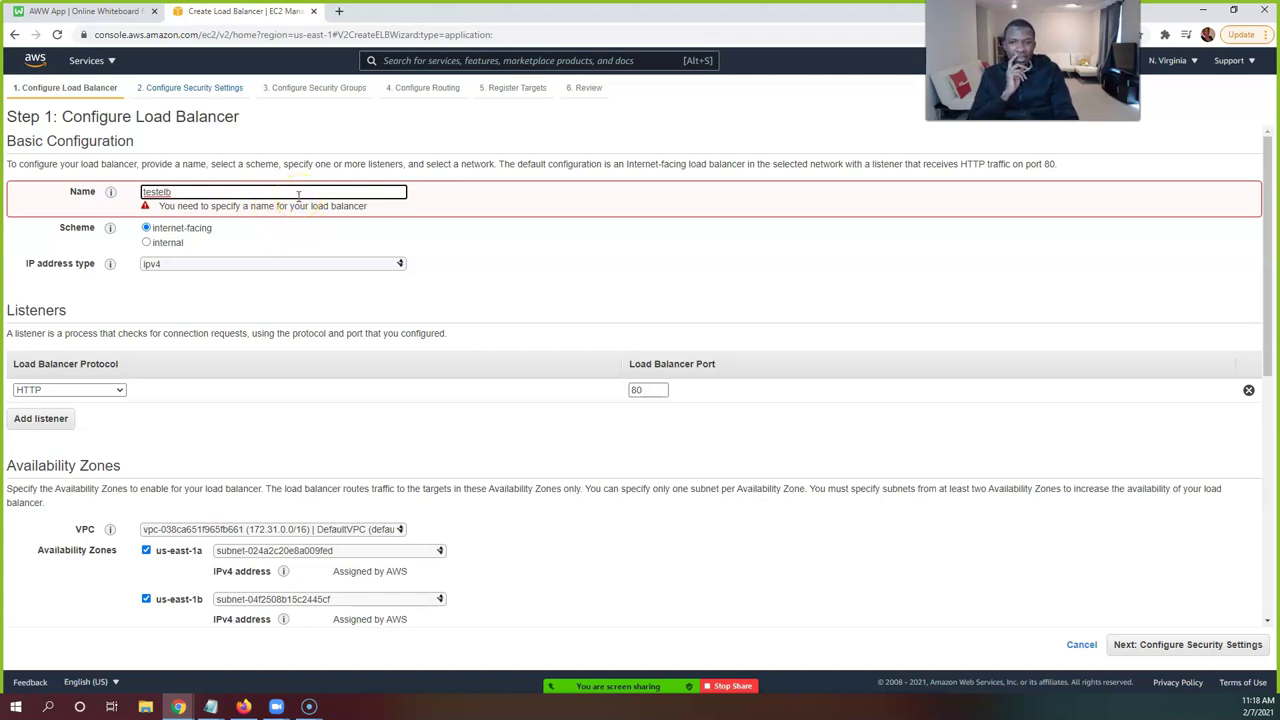
{"action": "scroll", "coordinate": [1043, 529], "scroll_direction": "down", "scroll_amount": 3}
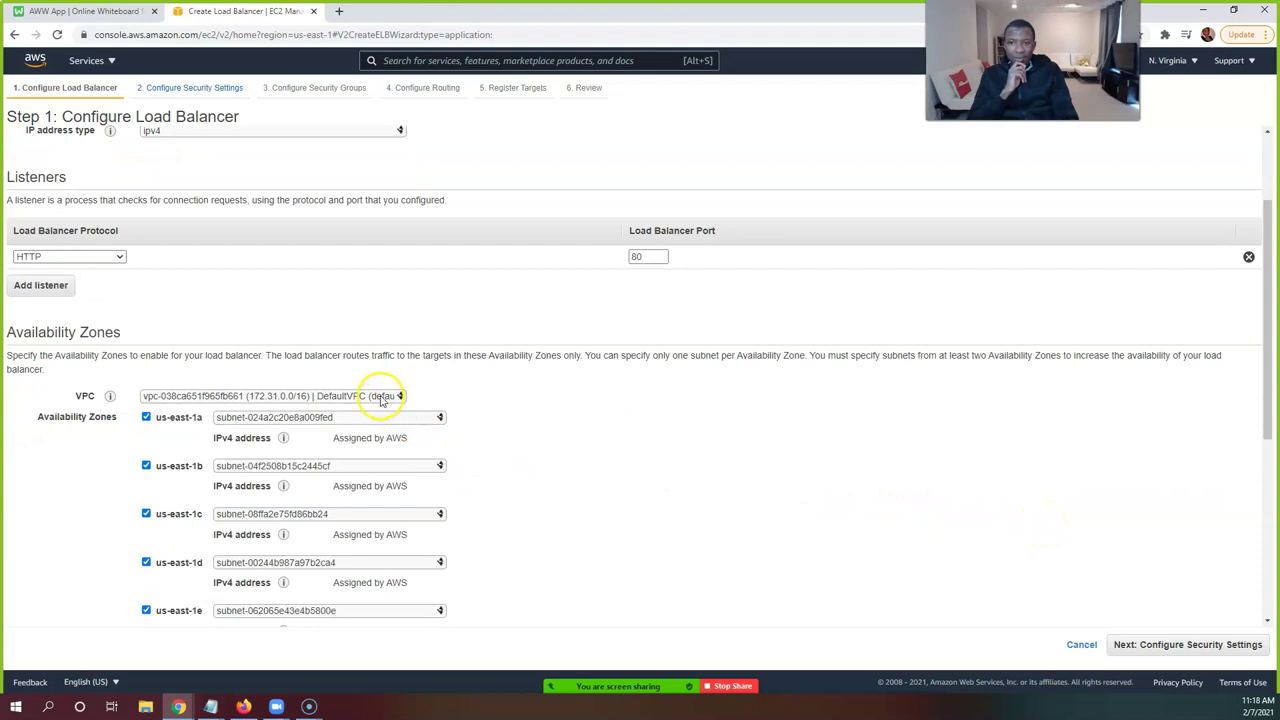
{"action": "scroll", "coordinate": [380, 457], "scroll_direction": "down", "scroll_amount": 4}
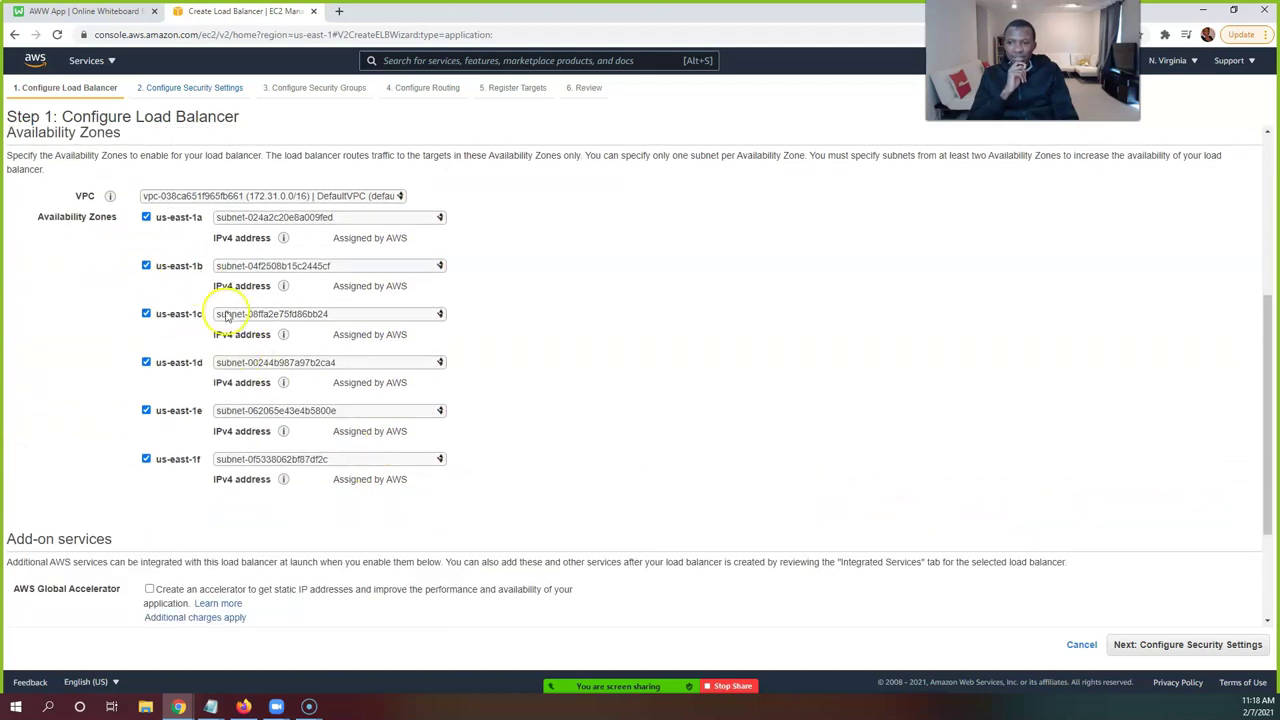
{"action": "scroll", "coordinate": [1046, 380], "scroll_direction": "down", "scroll_amount": 3}
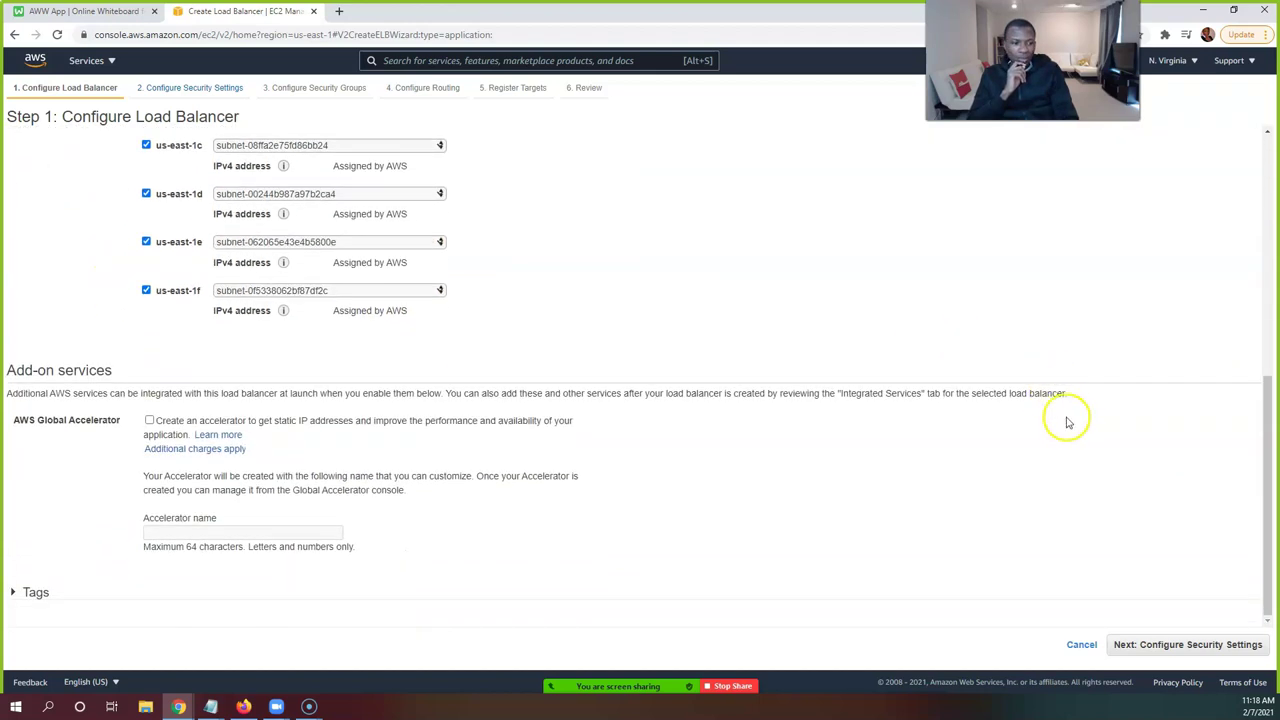
{"action": "left_click", "coordinate": [1222, 646]}
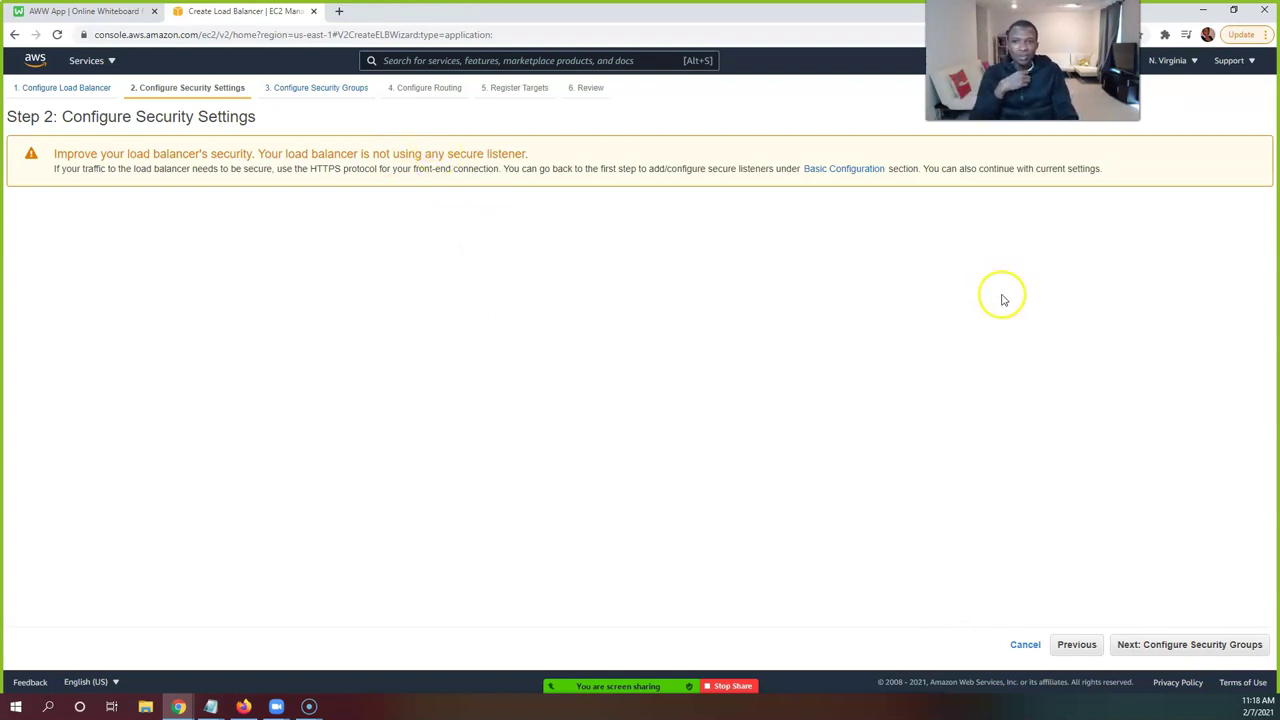
Assign the existing LBSG security group instead of the default one to the load balancer and continue to routing
{"action": "left_click", "coordinate": [1199, 648]}
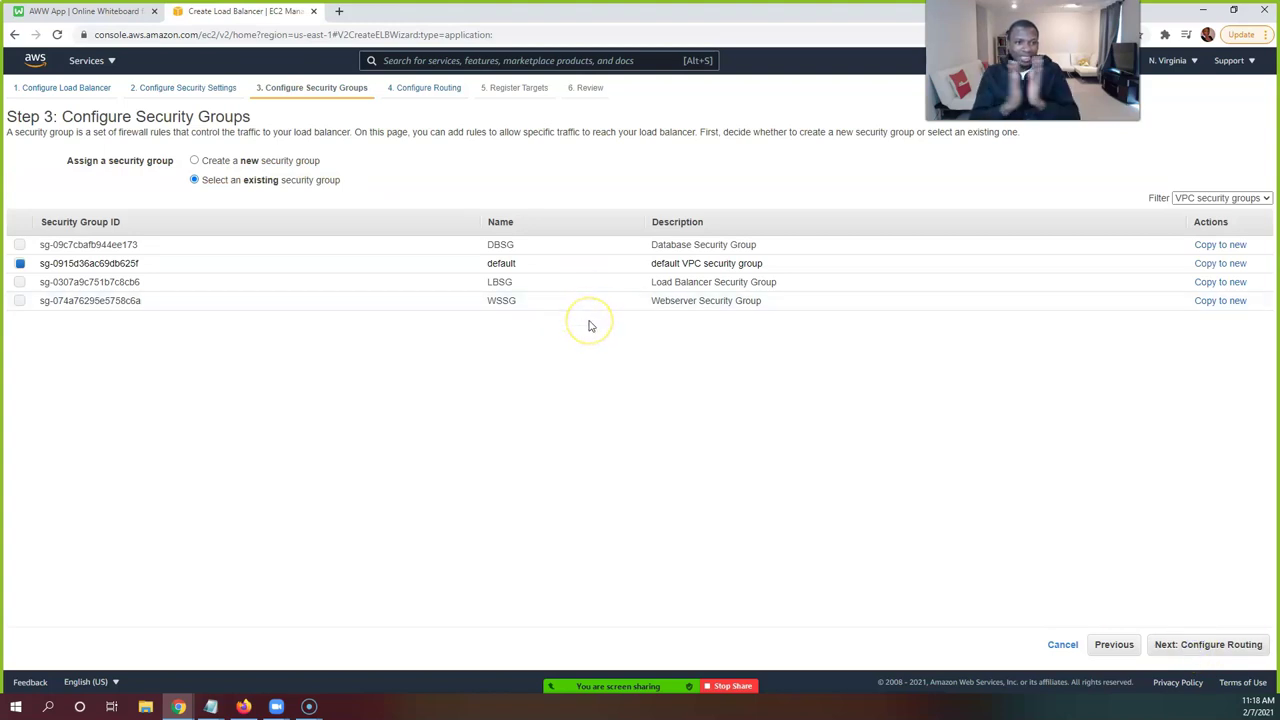
{"action": "left_click", "coordinate": [20, 263]}
{"action": "left_click", "coordinate": [20, 282]}
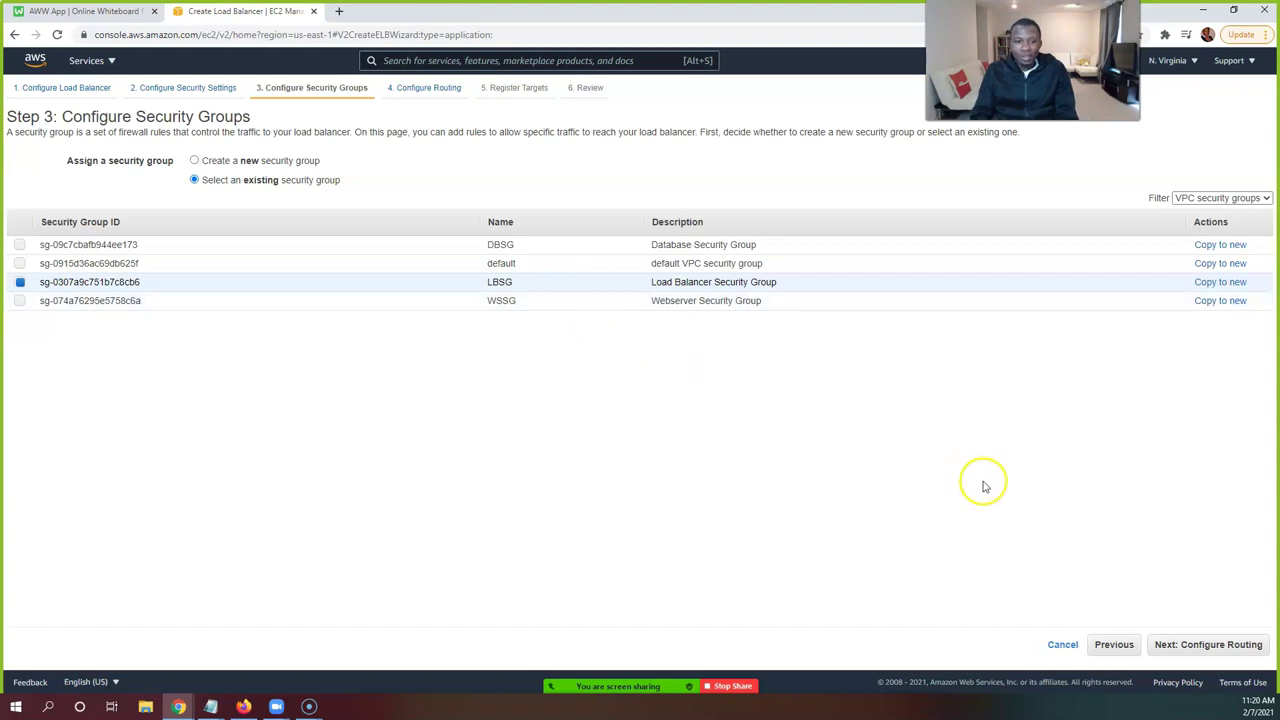
{"action": "left_click", "coordinate": [1240, 647]}
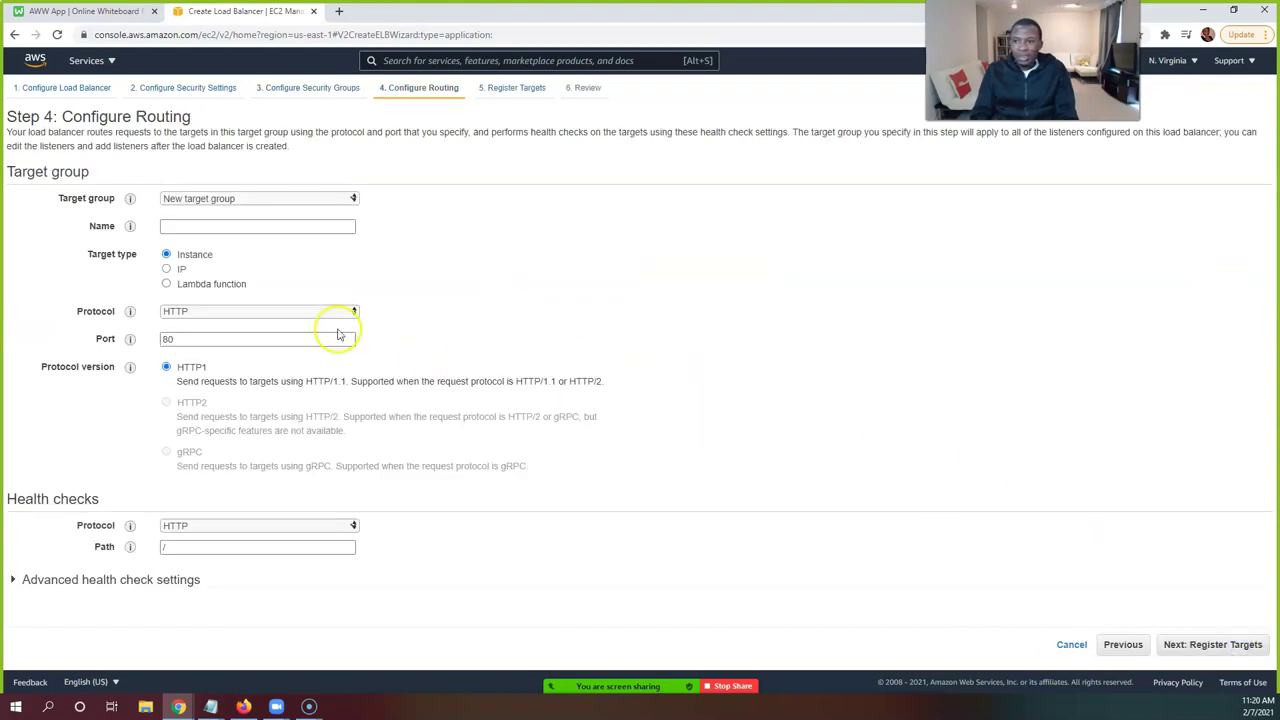
Configure a new target group named testtg with a healthy threshold of 2 and continue to target registration
{"action": "left_click", "coordinate": [187, 225]}
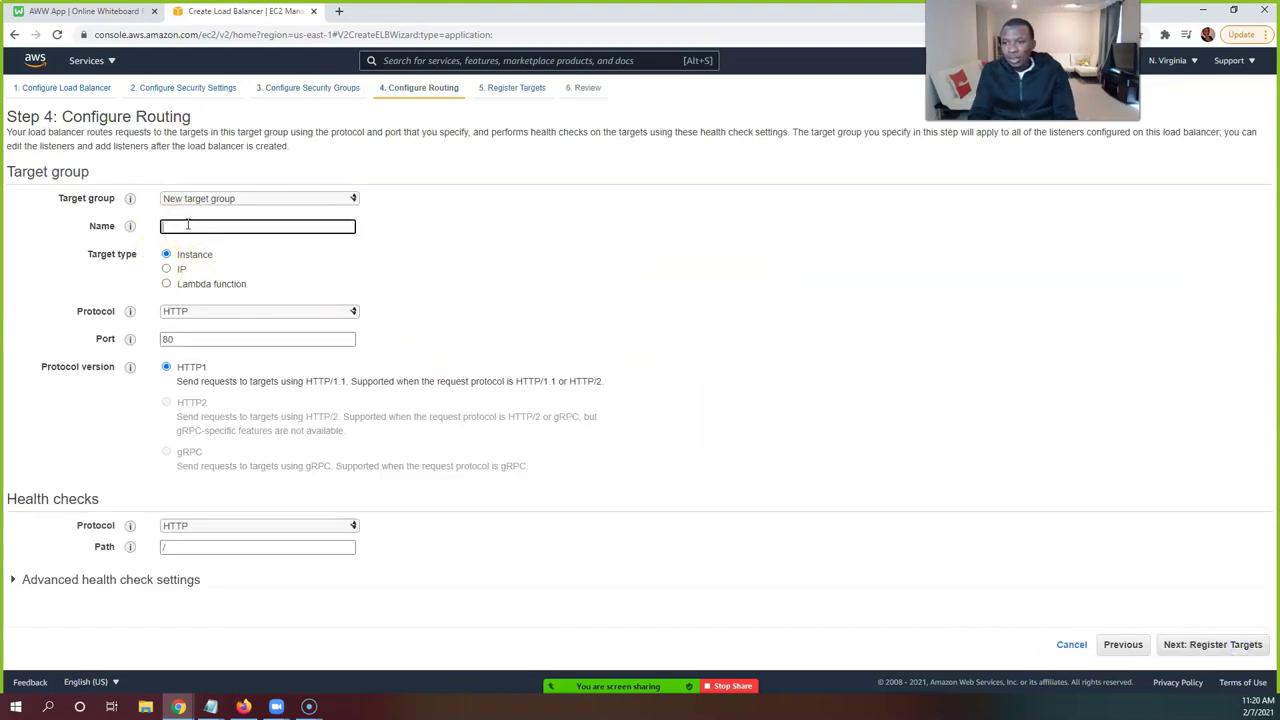
{"action": "type", "text": "testtg"}
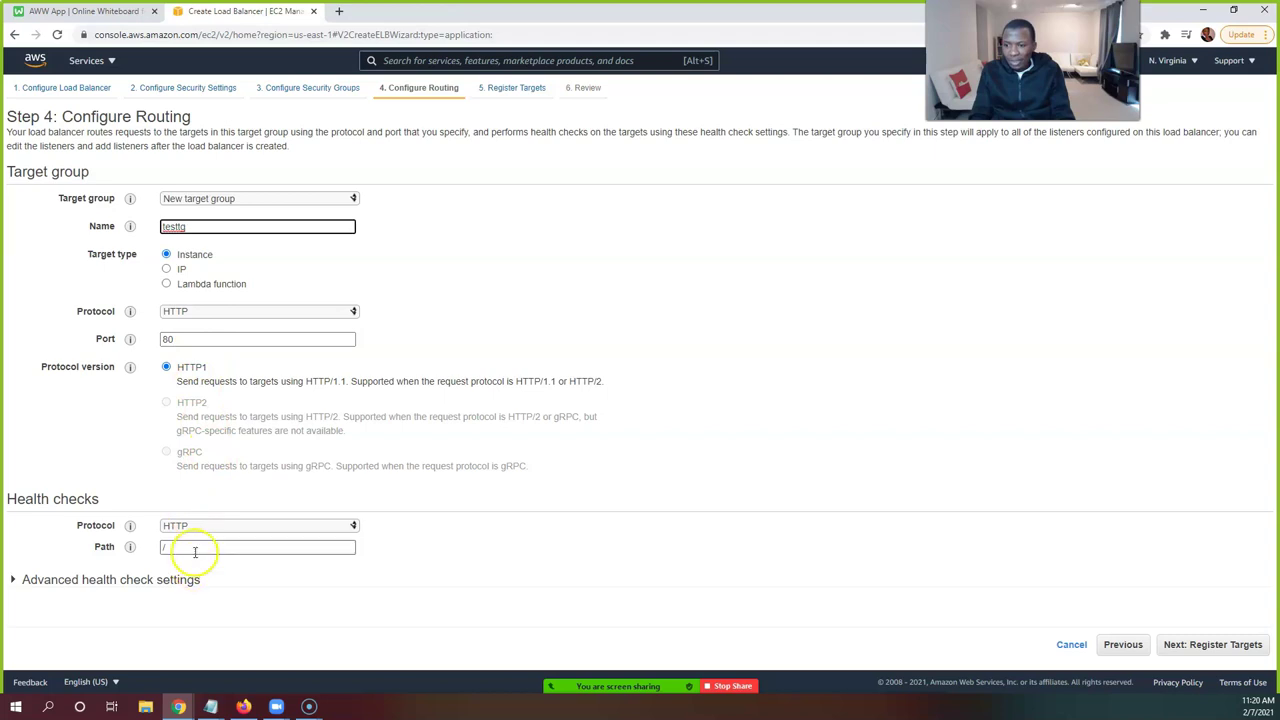
{"action": "left_click", "coordinate": [20, 582]}
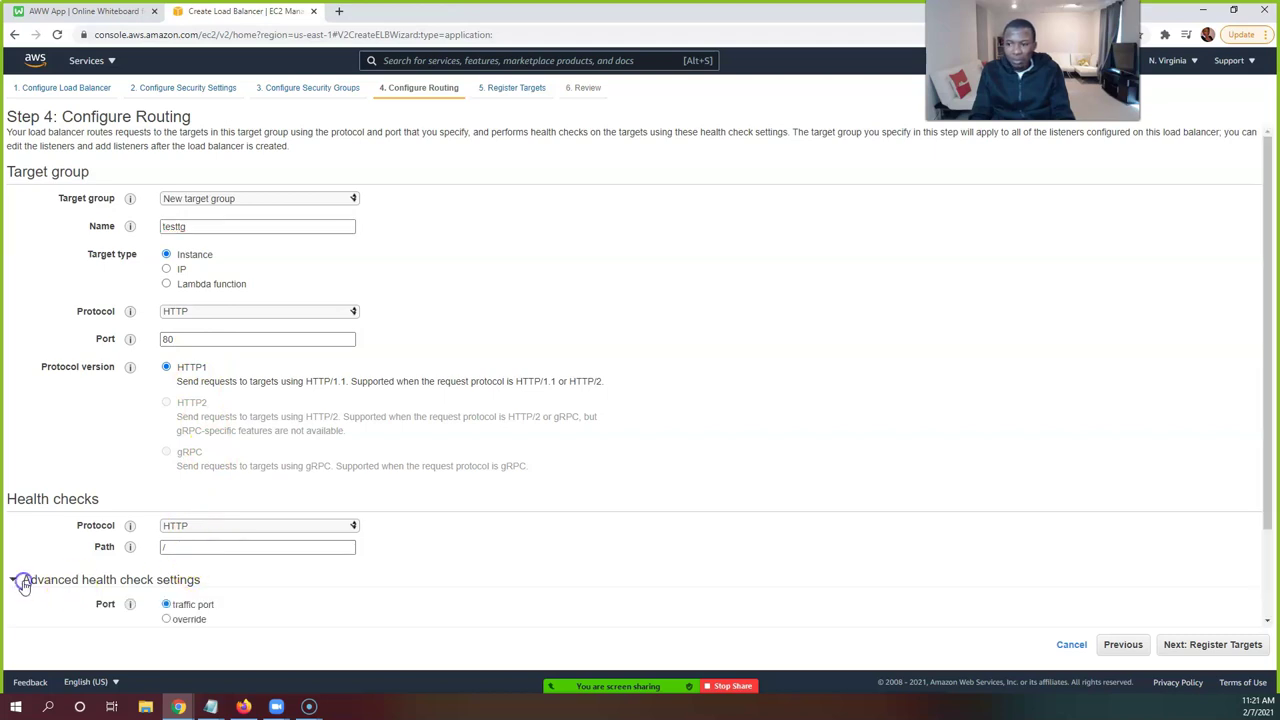
{"action": "scroll", "coordinate": [185, 573], "scroll_direction": "down", "scroll_amount": 2}
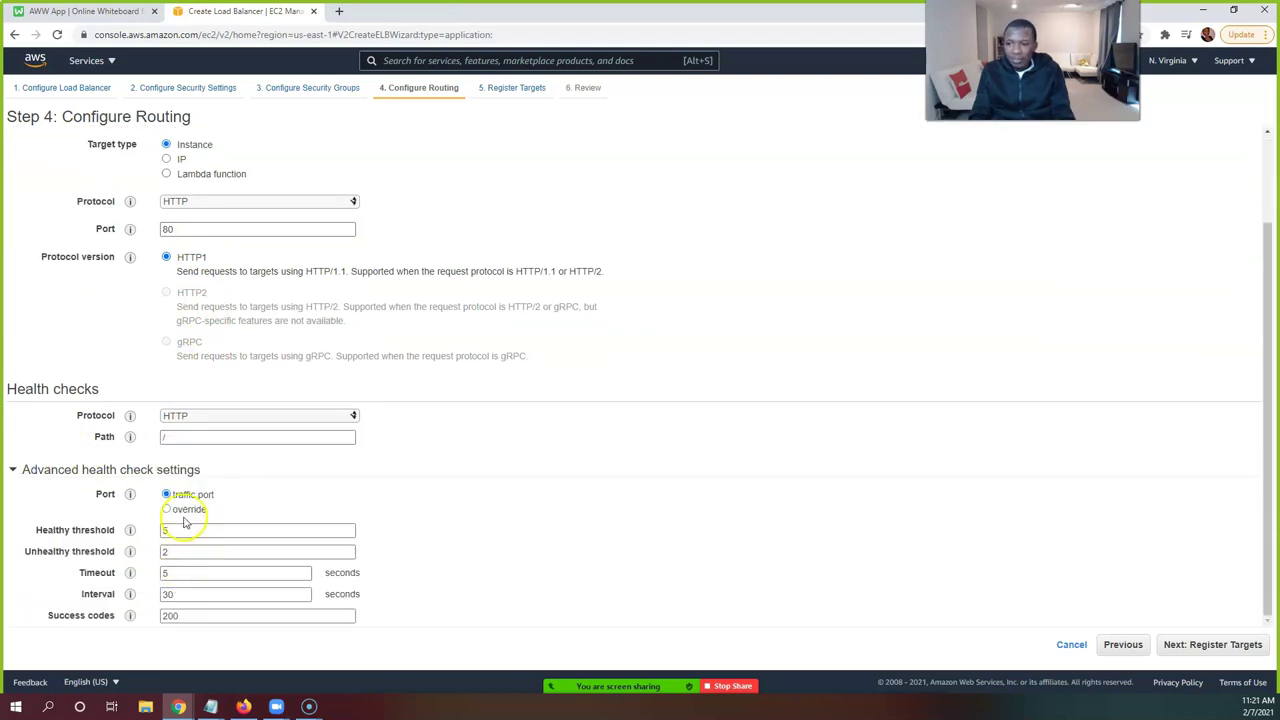
{"action": "left_click", "coordinate": [186, 527]}
{"action": "key", "text": "BackSpace"}
{"action": "type", "text": "2"}
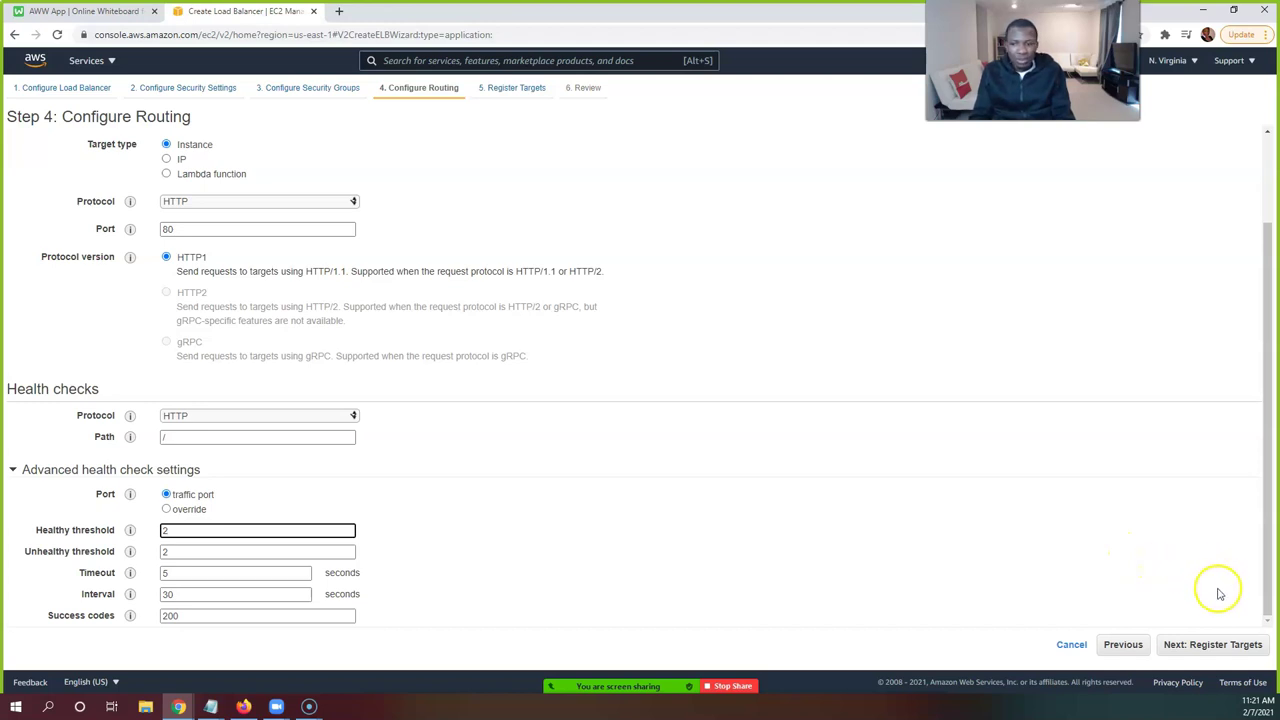
{"action": "left_click", "coordinate": [1213, 646]}
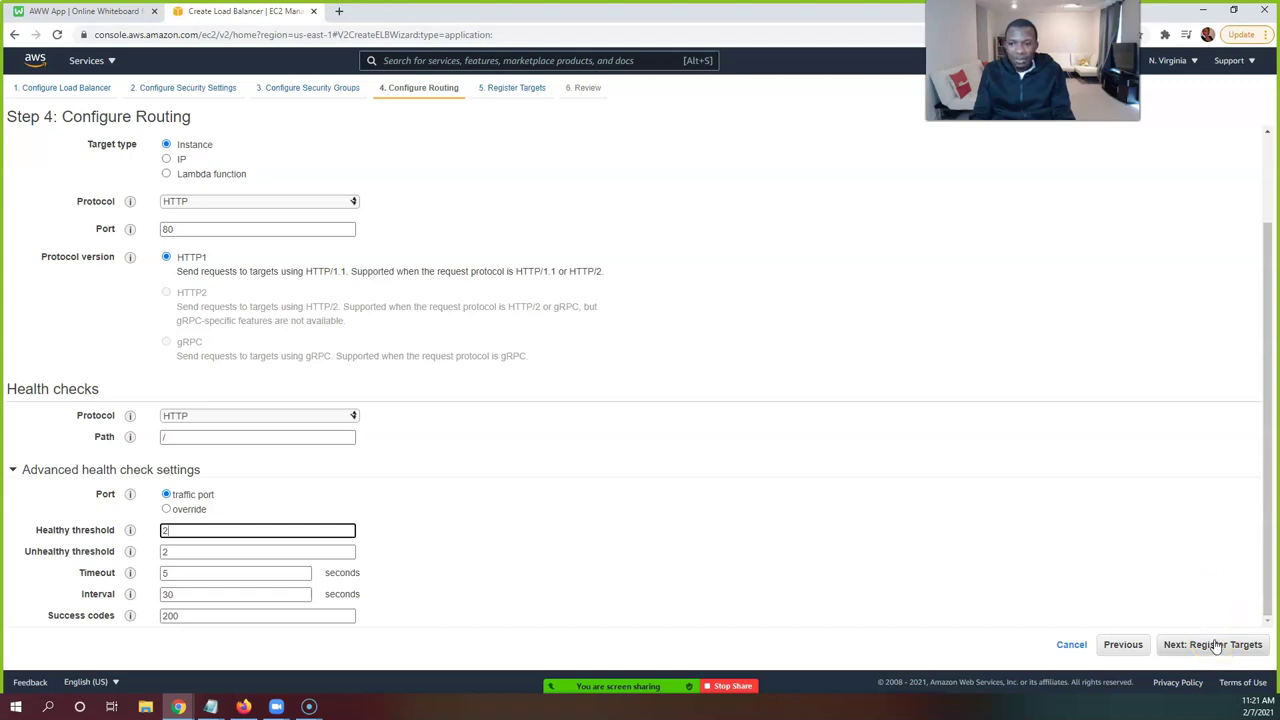
{"action": "left_click", "coordinate": [1213, 645]}
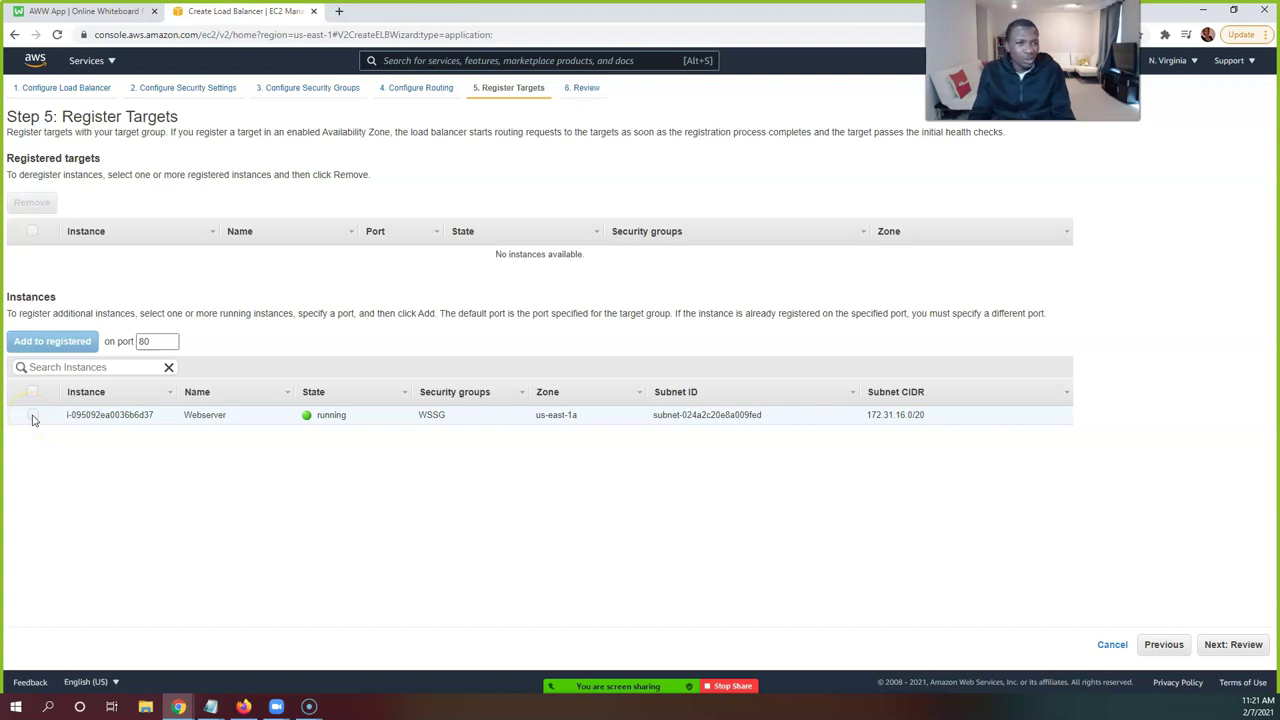
Register the running Webserver instance with the target group on port 80
{"action": "left_click", "coordinate": [33, 418]}
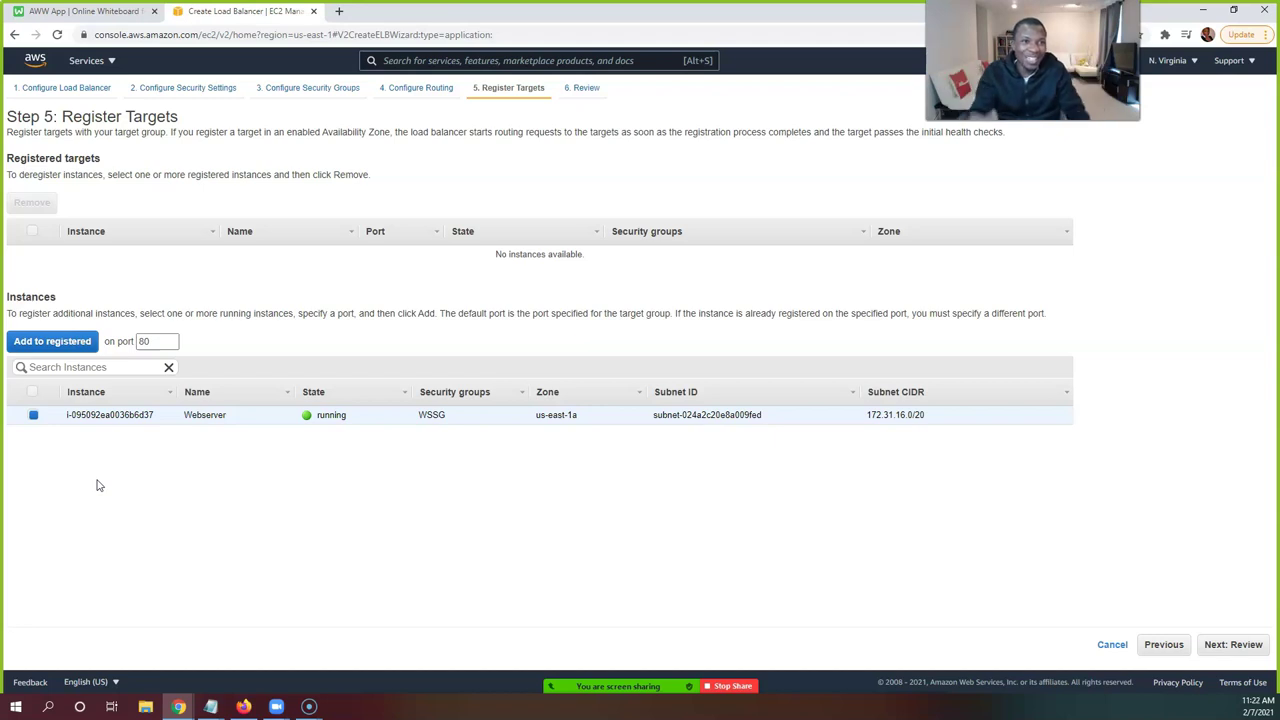
{"action": "left_click", "coordinate": [32, 416]}
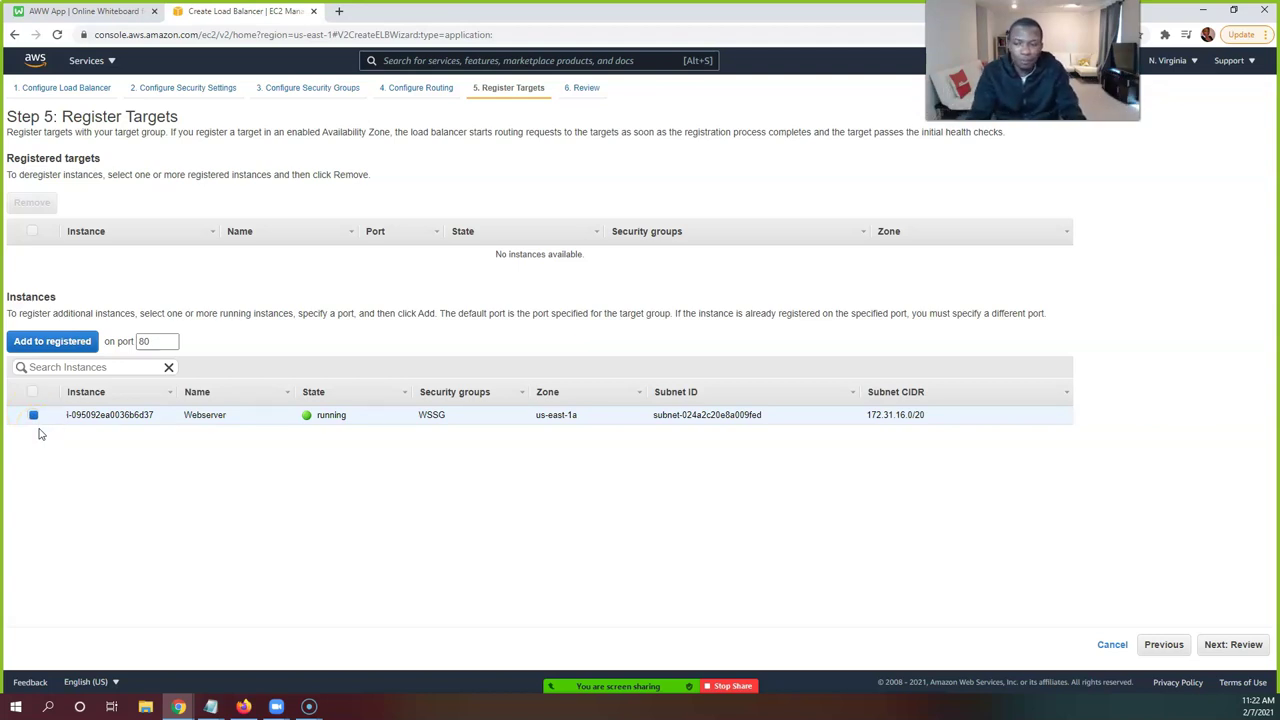
{"action": "left_click", "coordinate": [36, 416]}
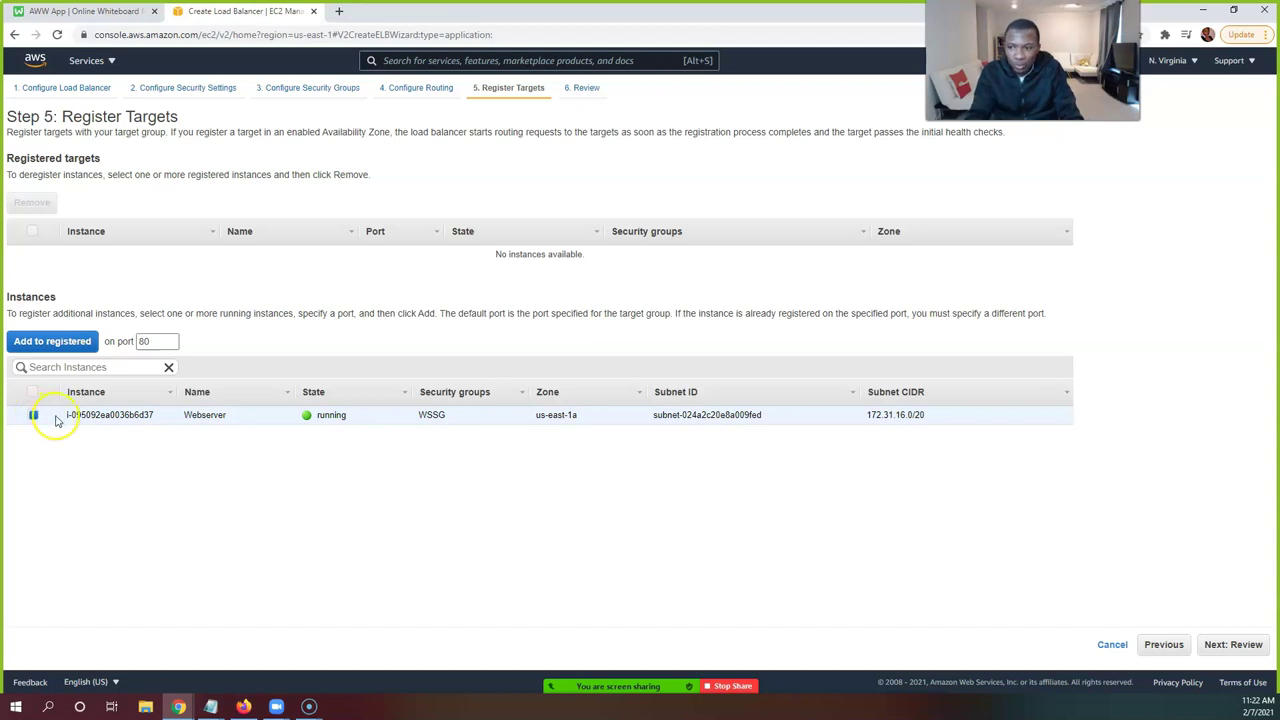
{"action": "left_click", "coordinate": [57, 350]}
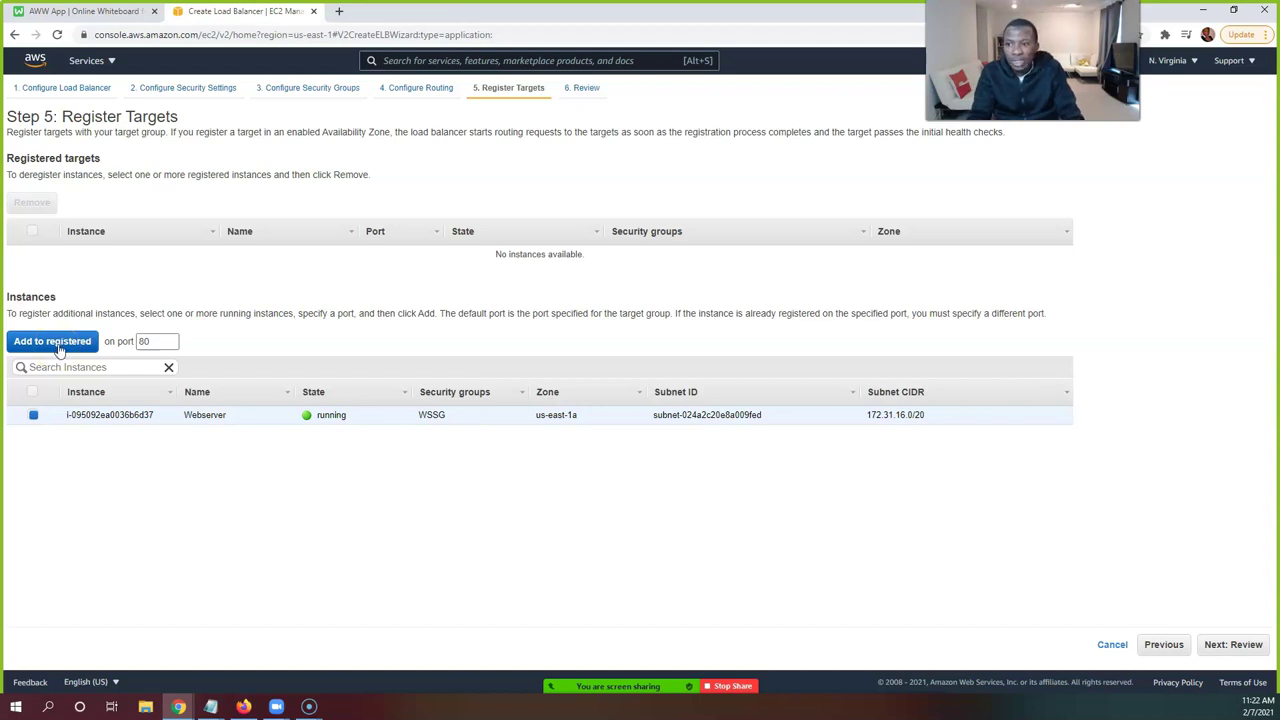
{"action": "left_click", "coordinate": [34, 416]}
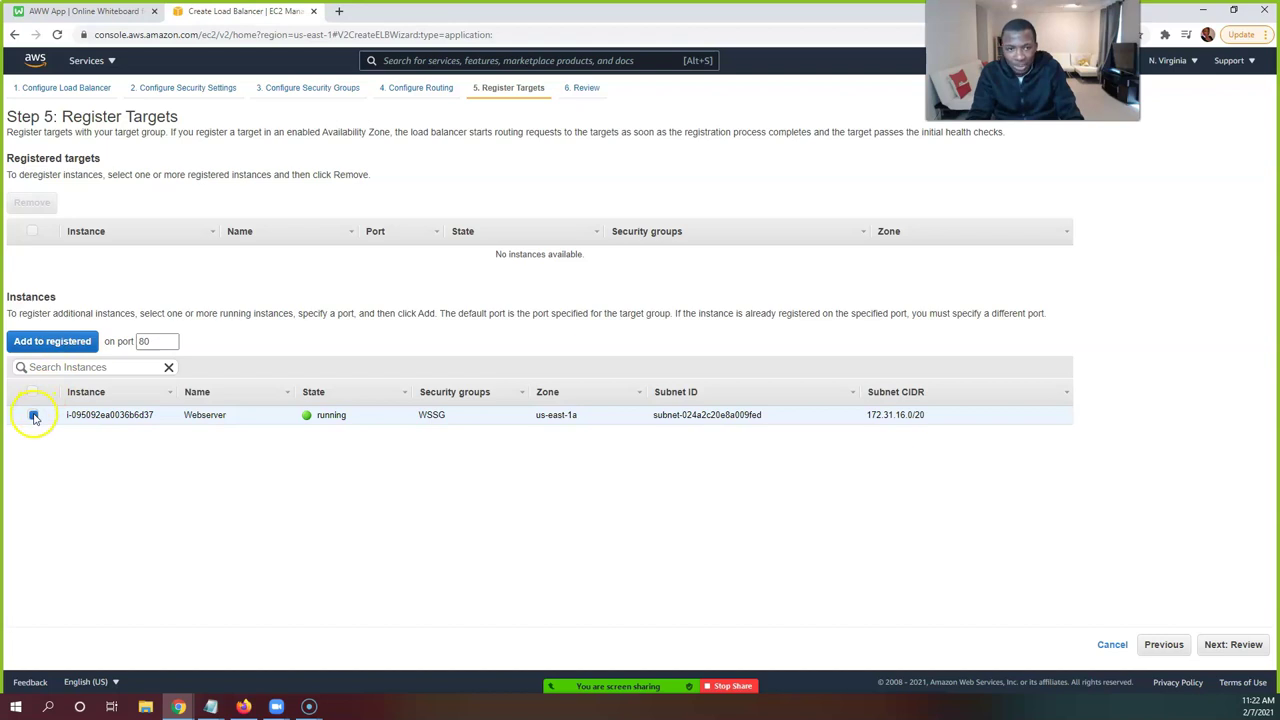
{"action": "left_click", "coordinate": [50, 341]}
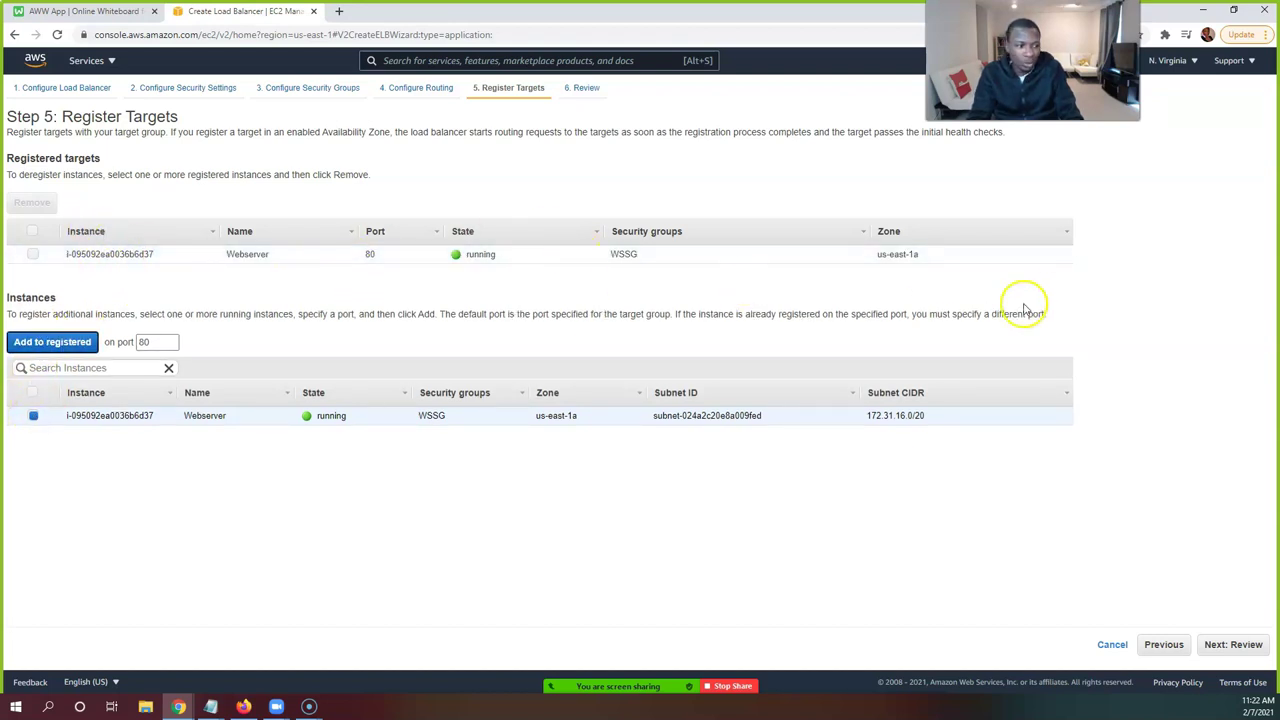
Review the load balancer configuration and create the load balancer
{"action": "left_click", "coordinate": [1246, 646]}
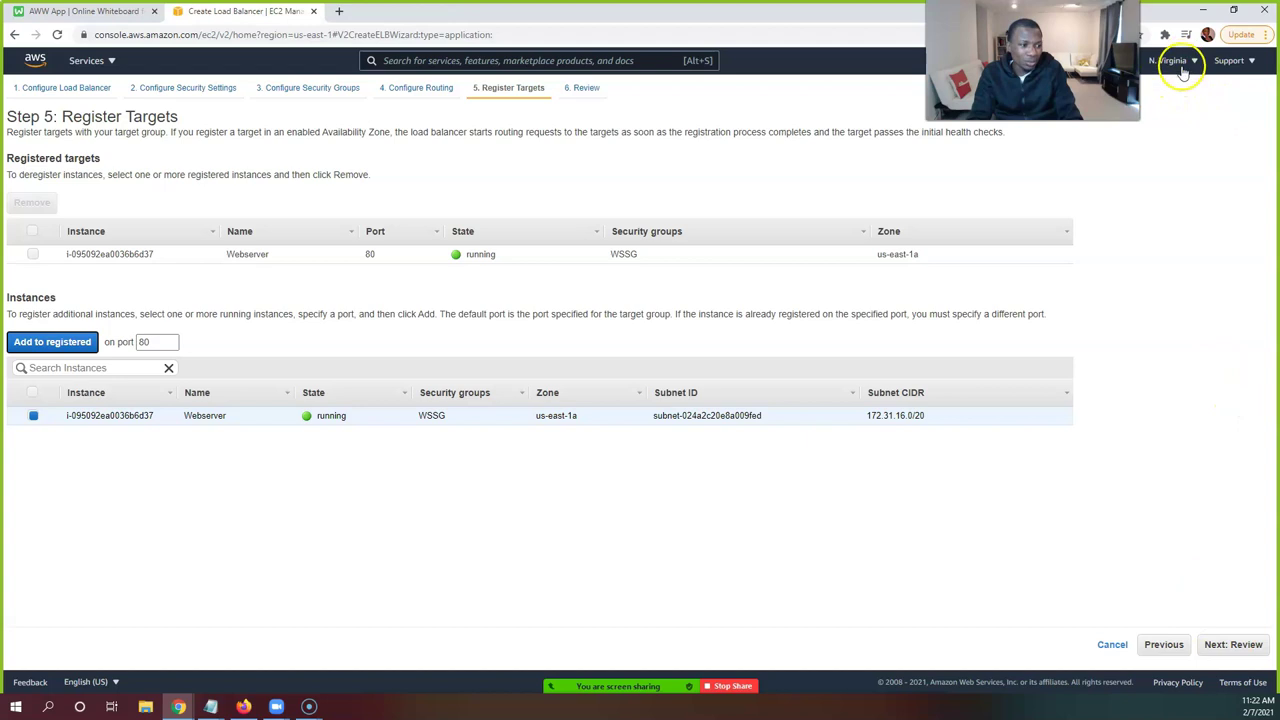
{"action": "left_click", "coordinate": [1245, 648]}
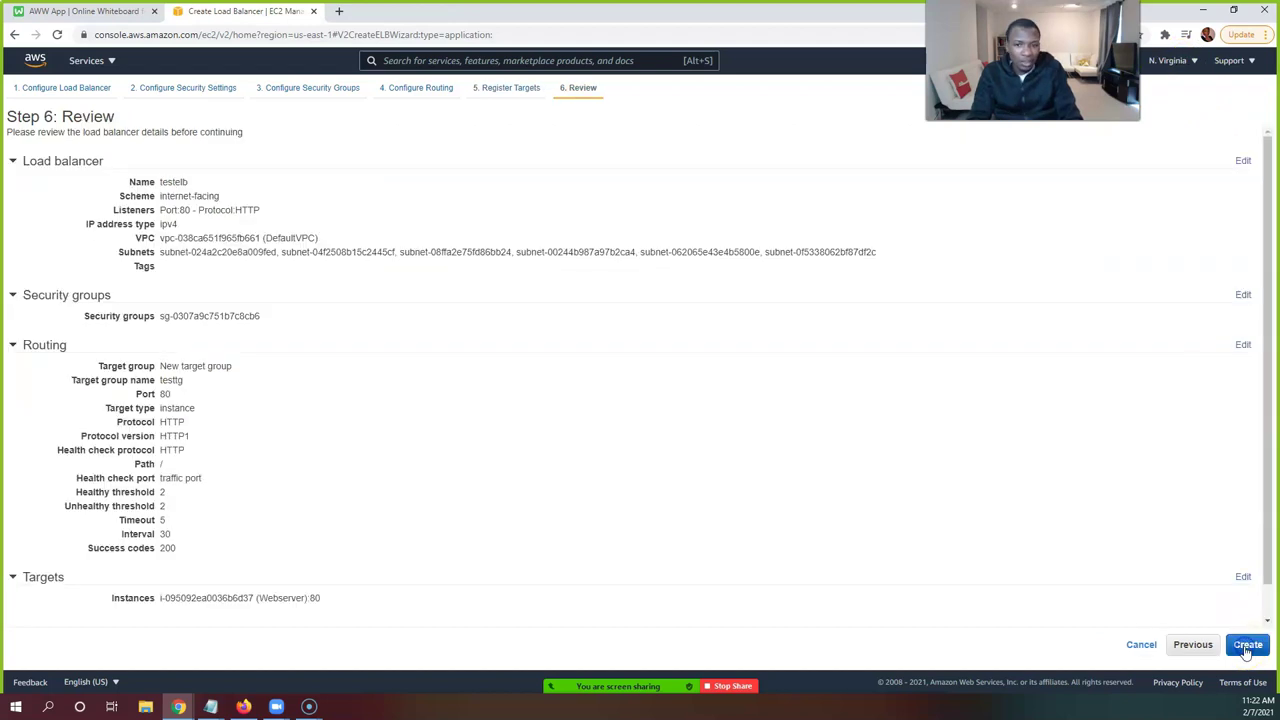
{"action": "scroll", "coordinate": [870, 398], "scroll_direction": "down", "scroll_amount": 1}
{"action": "left_click", "coordinate": [1249, 646]}
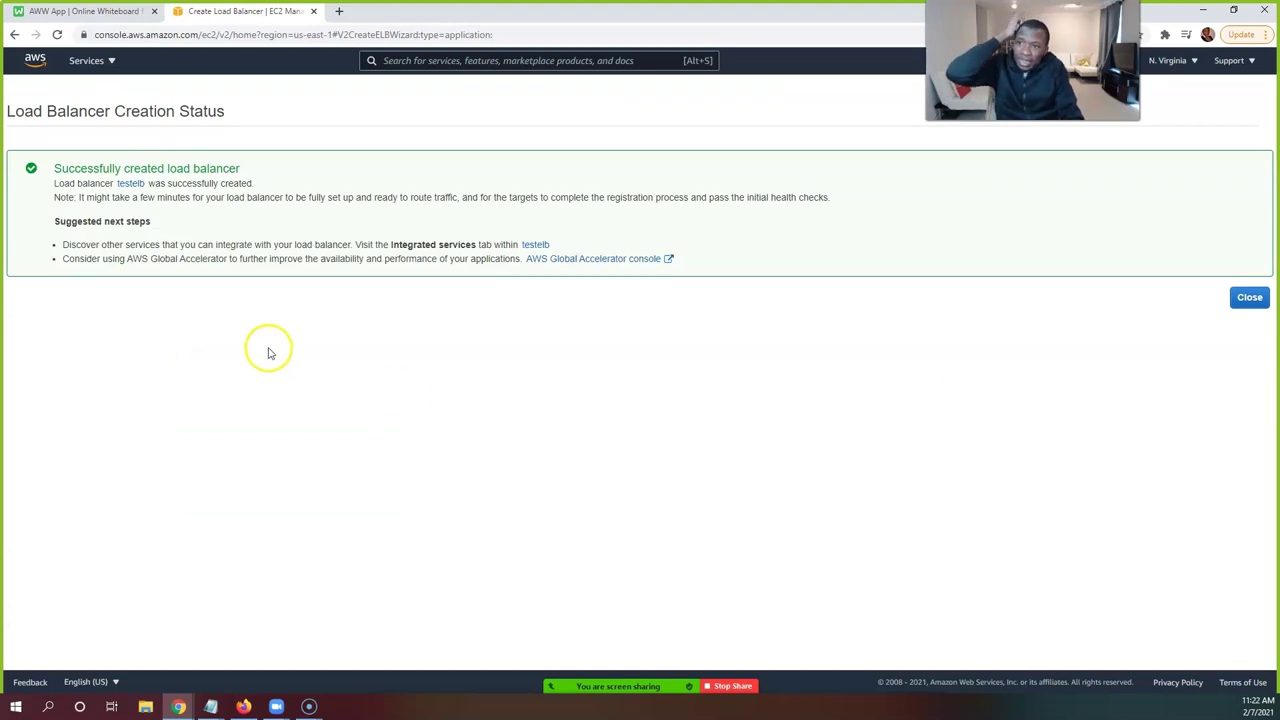
Open the new testelb load balancer in the load balancers list and check its state
{"action": "left_click", "coordinate": [130, 185]}
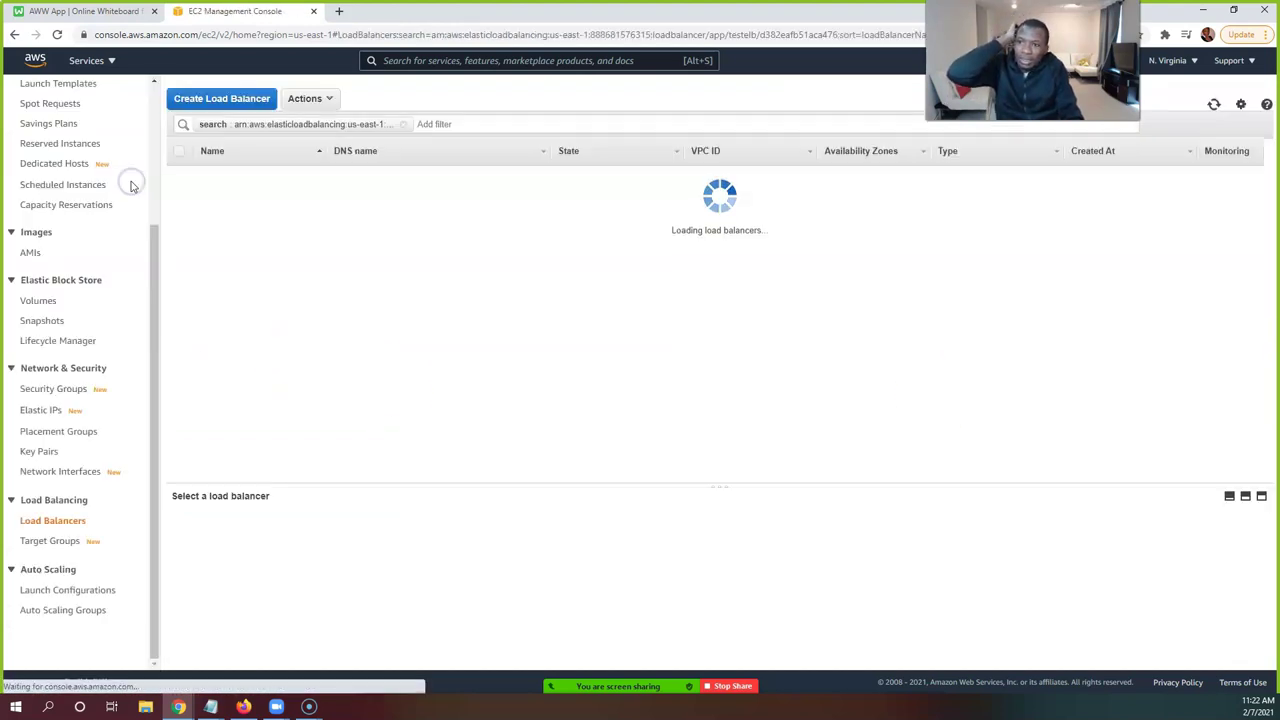
{"action": "left_click", "coordinate": [58, 521]}
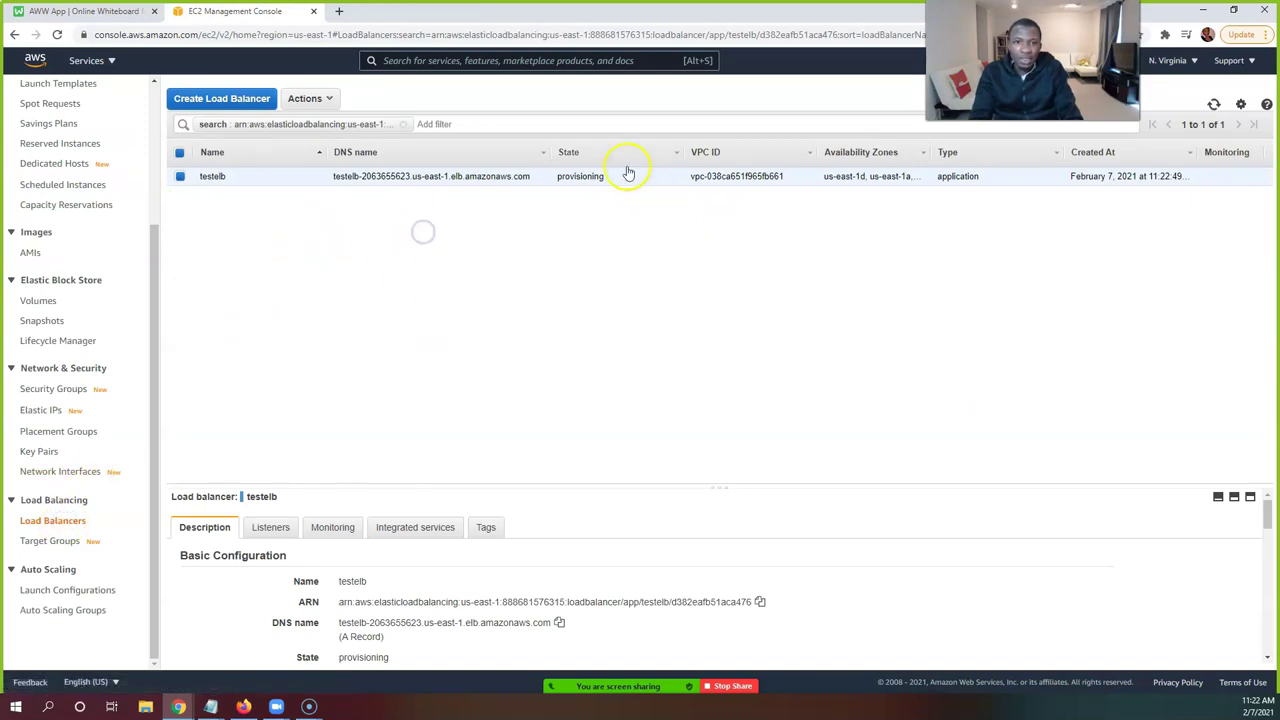
{"action": "key", "text": "ctrl+plus"}
{"action": "scroll", "coordinate": [45, 255], "scroll_direction": "up", "scroll_amount": 5}
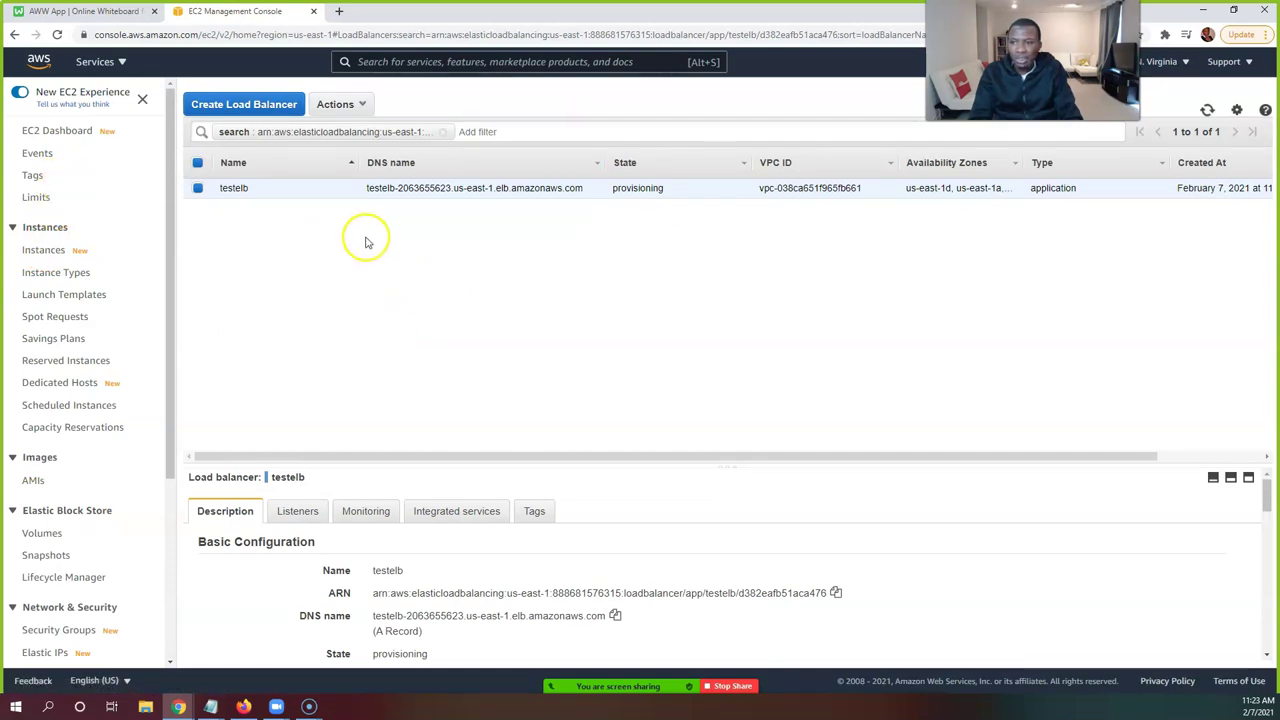
Open the EC2 instances list and filter it by instance state running
{"action": "scroll", "coordinate": [80, 240], "scroll_direction": "down", "scroll_amount": 1}
{"action": "left_click", "coordinate": [50, 186]}
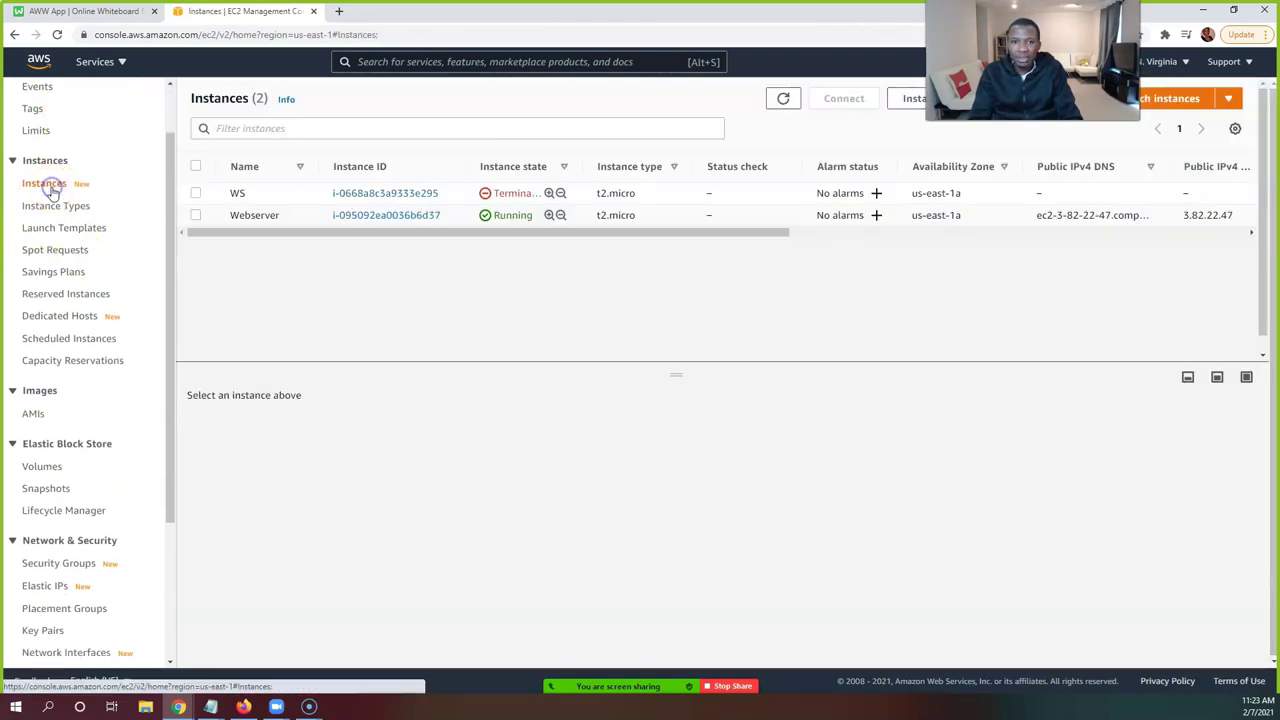
{"action": "left_click", "coordinate": [195, 194]}
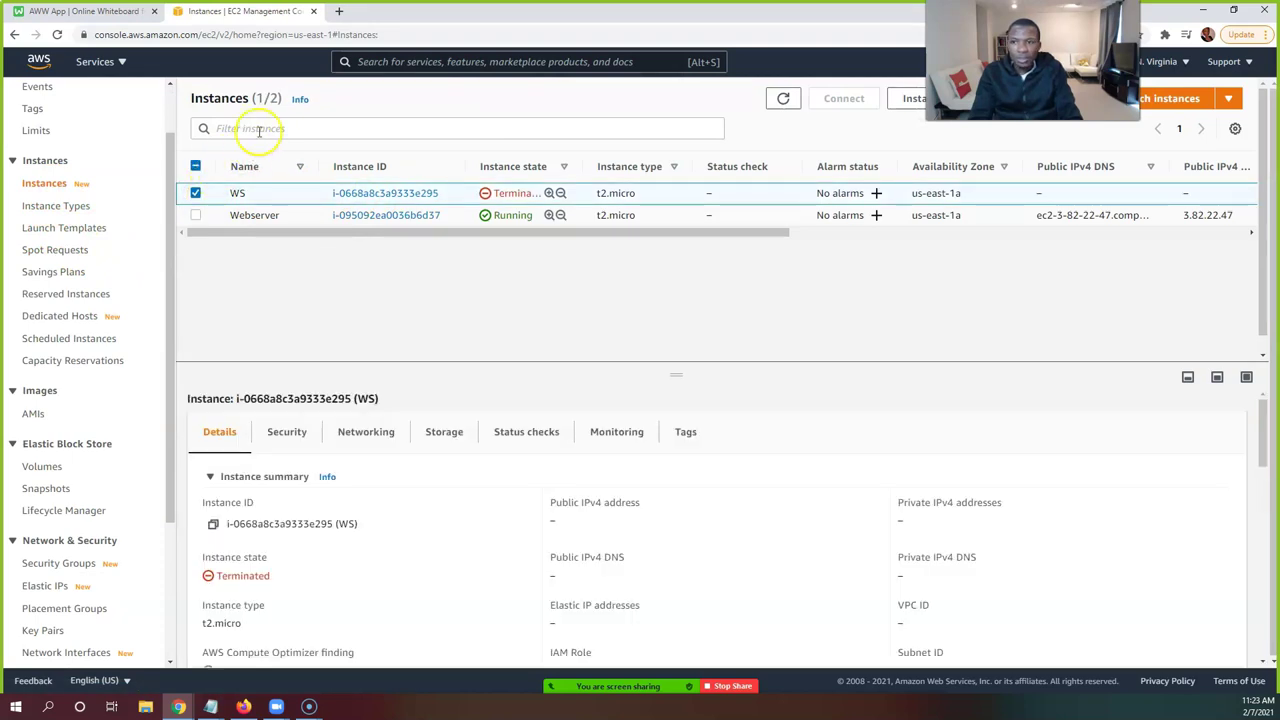
{"action": "left_click", "coordinate": [258, 130]}
{"action": "type", "text": "4"}
{"action": "key", "text": "BackSpace"}
{"action": "type", "text": "instan"}
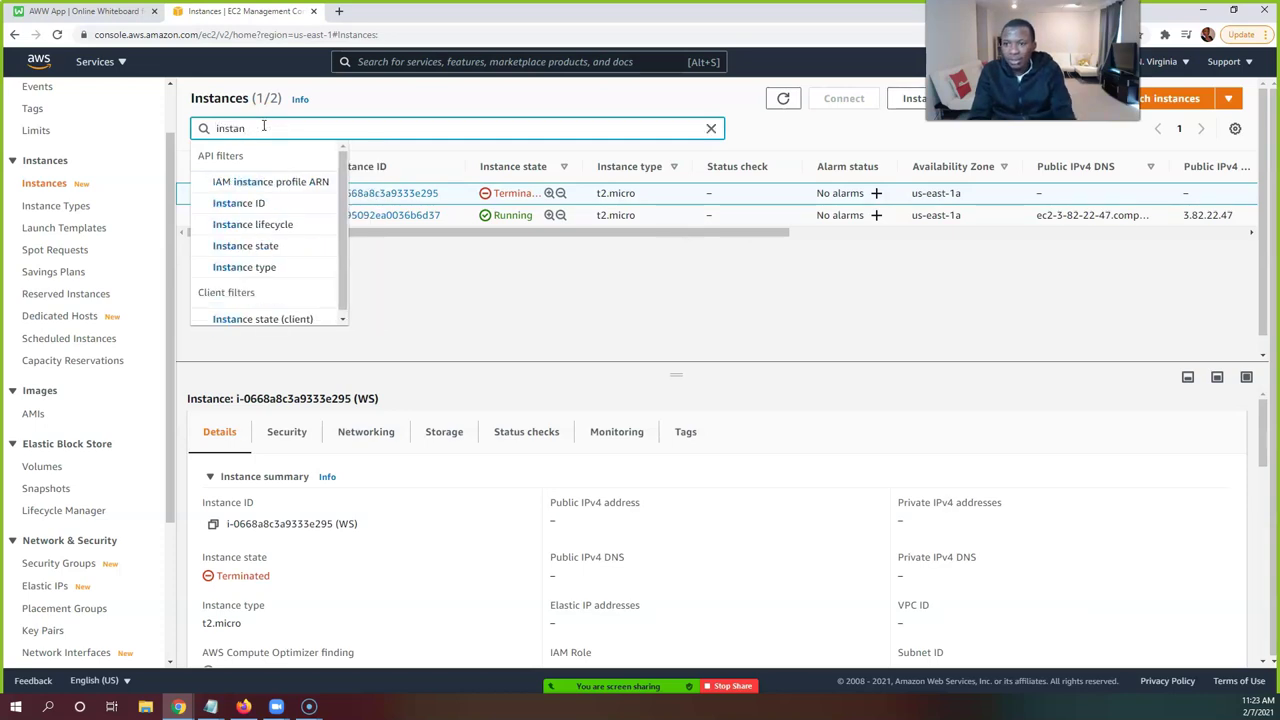
{"action": "left_click", "coordinate": [238, 245]}
{"action": "left_click", "coordinate": [285, 183]}
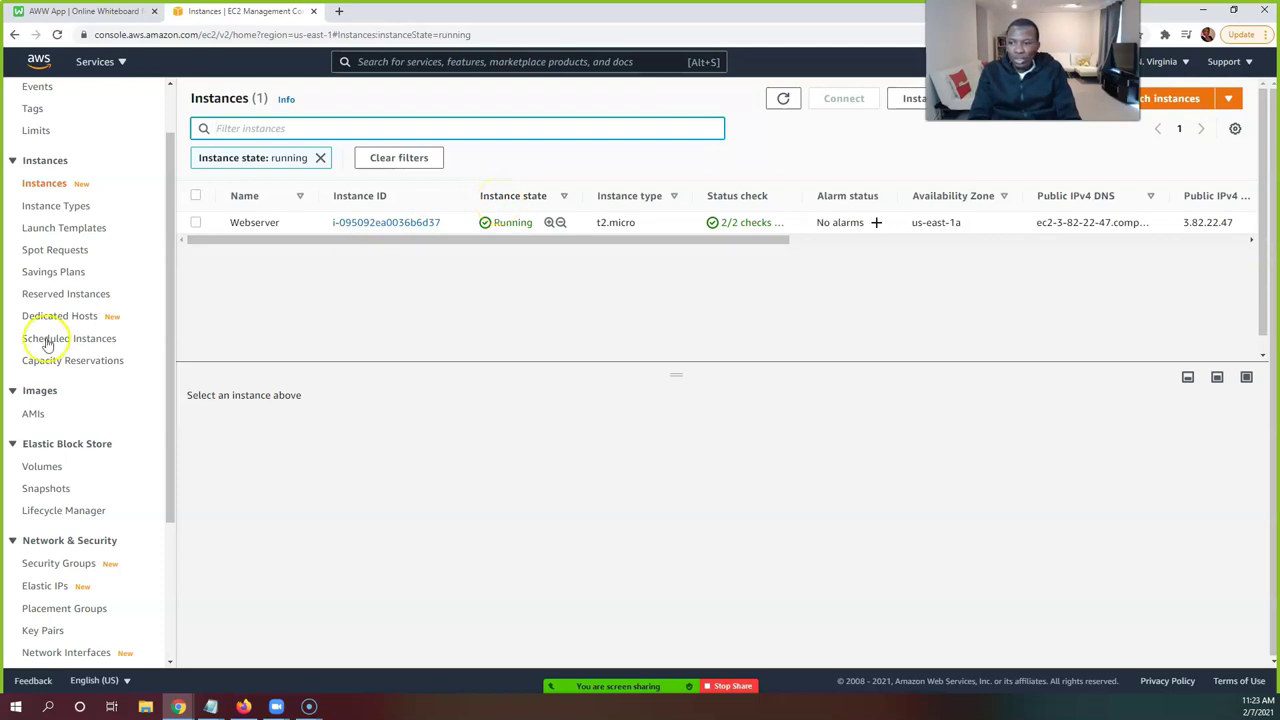
{"action": "scroll", "coordinate": [50, 340], "scroll_direction": "down", "scroll_amount": 2}
{"action": "scroll", "coordinate": [57, 354], "scroll_direction": "up", "scroll_amount": 3}
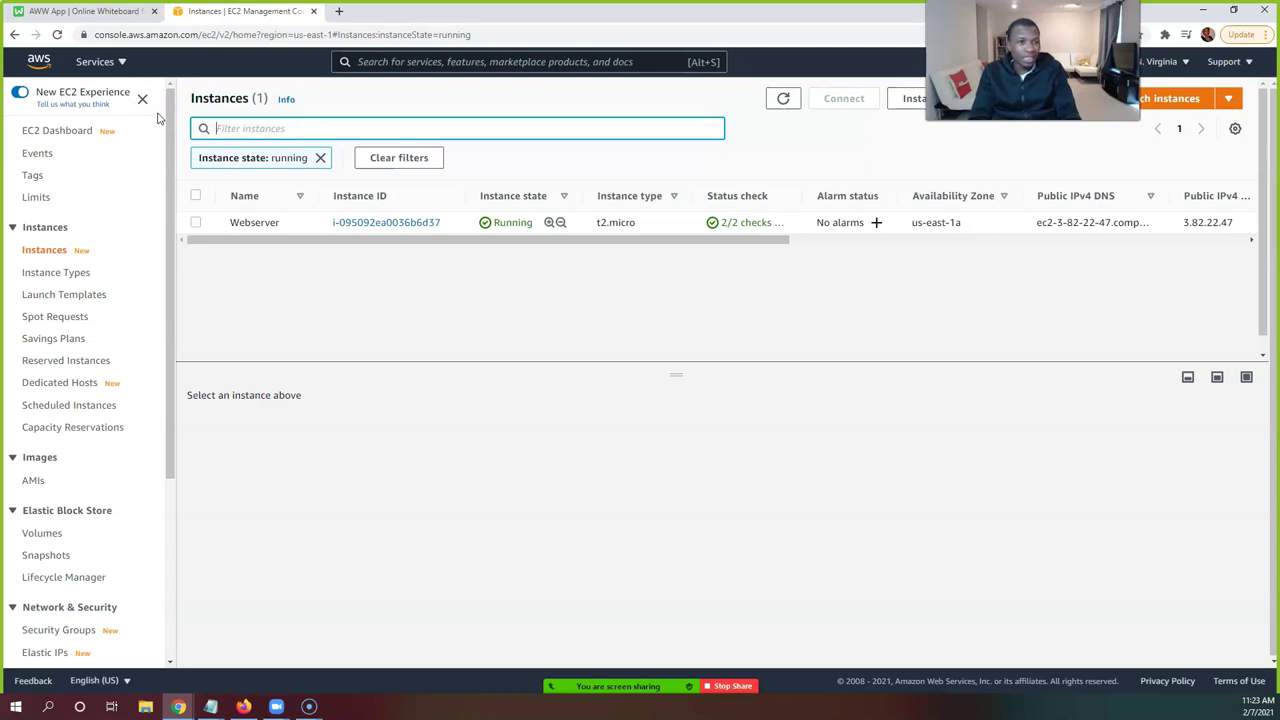
{"action": "left_click", "coordinate": [151, 131]}
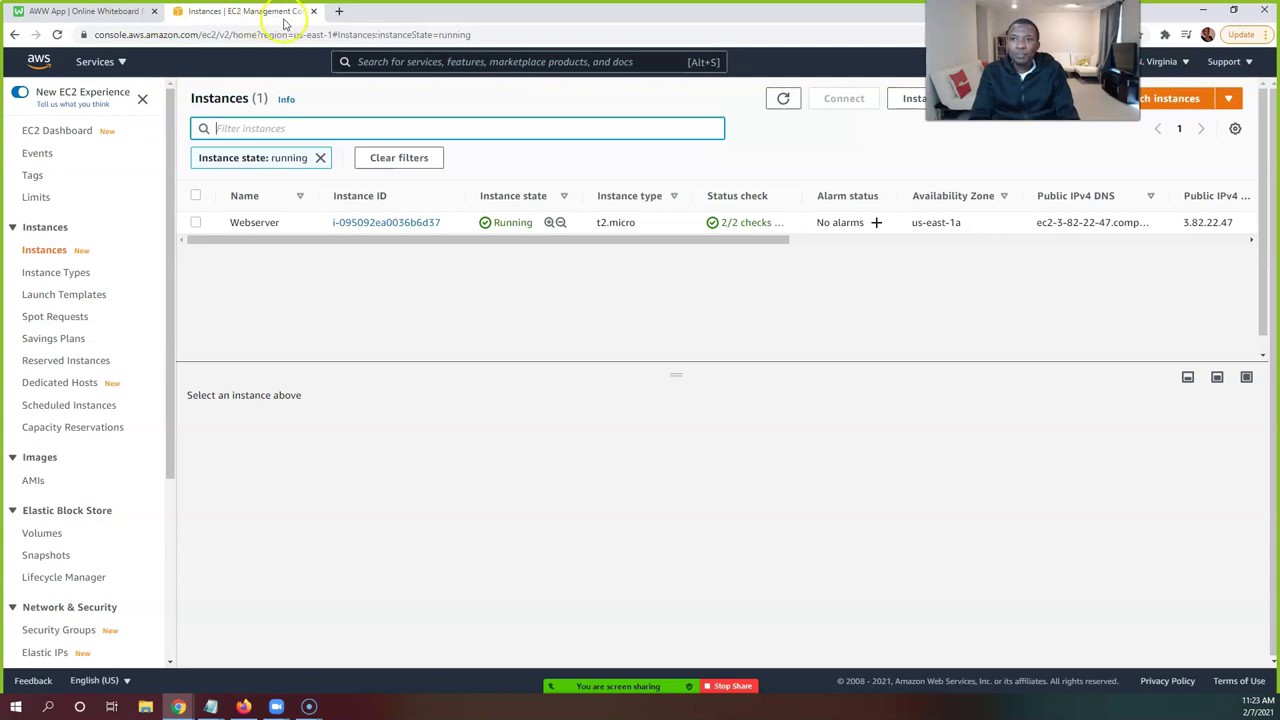
Open the AWS console home in a separate browser tab, search for acm and open Certificate Manager
{"action": "left_click", "coordinate": [339, 11]}
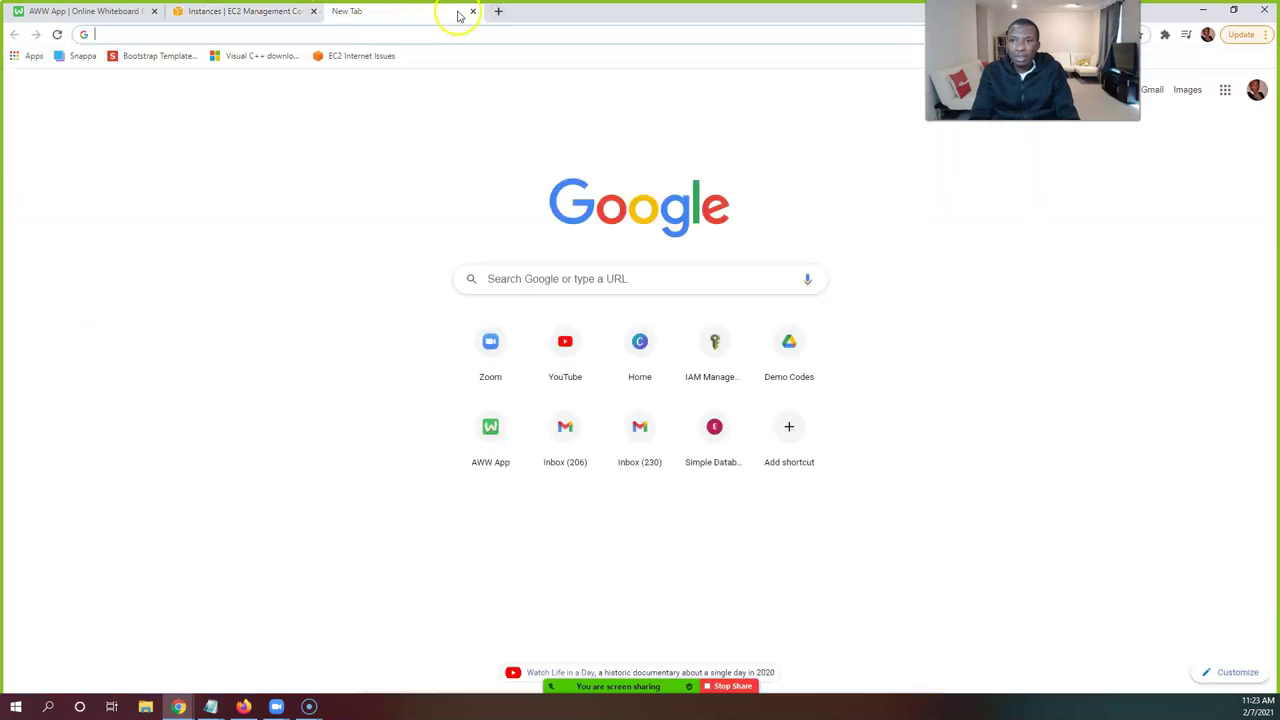
{"action": "left_click", "coordinate": [473, 11]}
{"action": "right_click", "coordinate": [48, 58]}
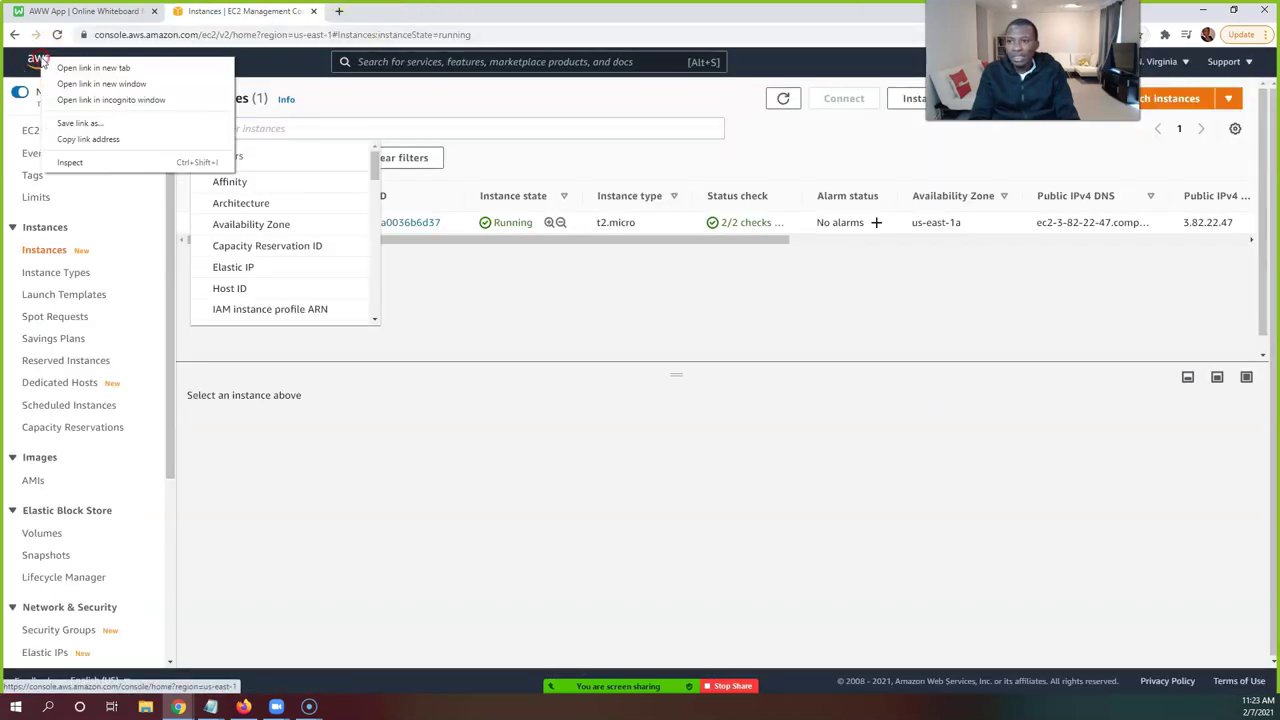
{"action": "left_click", "coordinate": [62, 64]}
{"action": "left_click", "coordinate": [383, 386]}
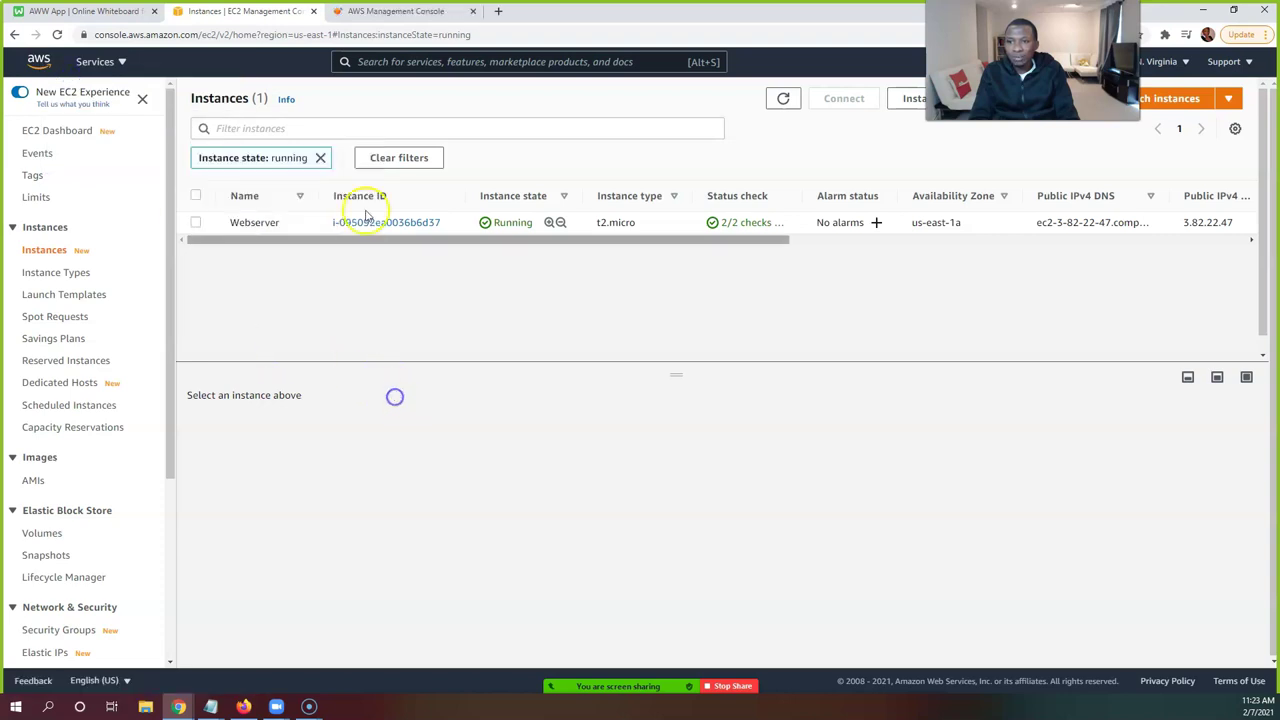
{"action": "left_click", "coordinate": [407, 14]}
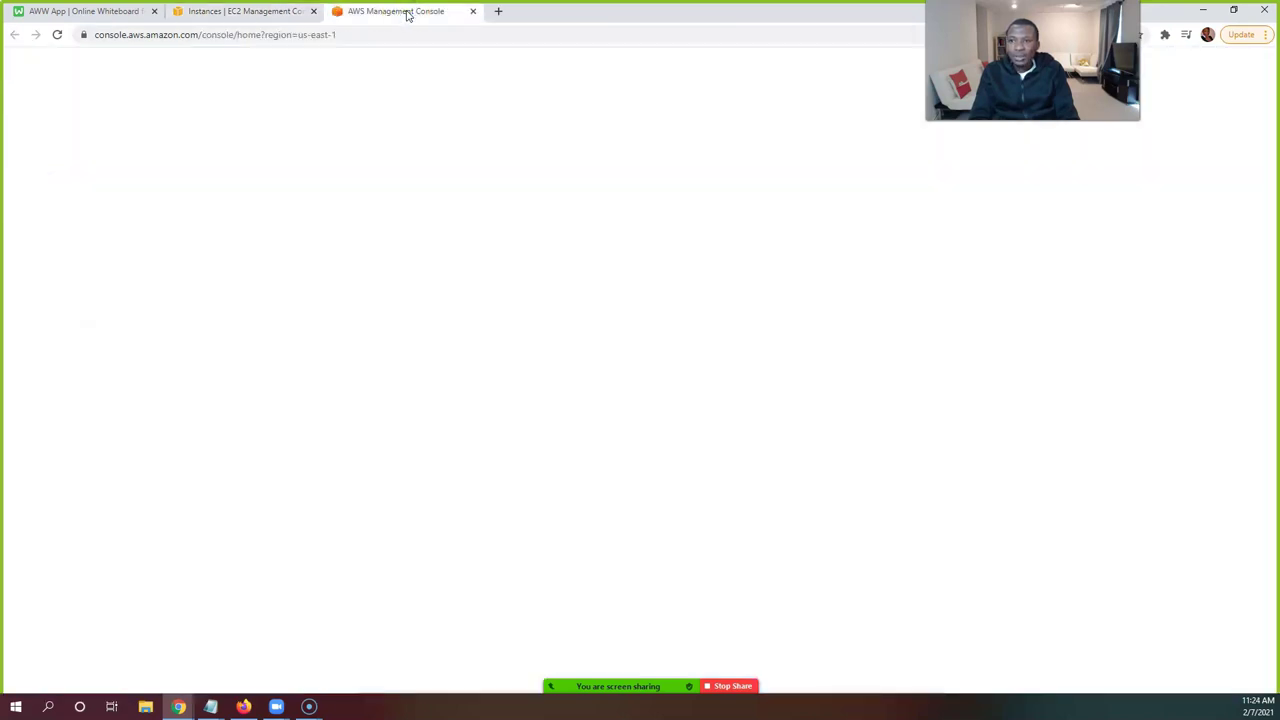
{"action": "left_click", "coordinate": [362, 66]}
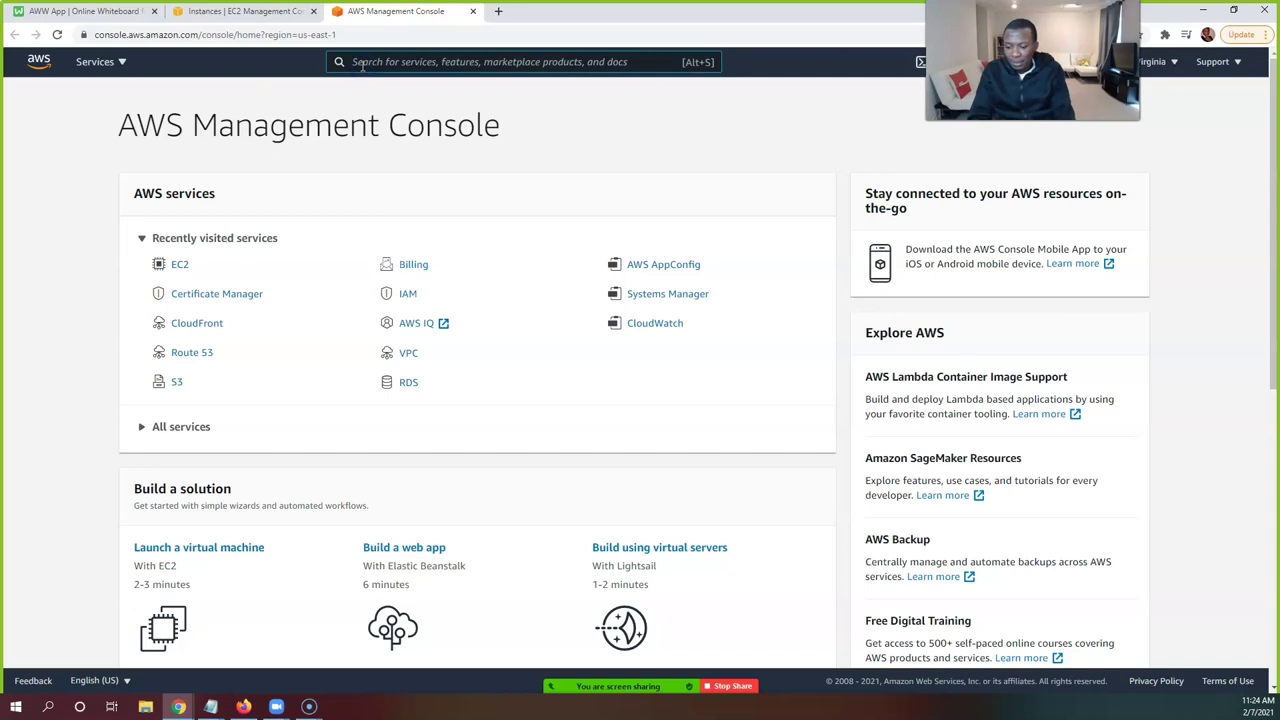
{"action": "type", "text": "acm"}
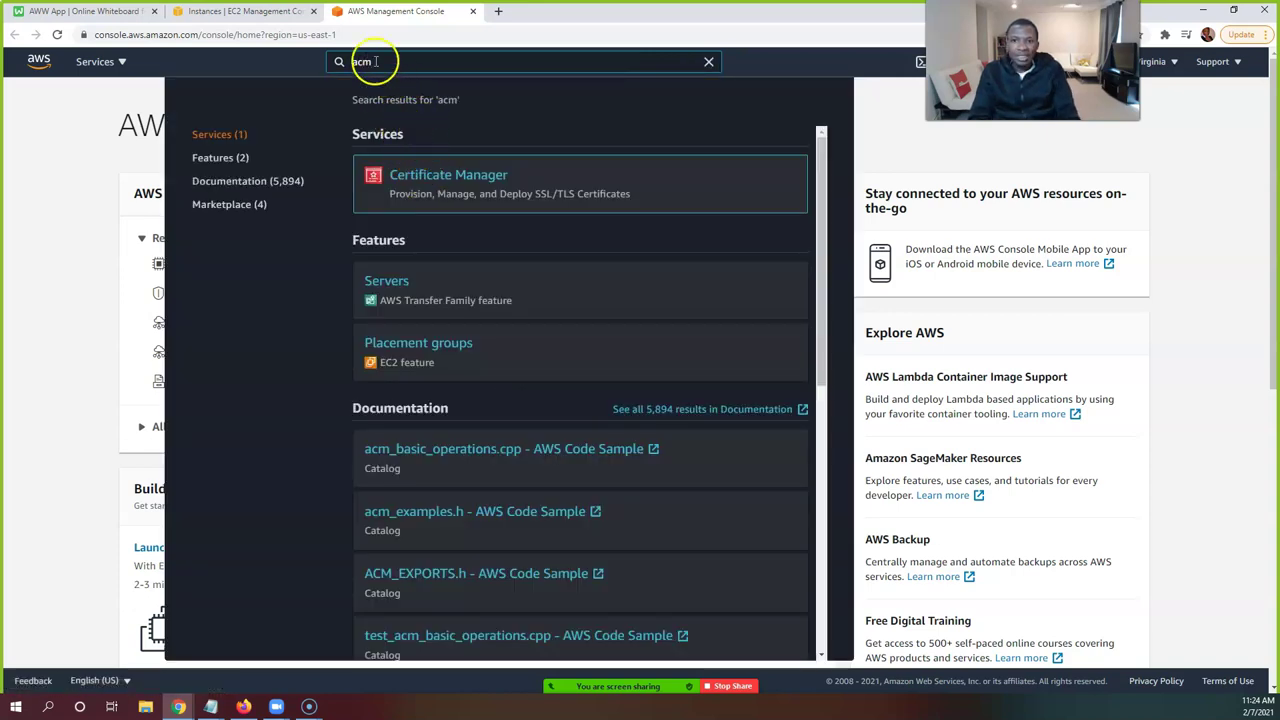
{"action": "left_click", "coordinate": [436, 178]}
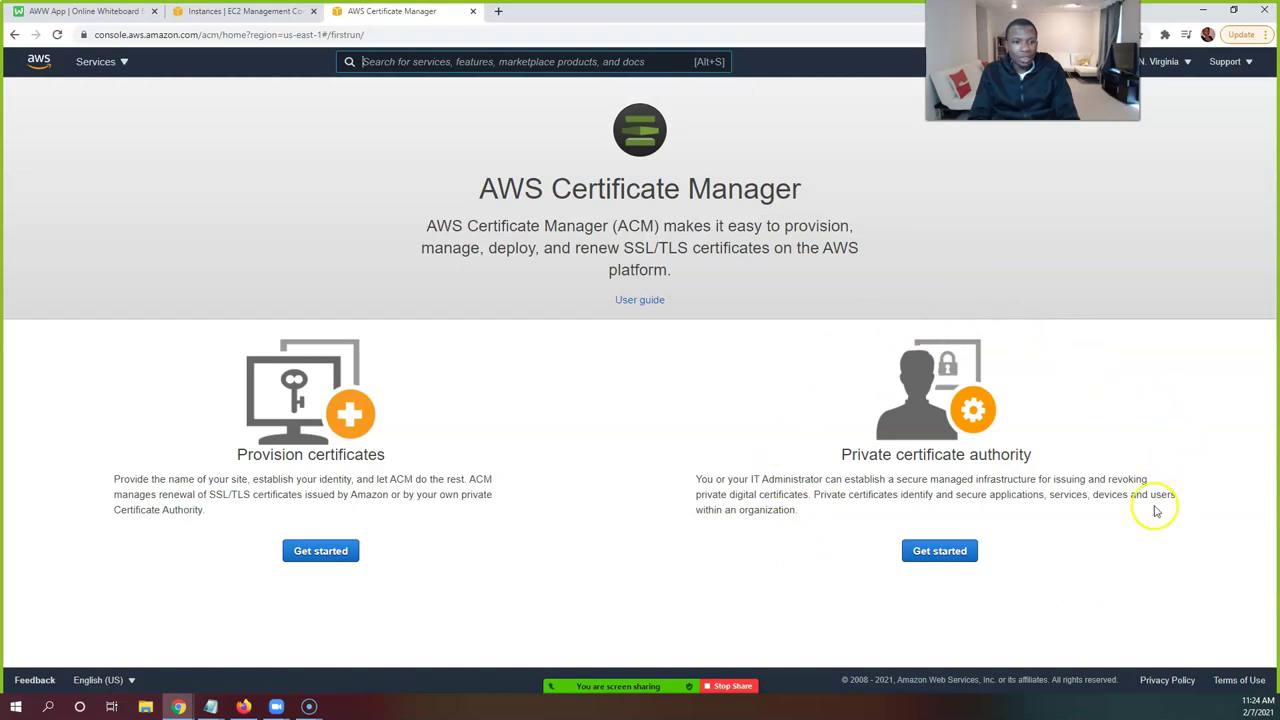
Start a request for a public certificate and enter *.yescertifiedaws.com as its domain name
{"action": "left_click", "coordinate": [311, 554]}
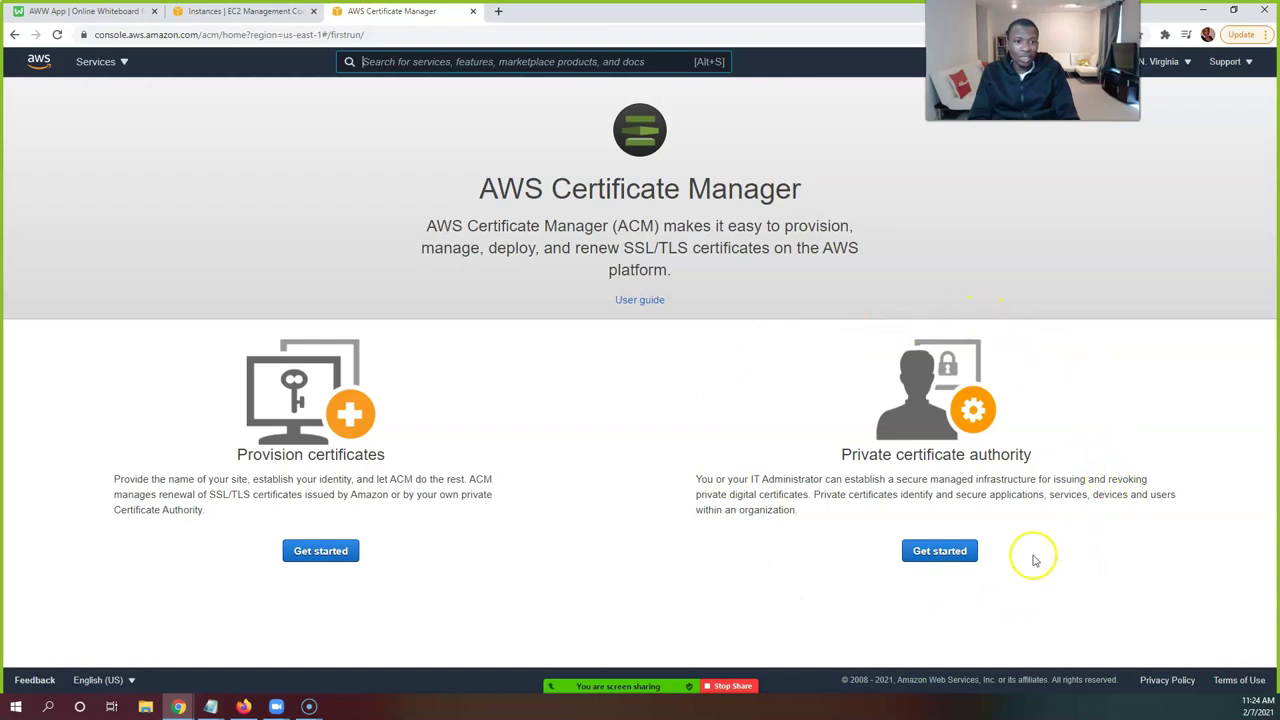
{"action": "left_click", "coordinate": [308, 551]}
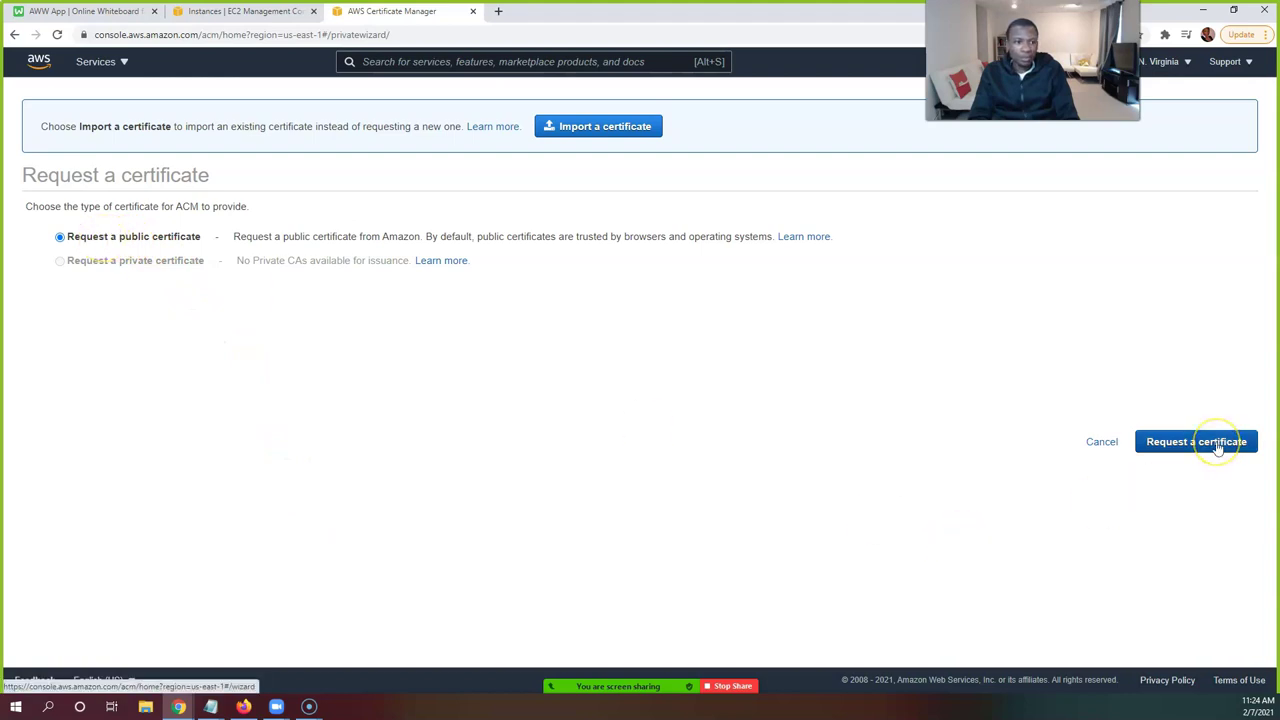
{"action": "left_click", "coordinate": [1218, 447]}
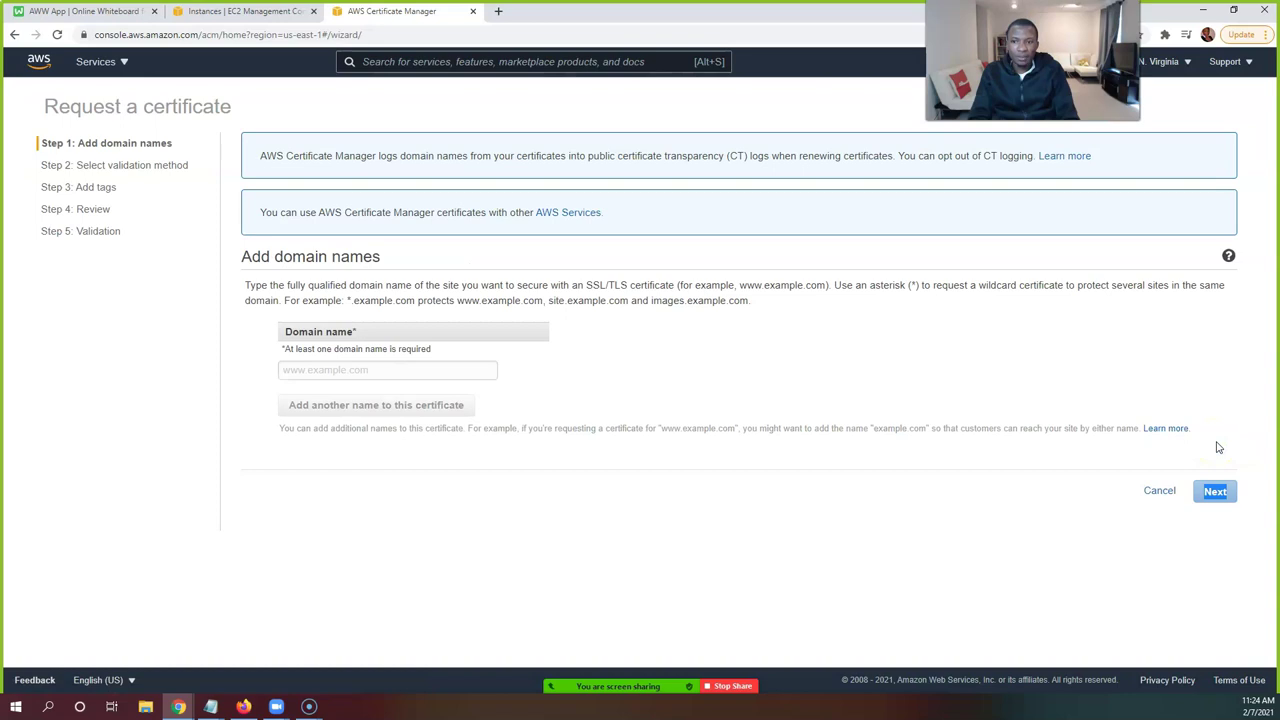
{"action": "left_click", "coordinate": [340, 369]}
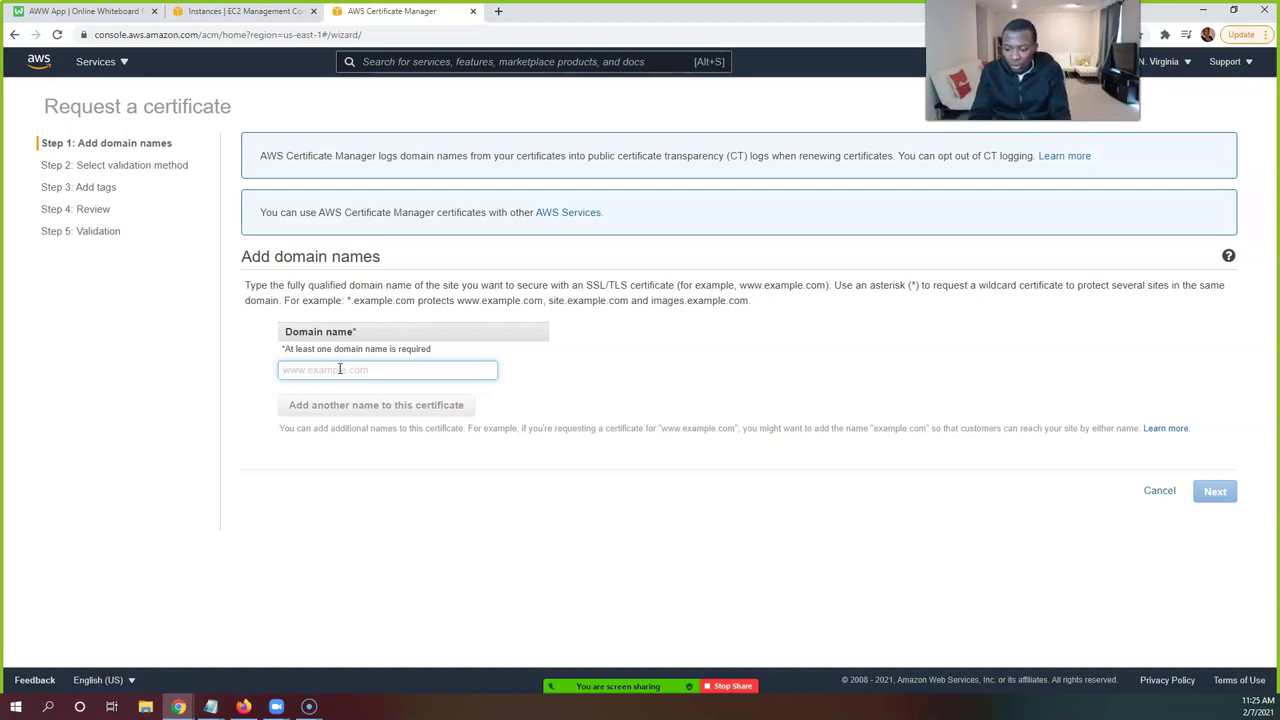
{"action": "type", "text": "*"}
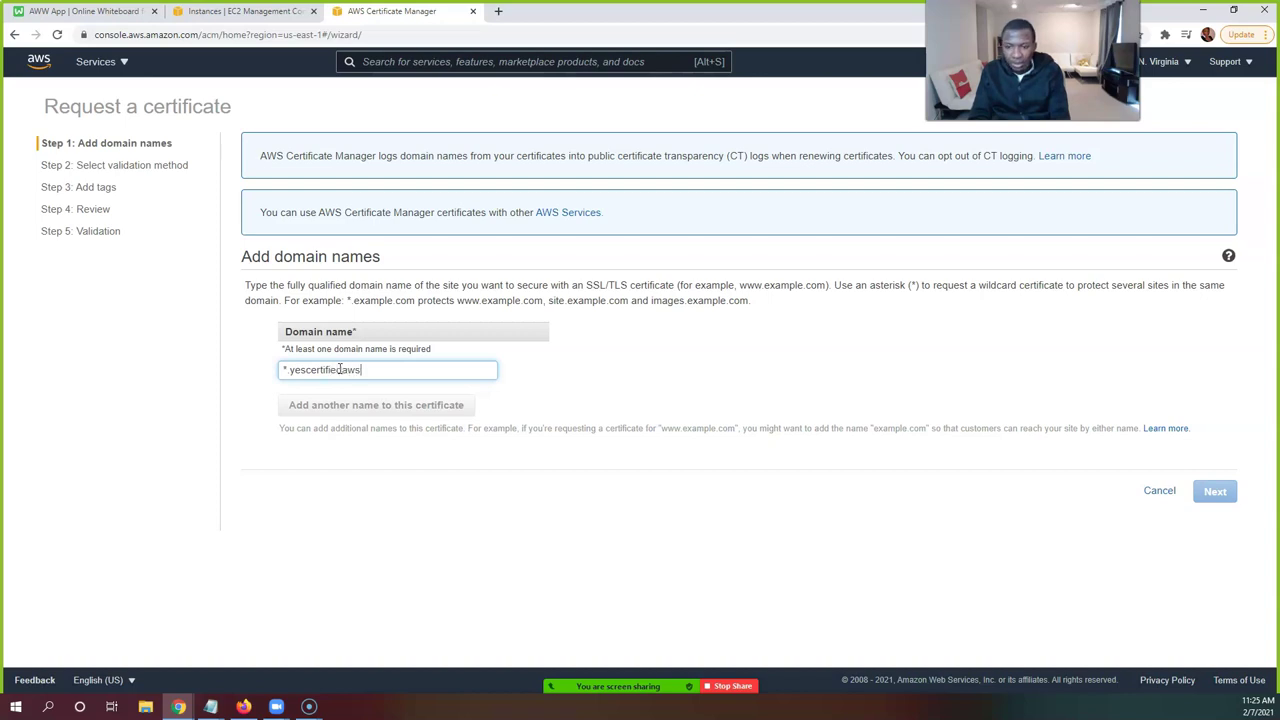
{"action": "type", "text": ".yescertifiedaws.com"}
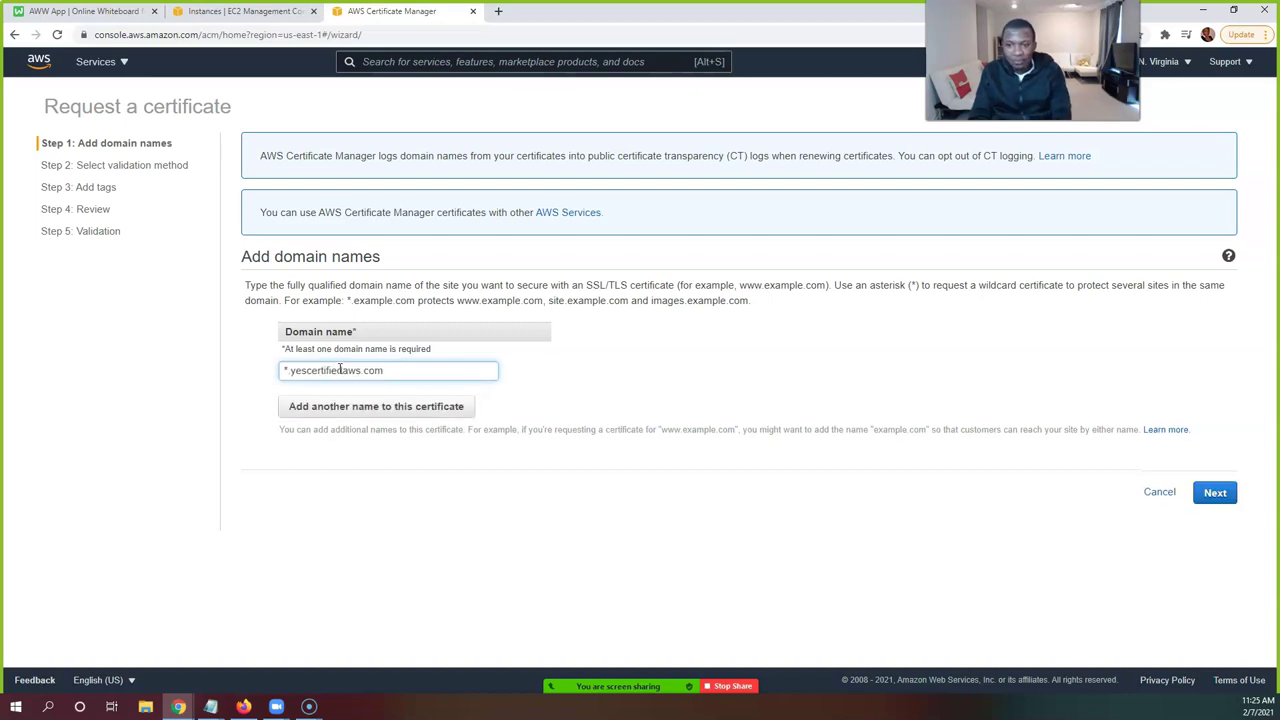
{"action": "left_click", "coordinate": [287, 370]}
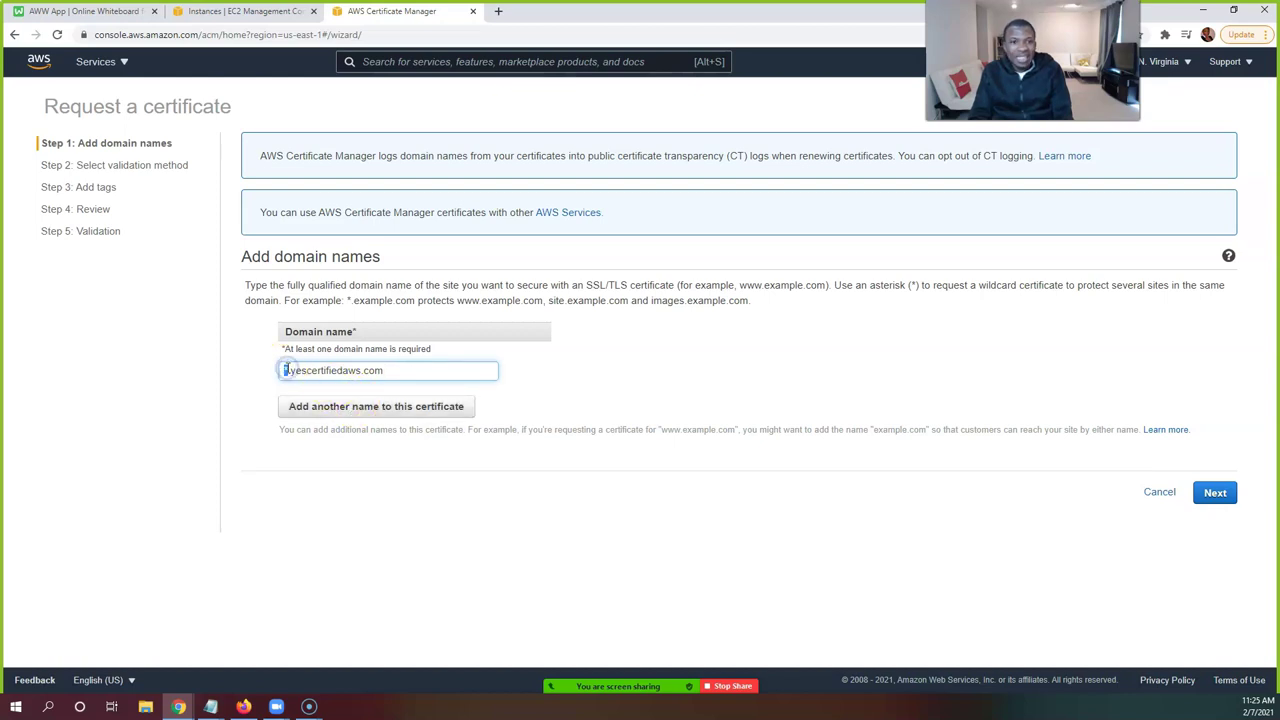
{"action": "left_click_drag", "start_coordinate": [291, 370], "coordinate": [284, 367]}
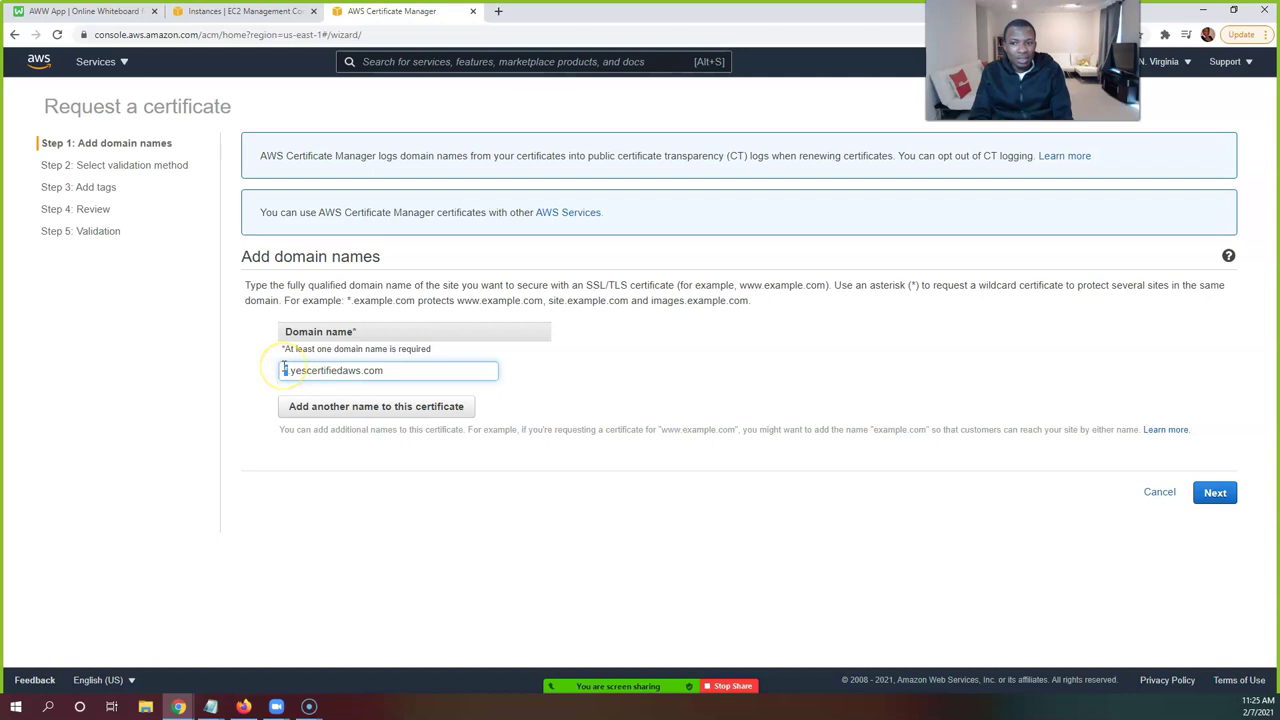
{"action": "type", "text": "w"}
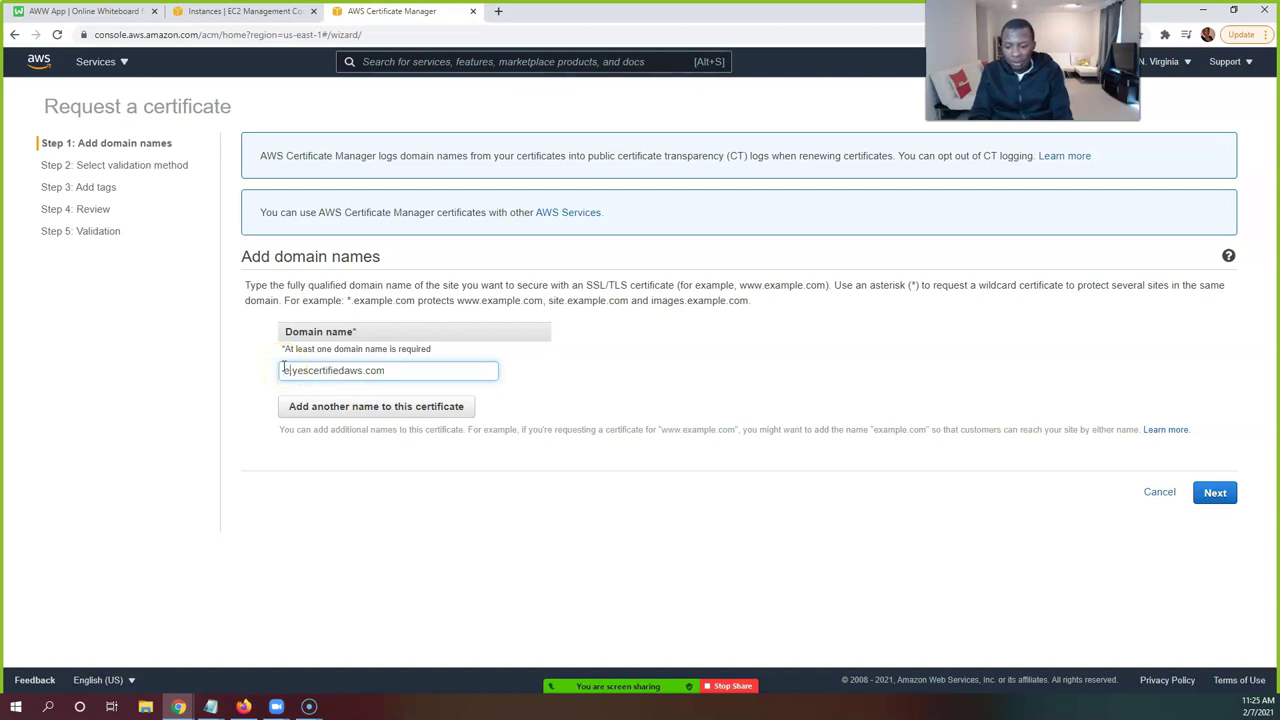
{"action": "key", "text": "BackSpace"}
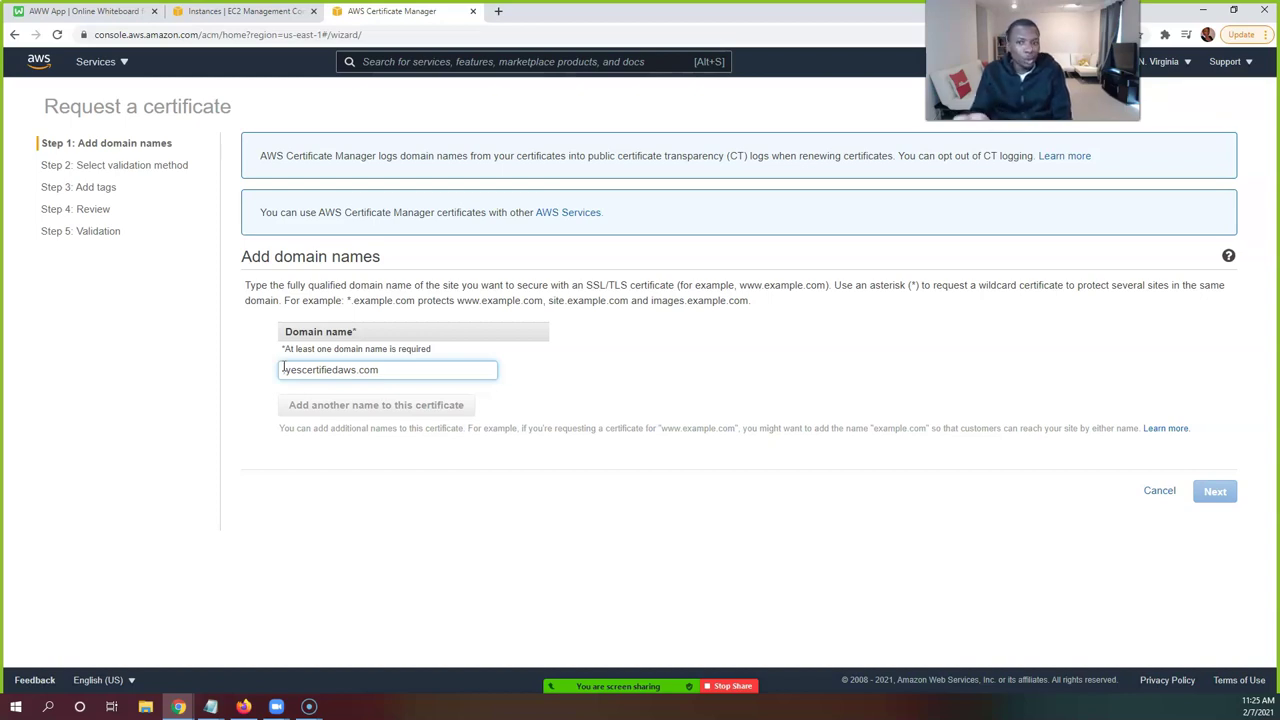
{"action": "type", "text": "*."}
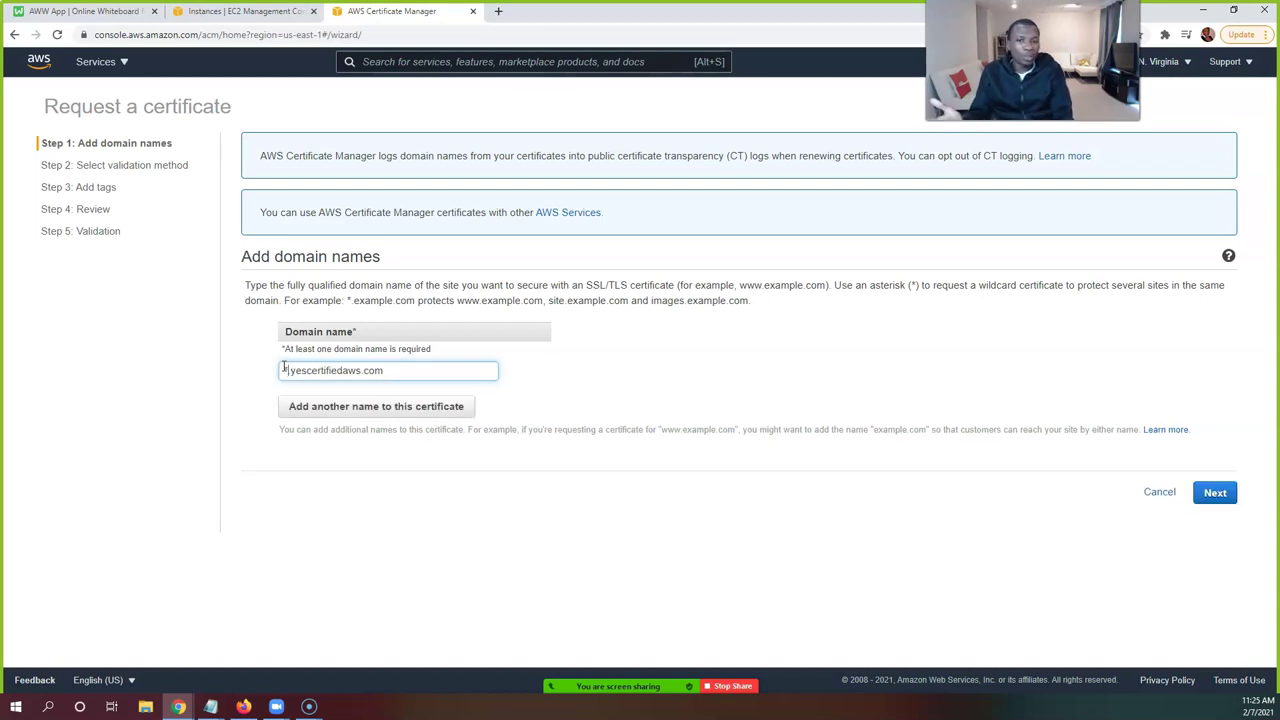
Add yescertifiedaws.com as a second domain name on the certificate
{"action": "left_click", "coordinate": [323, 416]}
{"action": "left_click", "coordinate": [327, 398]}
{"action": "type", "text": "yescertified"}
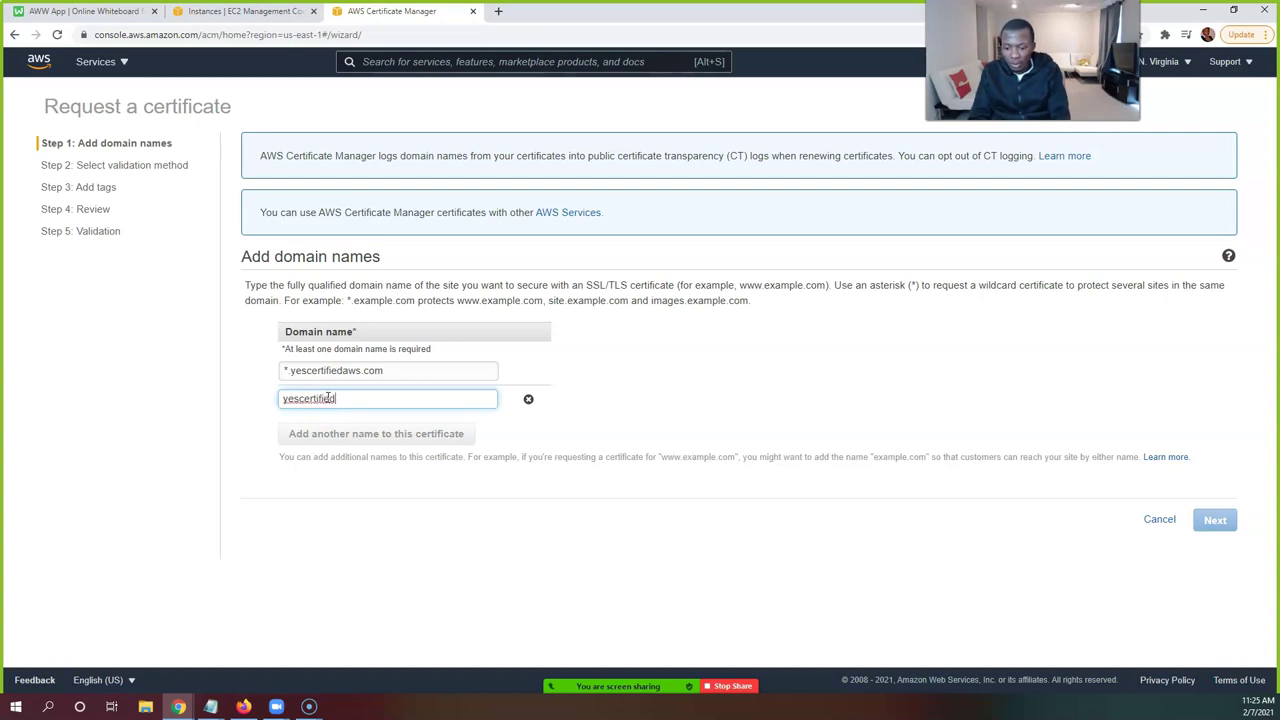
{"action": "type", "text": ".com"}
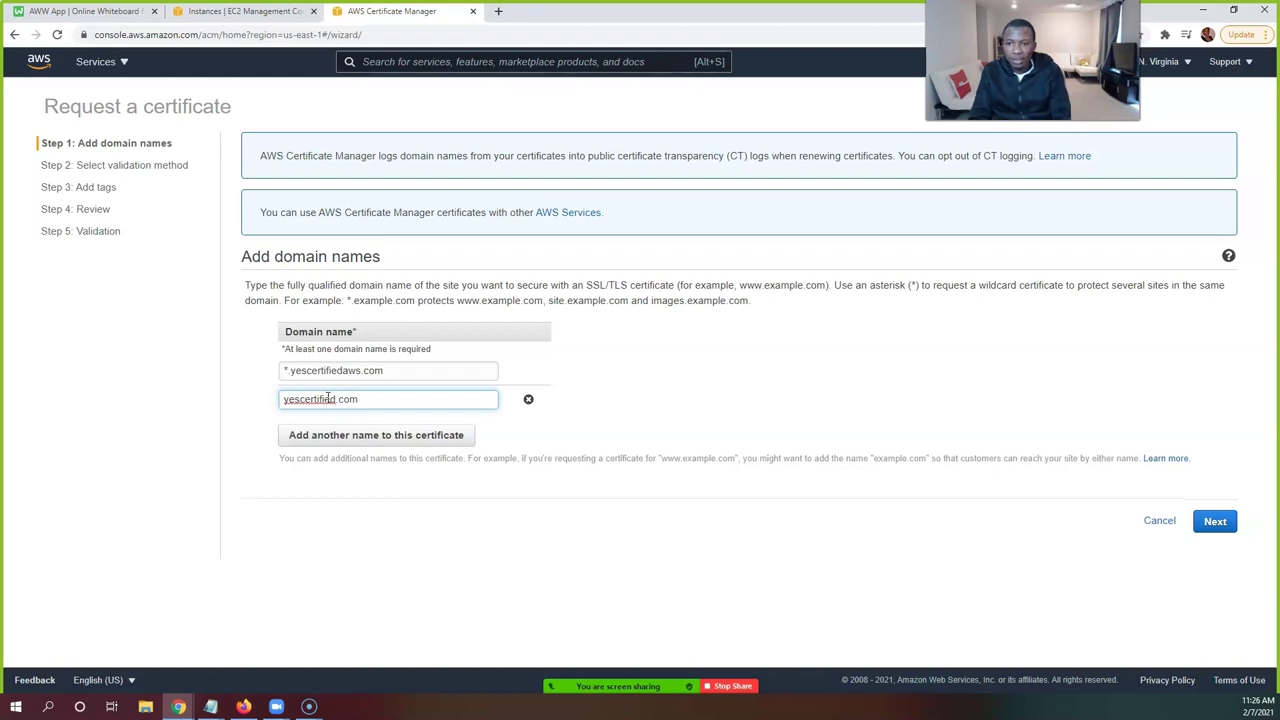
{"action": "left_click", "coordinate": [333, 399]}
{"action": "type", "text": "s"}
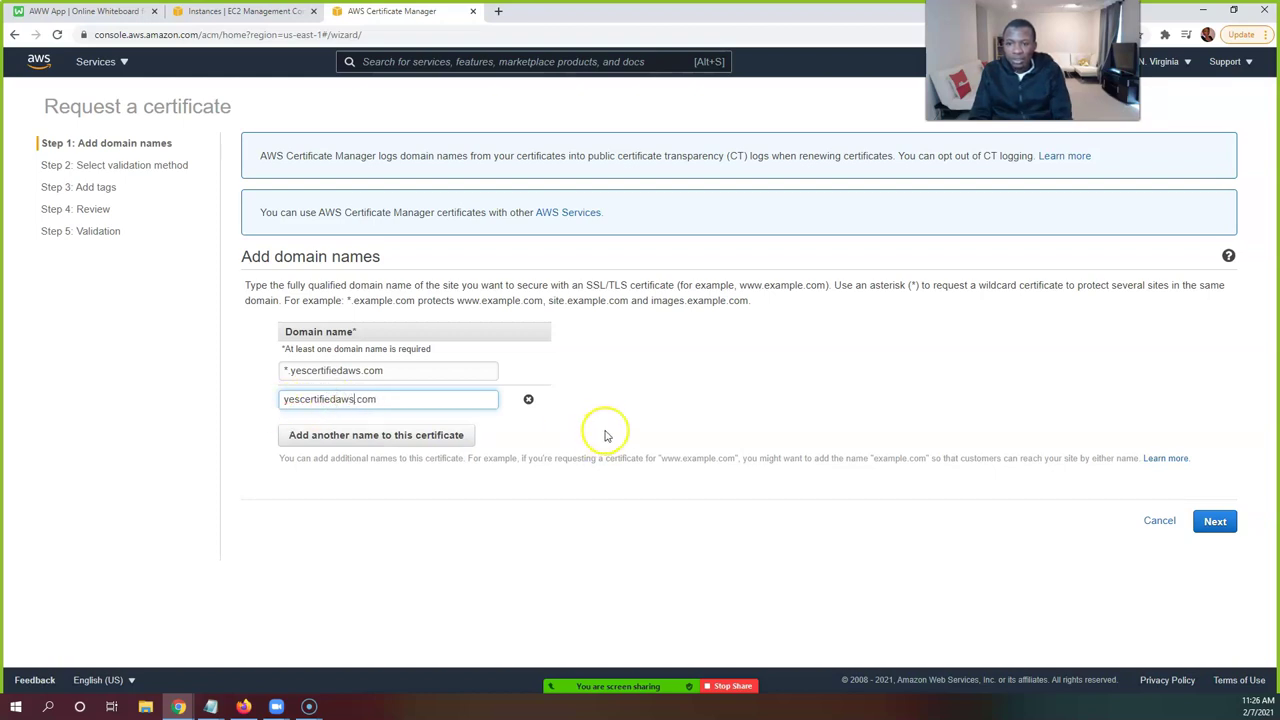
{"action": "left_click", "coordinate": [631, 419]}
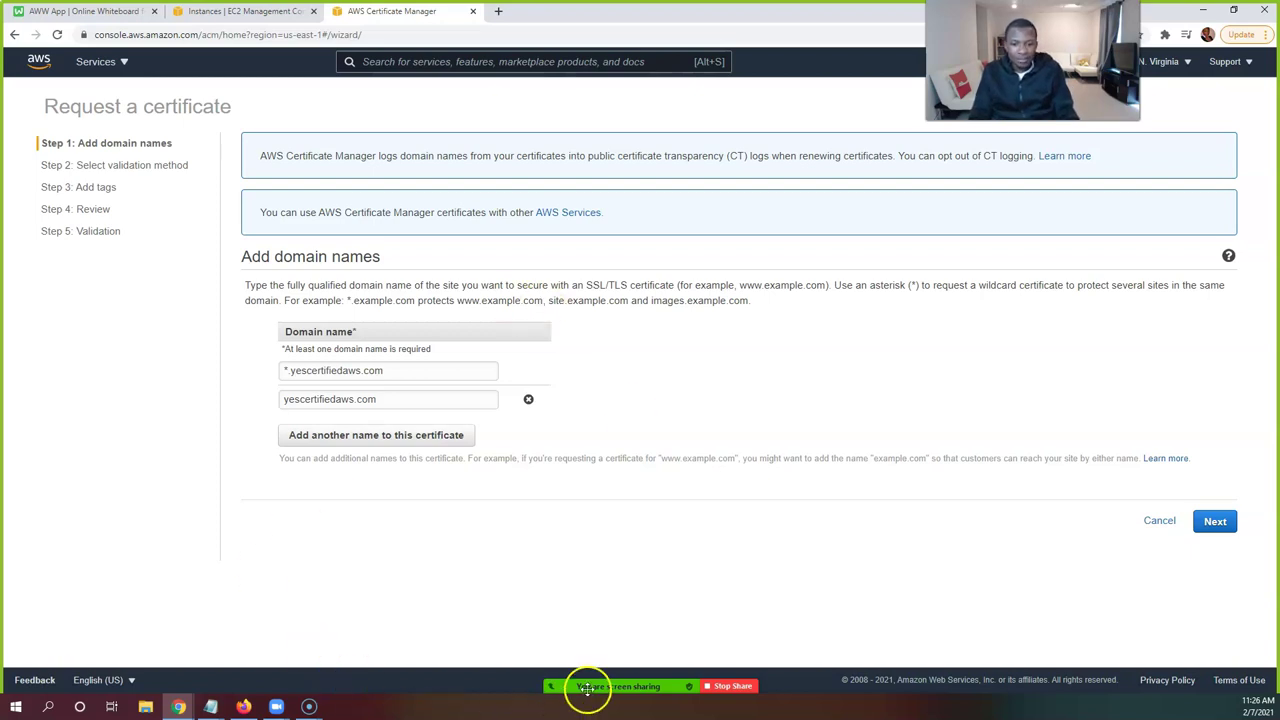
{"action": "mouse_move", "coordinate": [590, 686]}
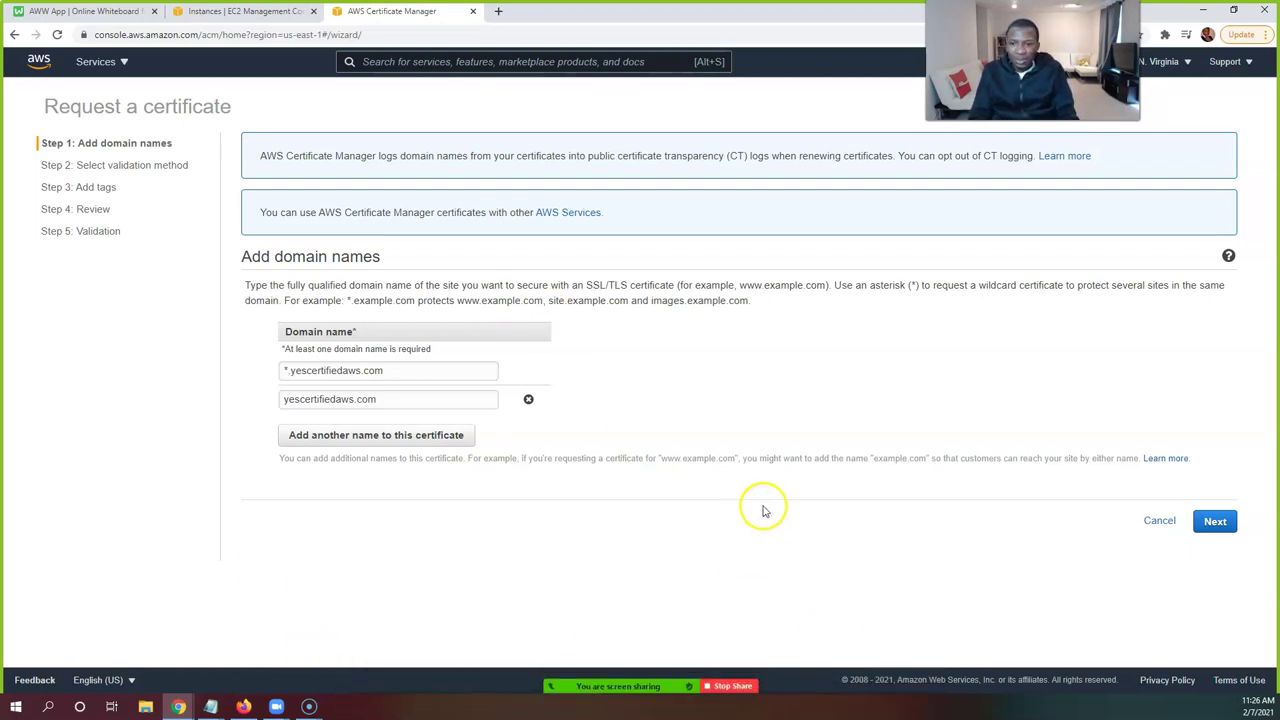
Keep DNS validation as the validation method and tag the certificate with Name set to Webserver
{"action": "left_click", "coordinate": [1214, 522]}
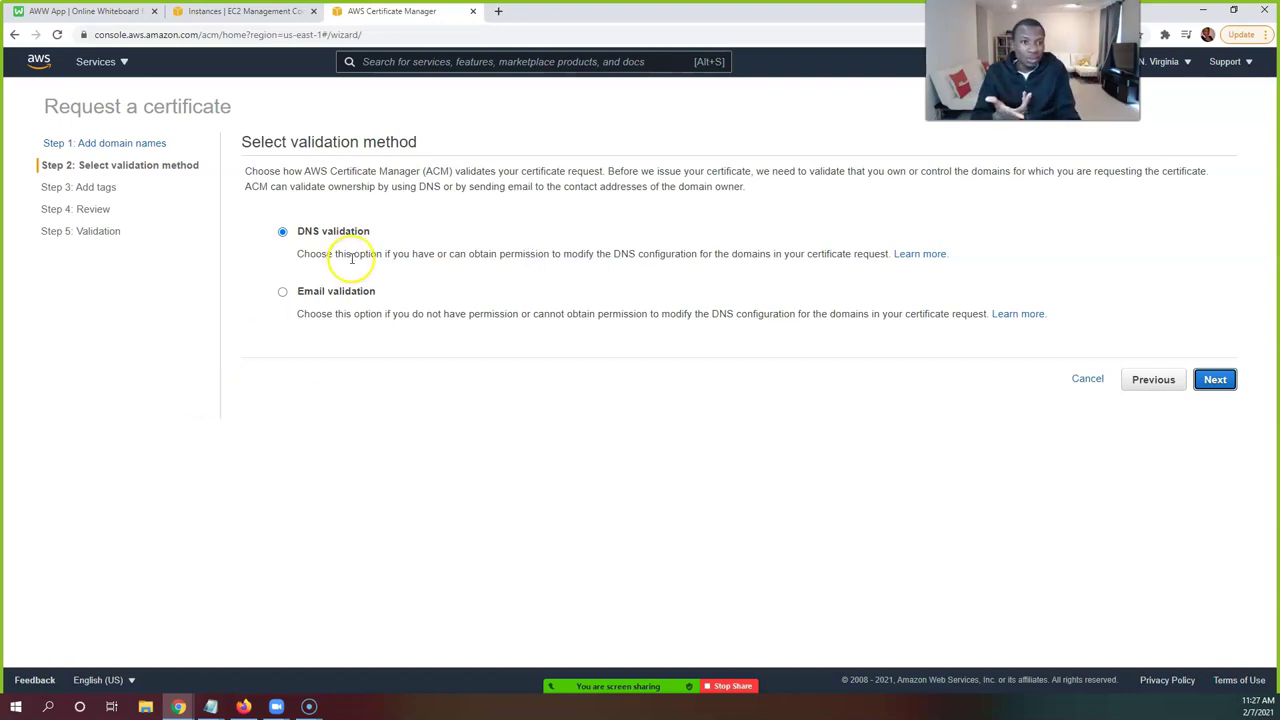
{"action": "left_click", "coordinate": [1215, 381]}
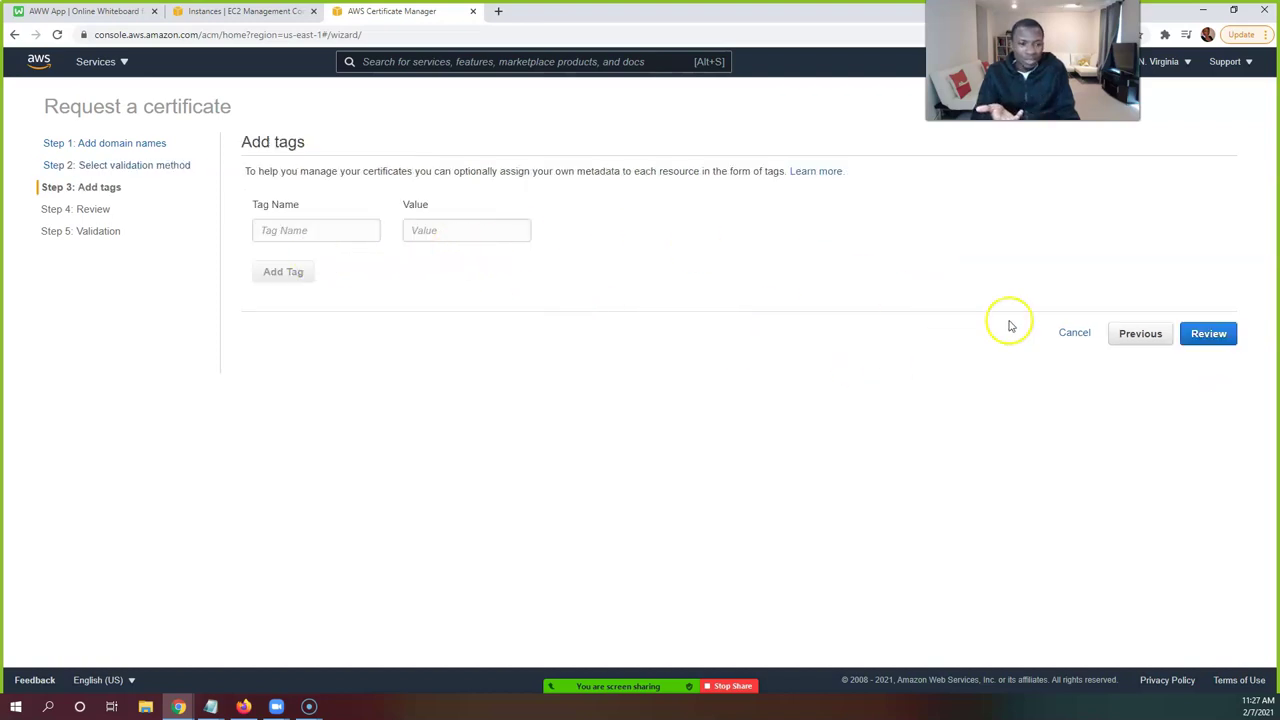
{"action": "left_click", "coordinate": [338, 237]}
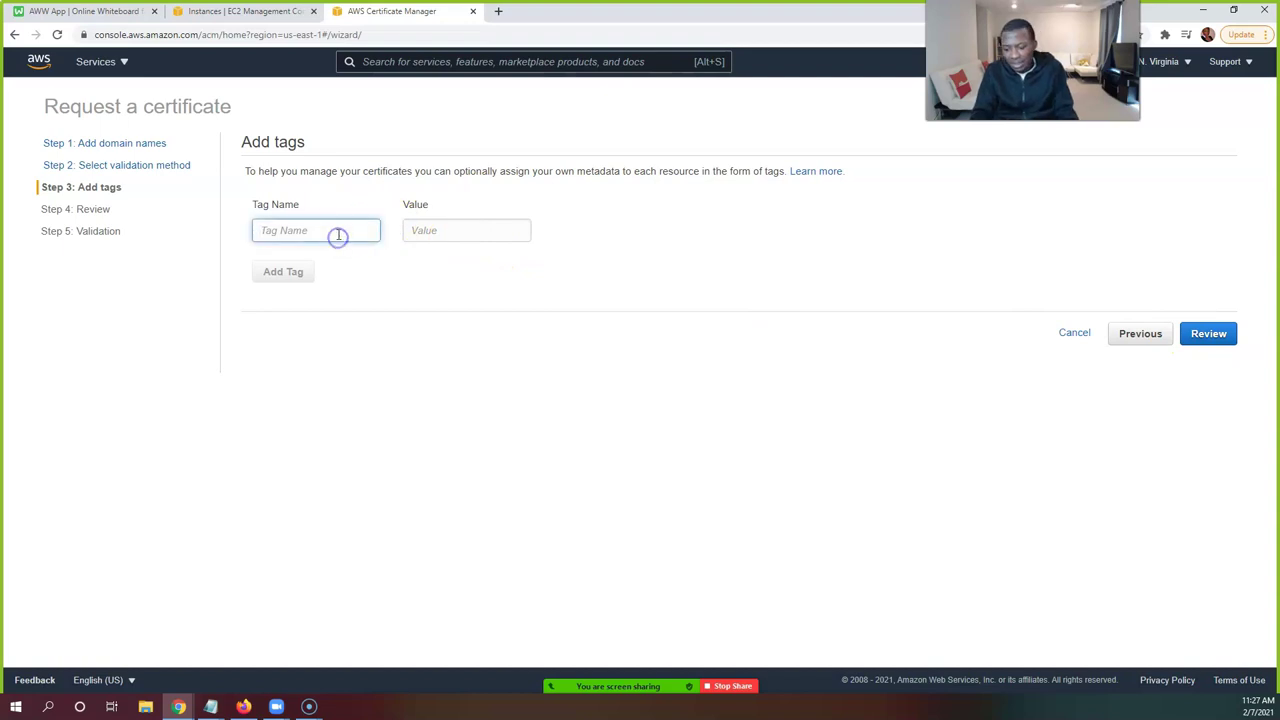
{"action": "type", "text": "Name"}
{"action": "key", "text": "Tab"}
{"action": "type", "text": "Webserver"}
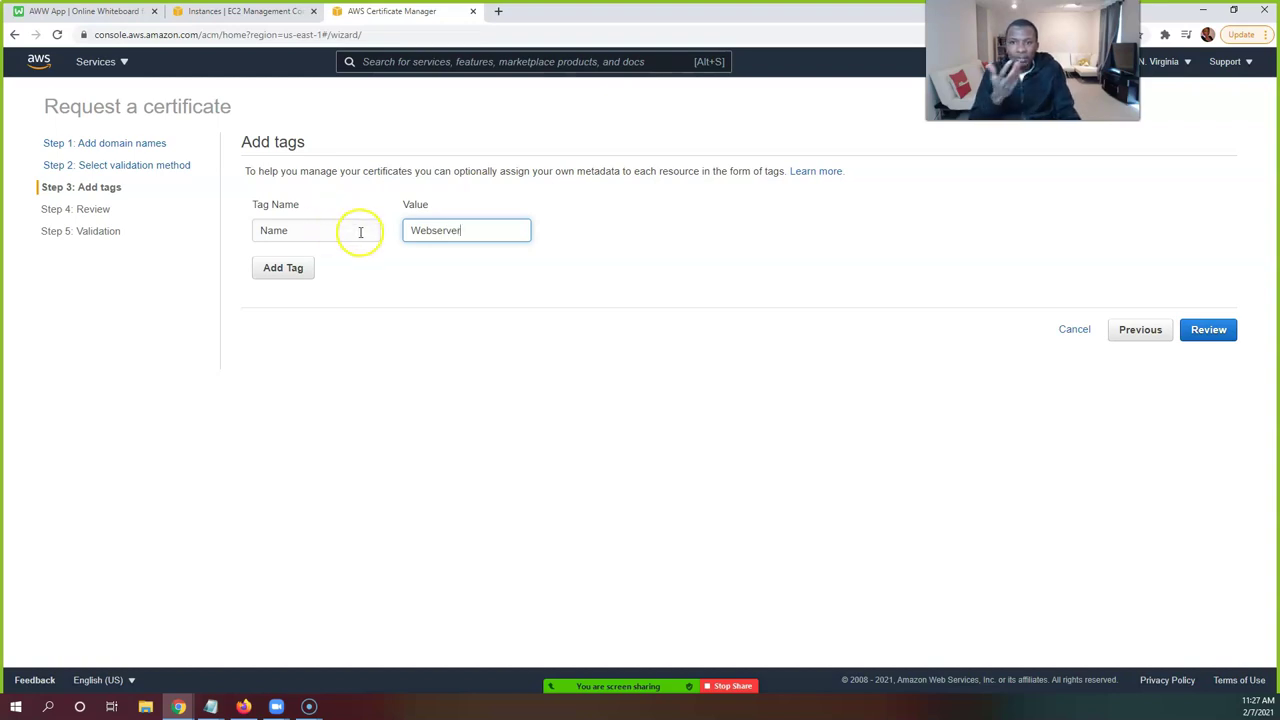
{"action": "left_click", "coordinate": [1213, 331]}
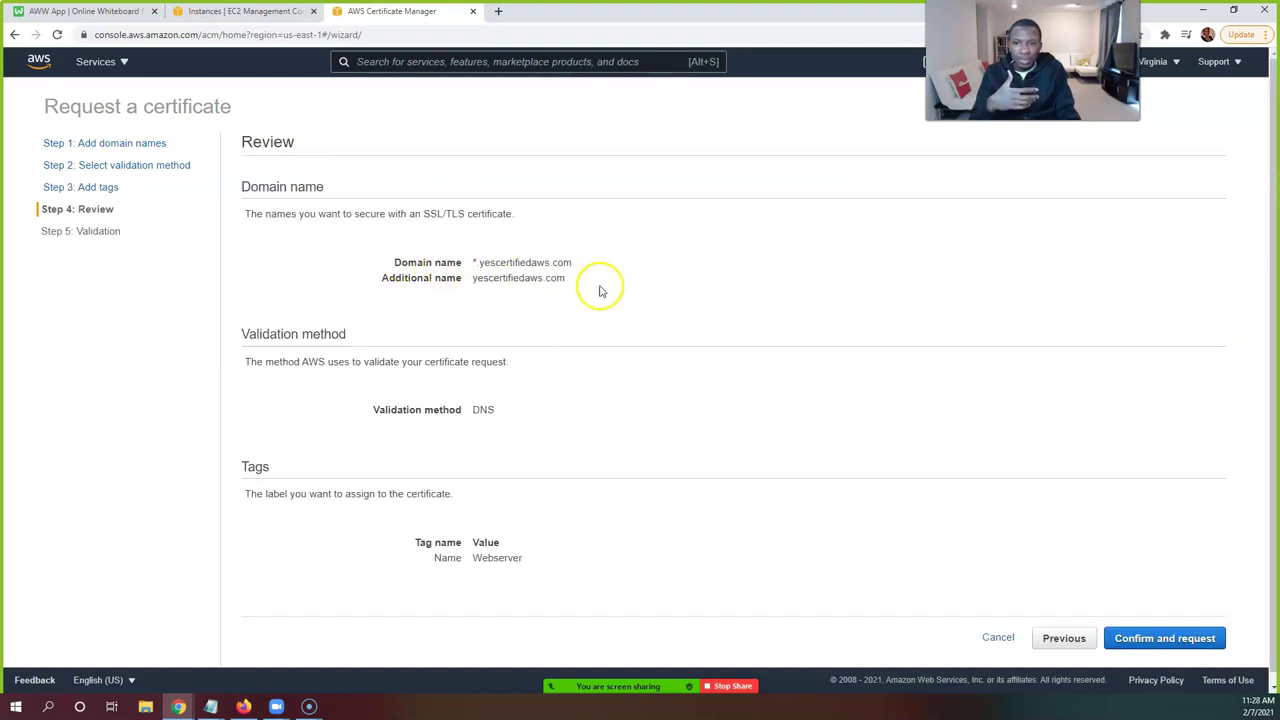
Review the certificate's domain names, validation method and tag, and submit the request
{"action": "left_click_drag", "start_coordinate": [494, 289], "coordinate": [436, 250]}
{"action": "left_click", "coordinate": [566, 251]}
{"action": "scroll", "coordinate": [560, 255], "scroll_direction": "down", "scroll_amount": 1}
{"action": "left_click", "coordinate": [1186, 627]}
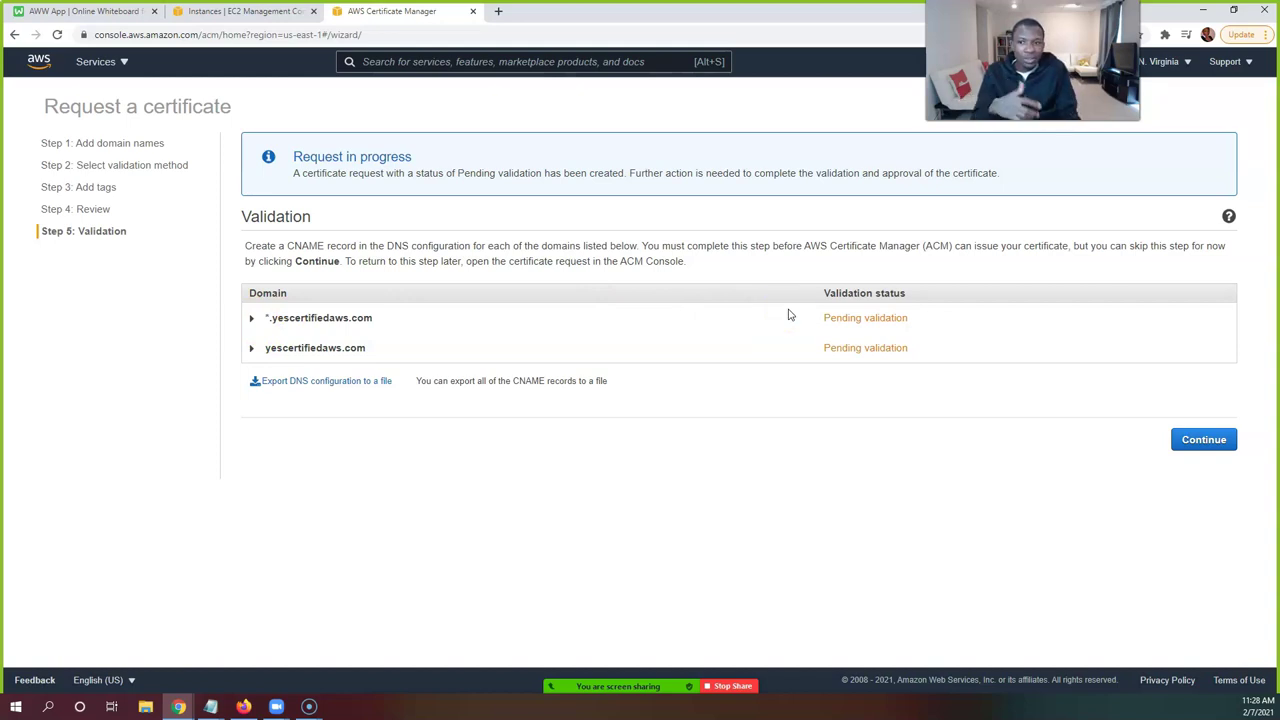
Expand the validation details of *.yescertifiedaws.com and copy its CNAME record's name and value
{"action": "left_click", "coordinate": [252, 320]}
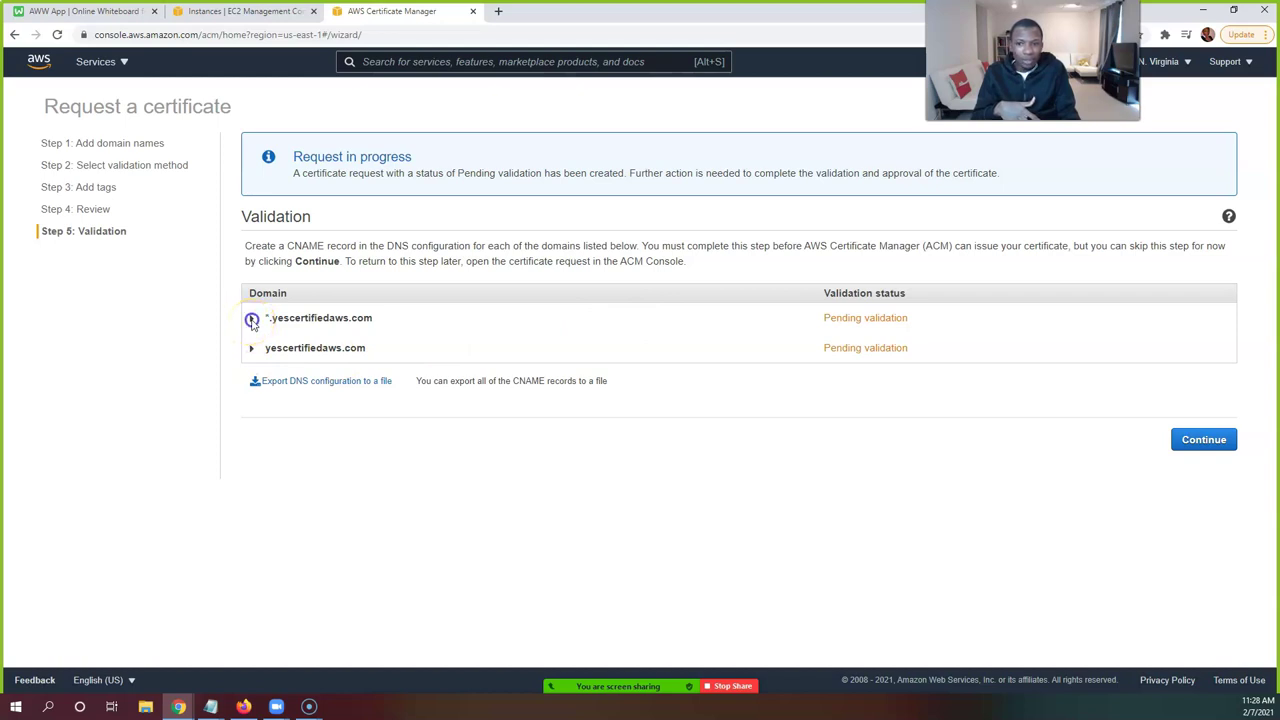
{"action": "left_click", "coordinate": [292, 400]}
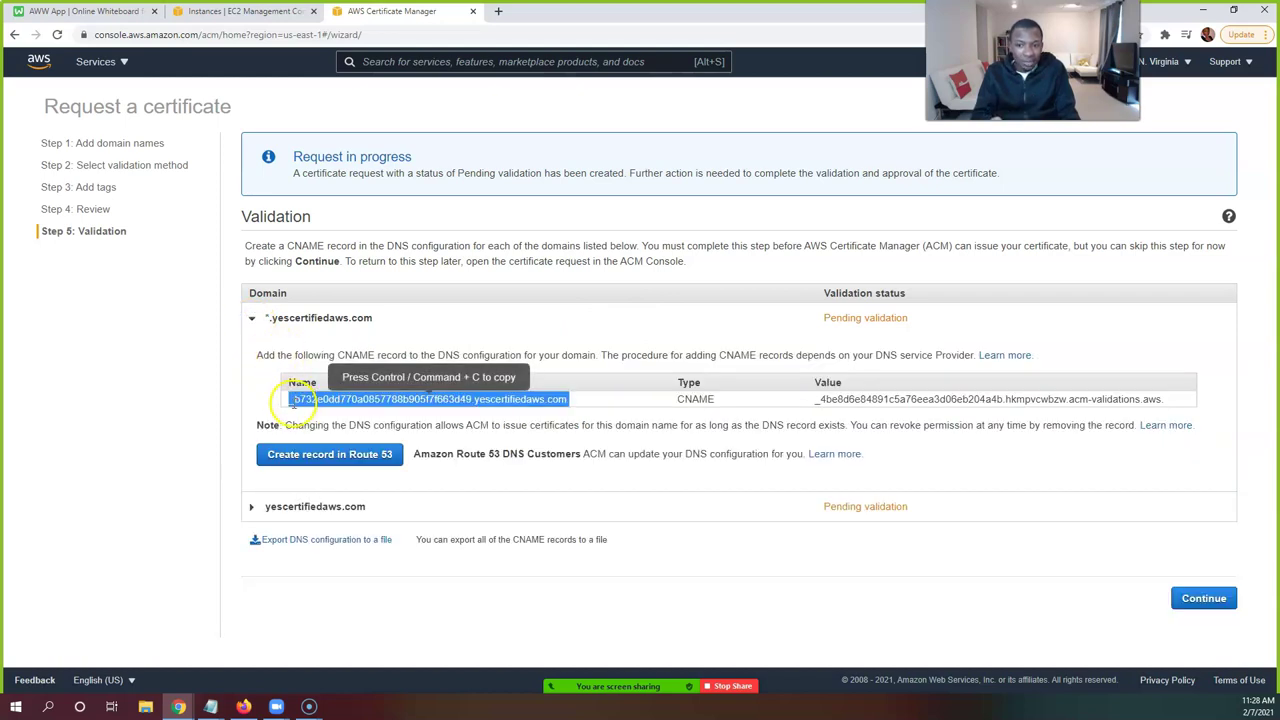
{"action": "key", "text": "ctrl+c"}
{"action": "left_click", "coordinate": [818, 399]}
{"action": "key", "text": "ctrl+c"}
{"action": "left_click", "coordinate": [1008, 399]}
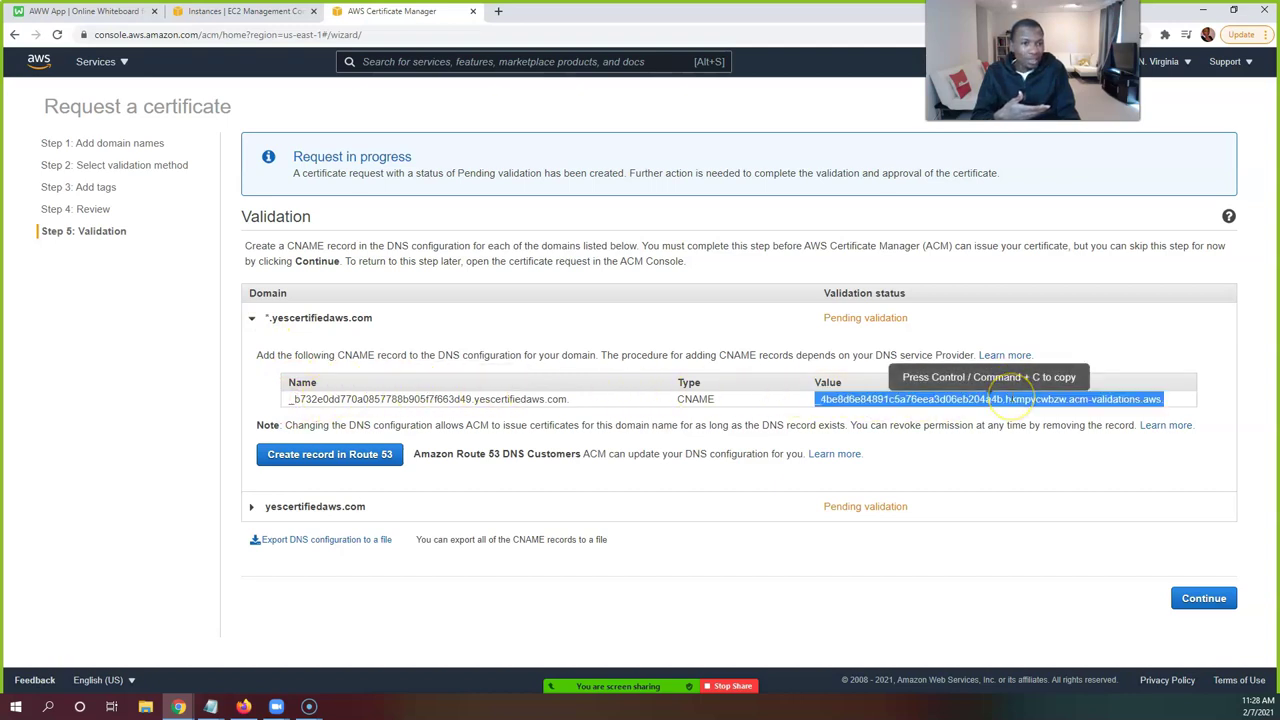
{"action": "key", "text": "ctrl+c"}
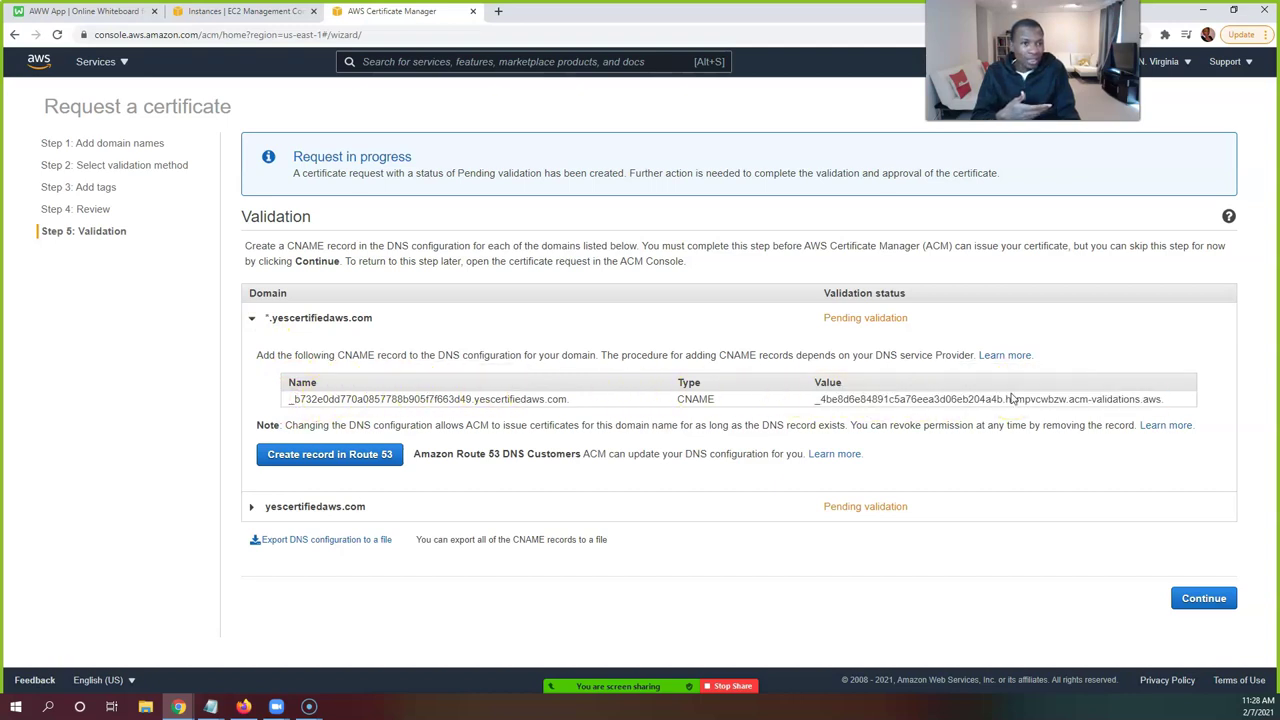
Create the validation CNAME record for *.yescertifiedaws.com in its Route 53 hosted zone
{"action": "left_click", "coordinate": [320, 463]}
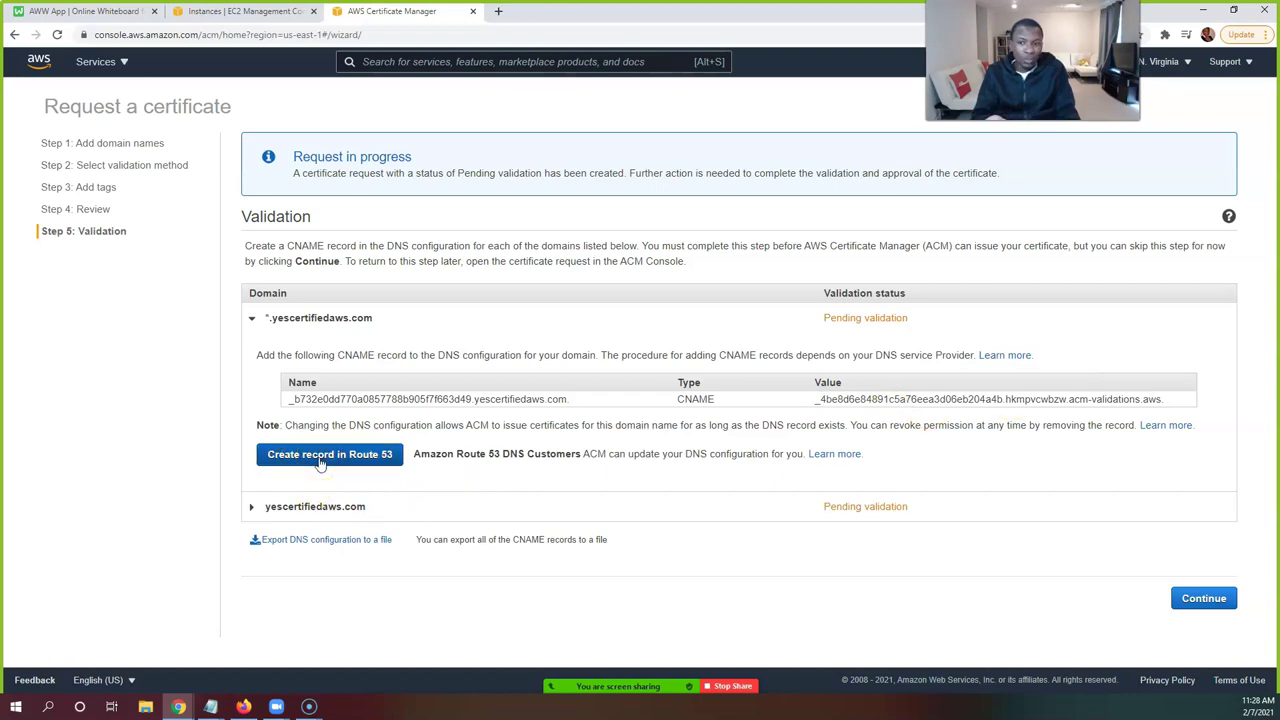
{"action": "left_click", "coordinate": [320, 460]}
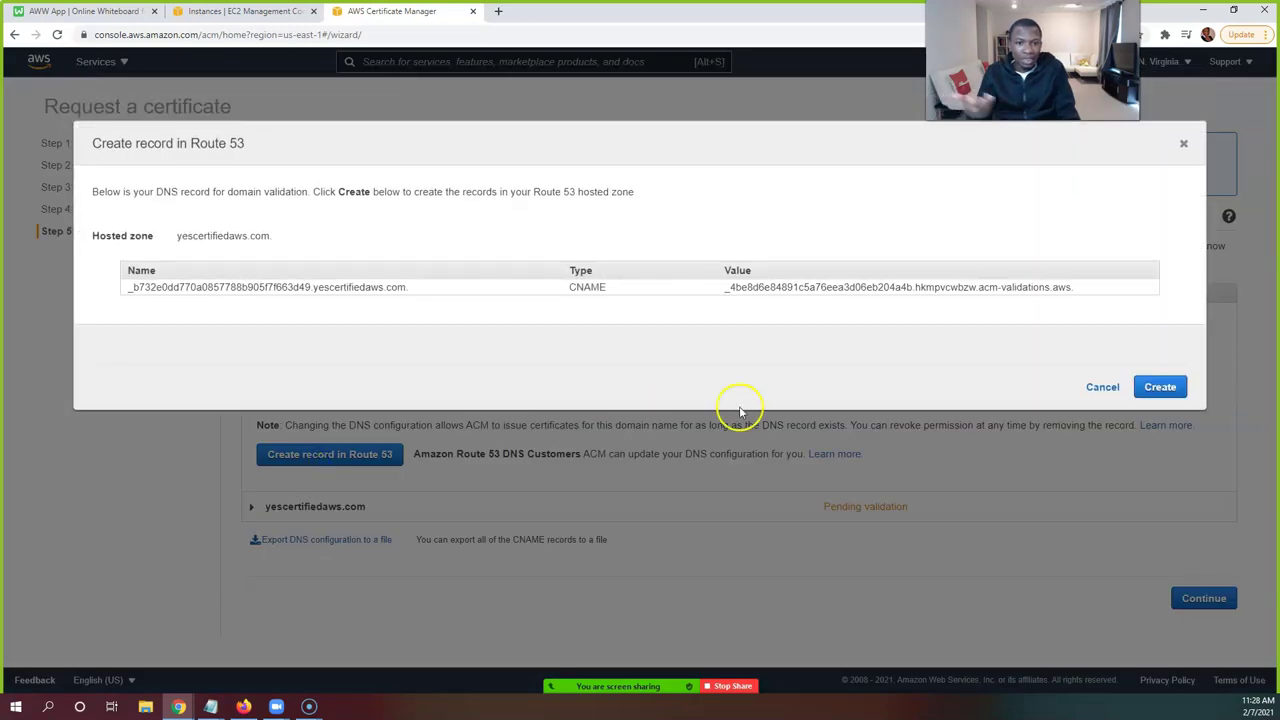
{"action": "left_click", "coordinate": [1160, 387]}
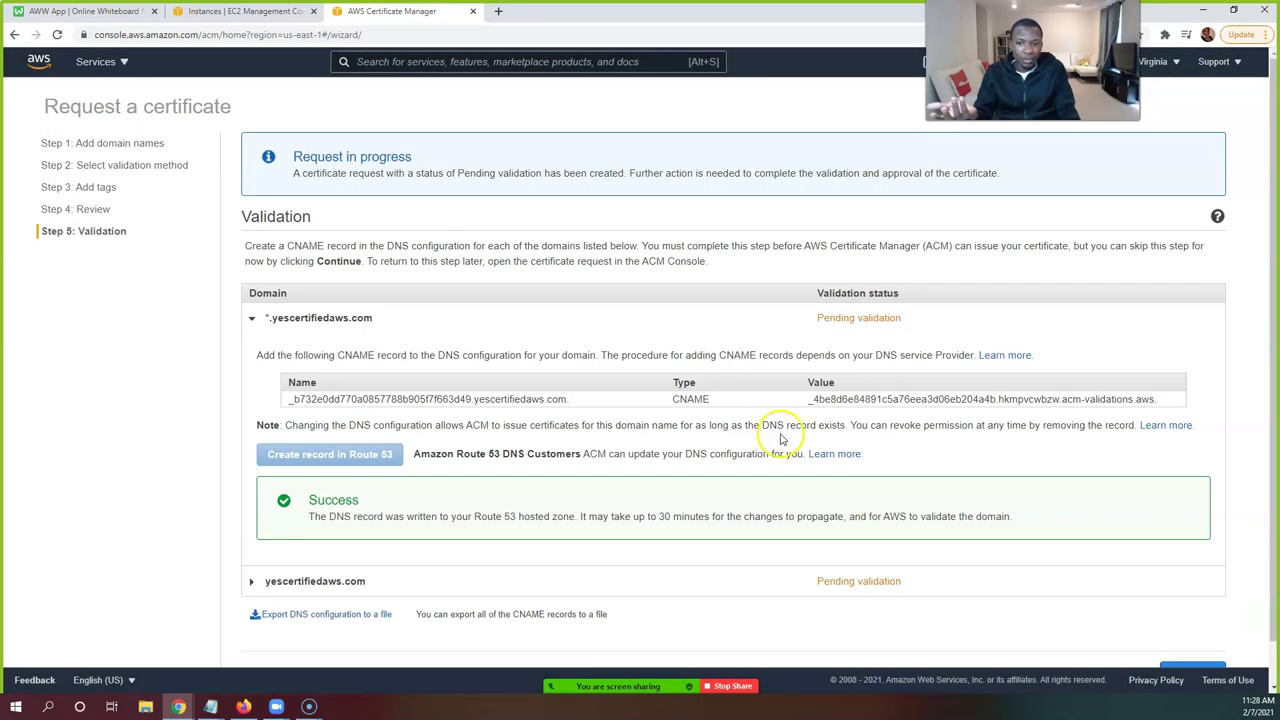
Create the Route 53 validation record for yescertifiedaws.com as well and finish the certificate request wizard
{"action": "scroll", "coordinate": [372, 510], "scroll_direction": "down", "scroll_amount": 1}
{"action": "left_click", "coordinate": [250, 534]}
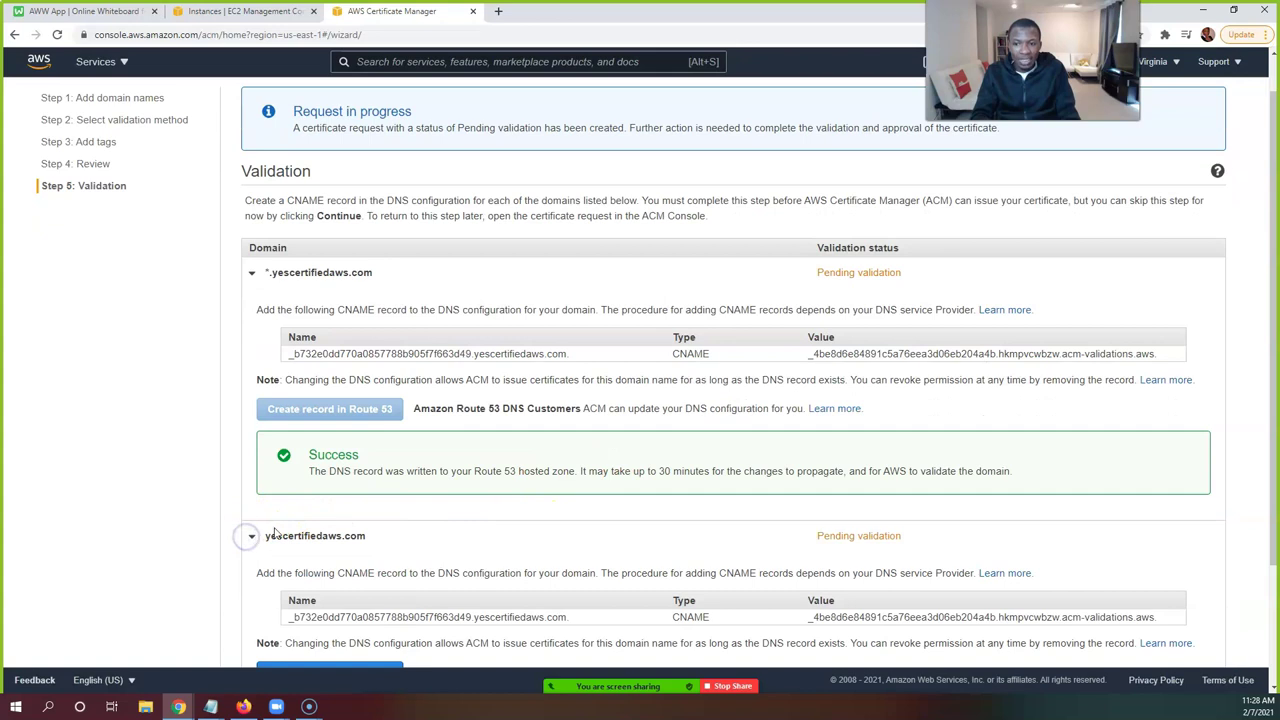
{"action": "scroll", "coordinate": [280, 530], "scroll_direction": "down", "scroll_amount": 2}
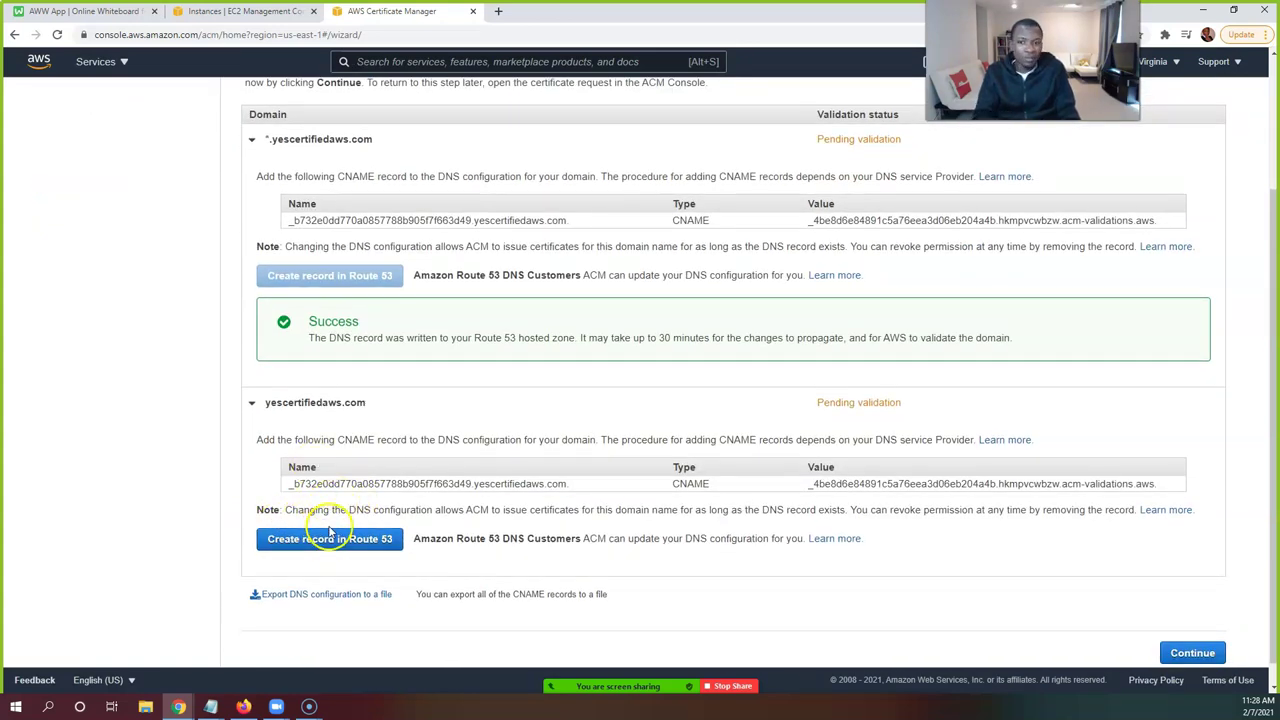
{"action": "left_click", "coordinate": [328, 540]}
{"action": "left_click", "coordinate": [328, 541]}
{"action": "left_click", "coordinate": [1160, 387]}
{"action": "scroll", "coordinate": [1036, 364], "scroll_direction": "down", "scroll_amount": 1}
{"action": "scroll", "coordinate": [1030, 358], "scroll_direction": "down", "scroll_amount": 1}
{"action": "scroll", "coordinate": [1030, 366], "scroll_direction": "up", "scroll_amount": 2}
{"action": "scroll", "coordinate": [1030, 366], "scroll_direction": "down", "scroll_amount": 3}
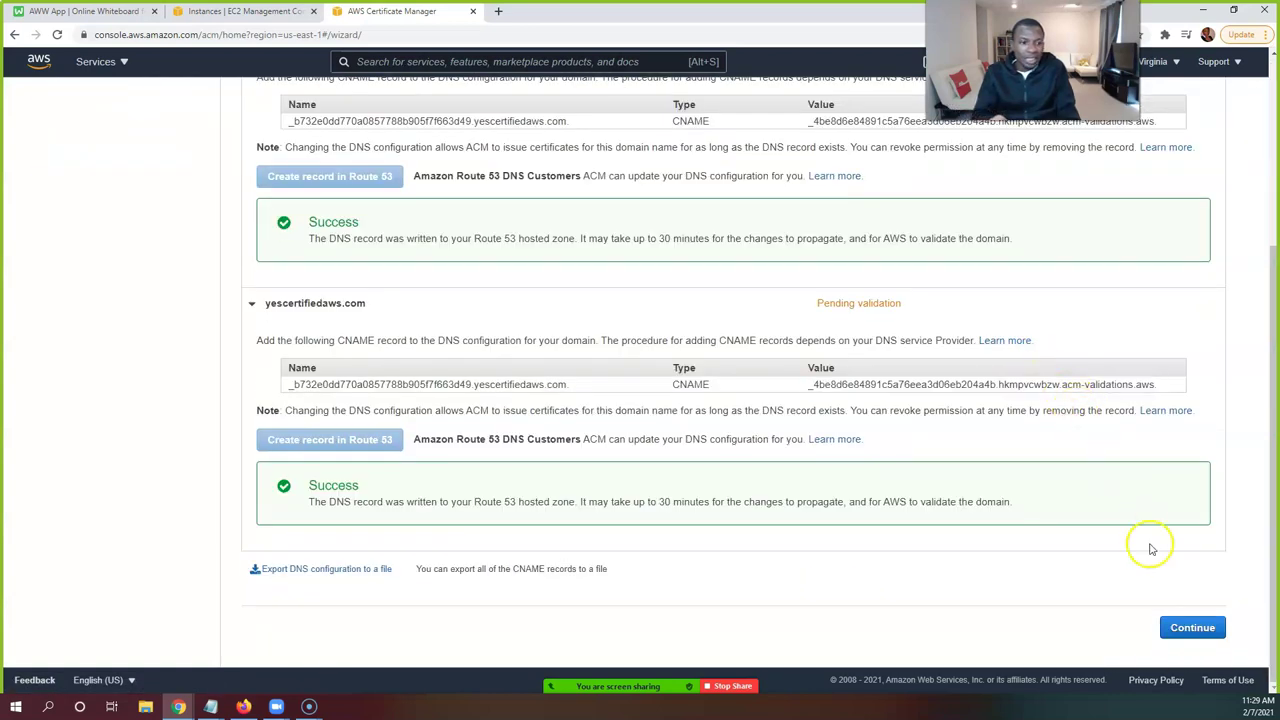
{"action": "left_click", "coordinate": [1193, 628]}
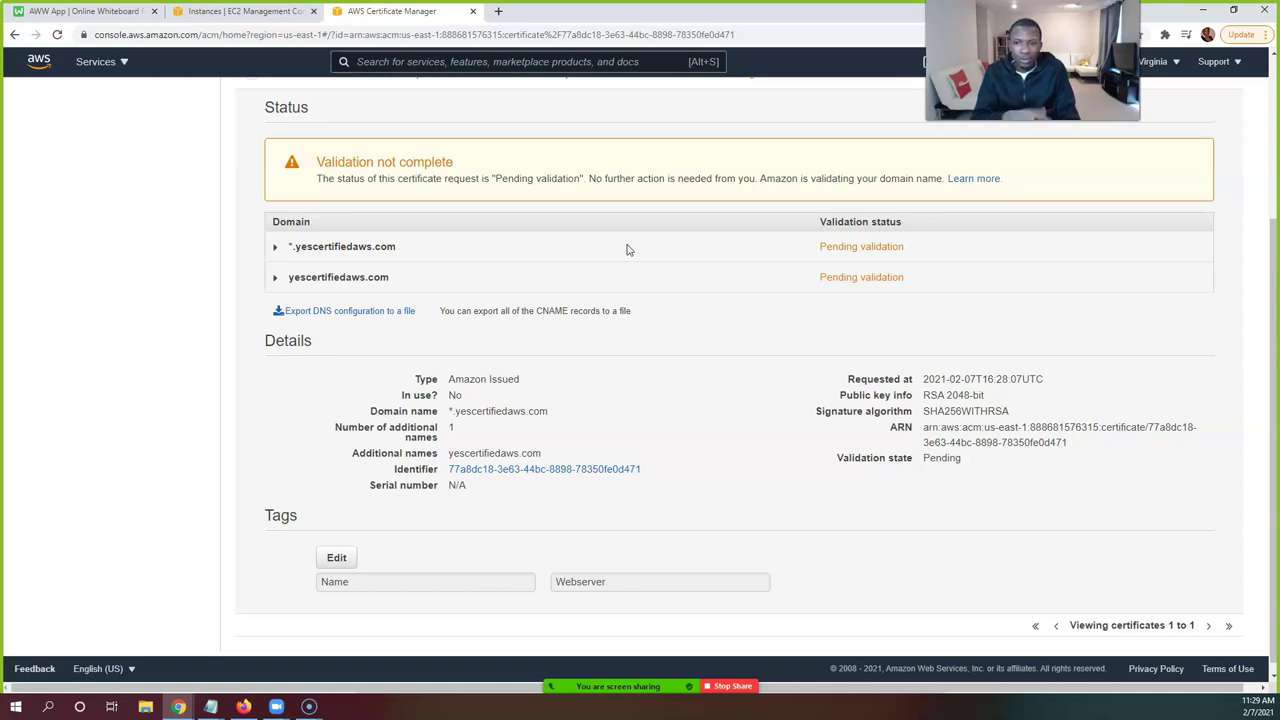
Return to the plain certificate list and refresh it to check the Webserver certificate's validation status
{"action": "scroll", "coordinate": [627, 245], "scroll_direction": "up", "scroll_amount": 3}
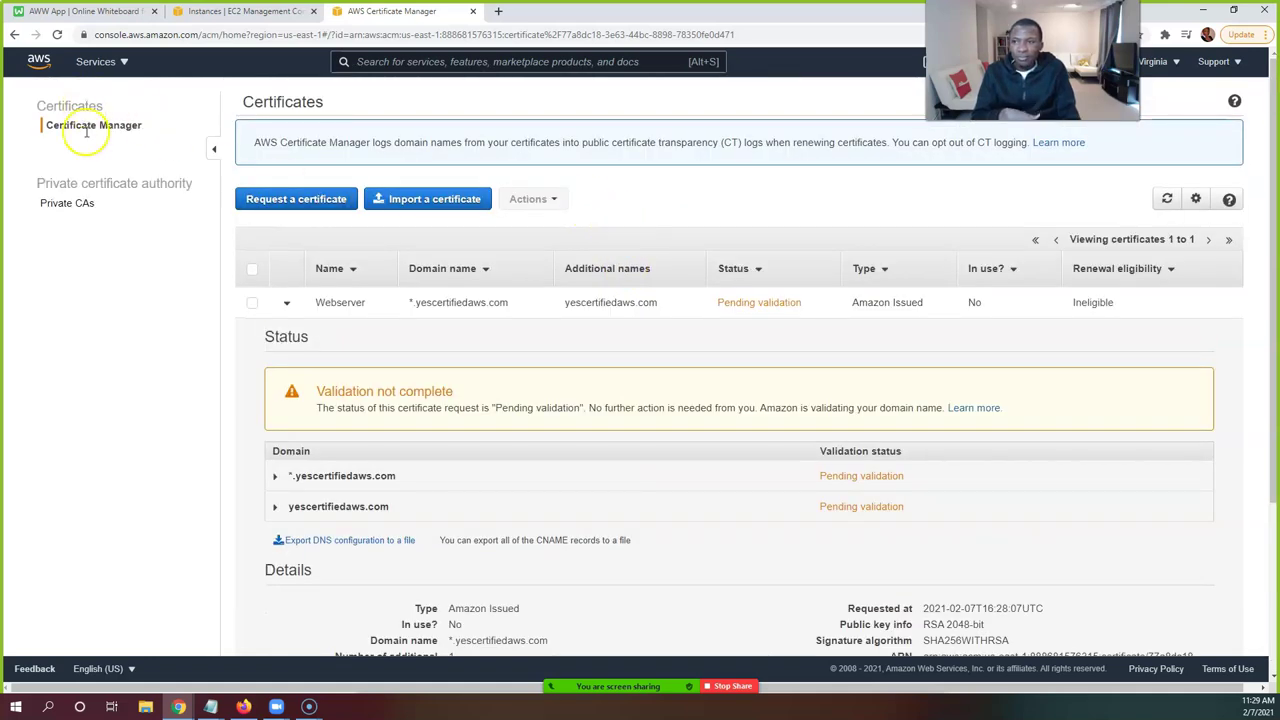
{"action": "left_click", "coordinate": [62, 208]}
{"action": "left_click", "coordinate": [62, 208]}
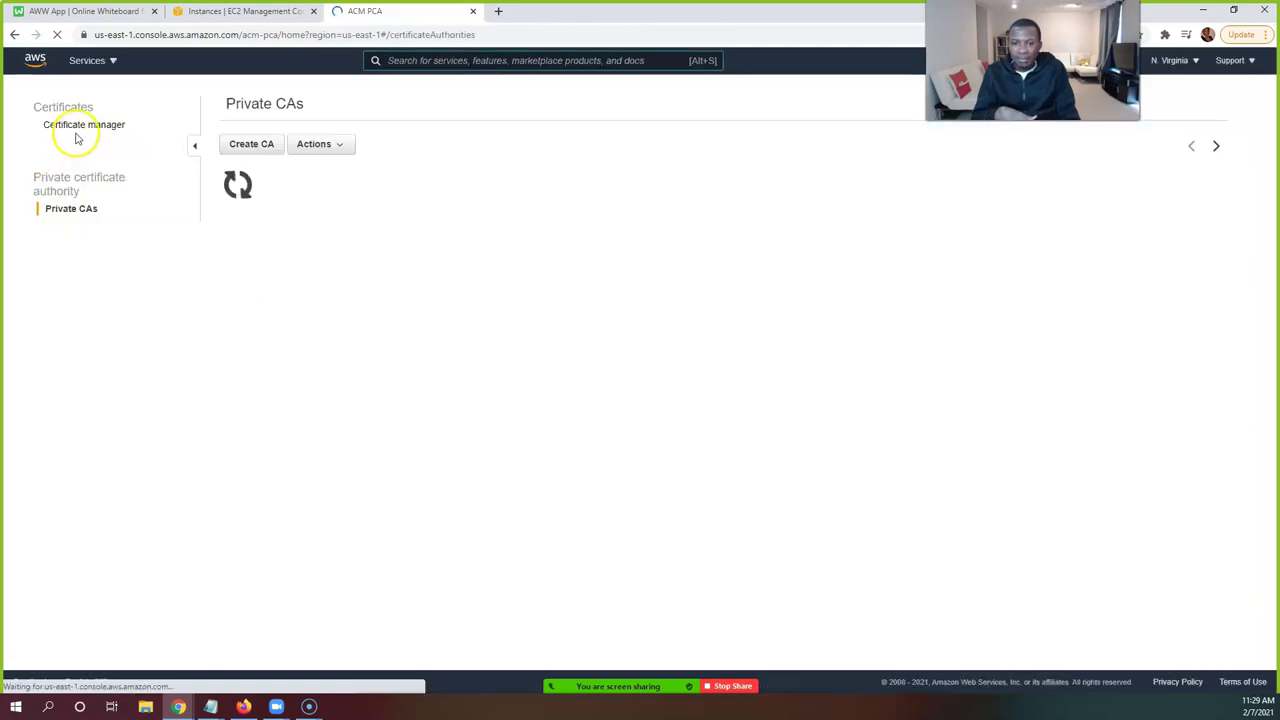
{"action": "left_click", "coordinate": [83, 127]}
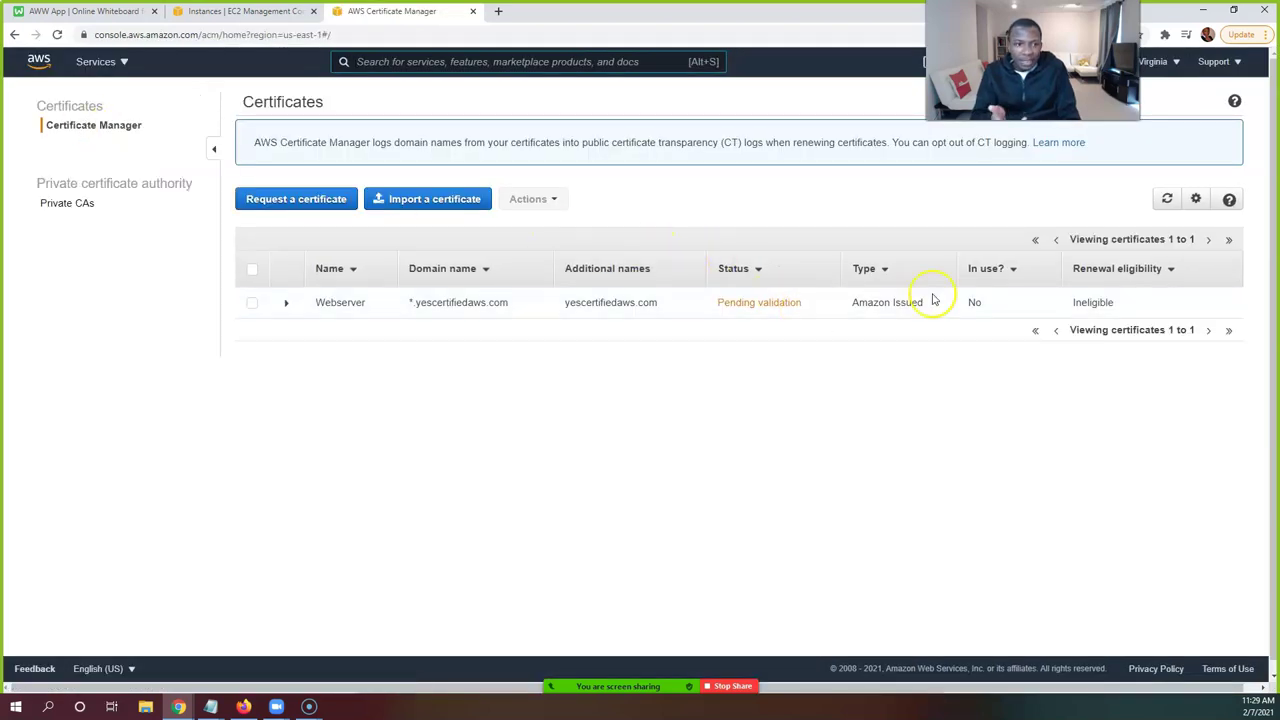
{"action": "left_click", "coordinate": [1170, 201]}
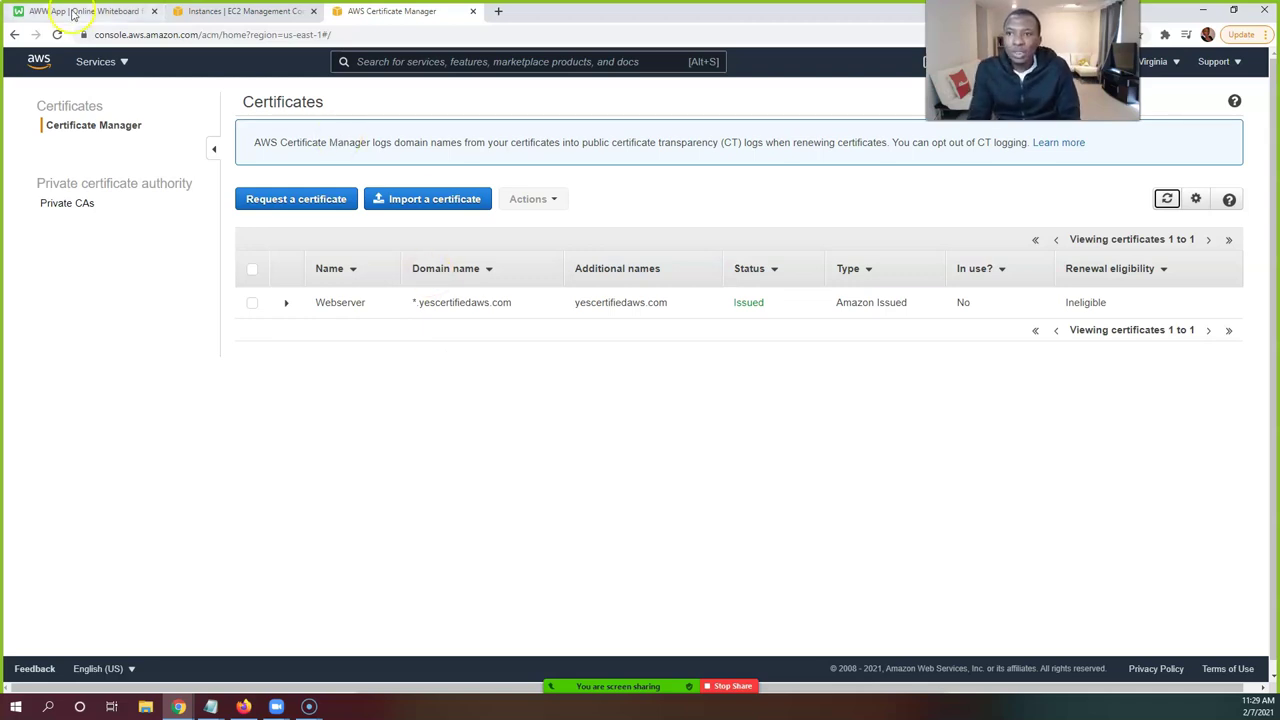
Switch to the EC2 console and open its list of load balancers
{"action": "left_click", "coordinate": [215, 11]}
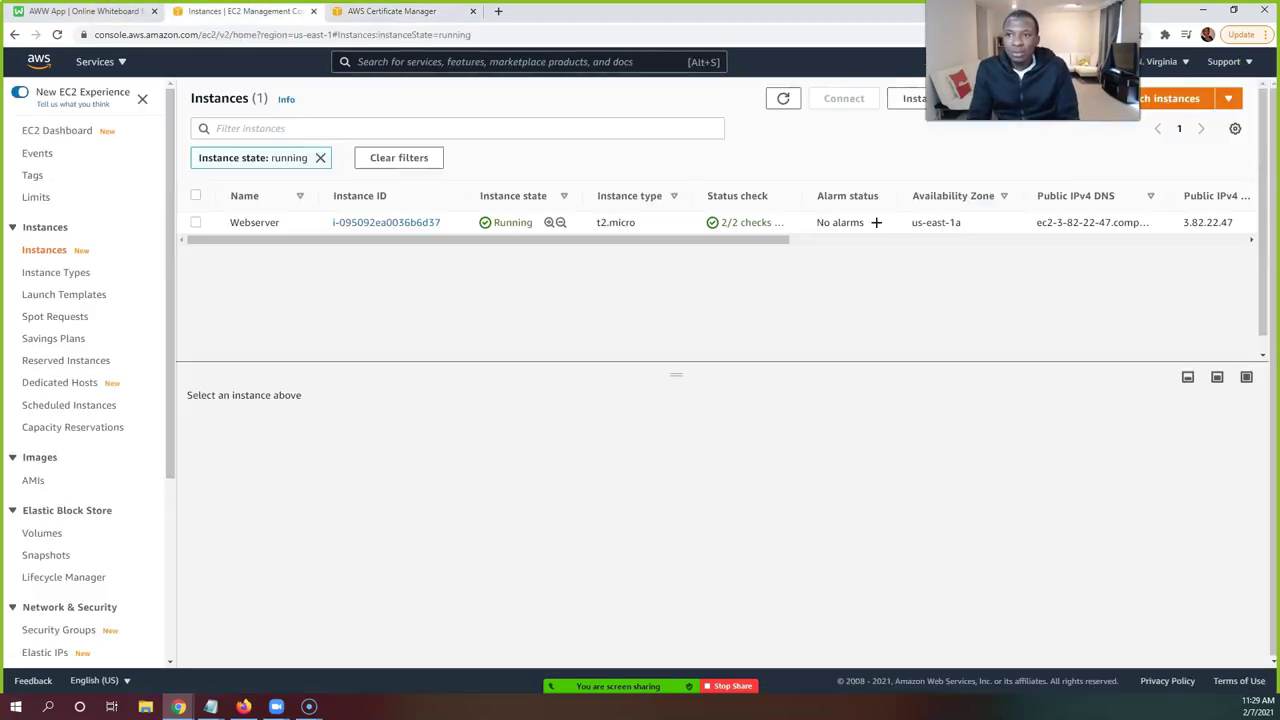
{"action": "left_click", "coordinate": [312, 82]}
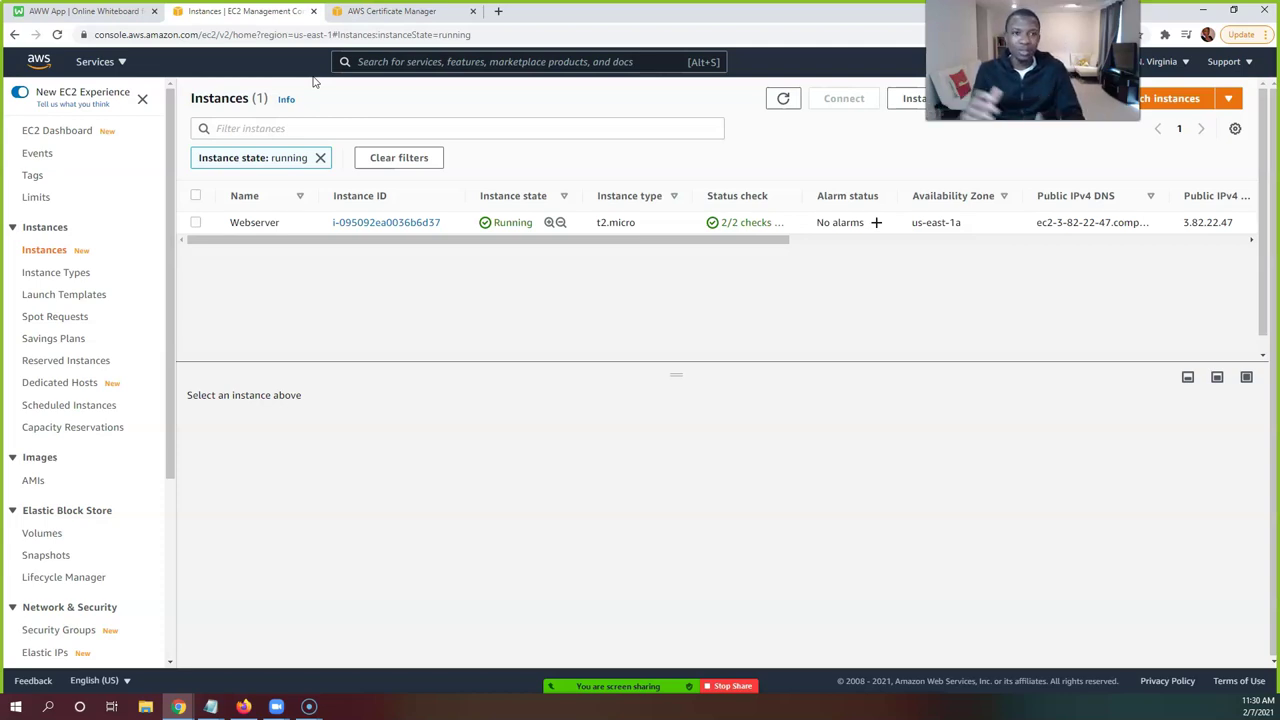
{"action": "scroll", "coordinate": [110, 252], "scroll_direction": "down", "scroll_amount": 2}
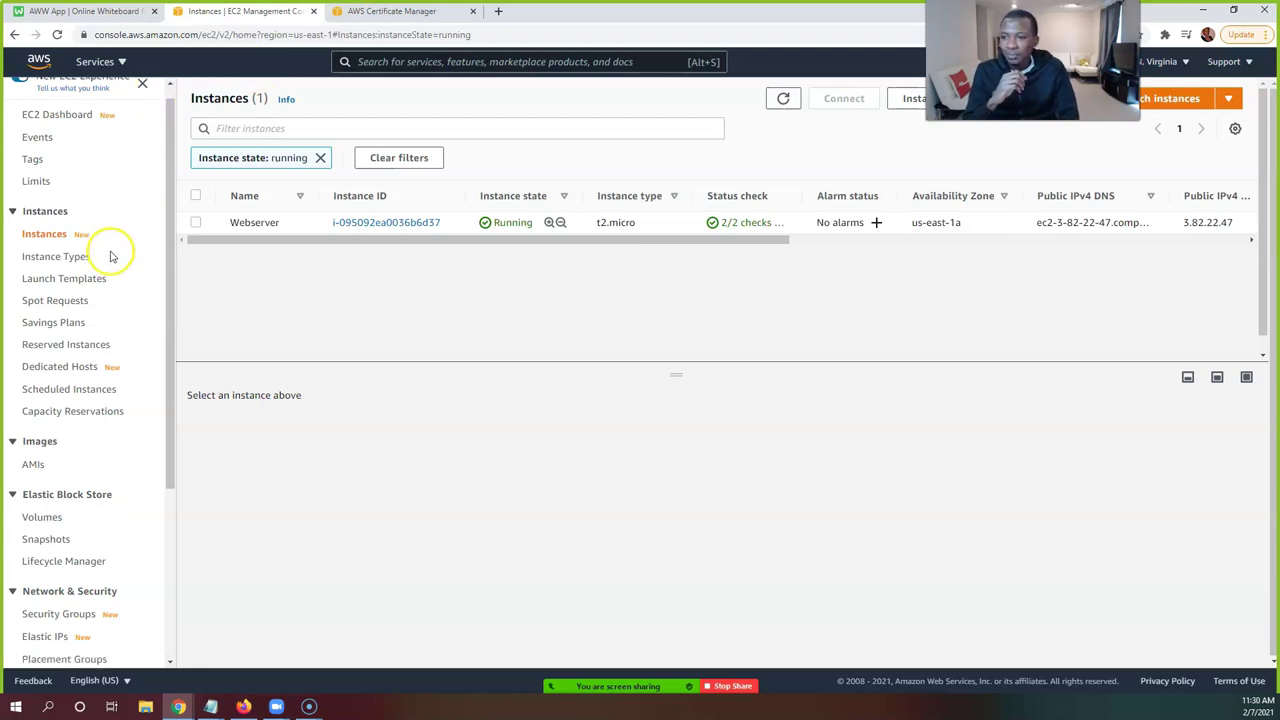
{"action": "scroll", "coordinate": [111, 255], "scroll_direction": "down", "scroll_amount": 2}
{"action": "scroll", "coordinate": [106, 254], "scroll_direction": "up", "scroll_amount": 4}
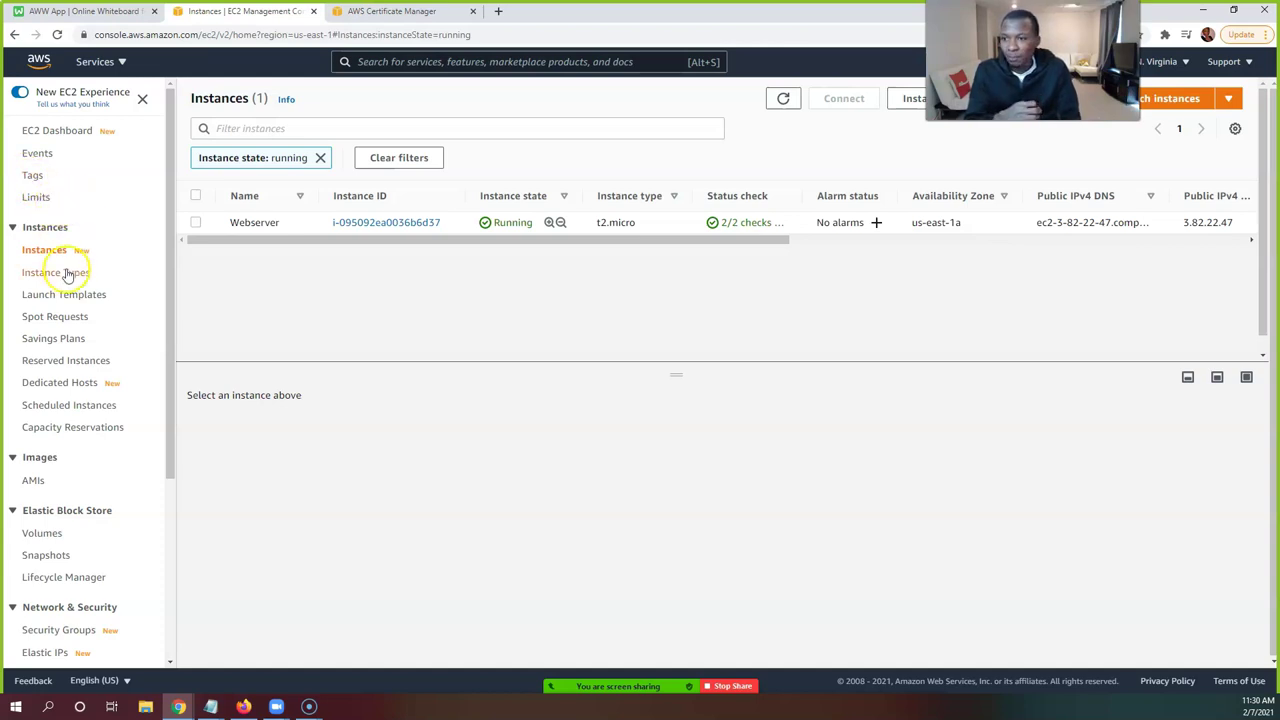
{"action": "scroll", "coordinate": [72, 275], "scroll_direction": "down", "scroll_amount": 2}
{"action": "scroll", "coordinate": [68, 280], "scroll_direction": "down", "scroll_amount": 1}
{"action": "scroll", "coordinate": [65, 282], "scroll_direction": "up", "scroll_amount": 3}
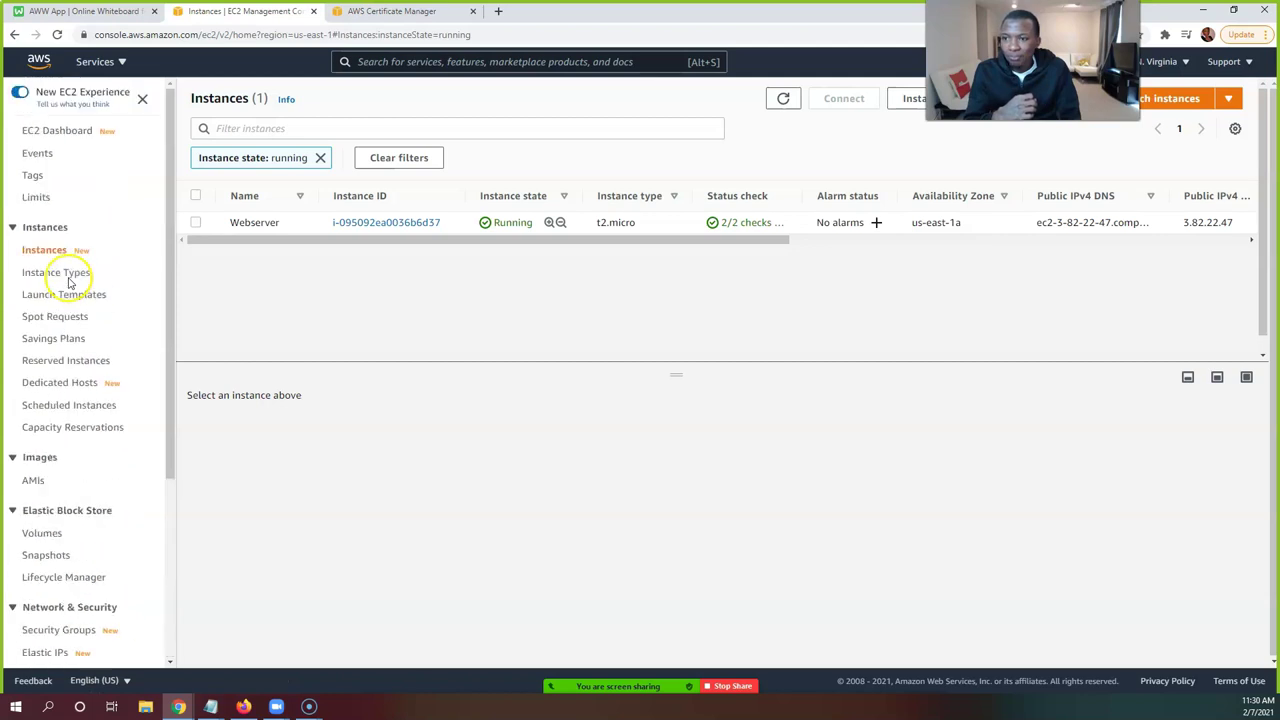
{"action": "scroll", "coordinate": [63, 288], "scroll_direction": "down", "scroll_amount": 3}
{"action": "scroll", "coordinate": [70, 300], "scroll_direction": "down", "scroll_amount": 1}
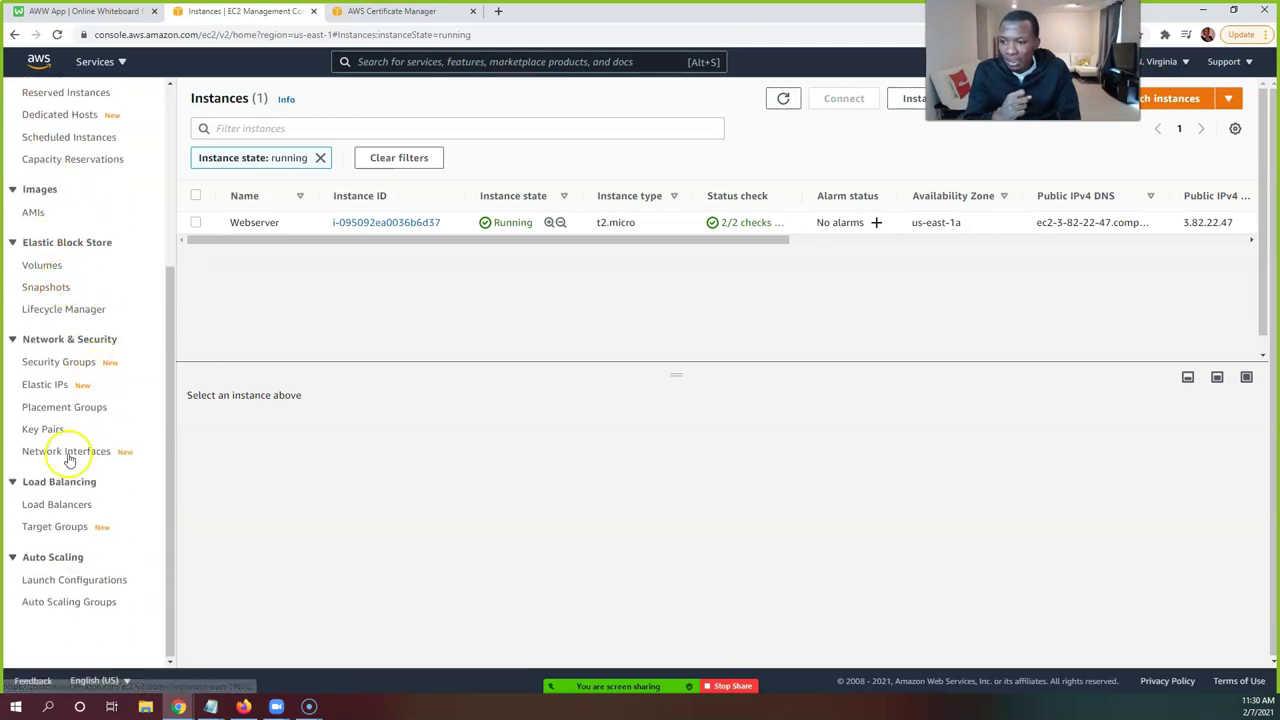
{"action": "left_click", "coordinate": [54, 505]}
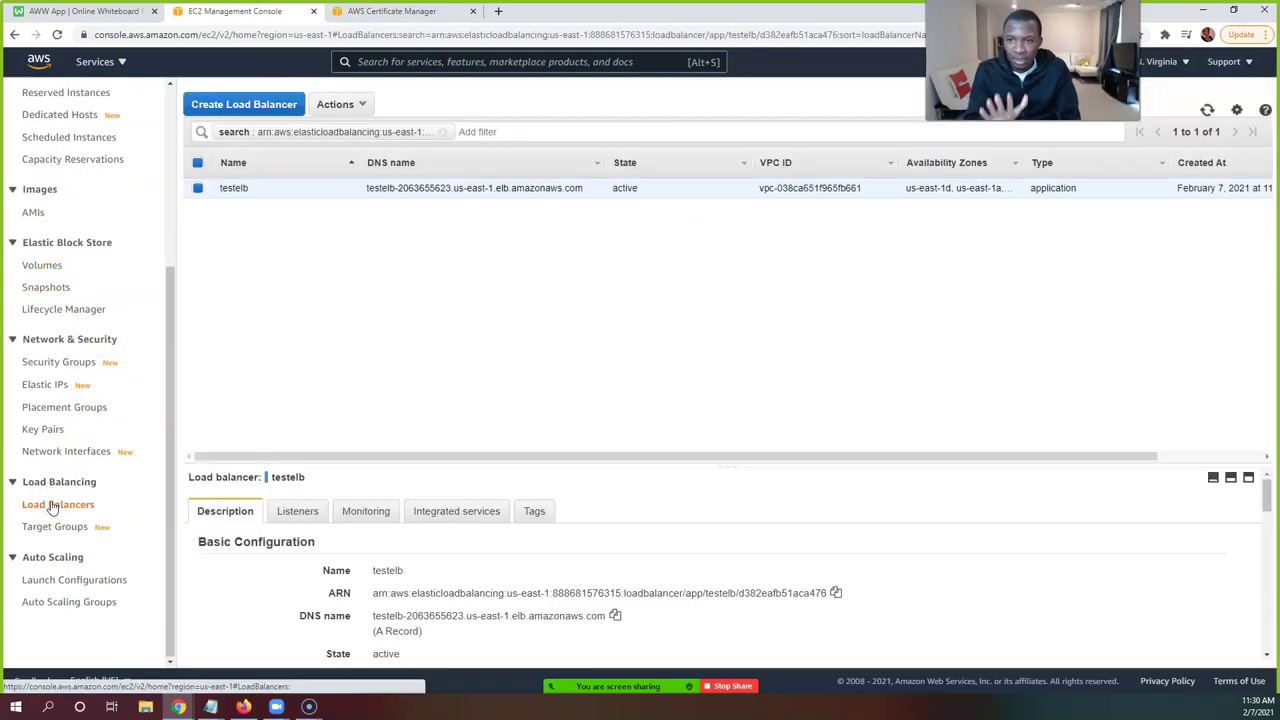
Show testelb's listeners in an enlarged details pane and examine the routing rules of its HTTP:80 listener
{"action": "double_click", "coordinate": [298, 511]}
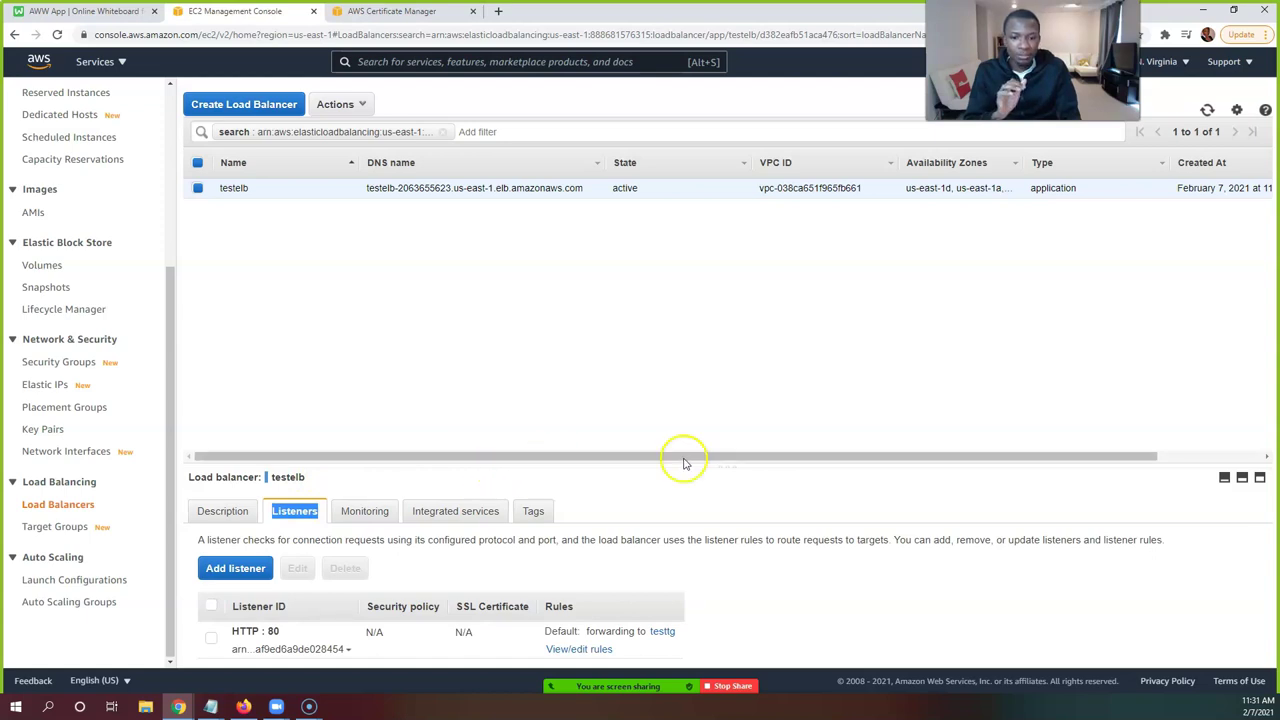
{"action": "left_click_drag", "start_coordinate": [728, 465], "coordinate": [733, 242]}
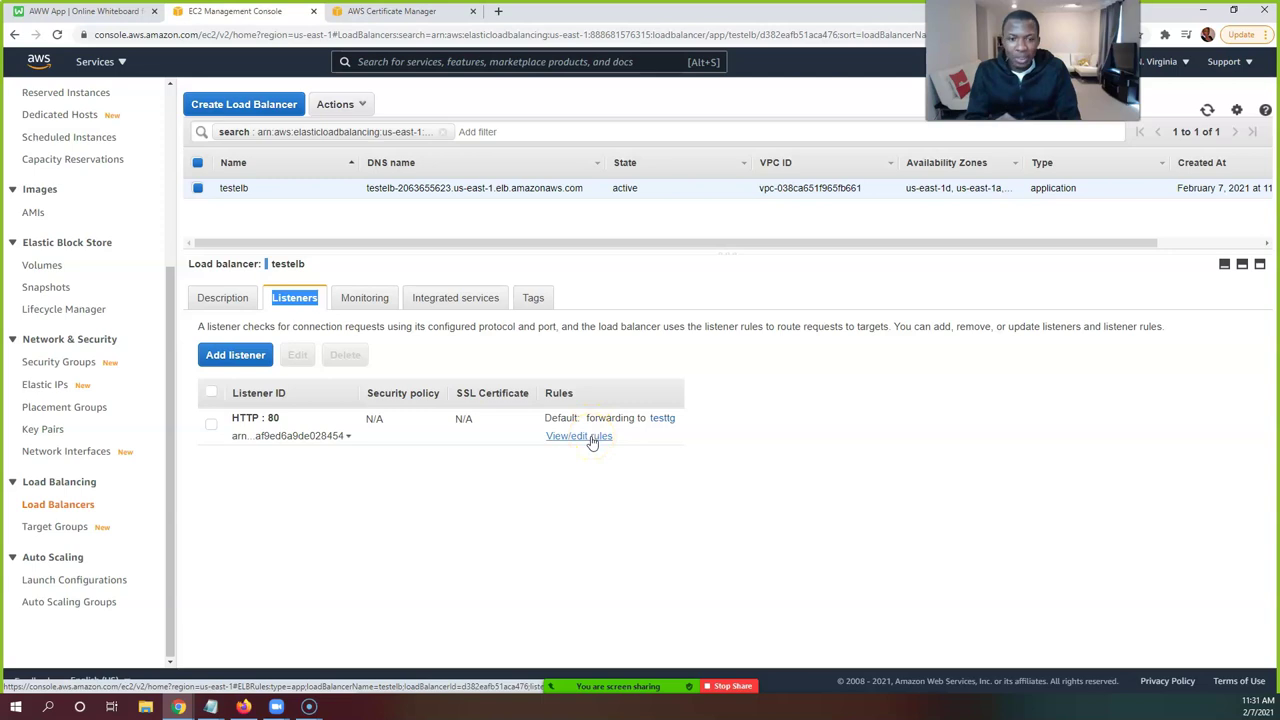
{"action": "left_click", "coordinate": [591, 438]}
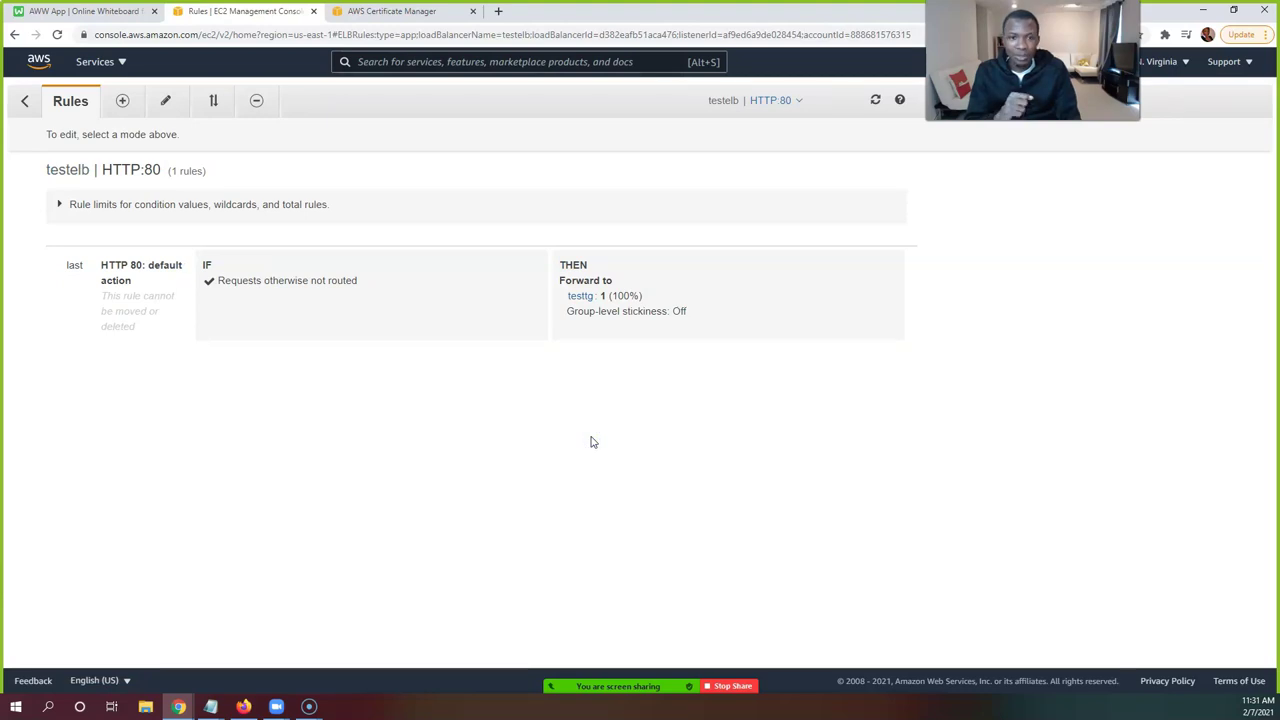
{"action": "left_click", "coordinate": [575, 430]}
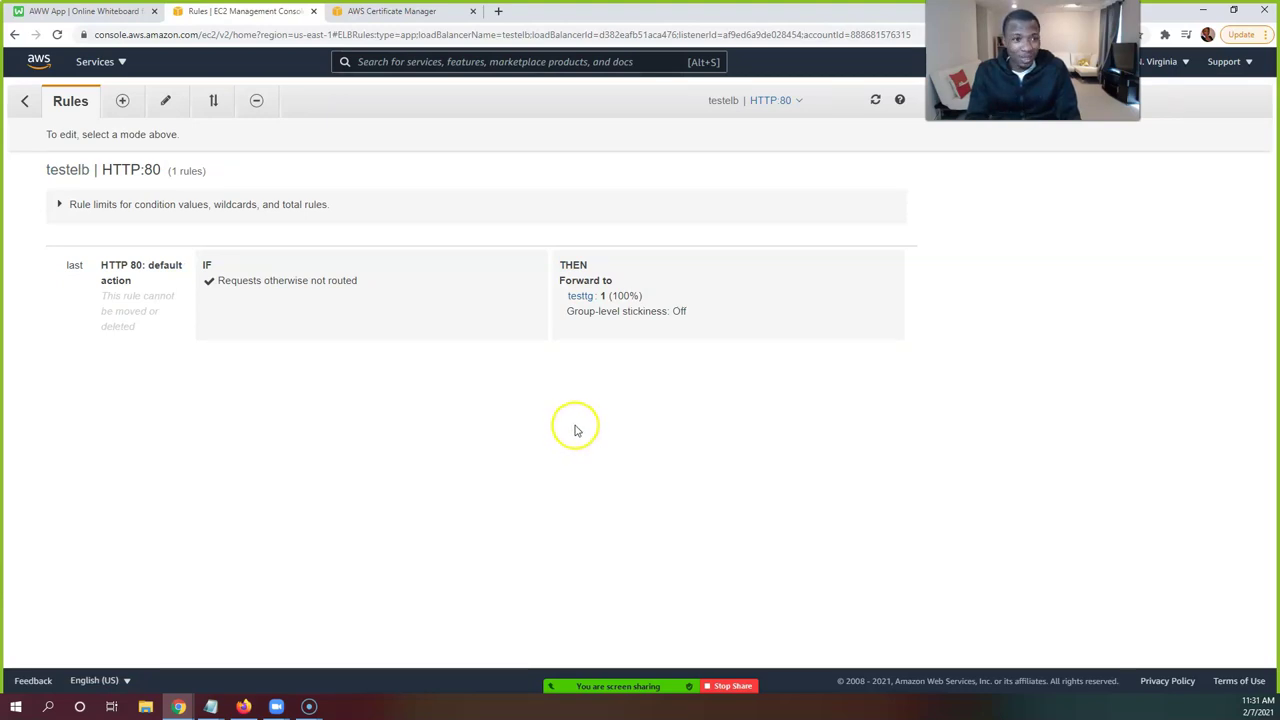
{"action": "left_click", "coordinate": [25, 101]}
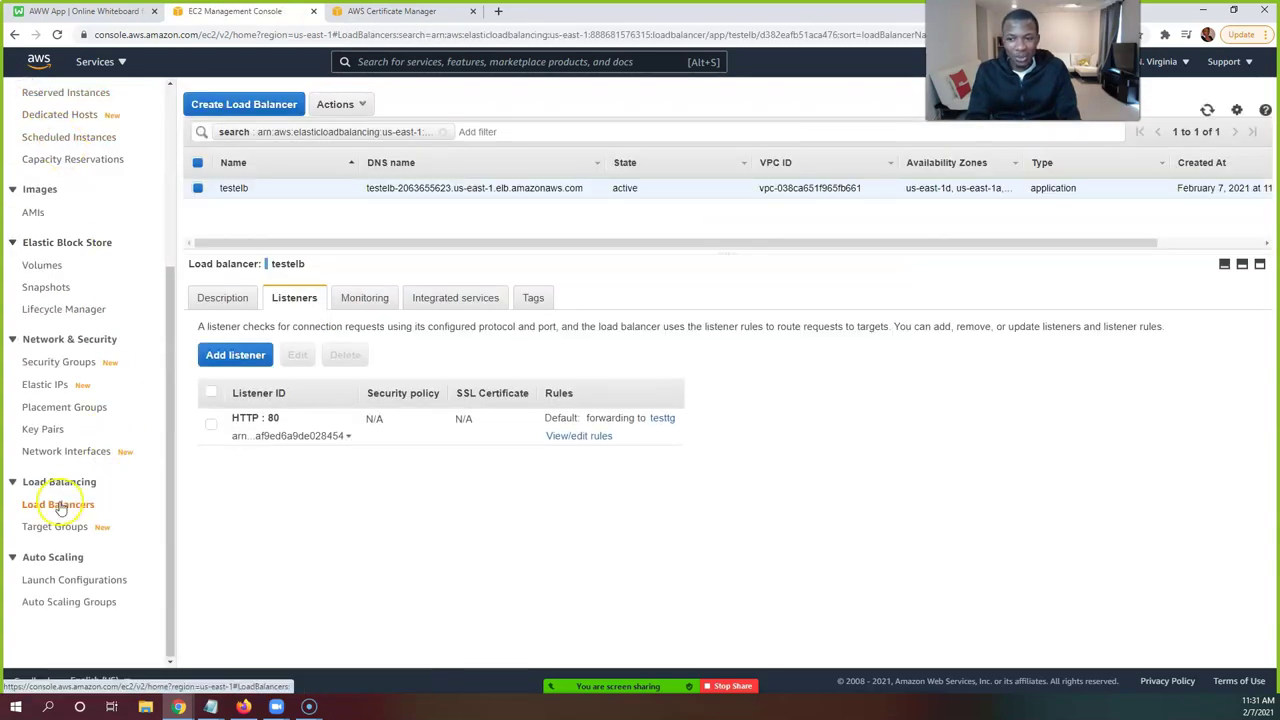
Start a new listener on testelb and set its protocol to HTTPS on port 443
{"action": "left_click", "coordinate": [60, 505]}
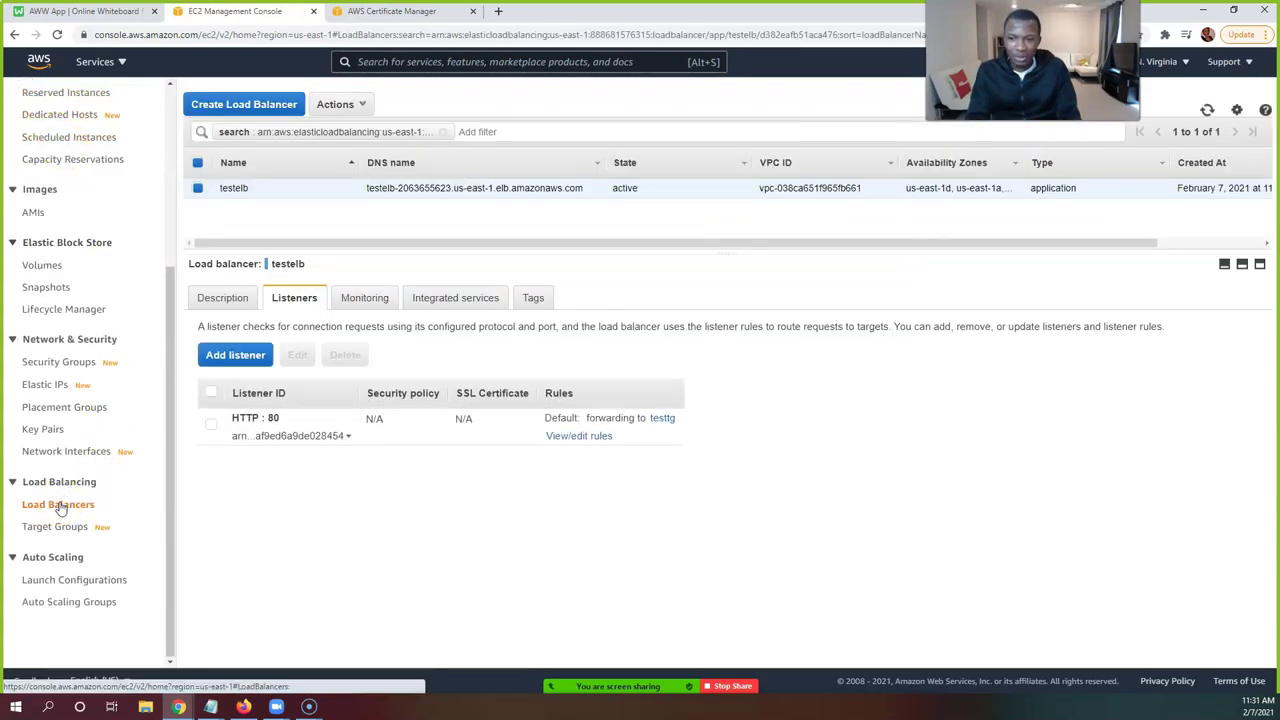
{"action": "left_click", "coordinate": [100, 451]}
{"action": "left_click", "coordinate": [287, 301]}
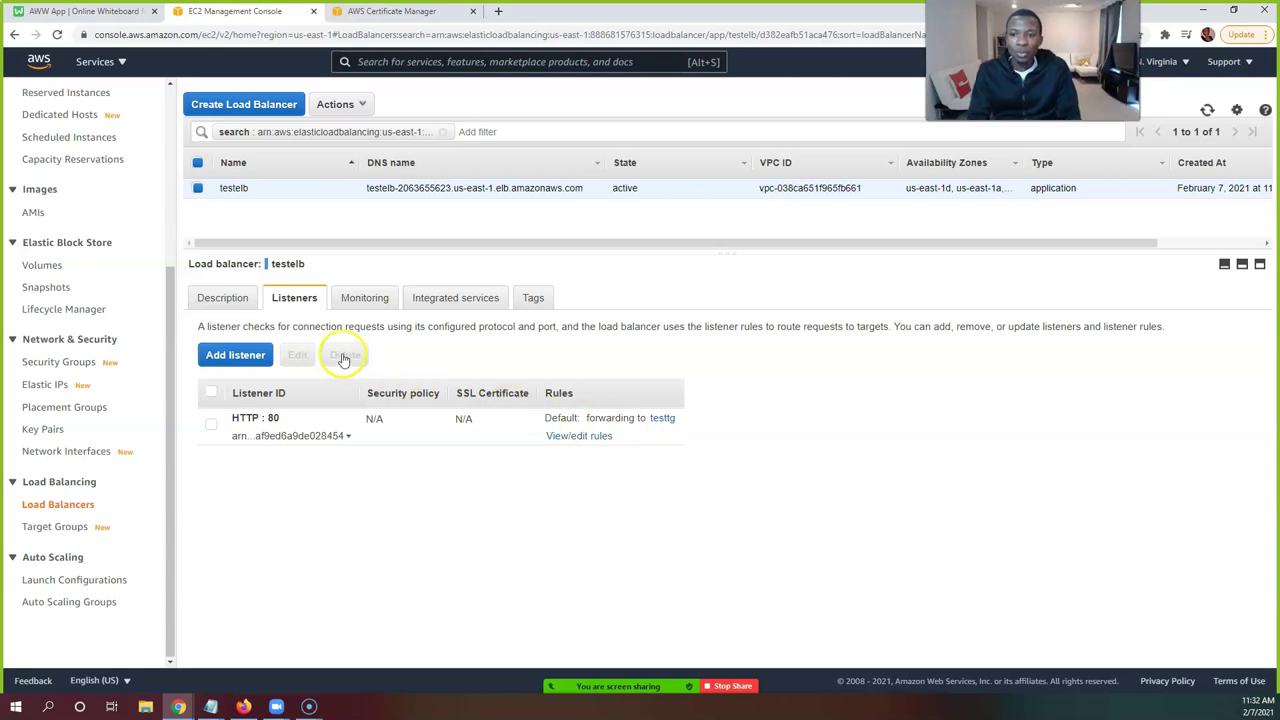
{"action": "left_click", "coordinate": [250, 358]}
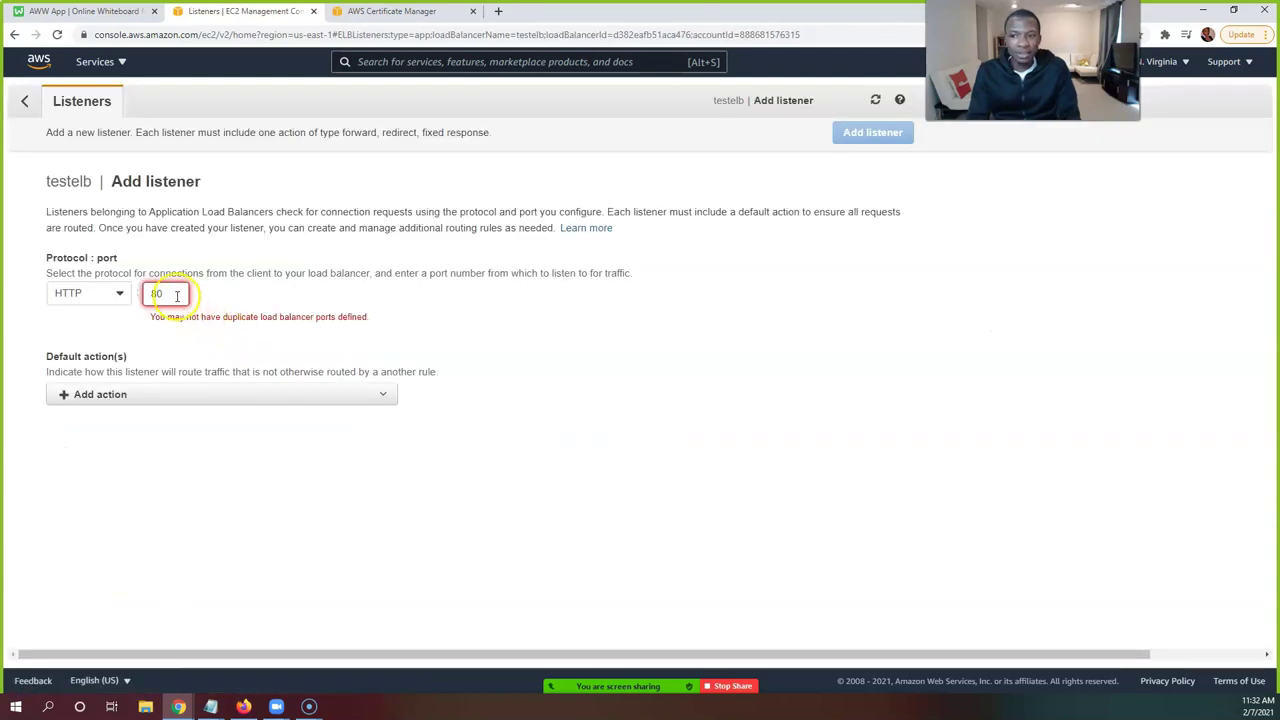
{"action": "left_click", "coordinate": [120, 296]}
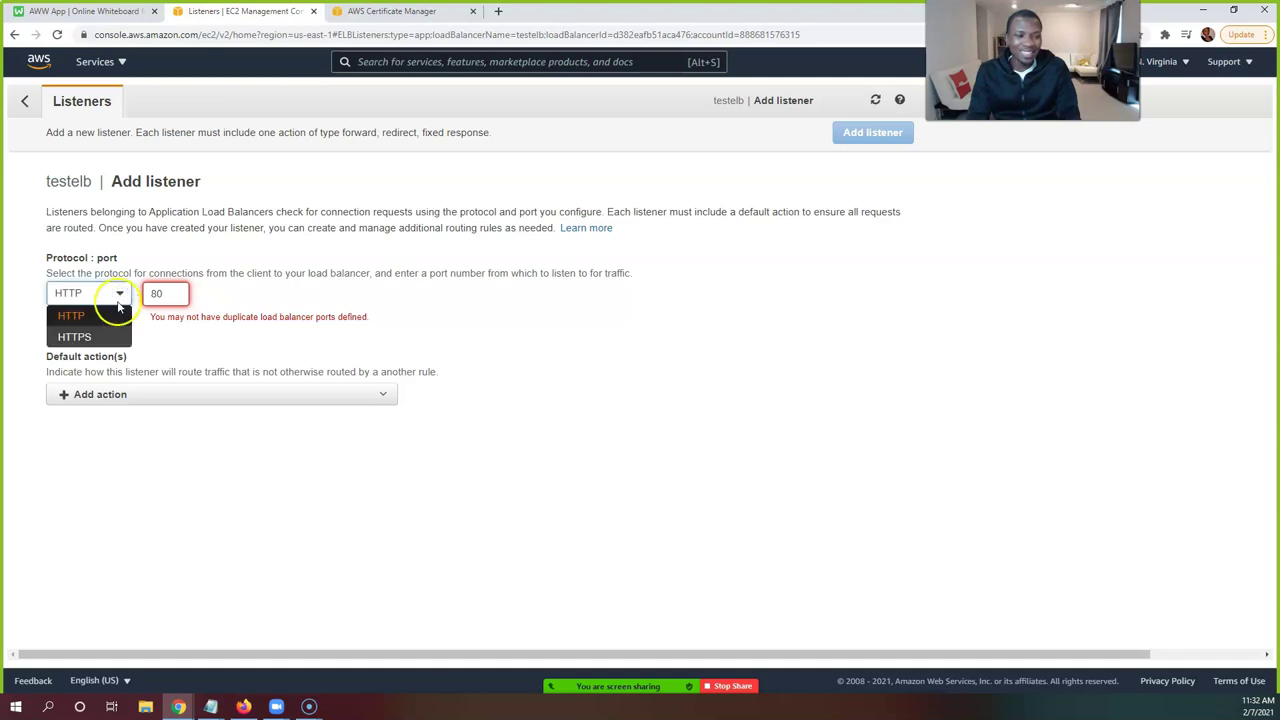
{"action": "left_click", "coordinate": [106, 335]}
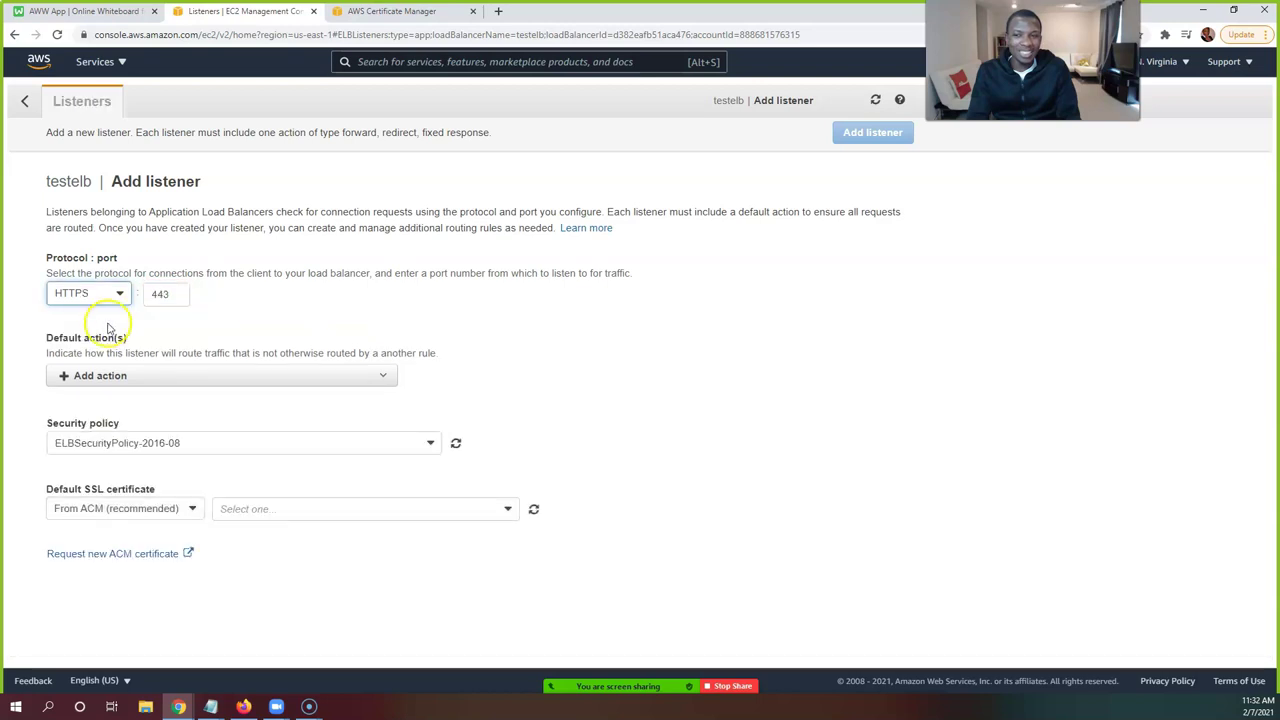
Set the new HTTPS listener's default action to forward to the testtg target group with weight 1
{"action": "left_click", "coordinate": [135, 378]}
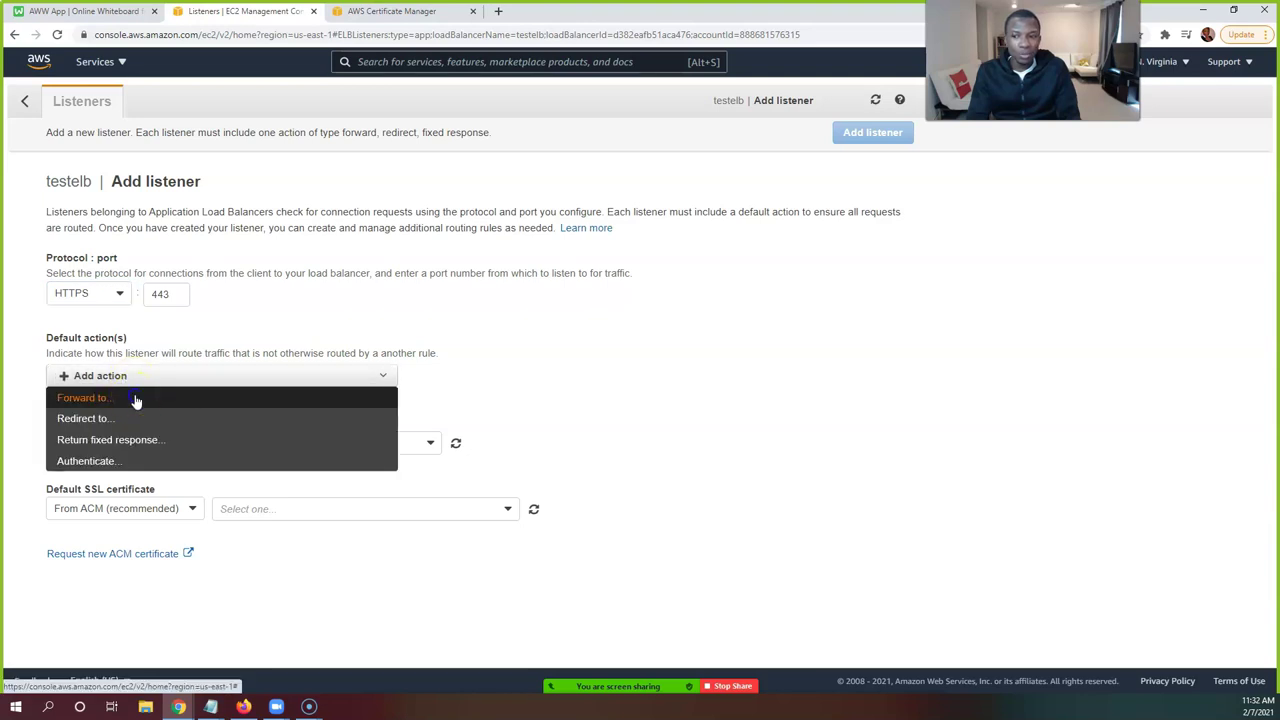
{"action": "left_click", "coordinate": [135, 399]}
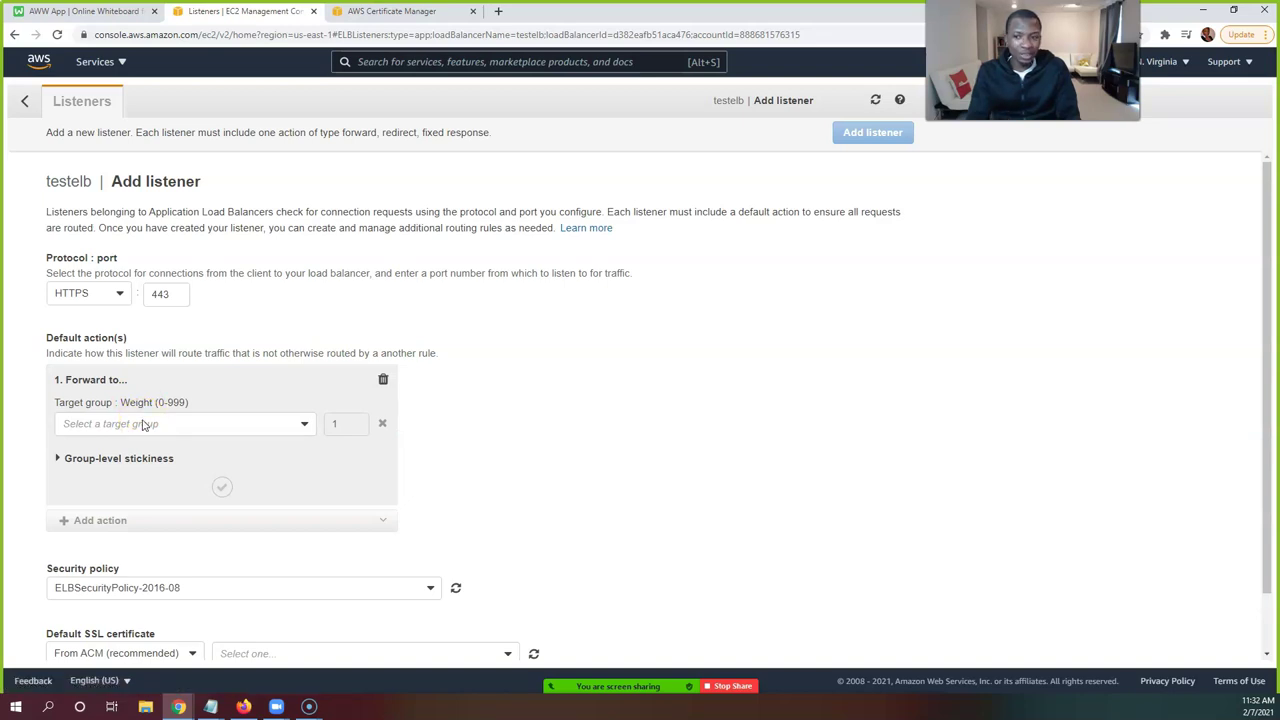
{"action": "left_click", "coordinate": [141, 426]}
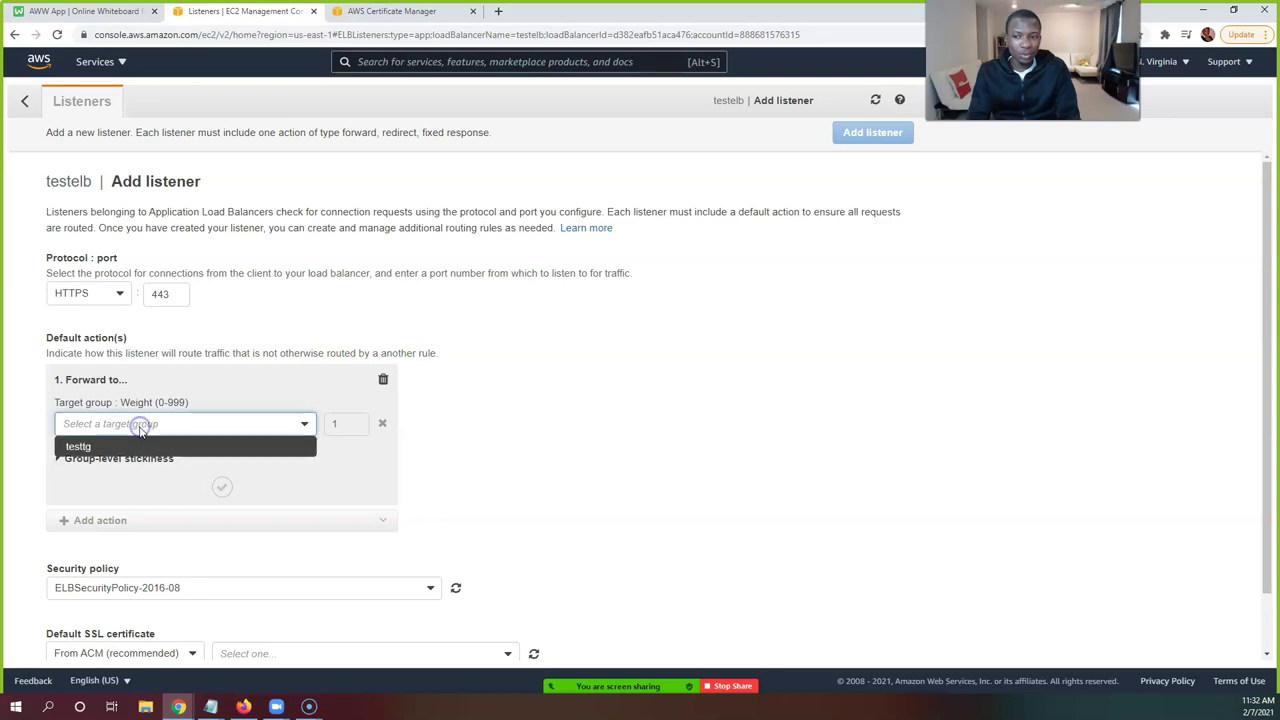
{"action": "left_click", "coordinate": [141, 447]}
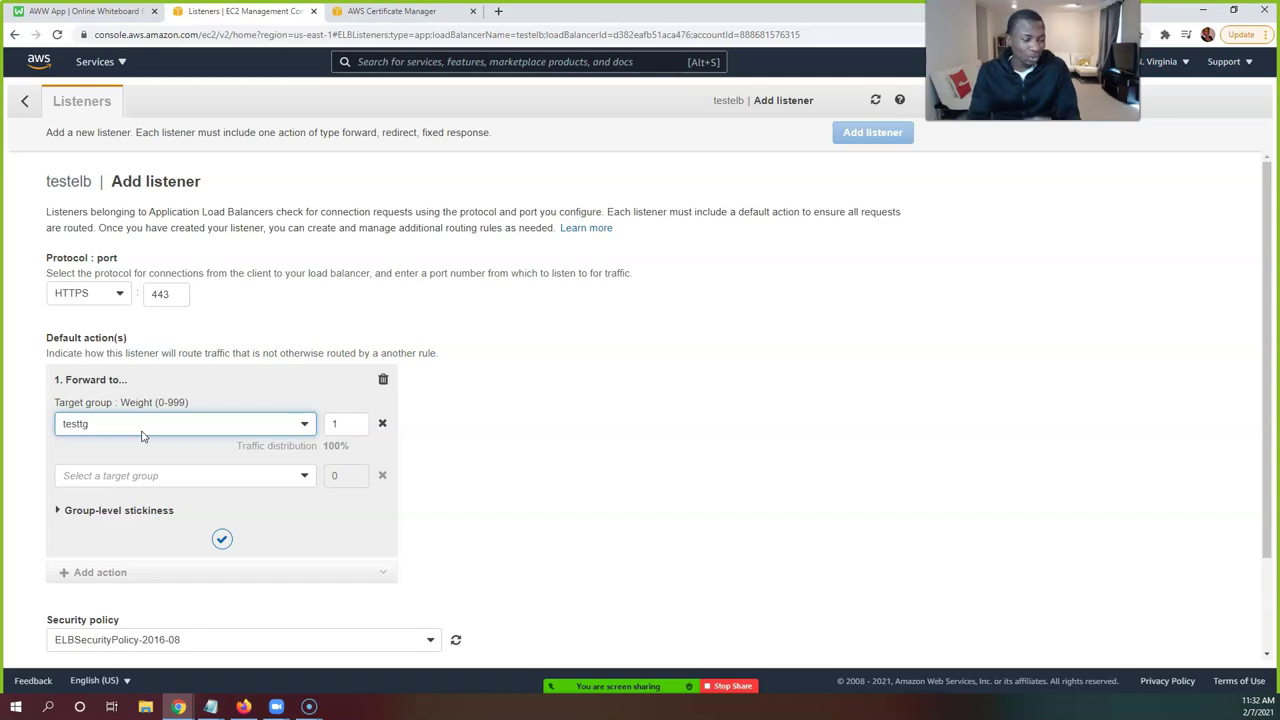
{"action": "scroll", "coordinate": [148, 423], "scroll_direction": "down", "scroll_amount": 1}
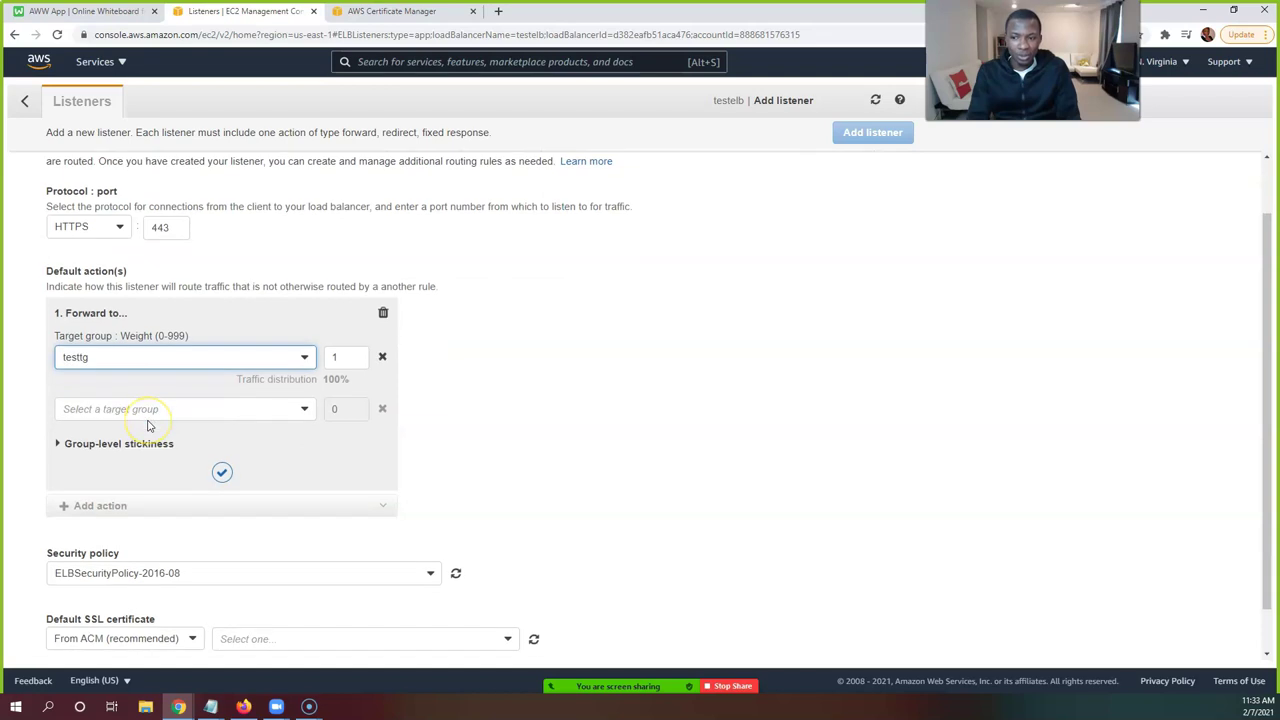
{"action": "scroll", "coordinate": [148, 426], "scroll_direction": "down", "scroll_amount": 1}
{"action": "scroll", "coordinate": [148, 426], "scroll_direction": "up", "scroll_amount": 2}
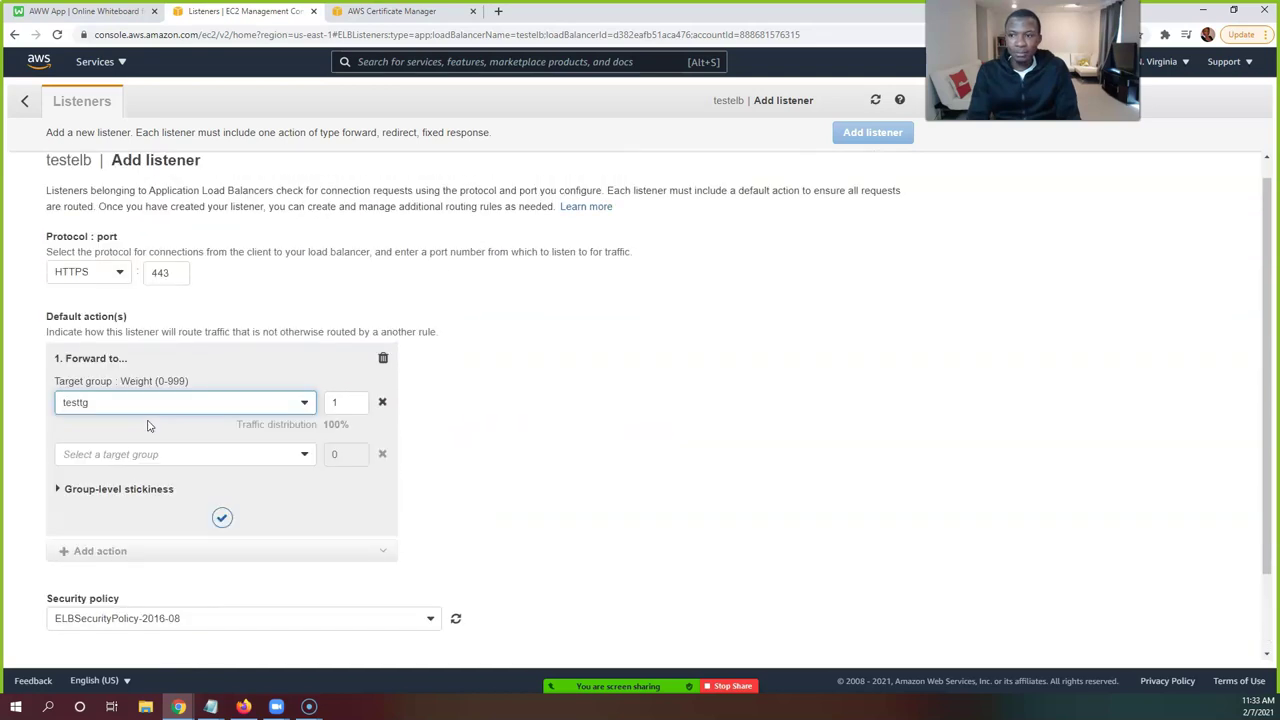
{"action": "left_click", "coordinate": [152, 476]}
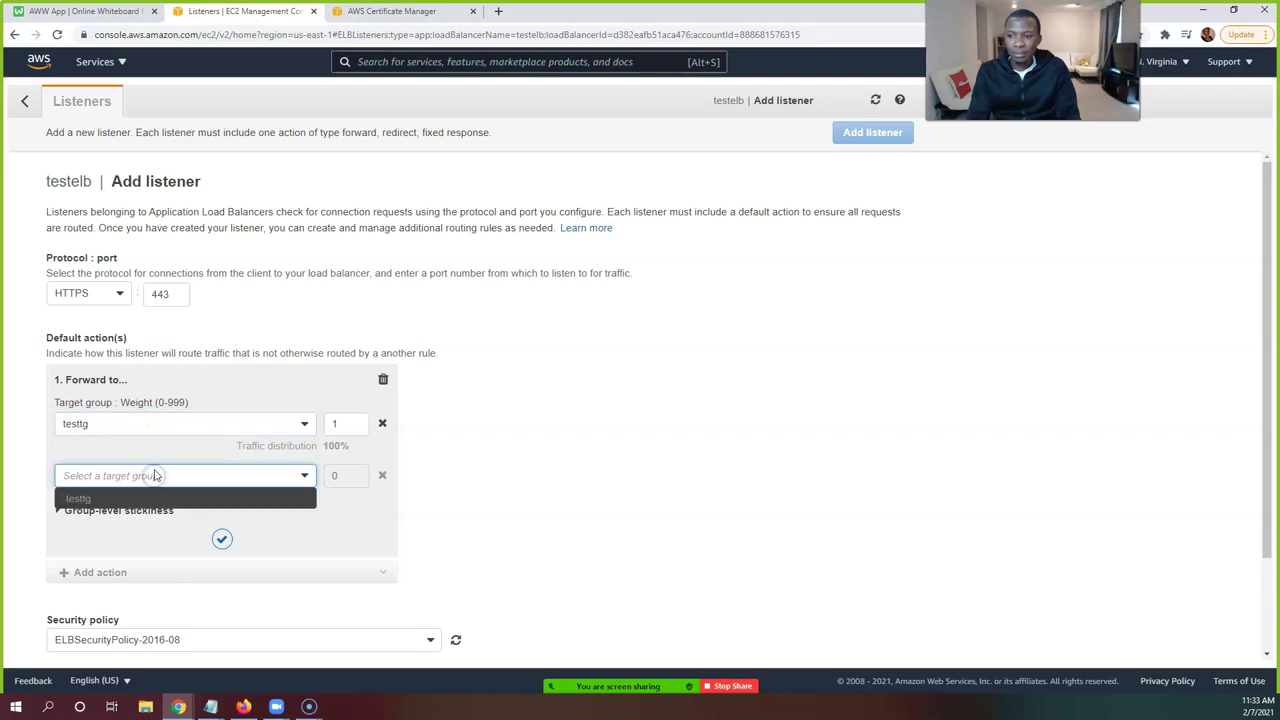
{"action": "left_click", "coordinate": [153, 459]}
Assign the *.yescertifiedaws.com ACM certificate as the default SSL certificate and create the HTTPS listener
{"action": "scroll", "coordinate": [155, 461], "scroll_direction": "down", "scroll_amount": 2}
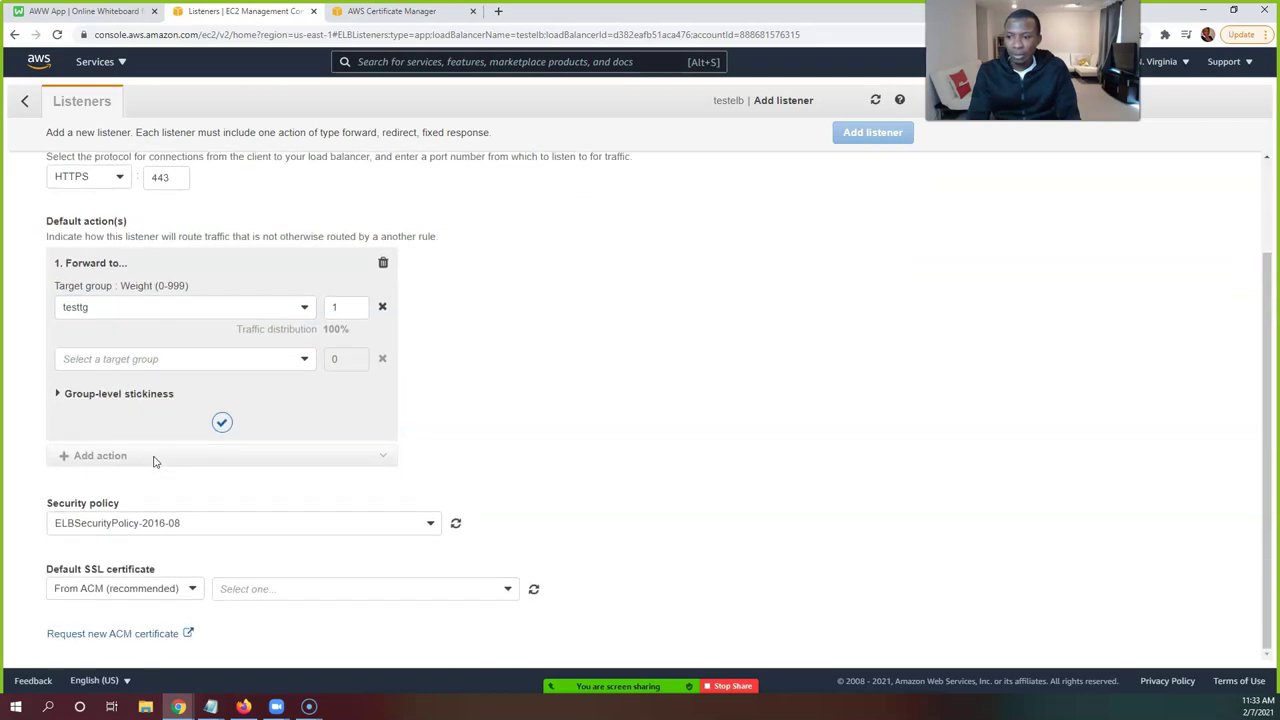
{"action": "left_click", "coordinate": [249, 591]}
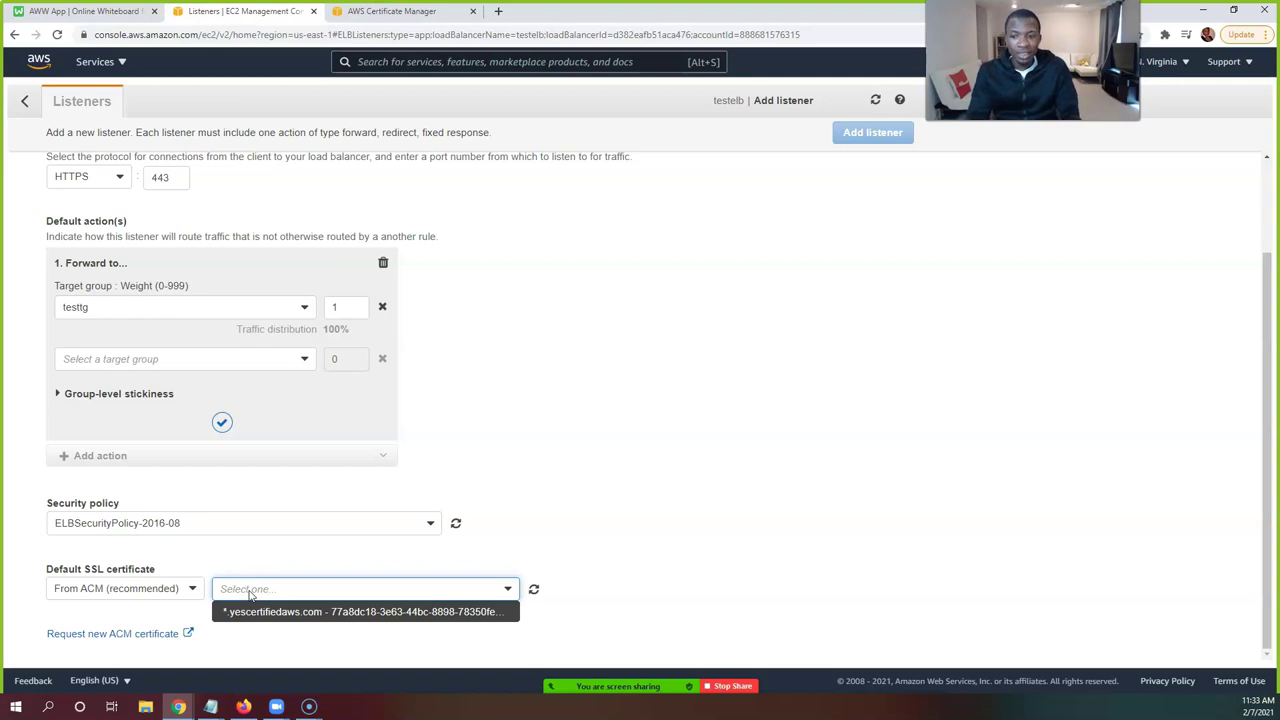
{"action": "left_click", "coordinate": [265, 612]}
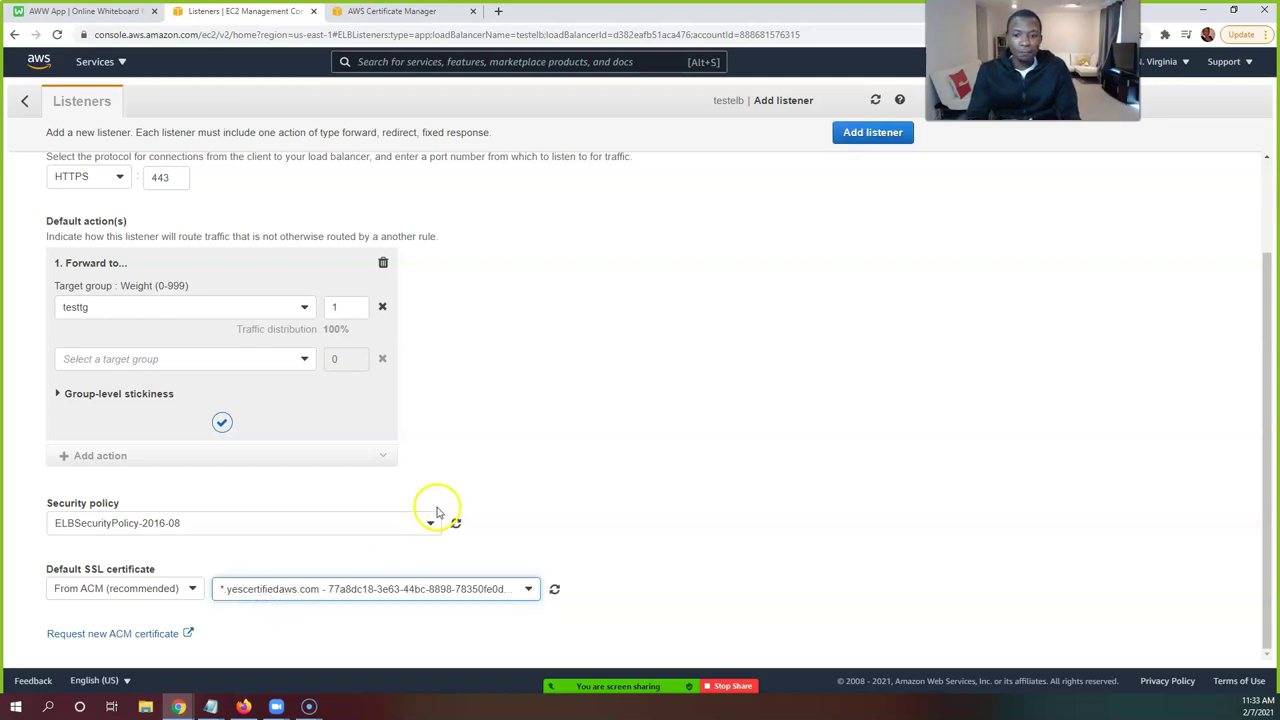
{"action": "scroll", "coordinate": [435, 513], "scroll_direction": "up", "scroll_amount": 2}
{"action": "scroll", "coordinate": [435, 513], "scroll_direction": "down", "scroll_amount": 2}
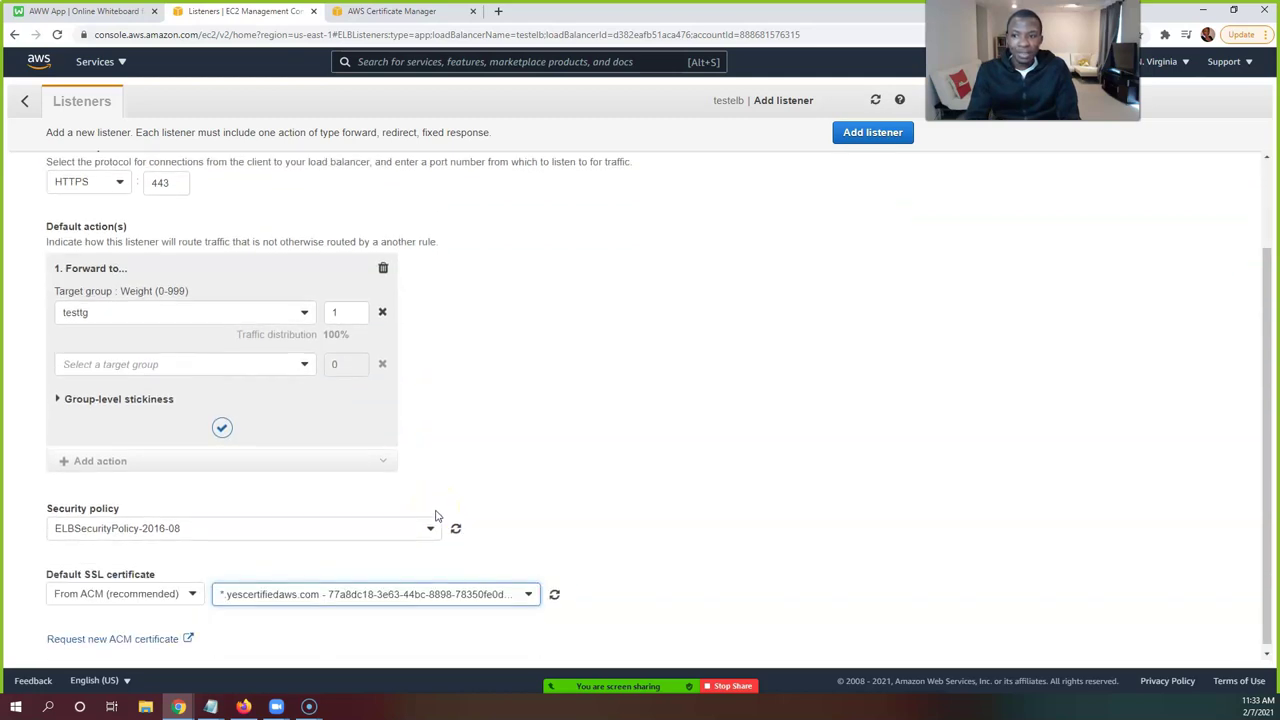
{"action": "scroll", "coordinate": [435, 513], "scroll_direction": "up", "scroll_amount": 2}
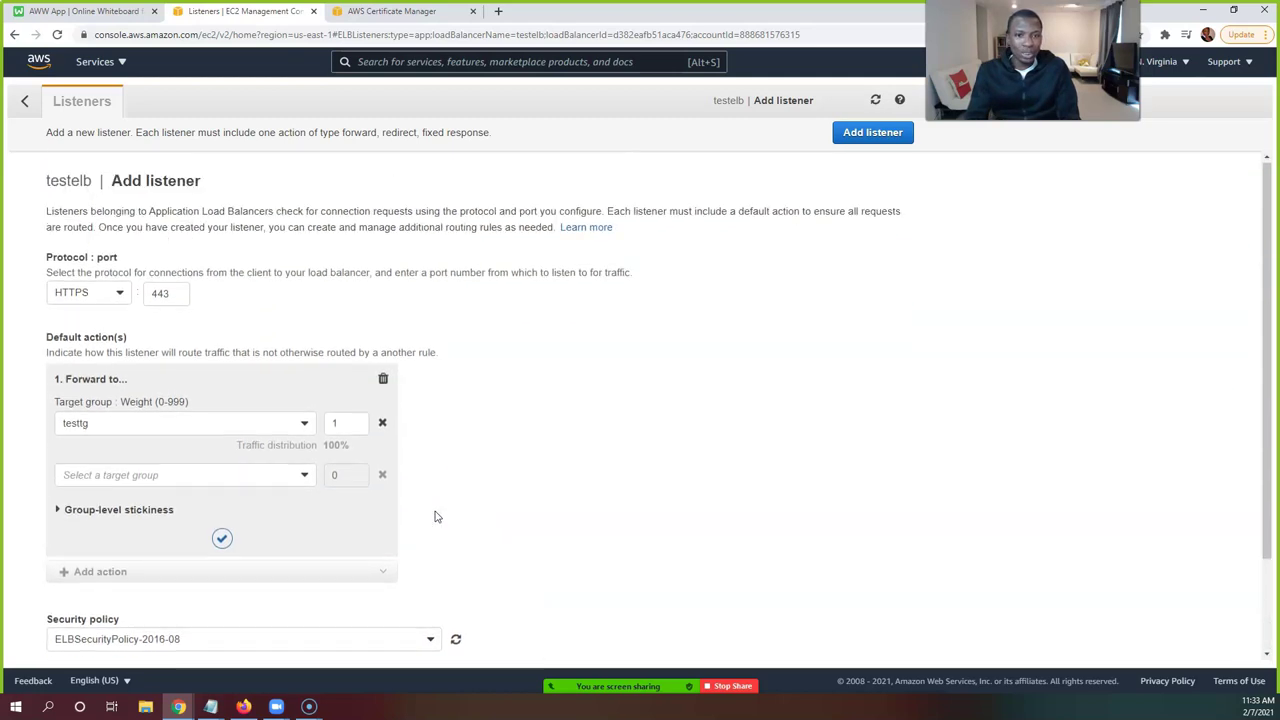
{"action": "left_click", "coordinate": [857, 134]}
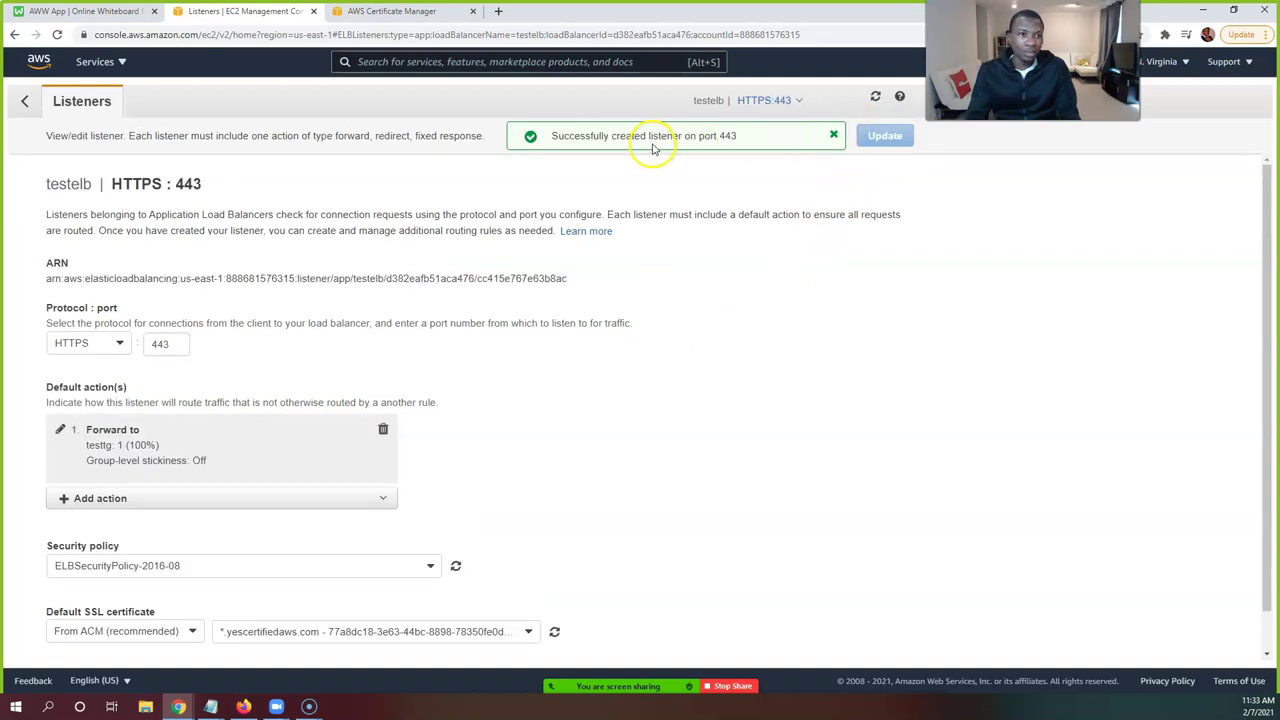
Return to testelb's listener list and compare the HTTP:80 and HTTPS:443 entries and their forwarding rules
{"action": "left_click", "coordinate": [27, 104]}
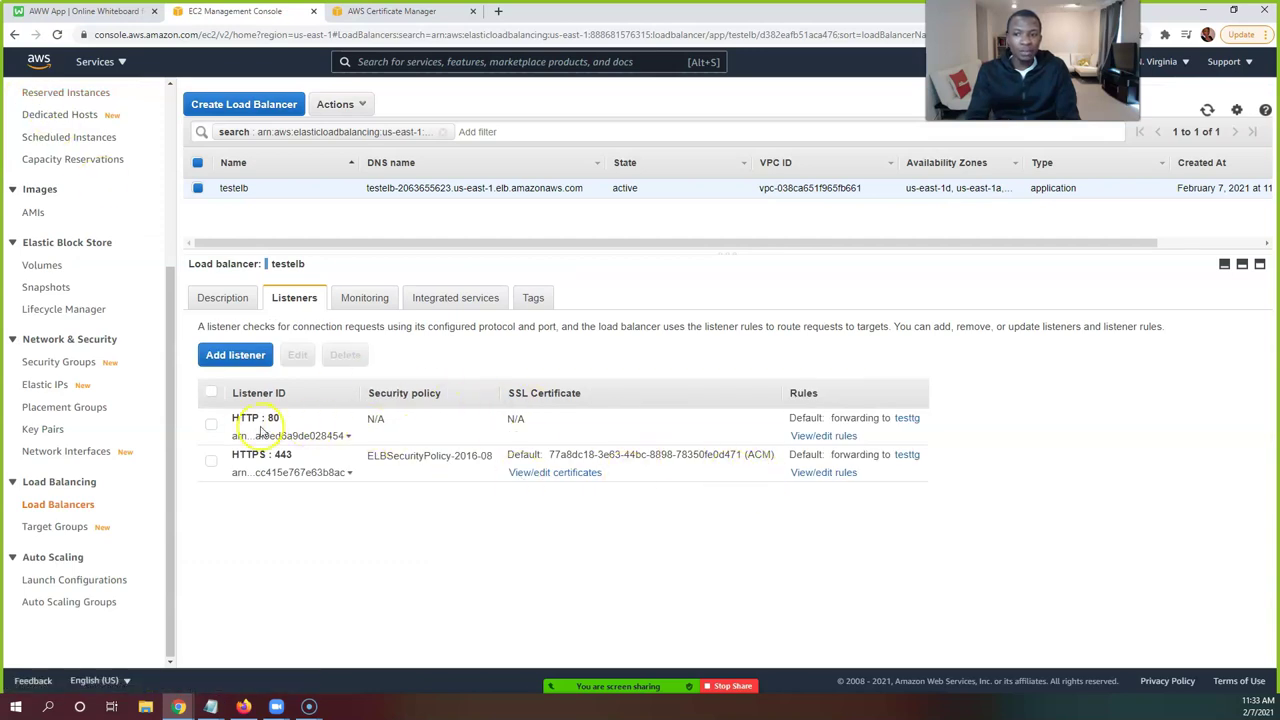
{"action": "left_click", "coordinate": [212, 430]}
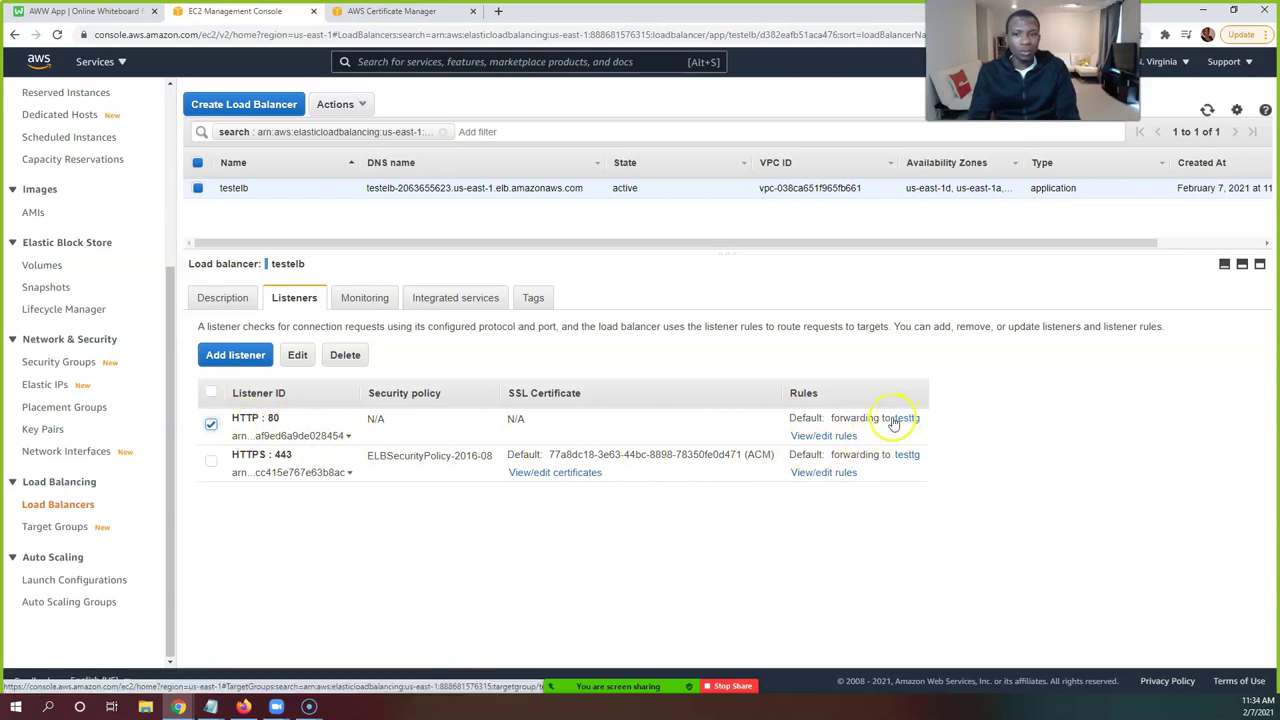
{"action": "left_click", "coordinate": [235, 453]}
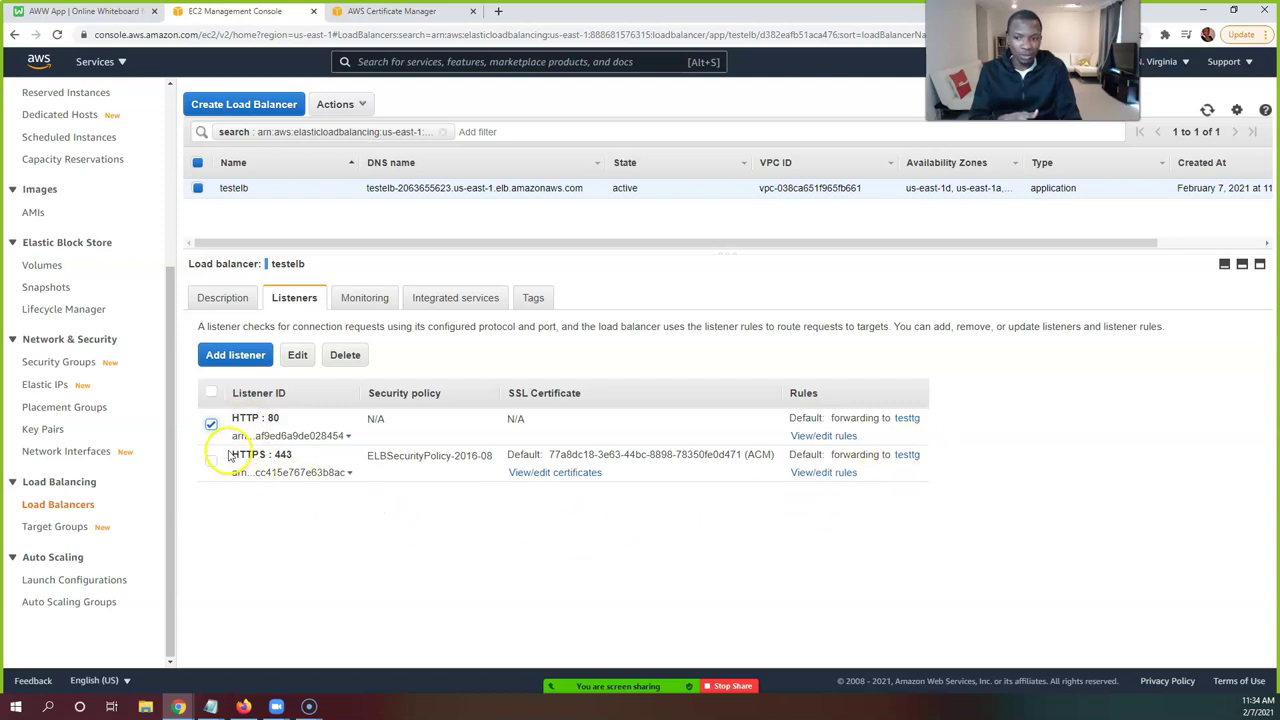
{"action": "left_click_drag", "start_coordinate": [231, 455], "coordinate": [325, 470]}
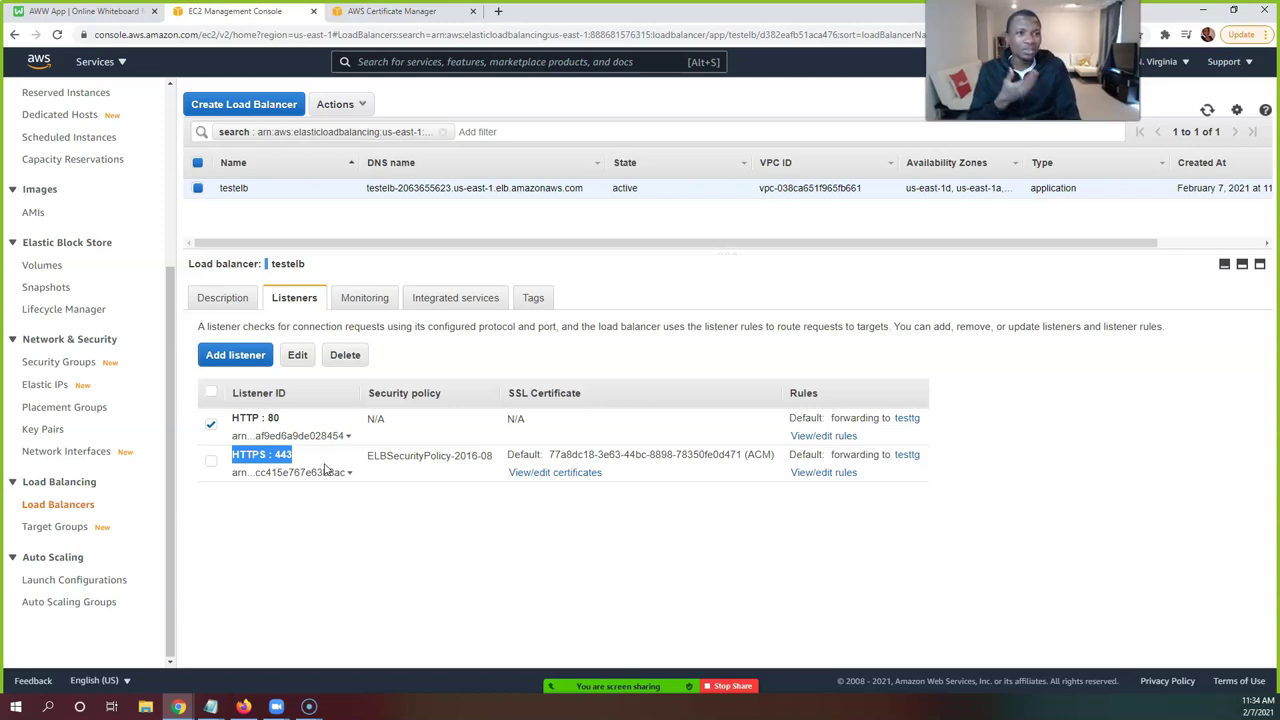
{"action": "left_click", "coordinate": [325, 470]}
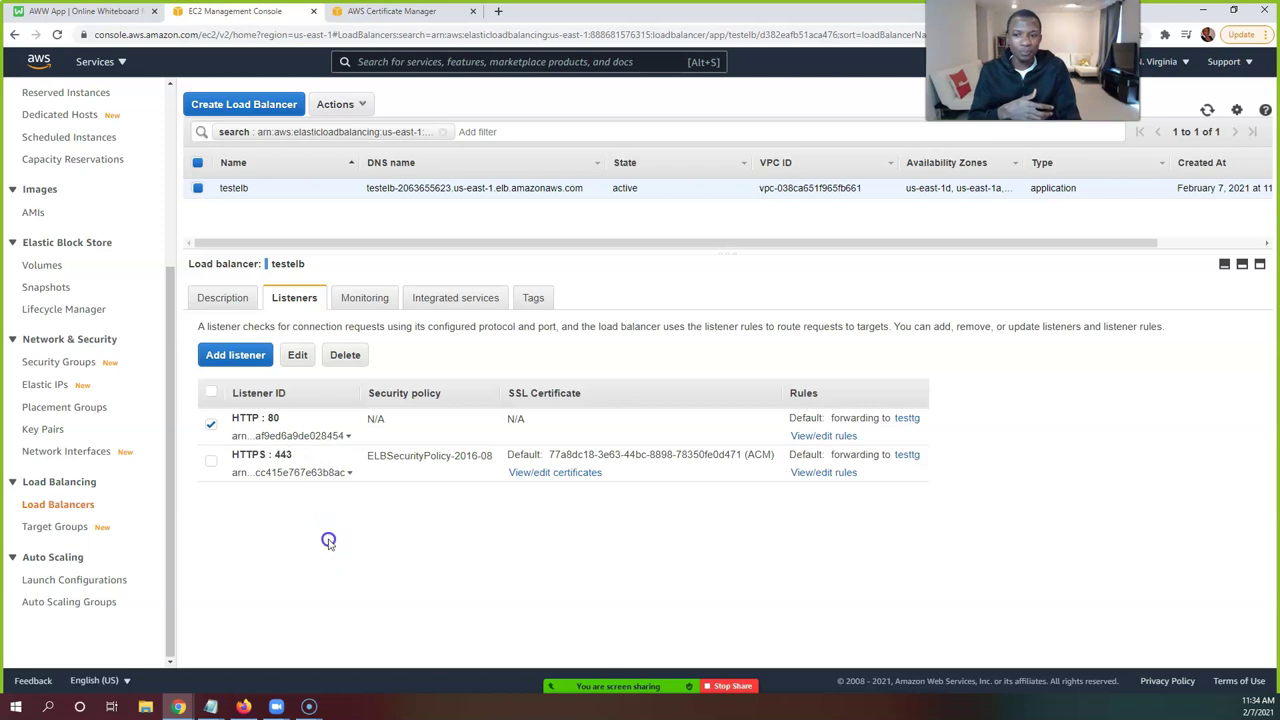
{"action": "left_click", "coordinate": [254, 448]}
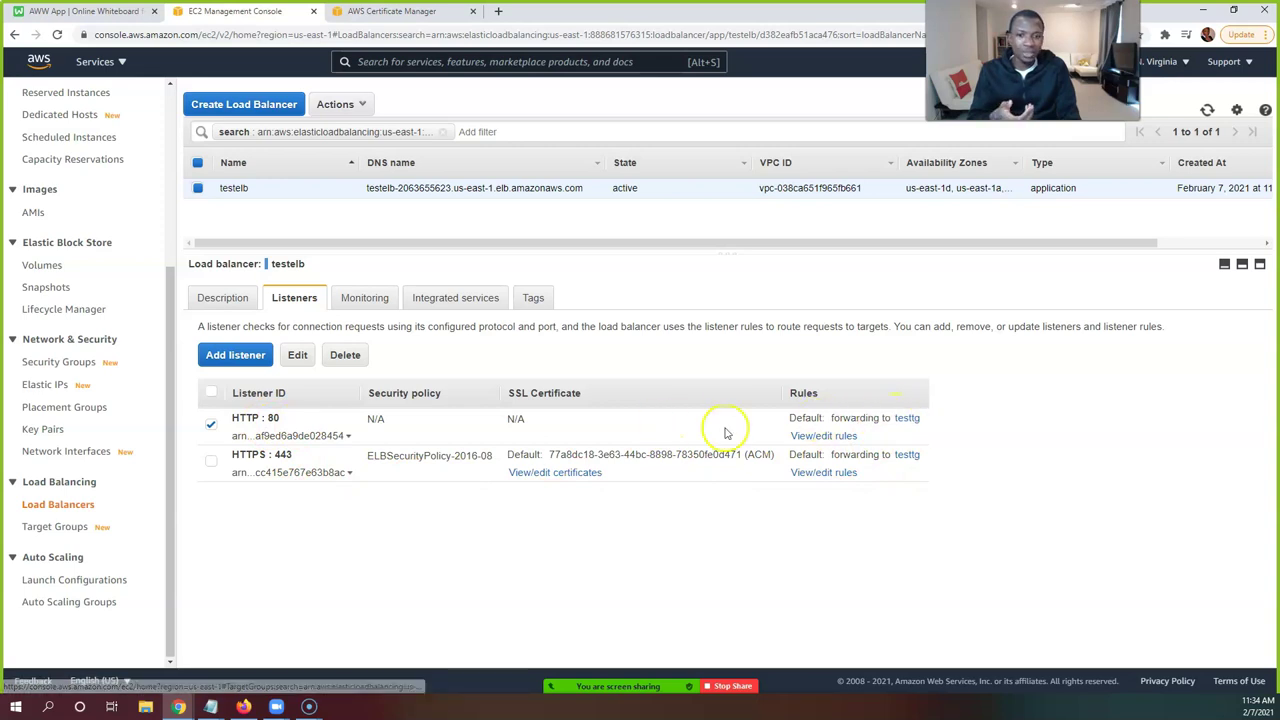
Try to edit the forward action in the default rule of testelb's HTTP:80 listener
{"action": "left_click", "coordinate": [823, 440]}
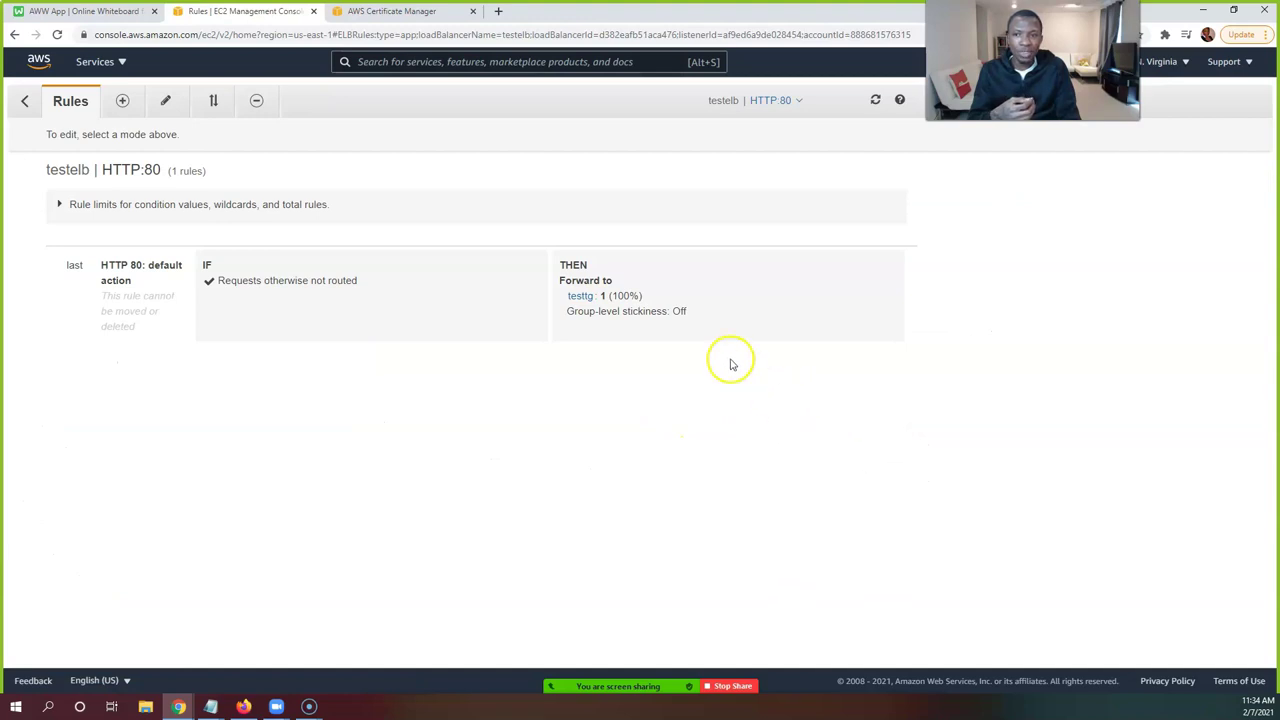
{"action": "left_click", "coordinate": [167, 104]}
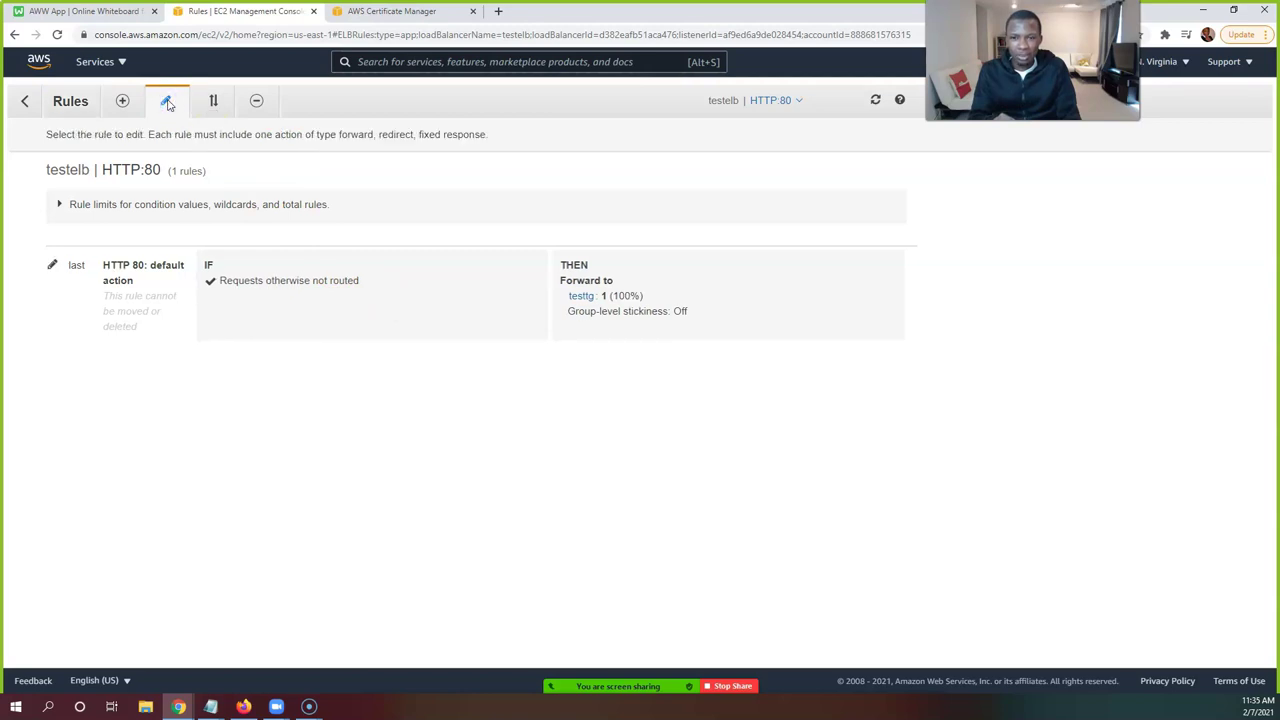
{"action": "left_click", "coordinate": [51, 268]}
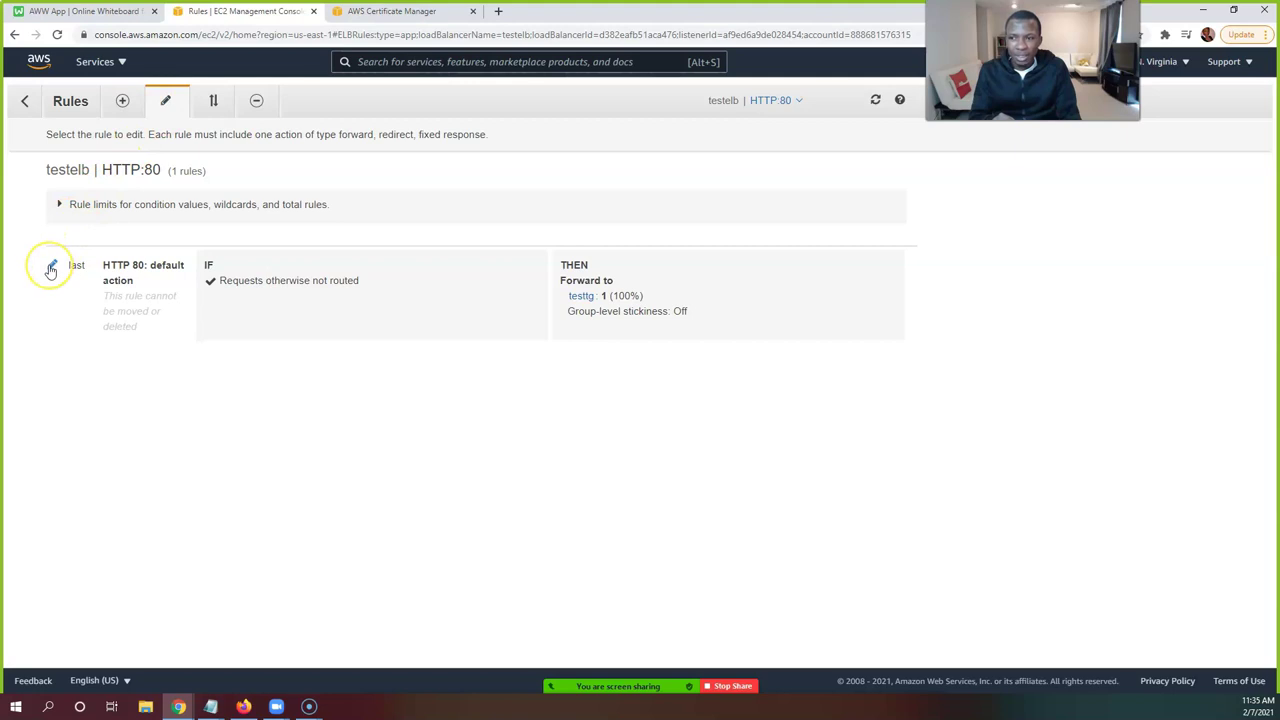
{"action": "left_click", "coordinate": [51, 269]}
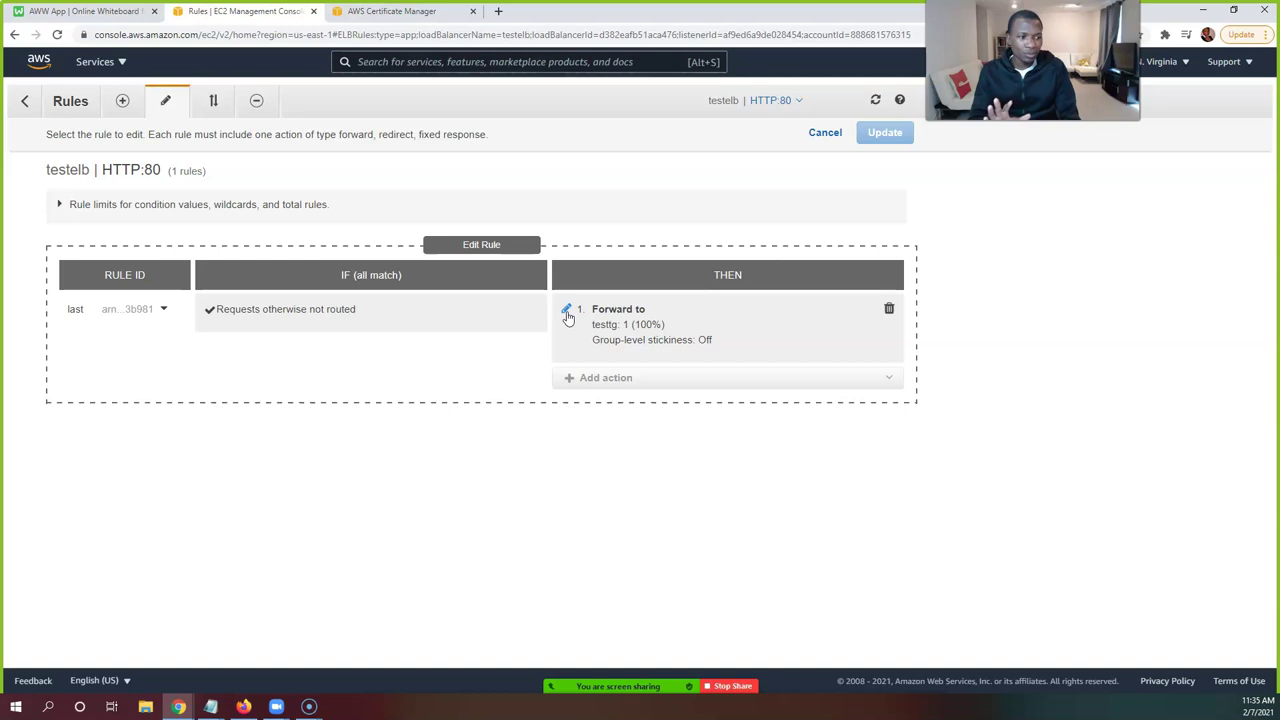
{"action": "left_click", "coordinate": [567, 313]}
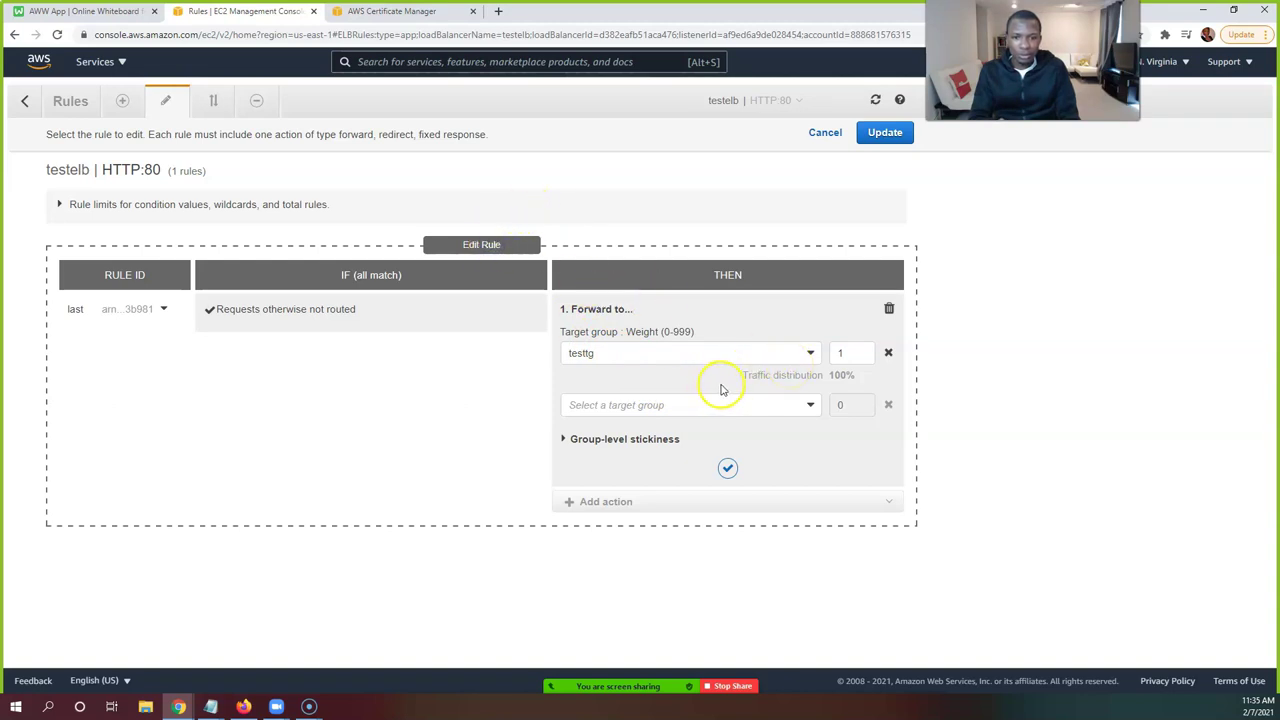
{"action": "left_click", "coordinate": [818, 133]}
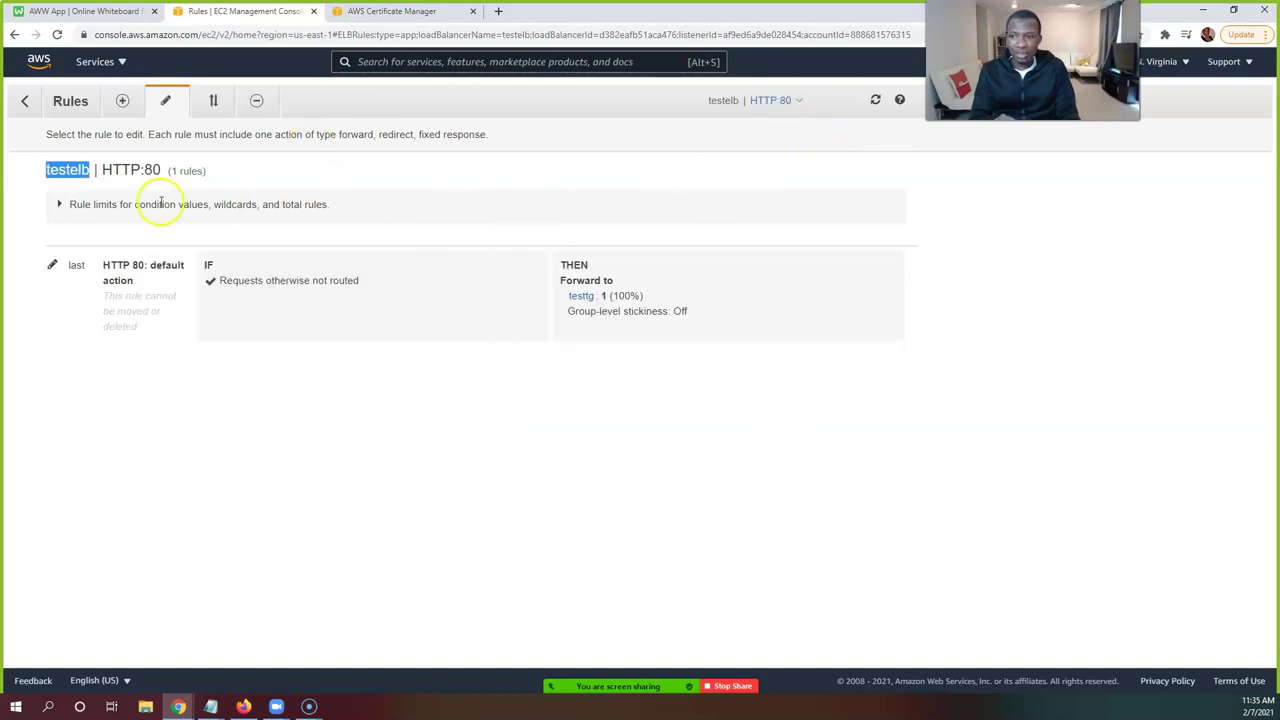
{"action": "left_click", "coordinate": [27, 103]}
{"action": "left_click", "coordinate": [211, 428]}
{"action": "left_click", "coordinate": [296, 358]}
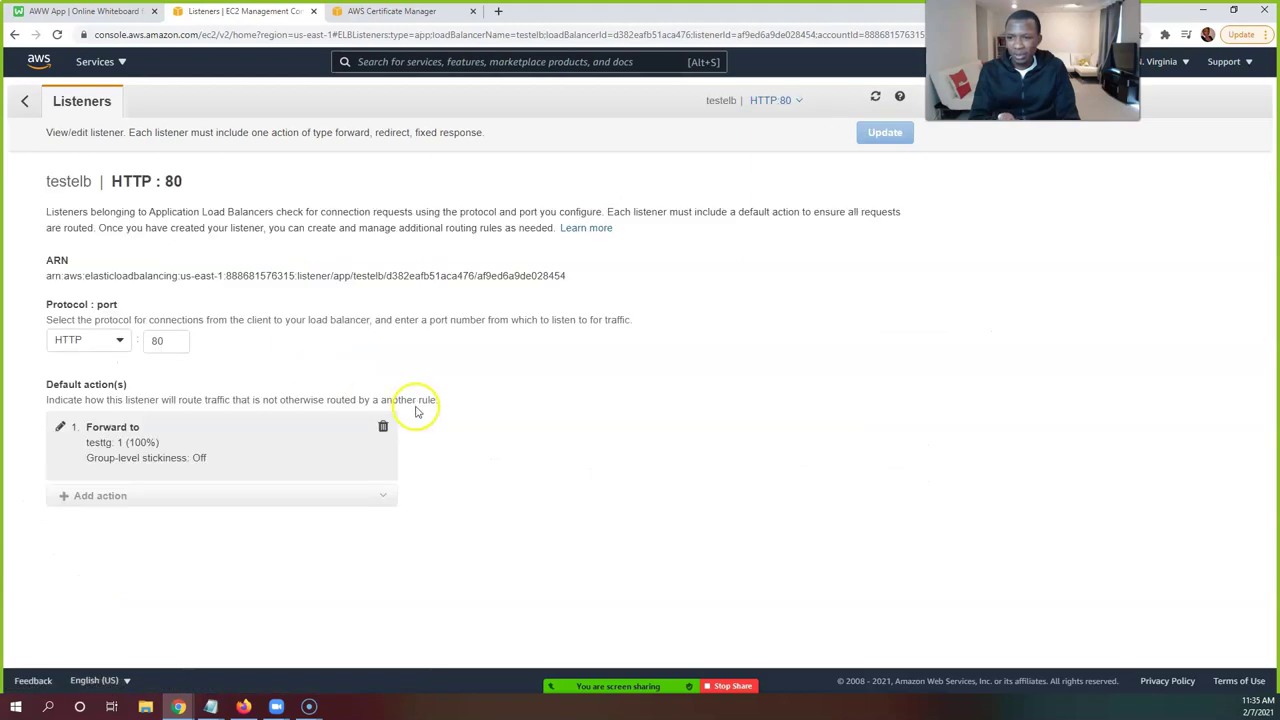
{"action": "left_click", "coordinate": [61, 430]}
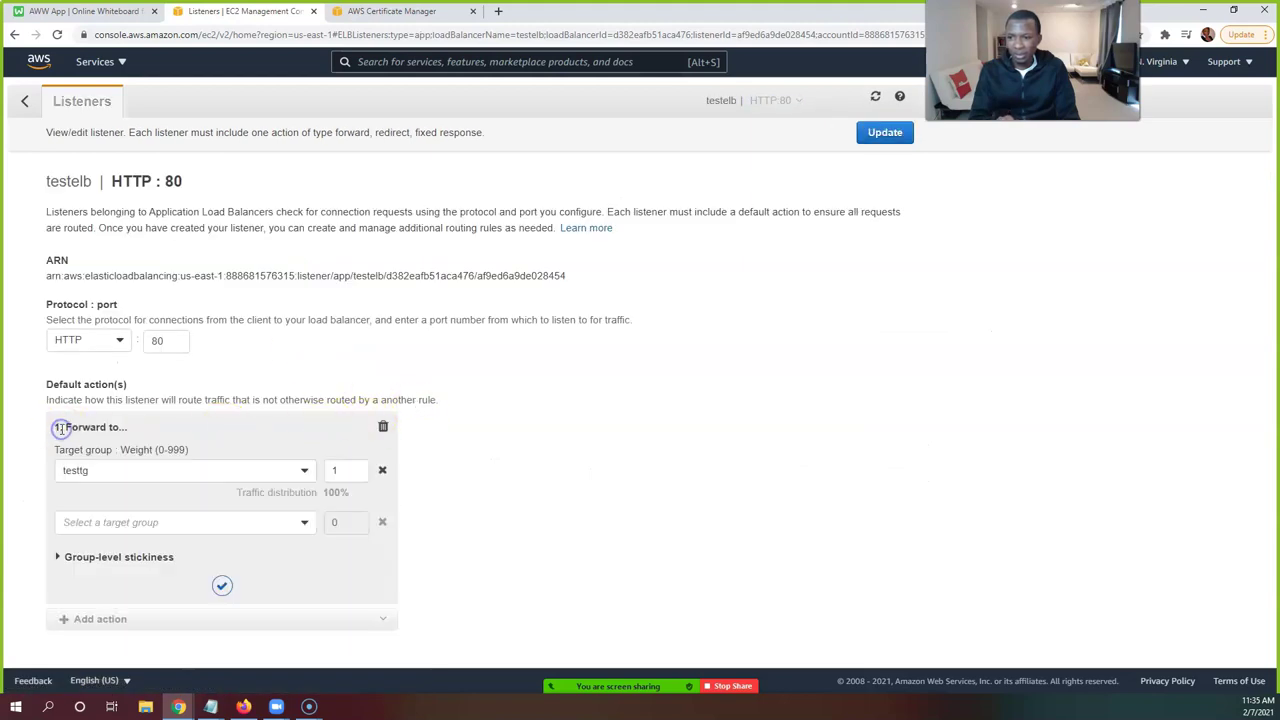
{"action": "left_click", "coordinate": [24, 100]}
{"action": "left_click", "coordinate": [495, 257]}
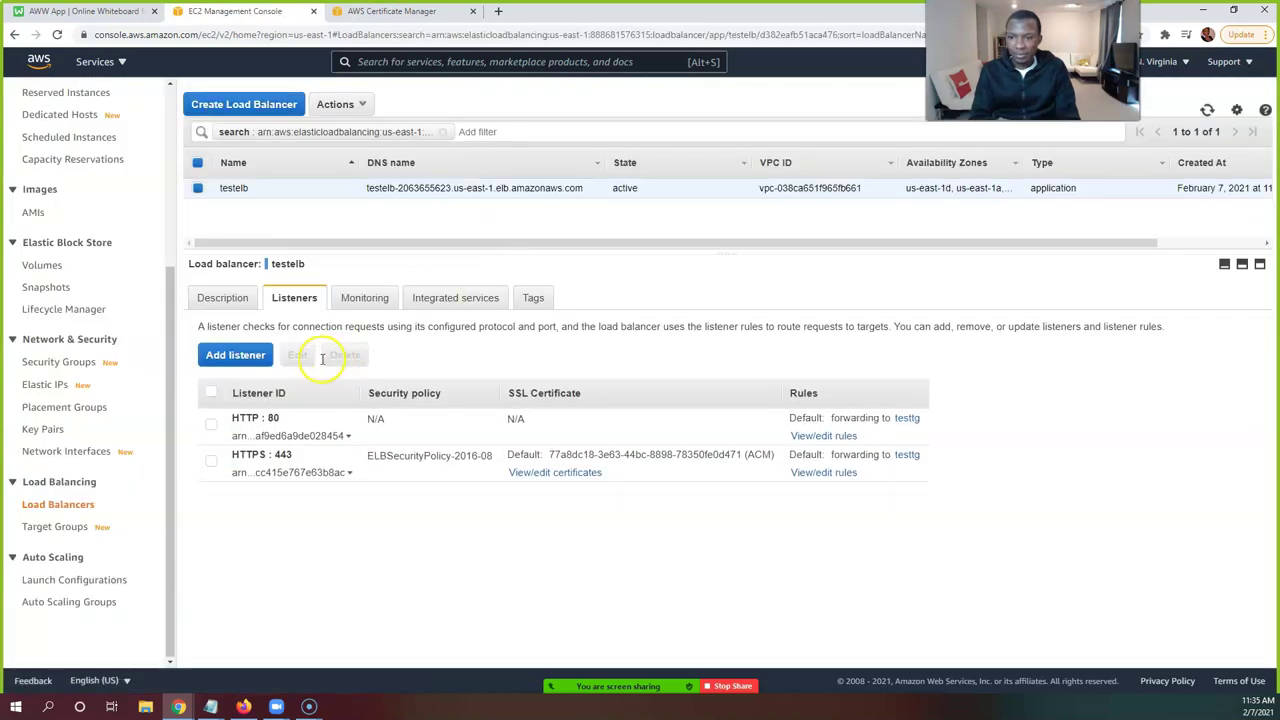
{"action": "left_click", "coordinate": [211, 424]}
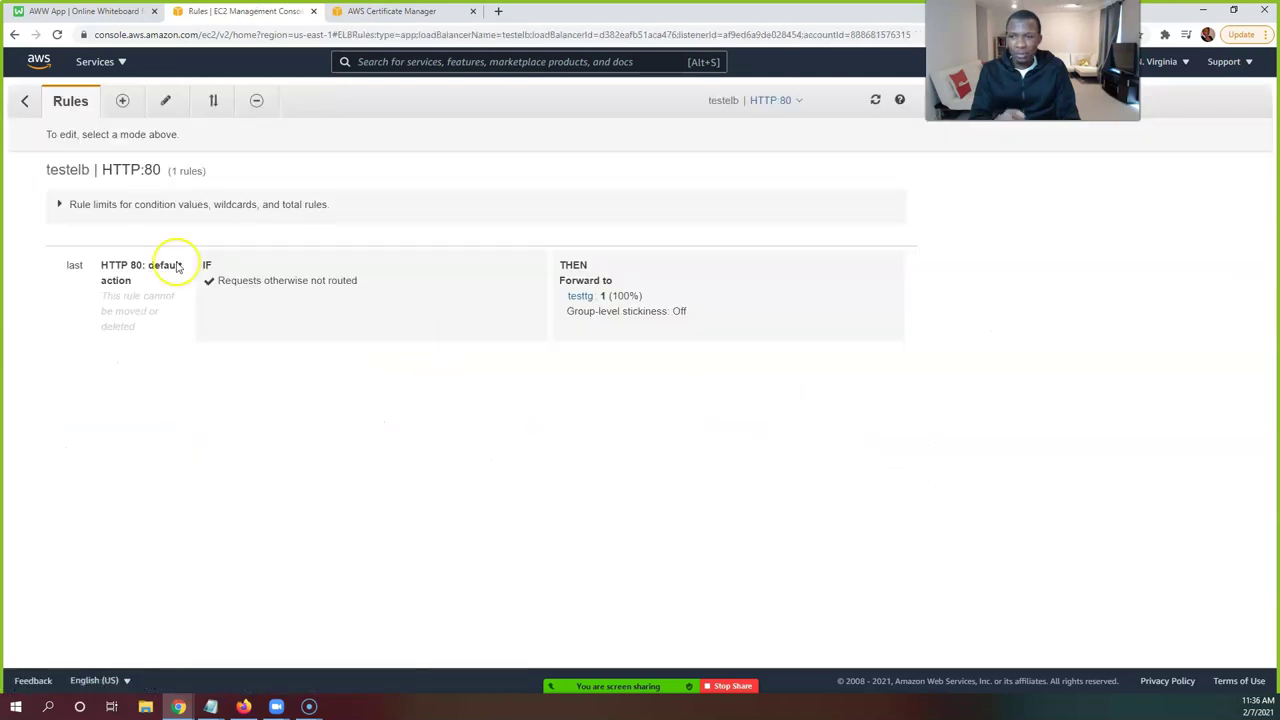
{"action": "left_click", "coordinate": [25, 101]}
{"action": "left_click", "coordinate": [211, 424]}
{"action": "left_click", "coordinate": [297, 362]}
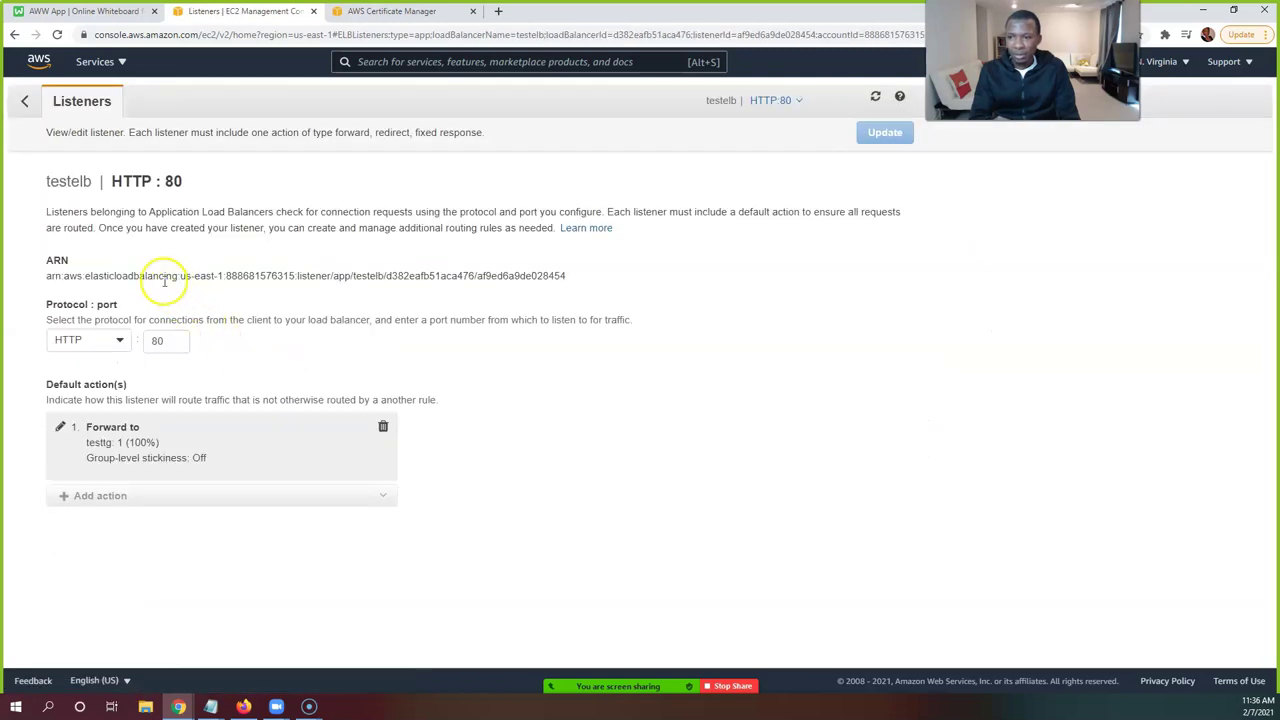
{"action": "left_click", "coordinate": [25, 101]}
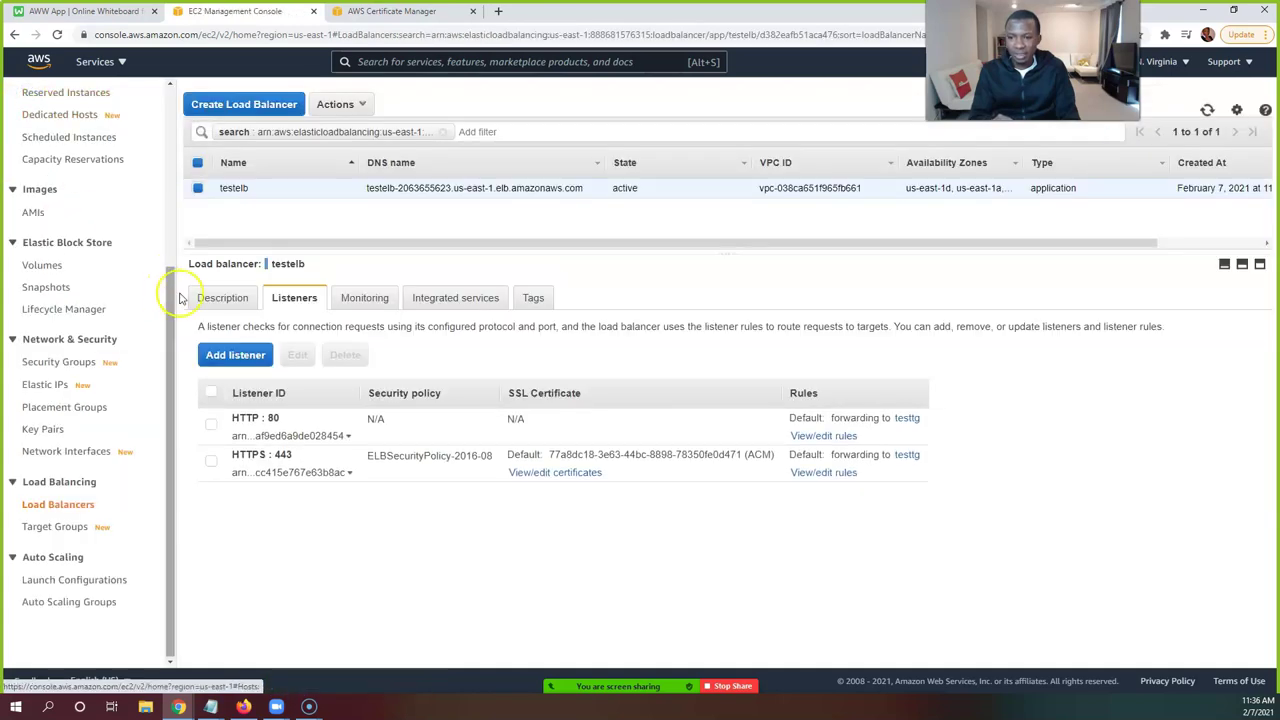
Open testelb's HTTP:80 listener for editing and delete its default action that forwards to testtg
{"action": "left_click", "coordinate": [212, 428]}
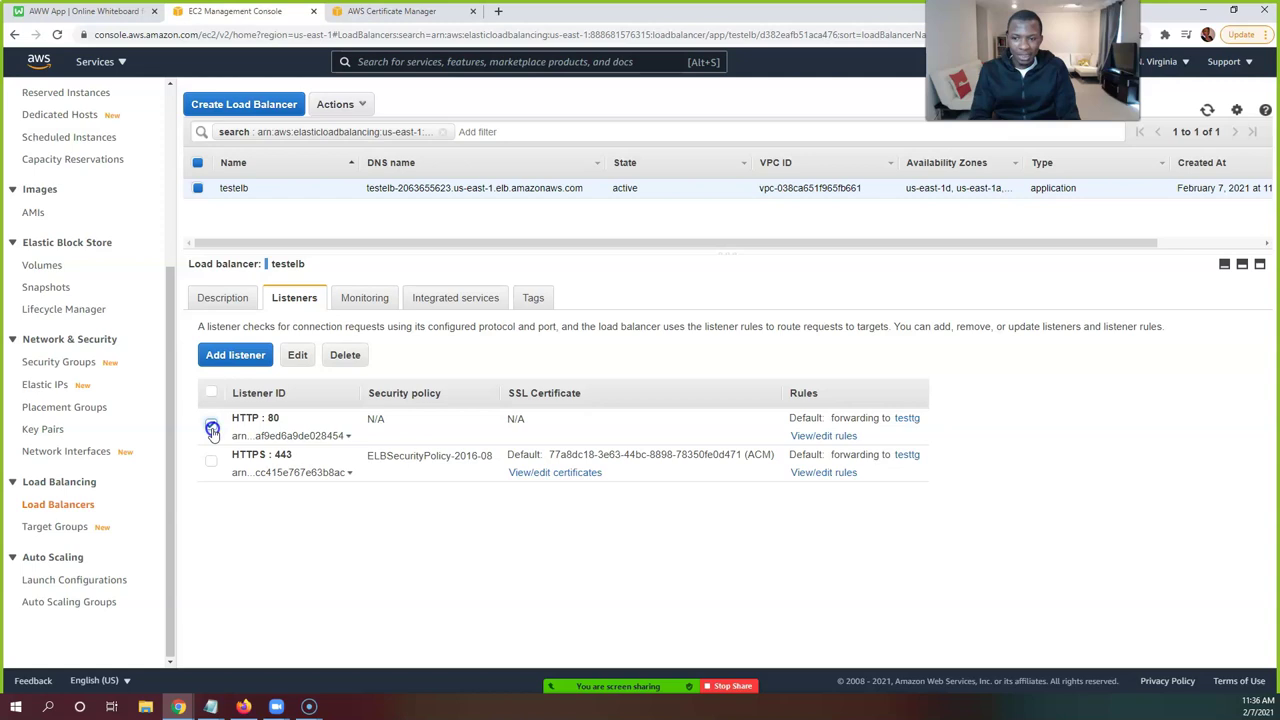
{"action": "left_click", "coordinate": [298, 366]}
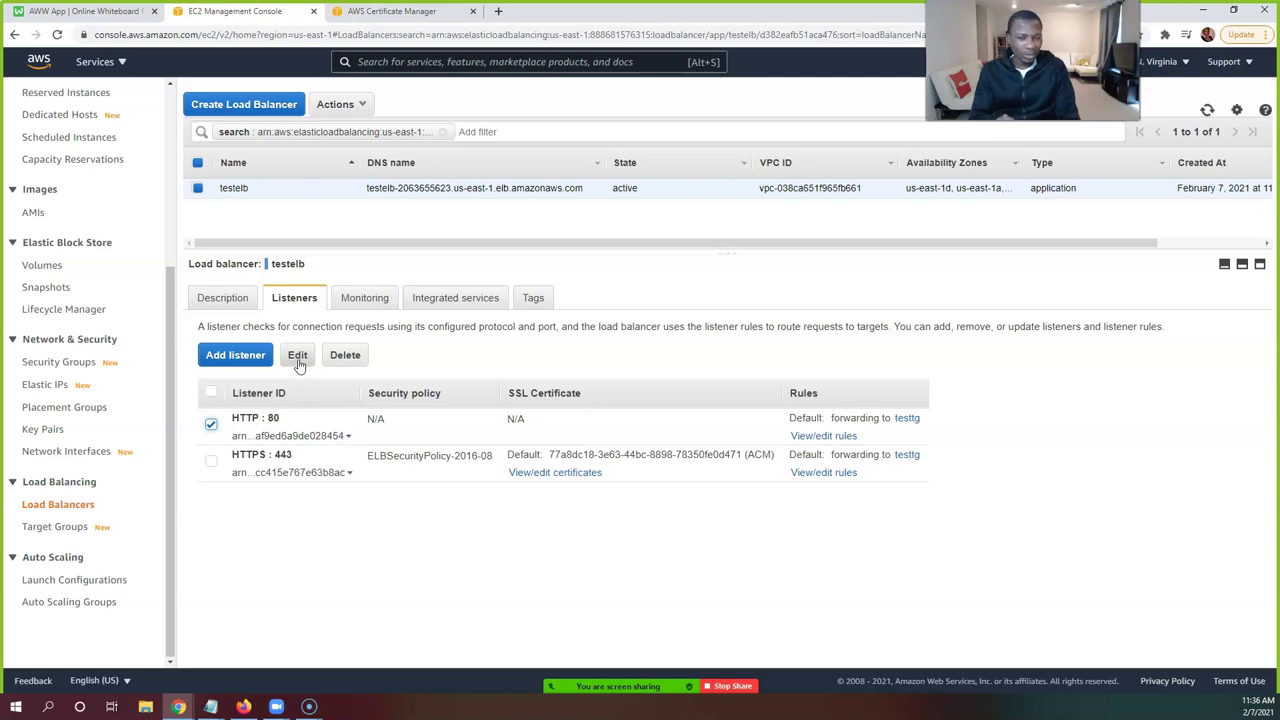
{"action": "left_click", "coordinate": [292, 358]}
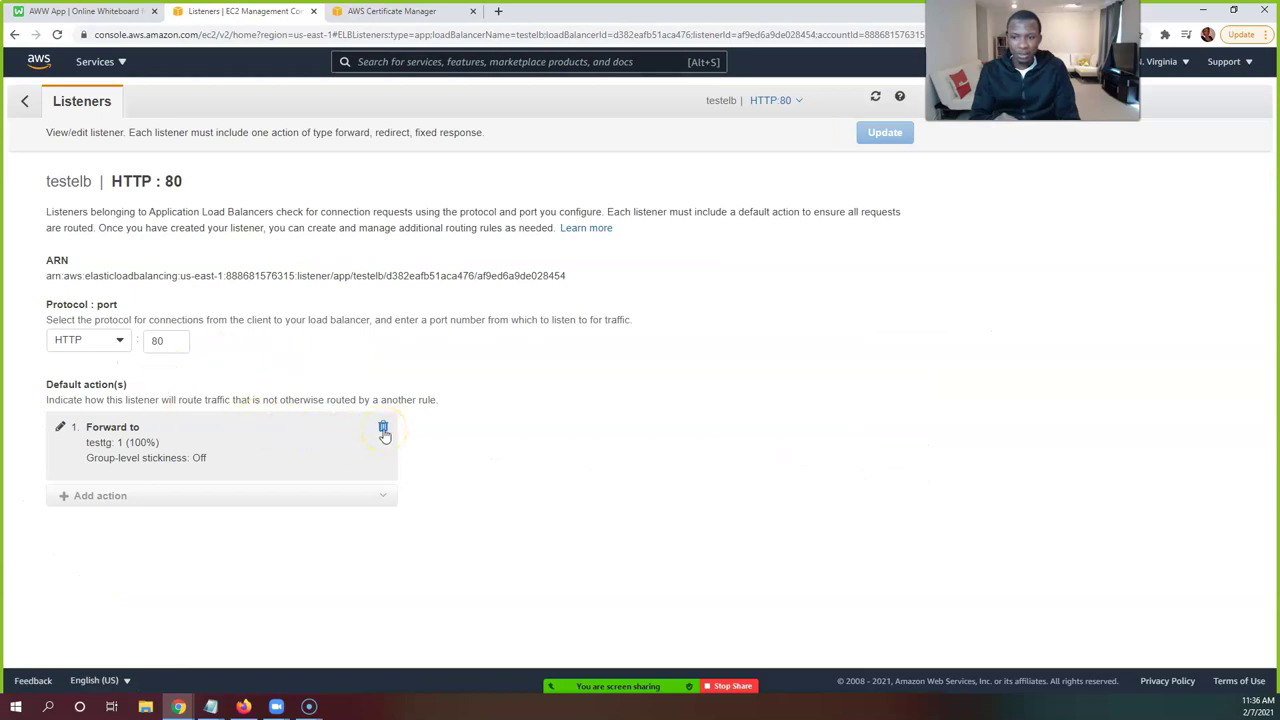
{"action": "left_click_drag", "start_coordinate": [88, 443], "coordinate": [329, 463]}
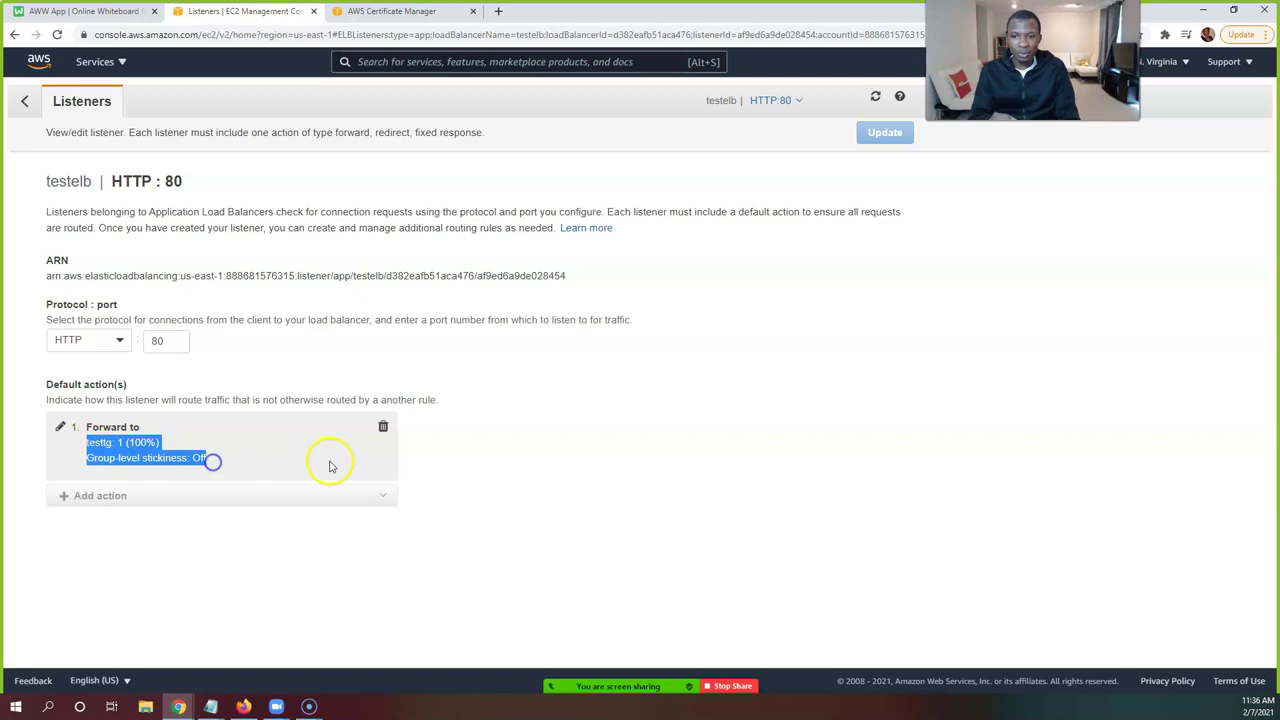
{"action": "left_click", "coordinate": [62, 428]}
{"action": "left_click_drag", "start_coordinate": [89, 431], "coordinate": [105, 424]}
{"action": "left_click", "coordinate": [105, 424]}
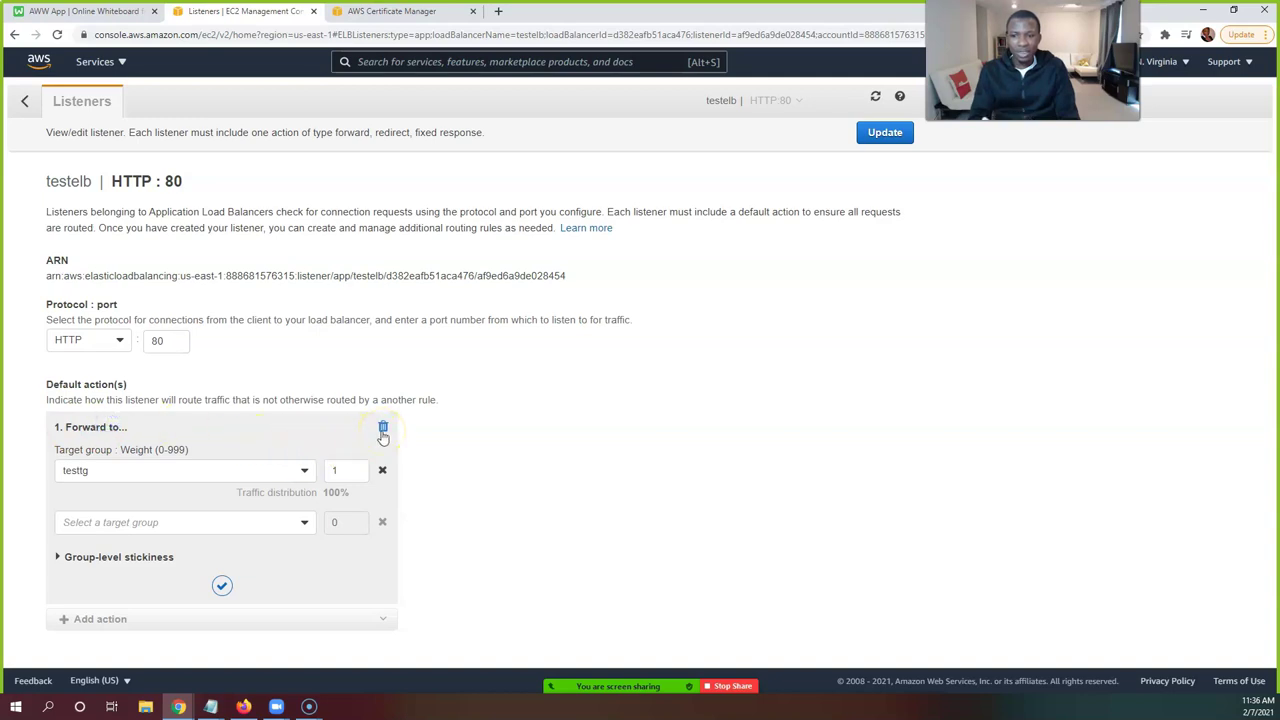
{"action": "left_click", "coordinate": [383, 429]}
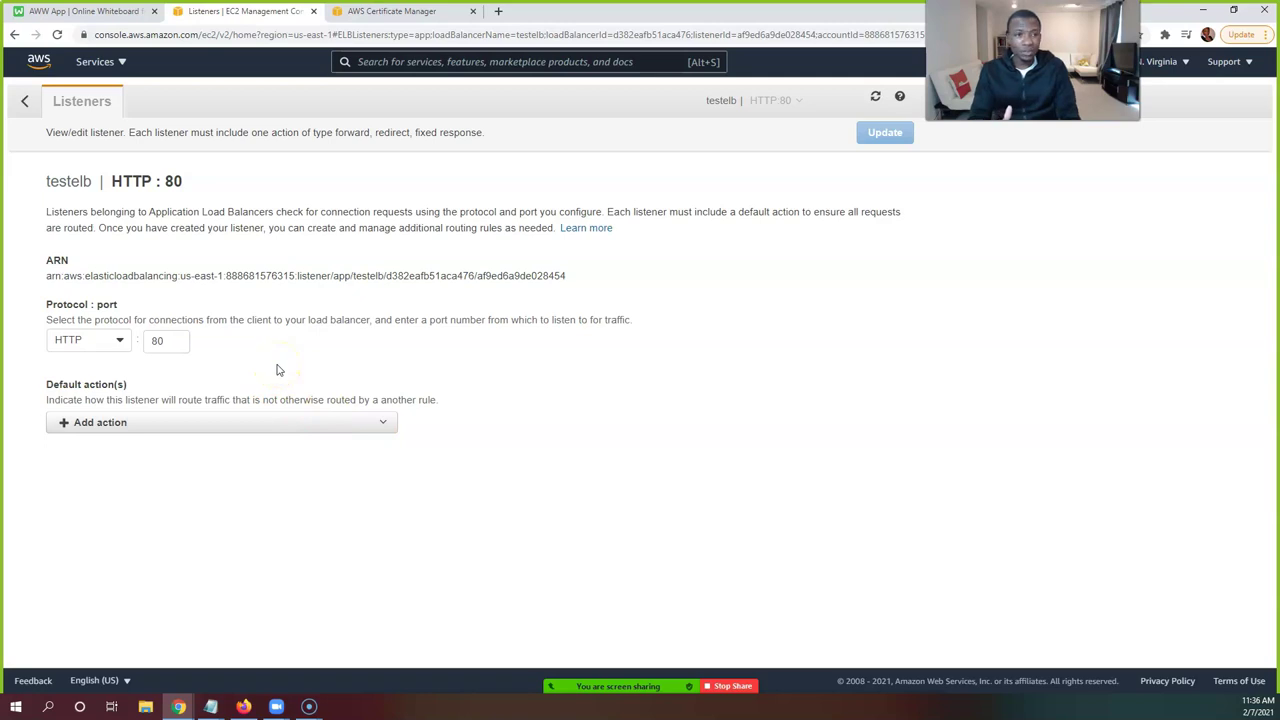
Add a default redirect to HTTPS port 443 with original host, path, query and 301 - Permanently moved, update the listener, and check its rule in the listener list
{"action": "left_click", "coordinate": [211, 423]}
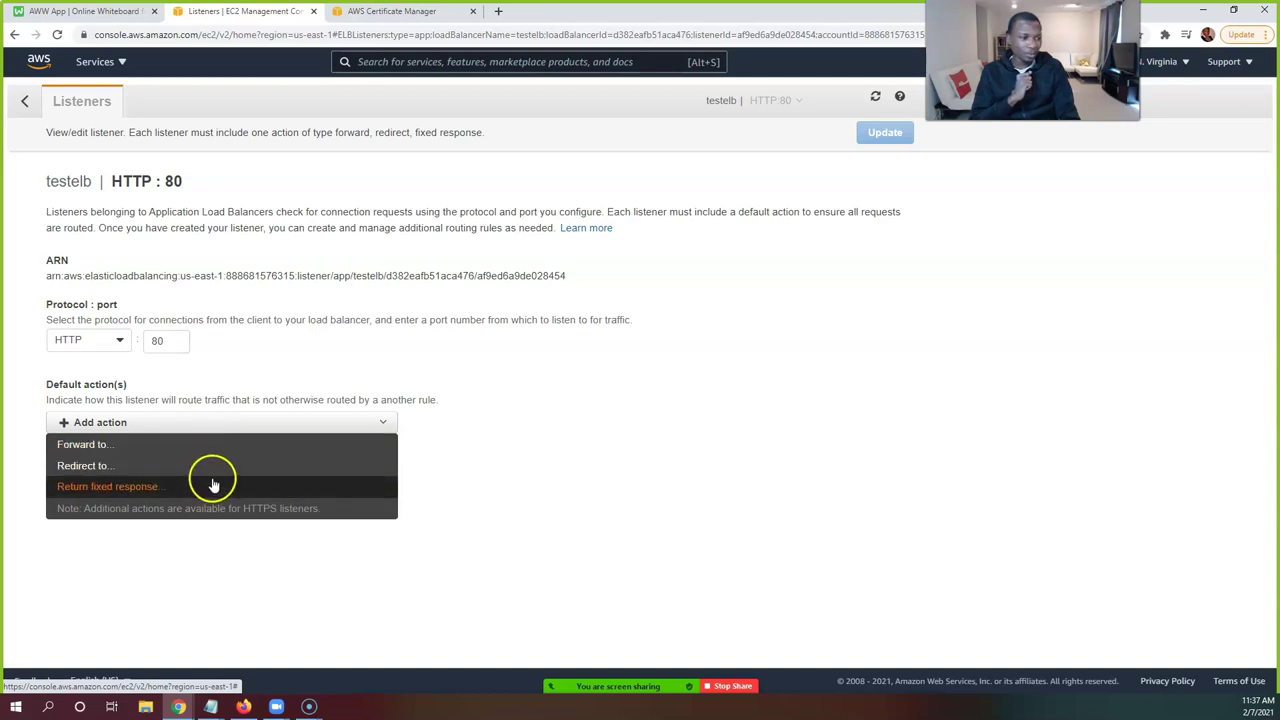
{"action": "left_click", "coordinate": [213, 466]}
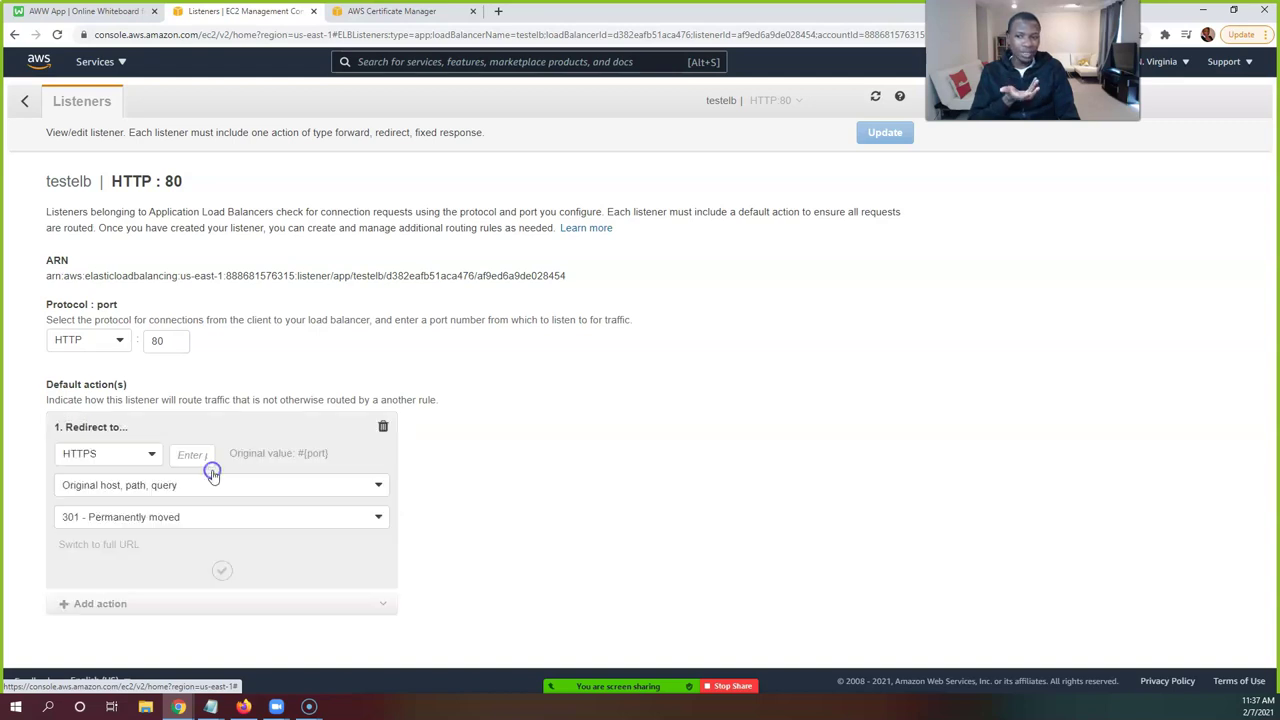
{"action": "left_click", "coordinate": [151, 457]}
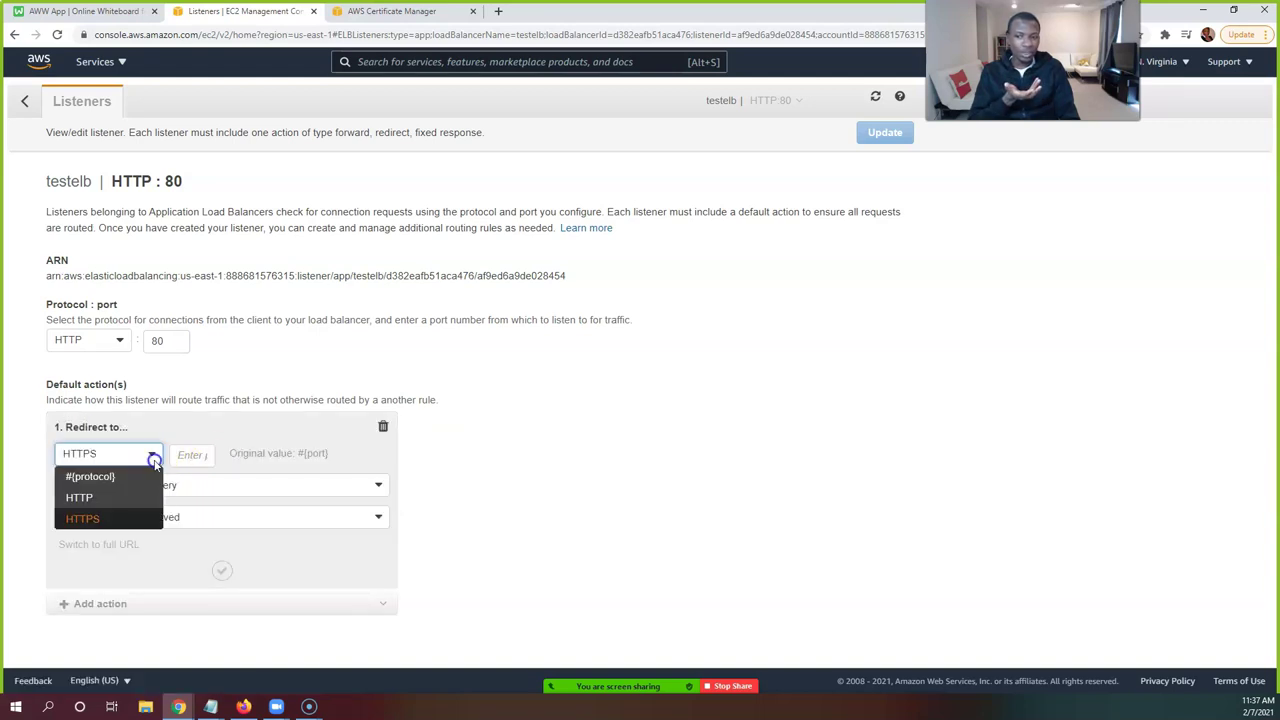
{"action": "left_click", "coordinate": [155, 463]}
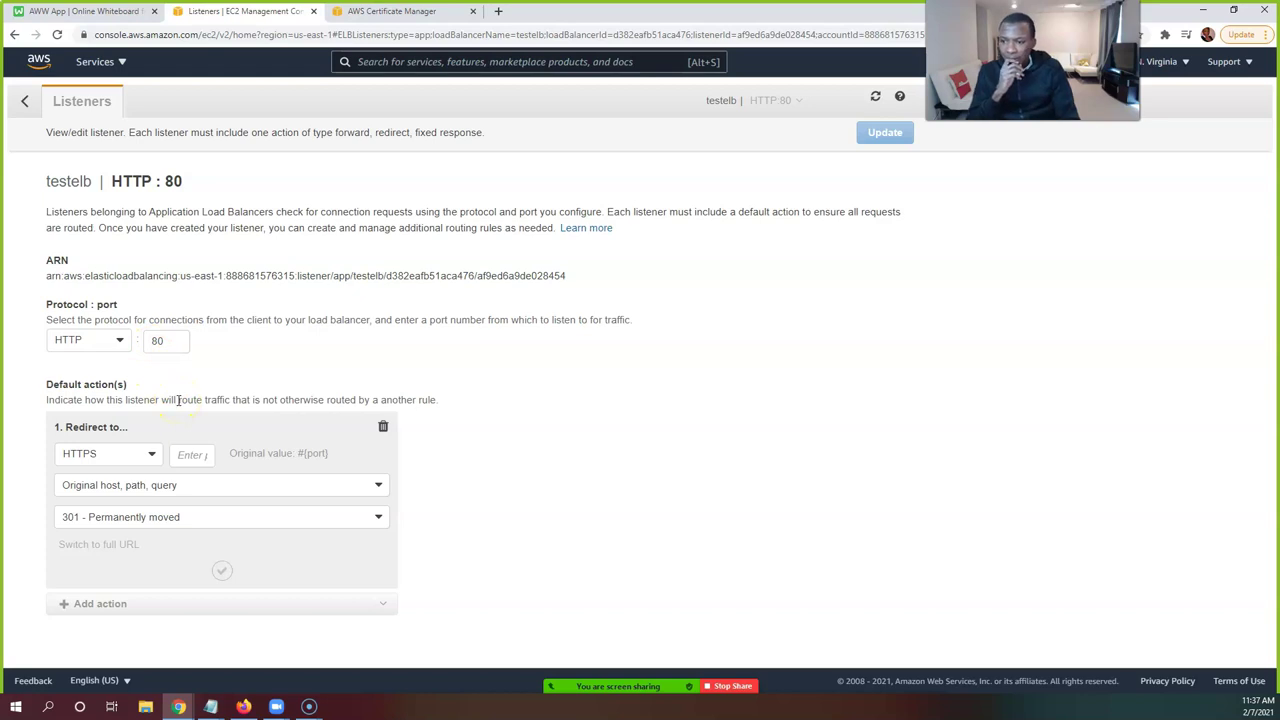
{"action": "left_click", "coordinate": [198, 455]}
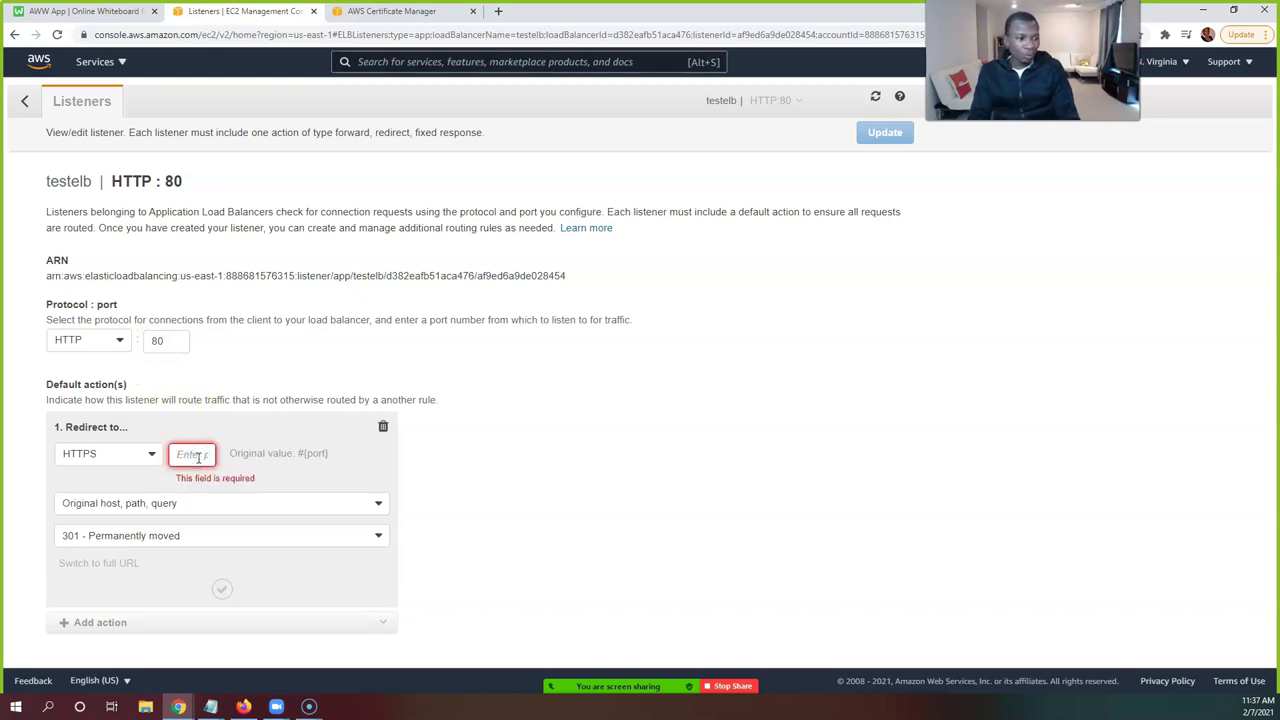
{"action": "type", "text": "443"}
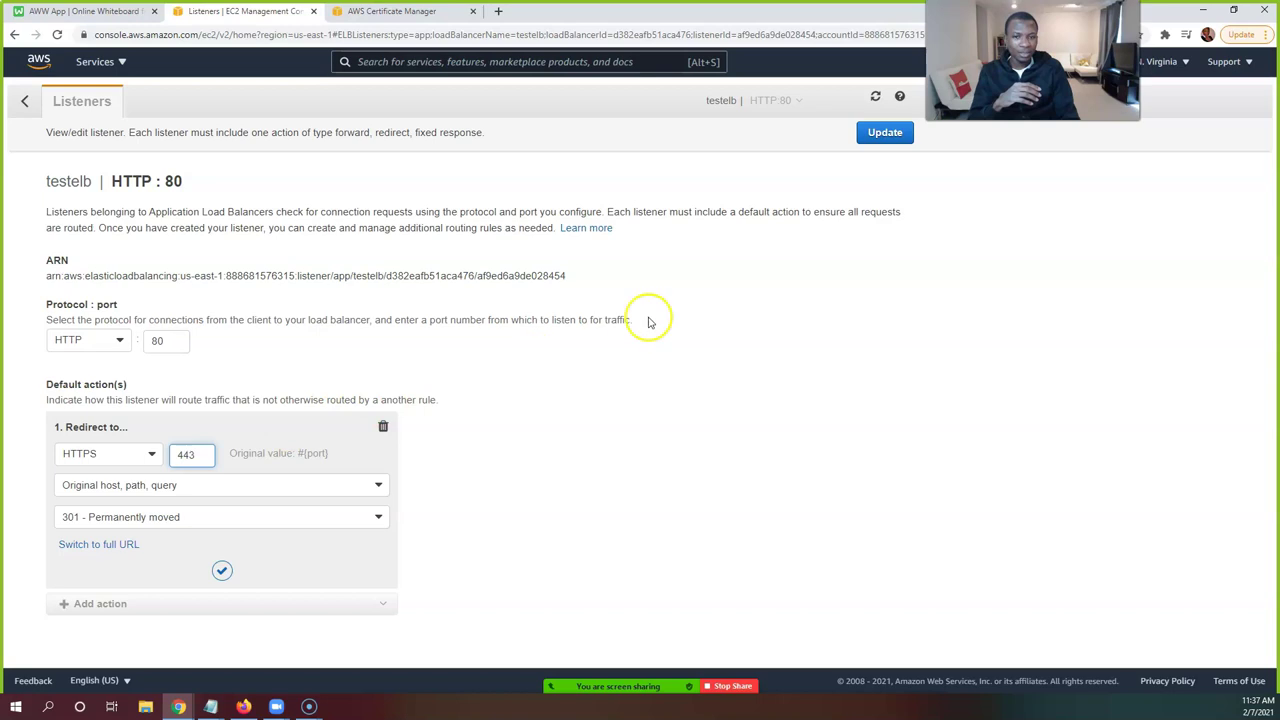
{"action": "left_click", "coordinate": [873, 141]}
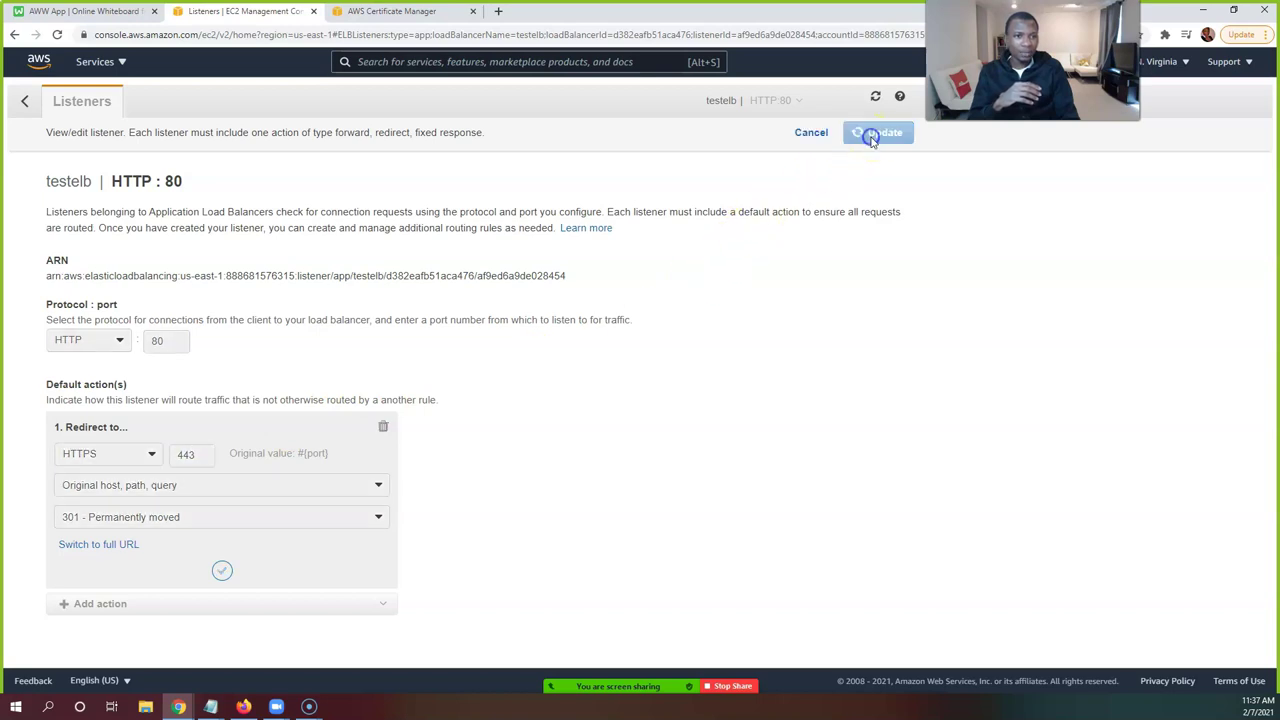
{"action": "left_click", "coordinate": [24, 101]}
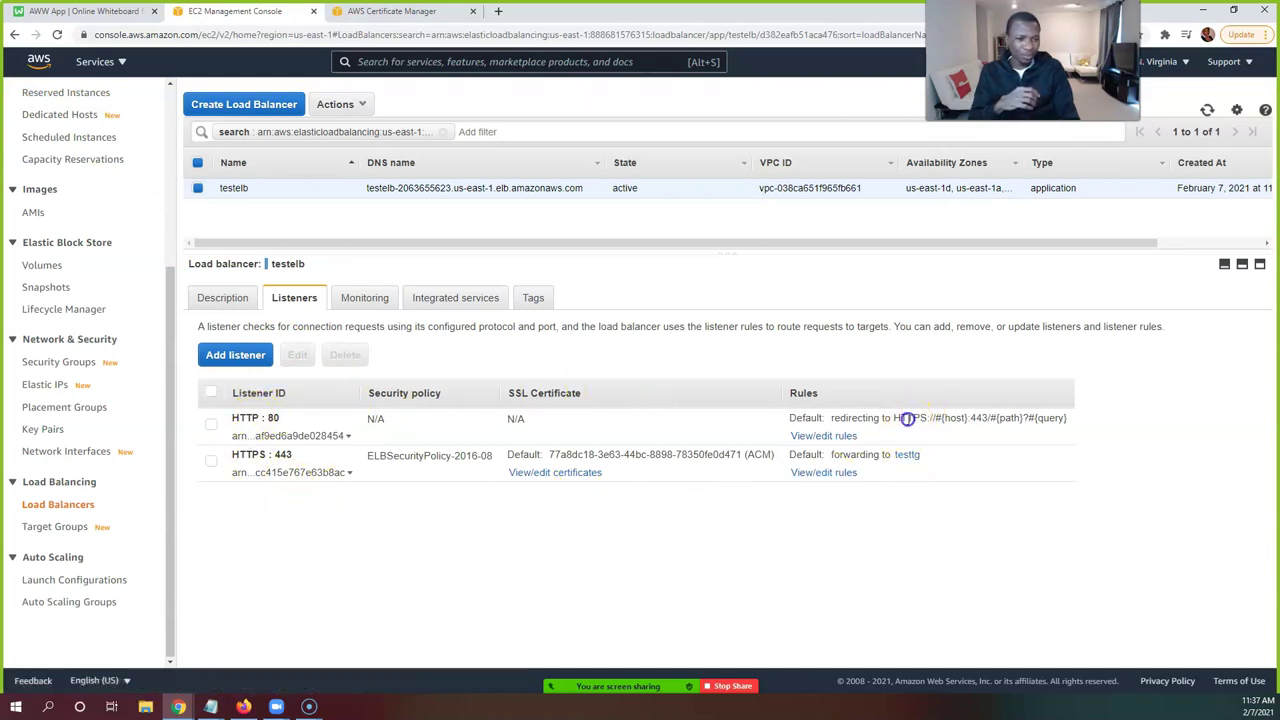
{"action": "left_click_drag", "start_coordinate": [894, 418], "coordinate": [1072, 424]}
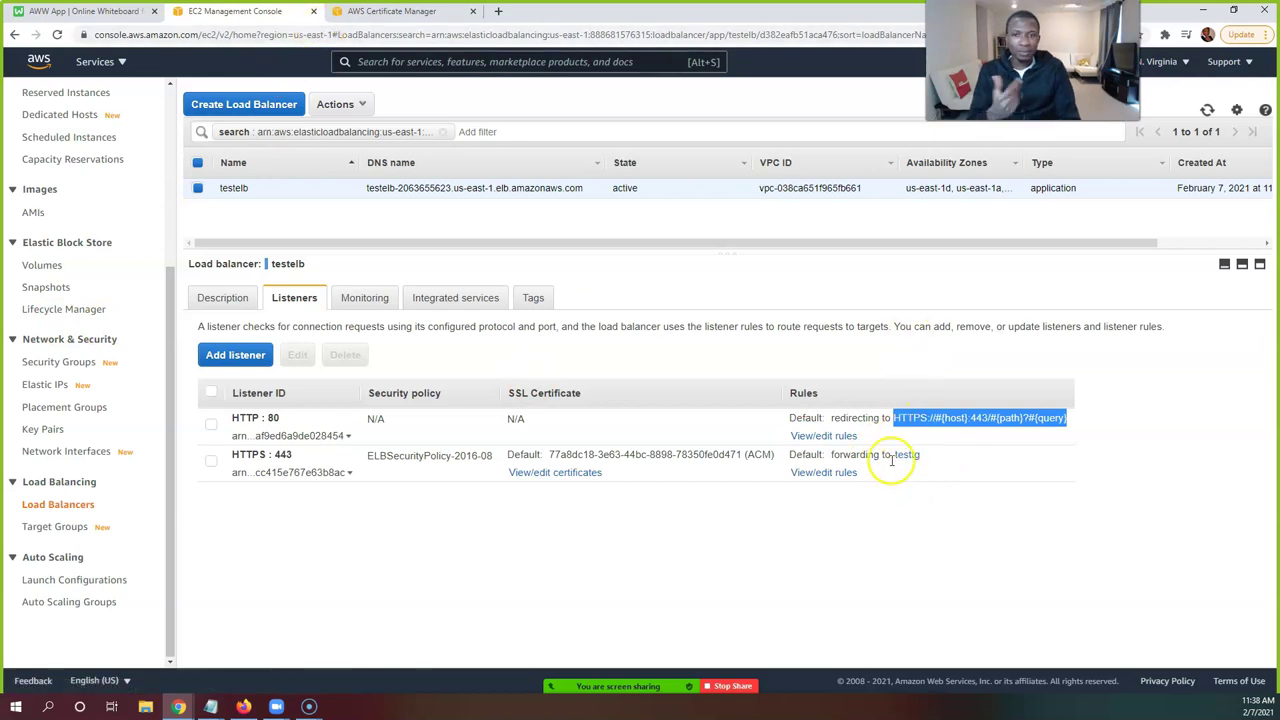
Reload the certificate list in AWS Certificate Manager and check the Webserver certificate's in-use status and renewal eligibility
{"action": "left_click", "coordinate": [412, 18]}
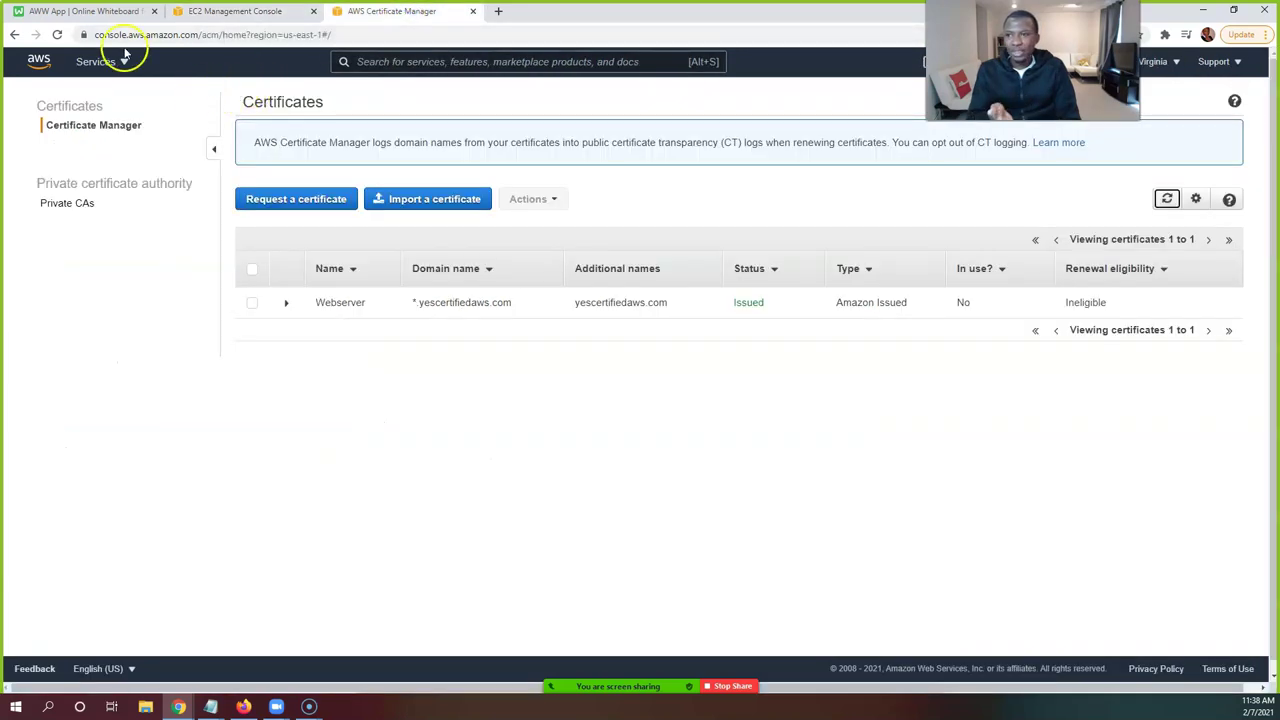
{"action": "left_click", "coordinate": [343, 62]}
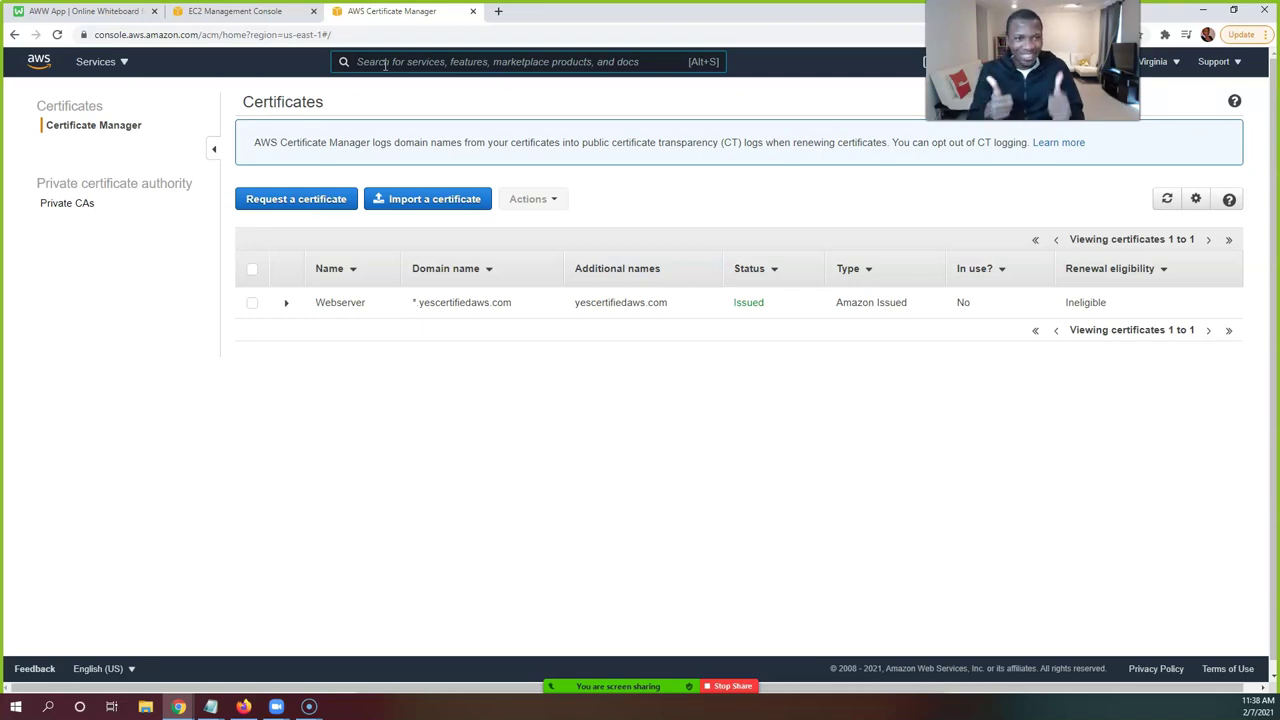
{"action": "type", "text": "certif"}
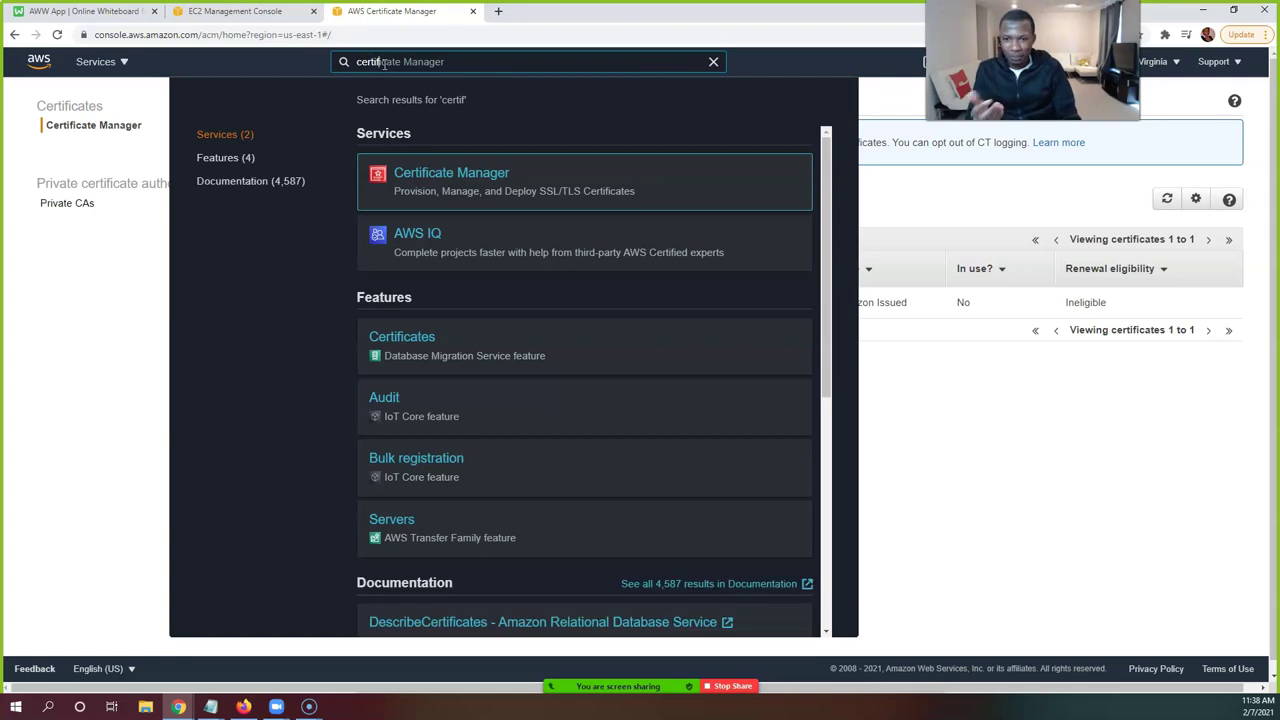
{"action": "left_click", "coordinate": [462, 177]}
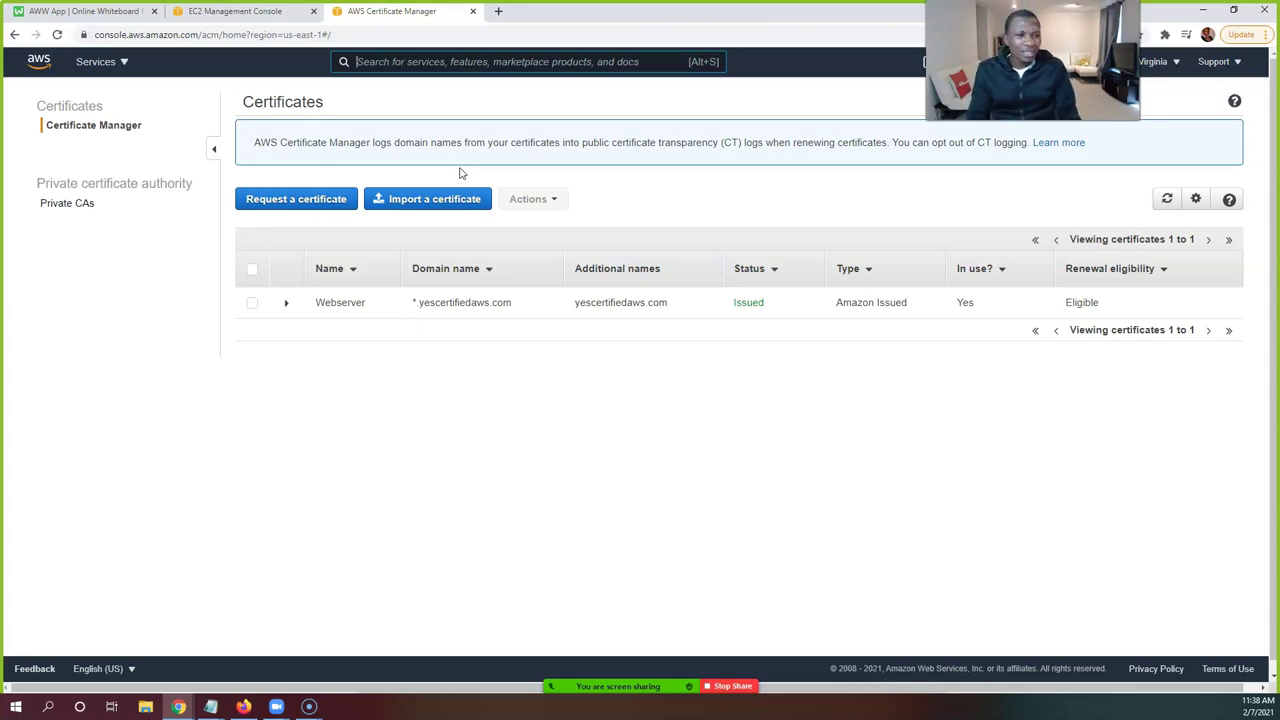
{"action": "left_click", "coordinate": [463, 164]}
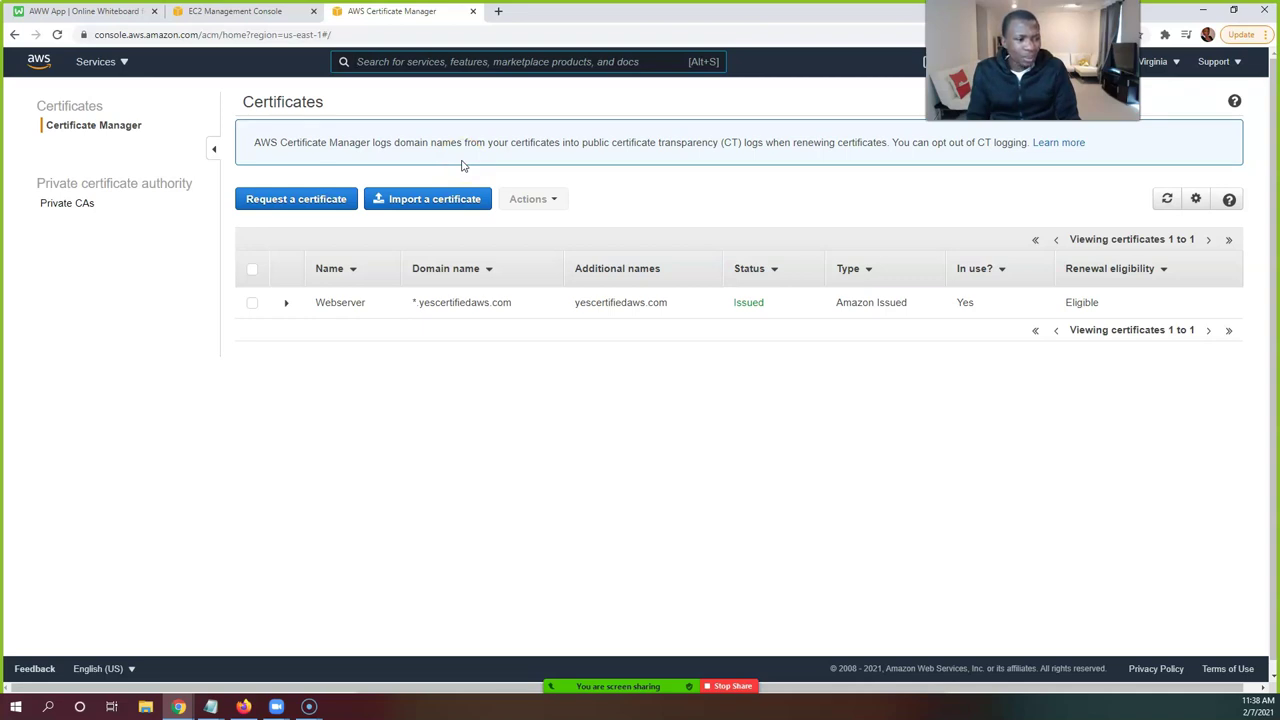
{"action": "left_click", "coordinate": [415, 130]}
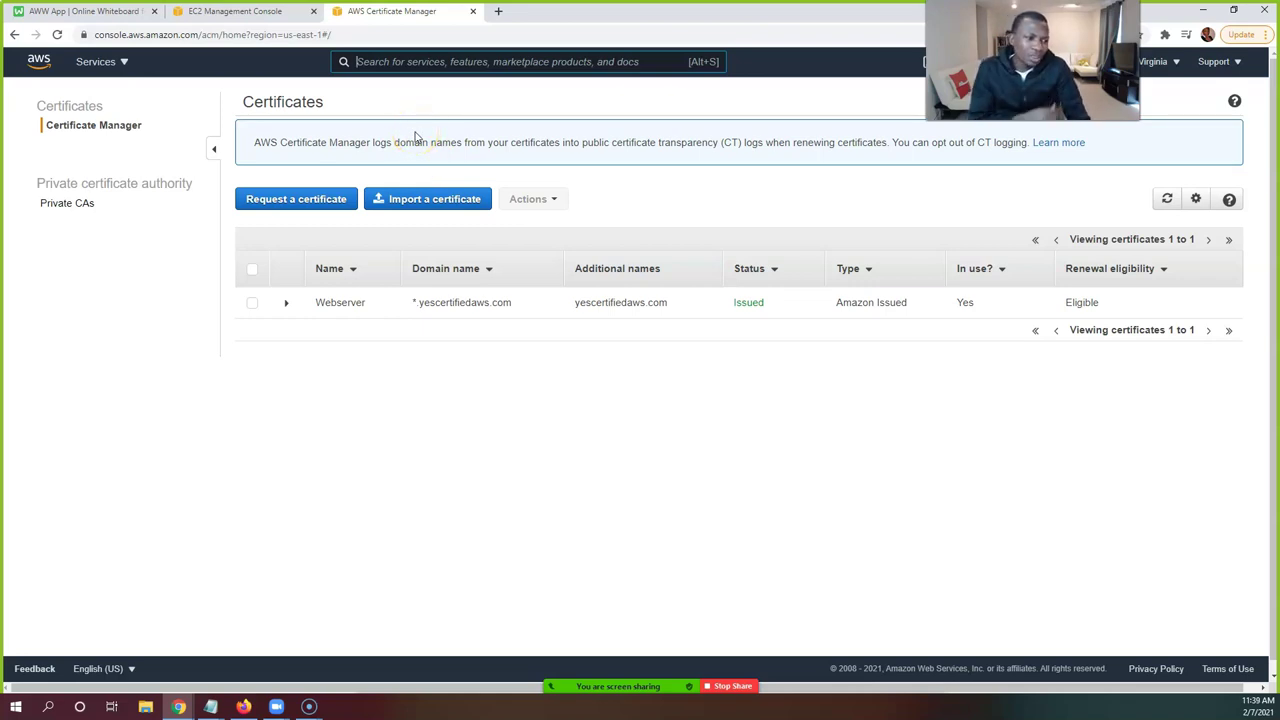
{"action": "left_click", "coordinate": [434, 166]}
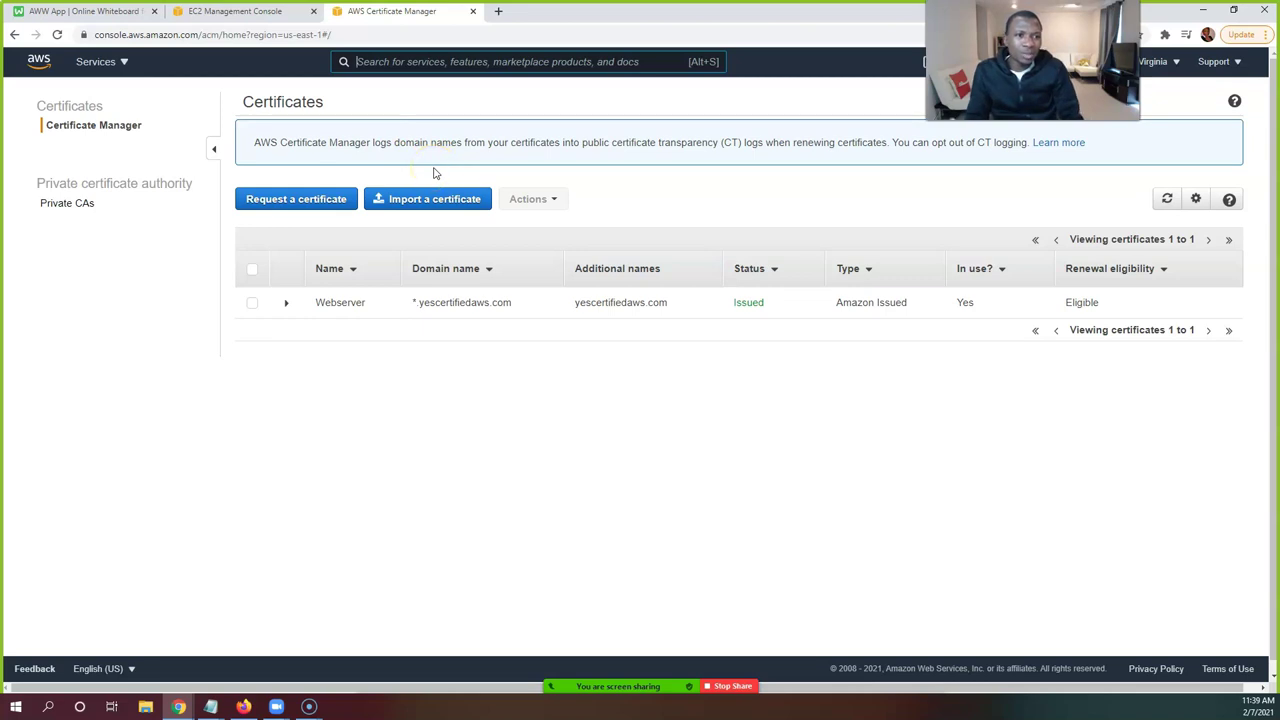
{"action": "left_click", "coordinate": [420, 186]}
Switch to Route 53 and open the yescertifiedaws.com hosted zone
{"action": "left_click", "coordinate": [432, 183]}
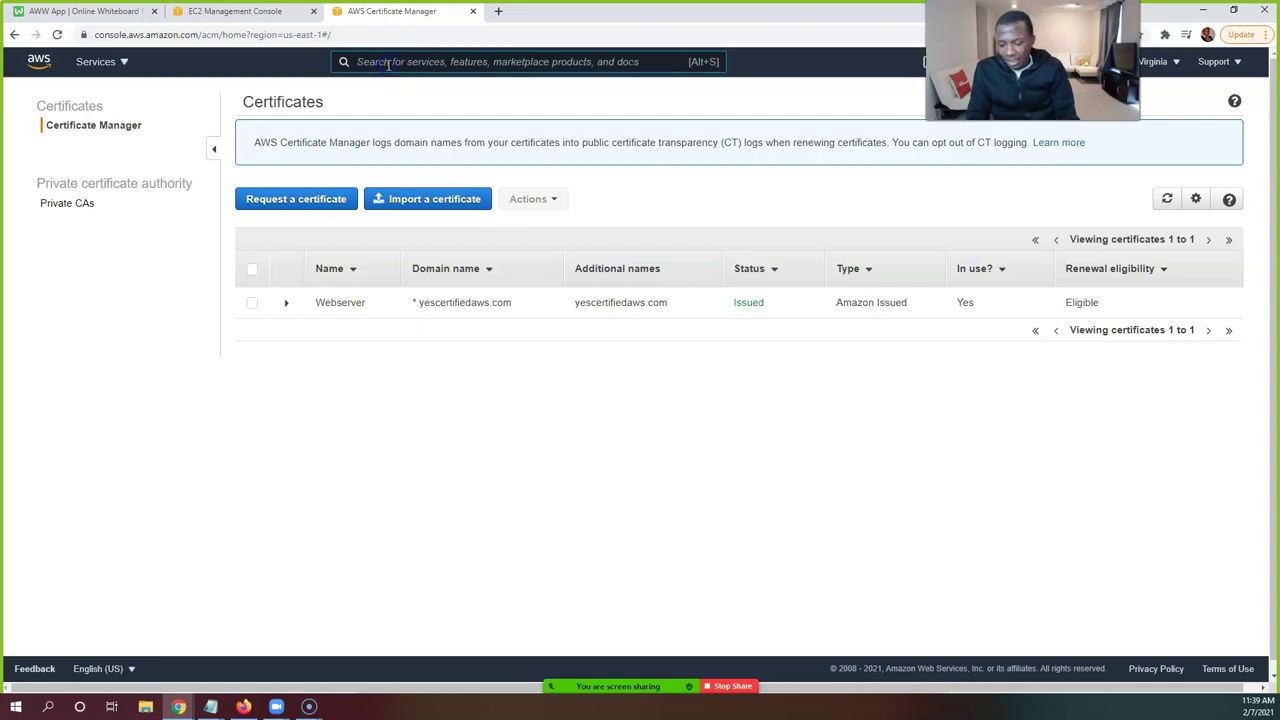
{"action": "type", "text": "route 53"}
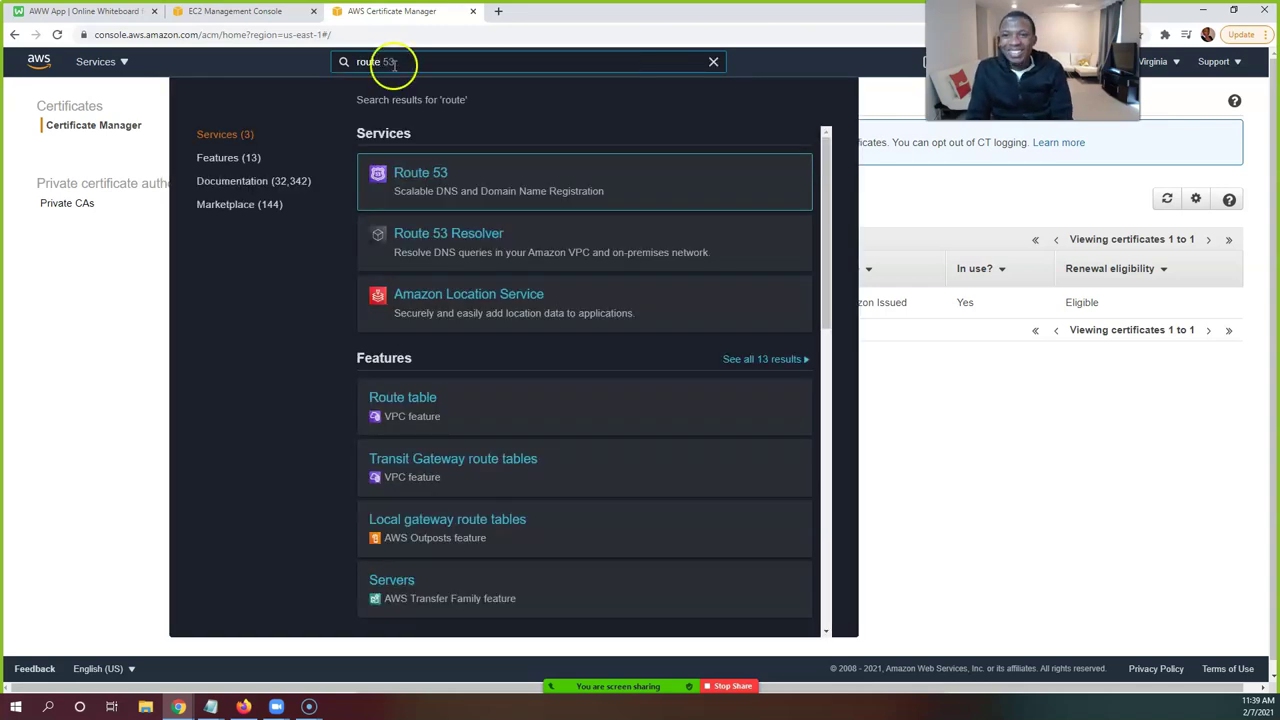
{"action": "left_click", "coordinate": [427, 175]}
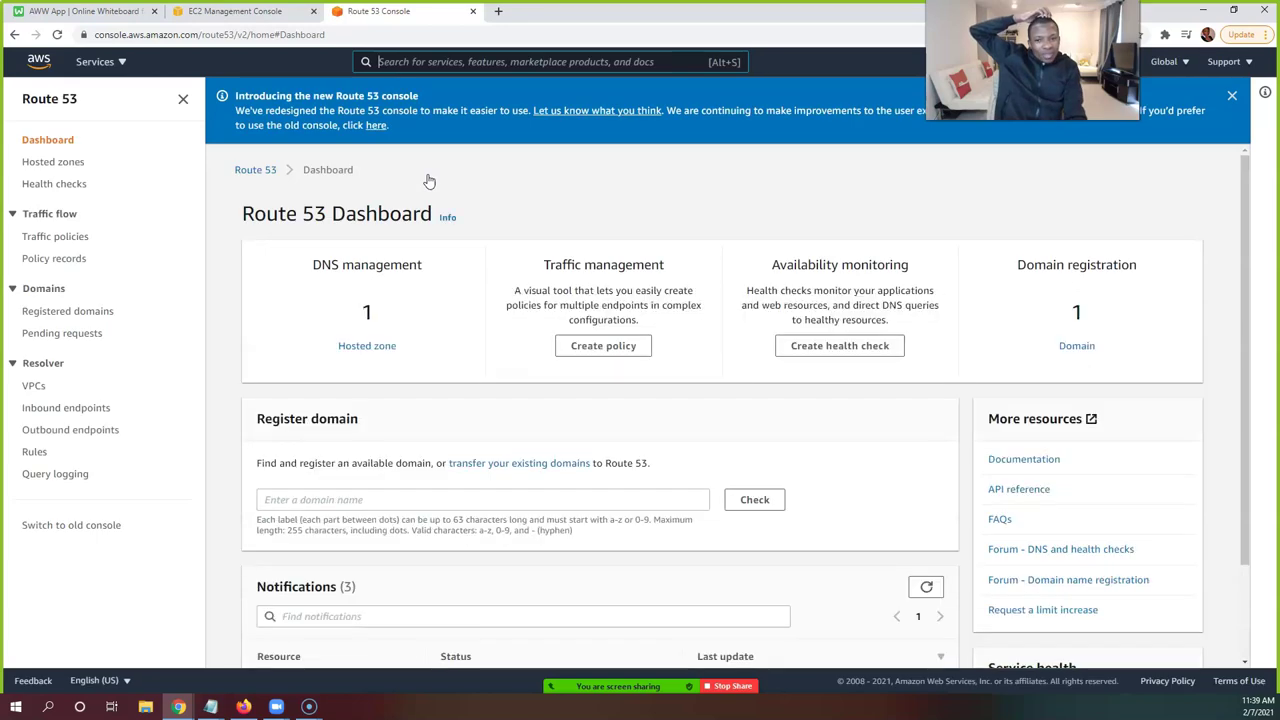
{"action": "left_click", "coordinate": [53, 163]}
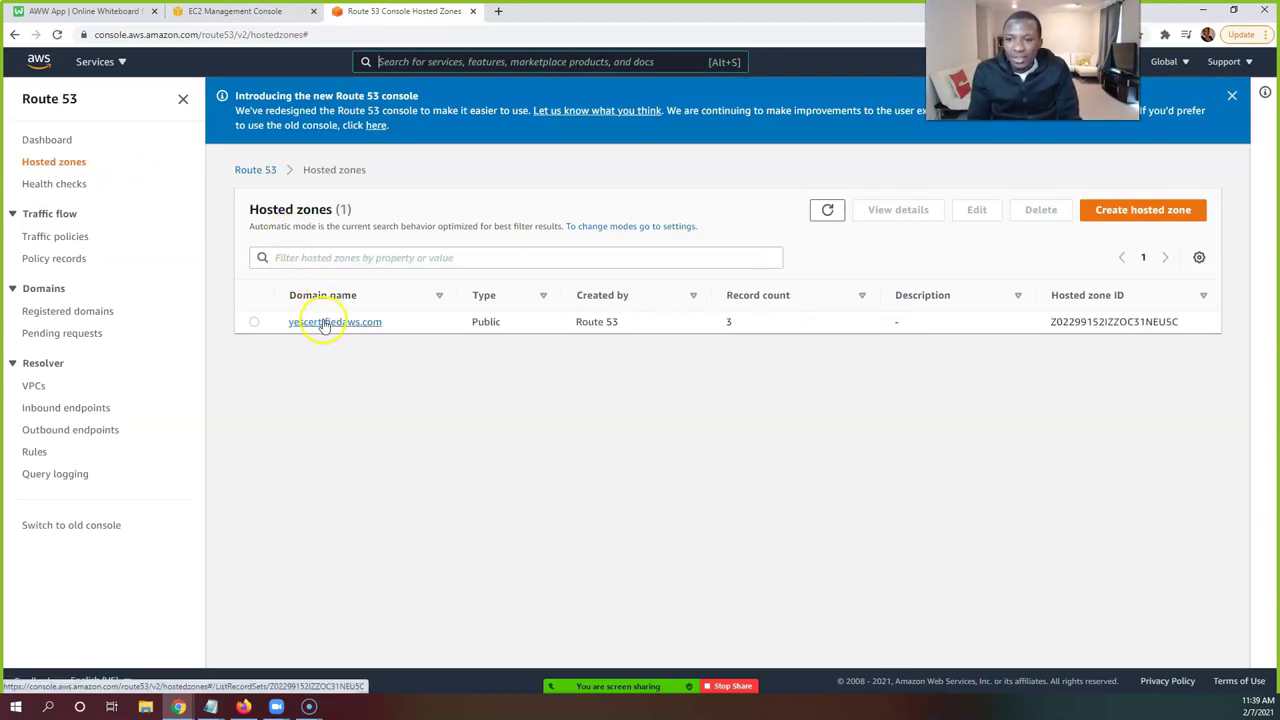
{"action": "triple_click", "coordinate": [325, 323]}
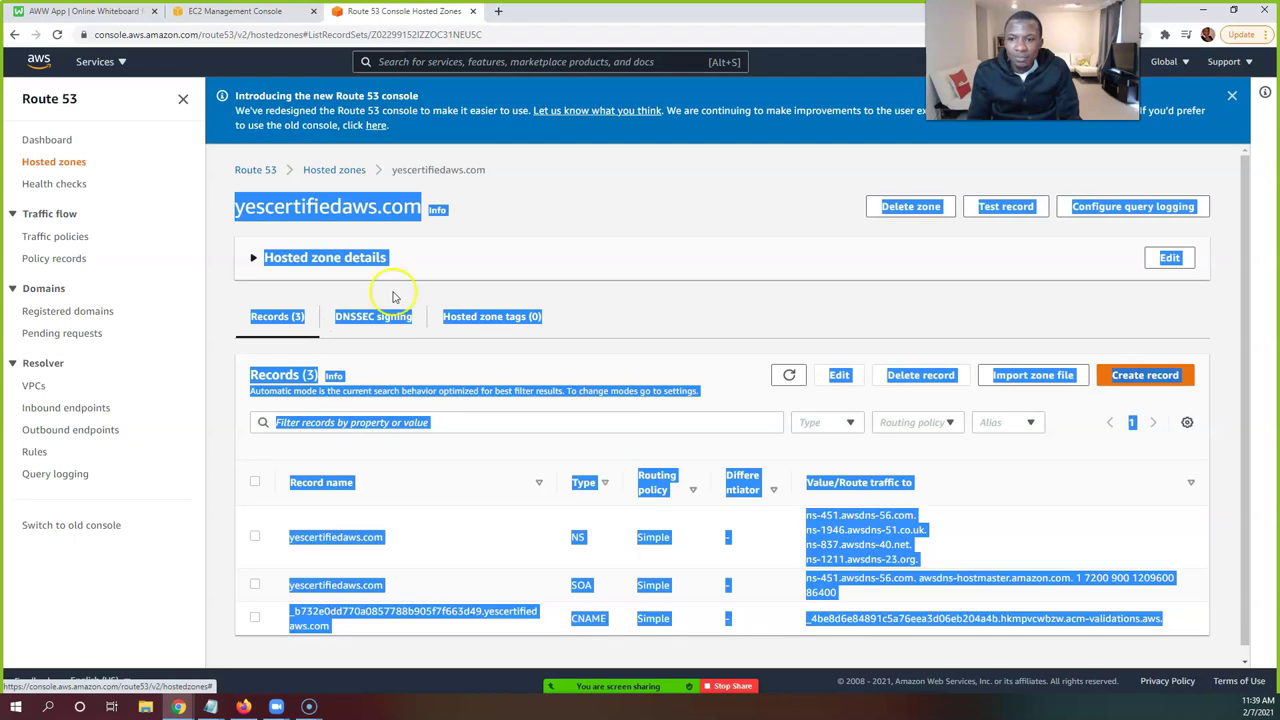
Expand the hosted zone details and select the CNAME validation record to examine it among the zone's records
{"action": "left_click", "coordinate": [508, 241]}
{"action": "scroll", "coordinate": [486, 280], "scroll_direction": "down", "scroll_amount": 2}
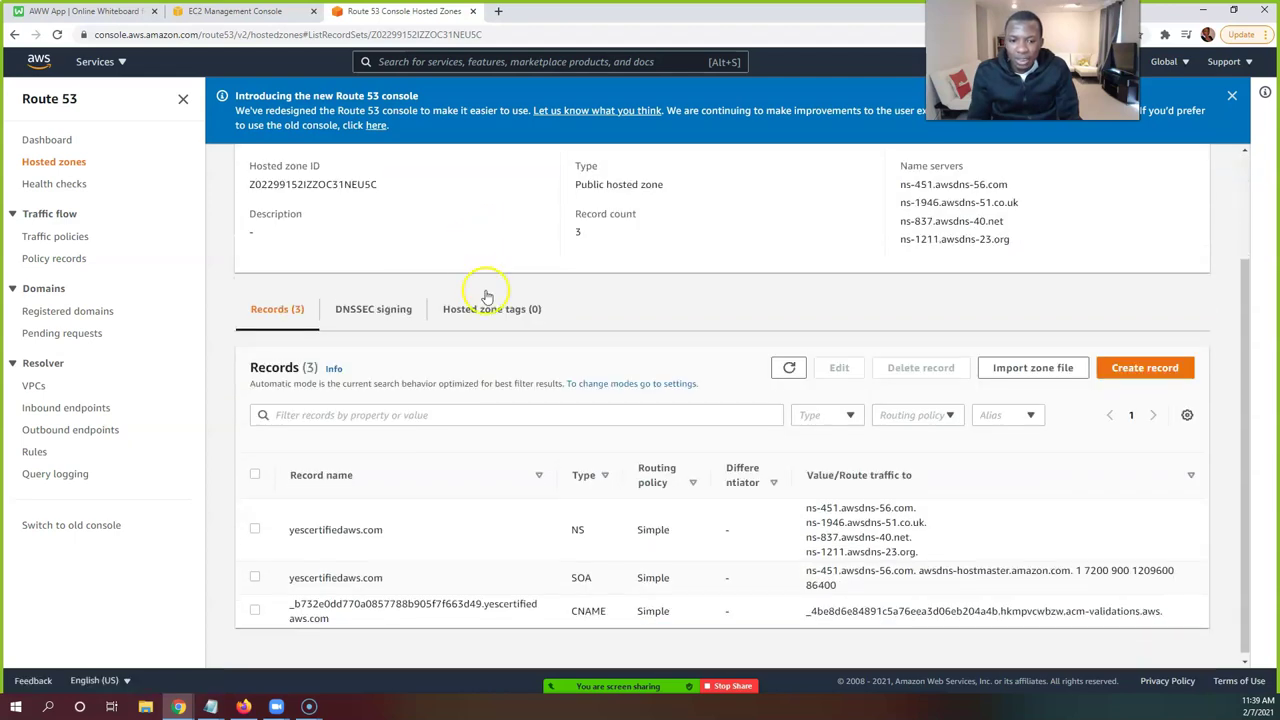
{"action": "left_click", "coordinate": [254, 605]}
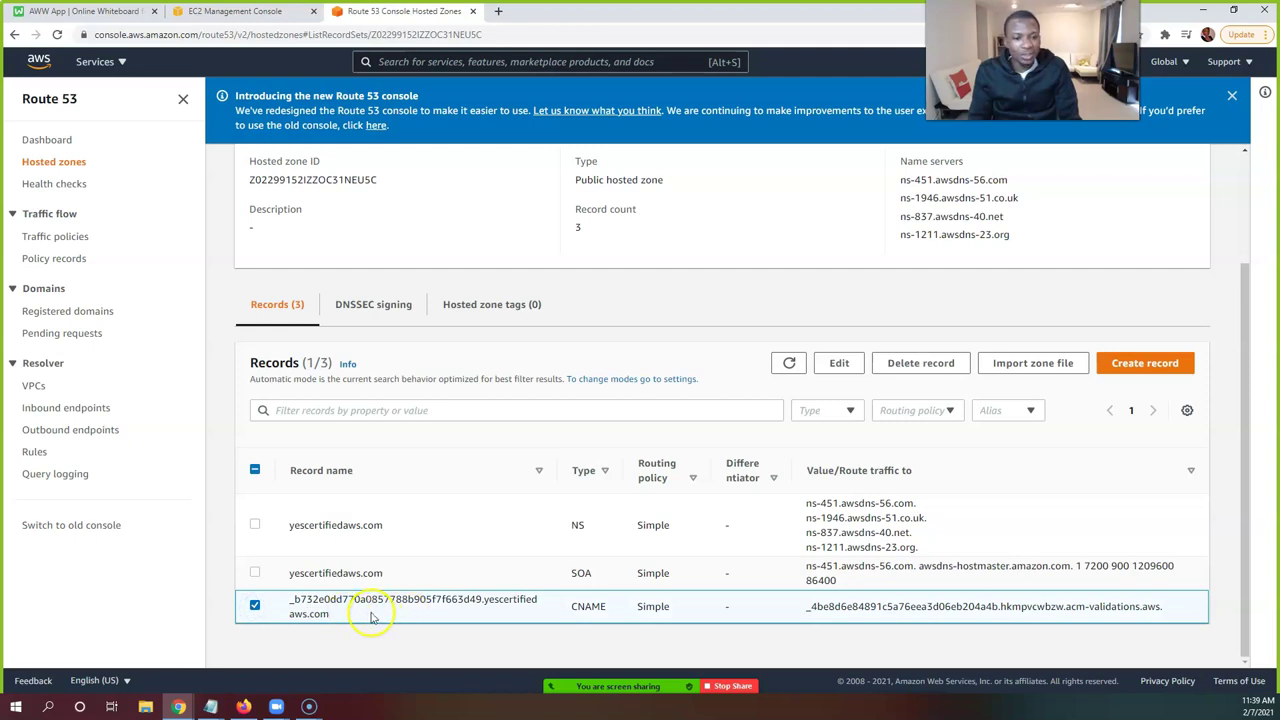
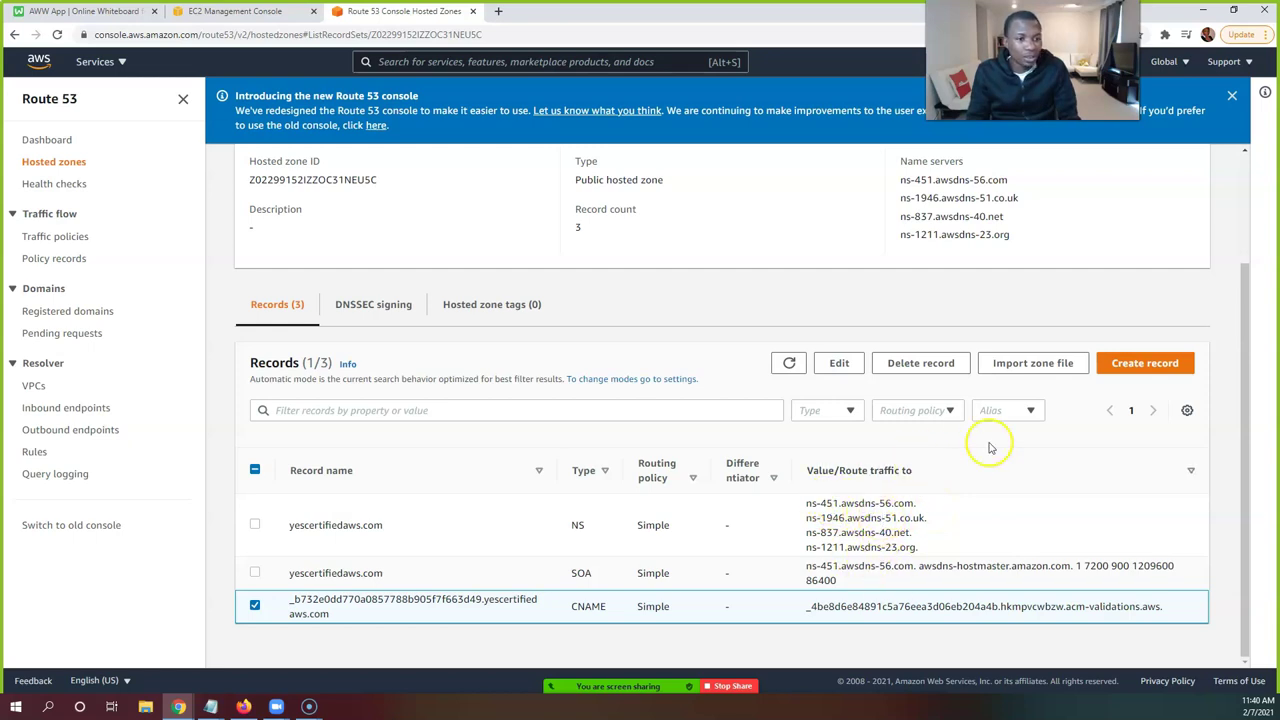
Start creating a record in yescertifiedaws.com with the wizard, choosing the Simple routing policy and proceeding to record configuration
{"action": "left_click", "coordinate": [1130, 364]}
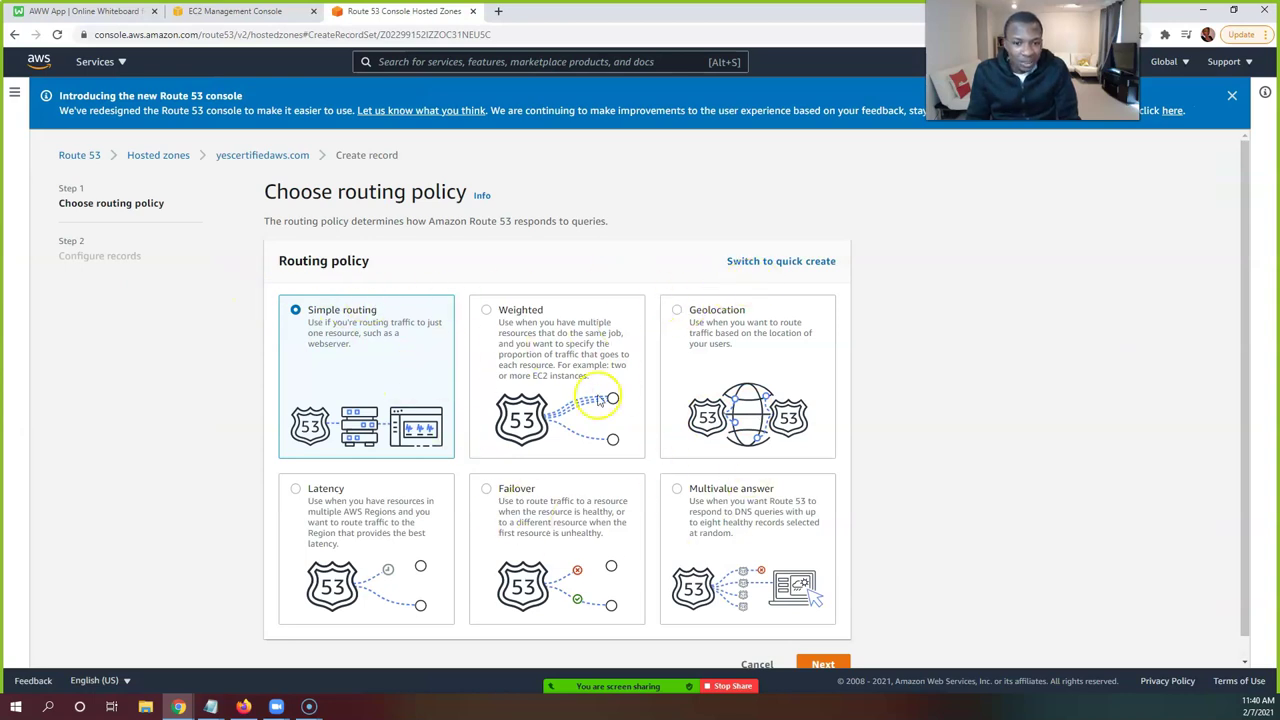
{"action": "left_click", "coordinate": [757, 265]}
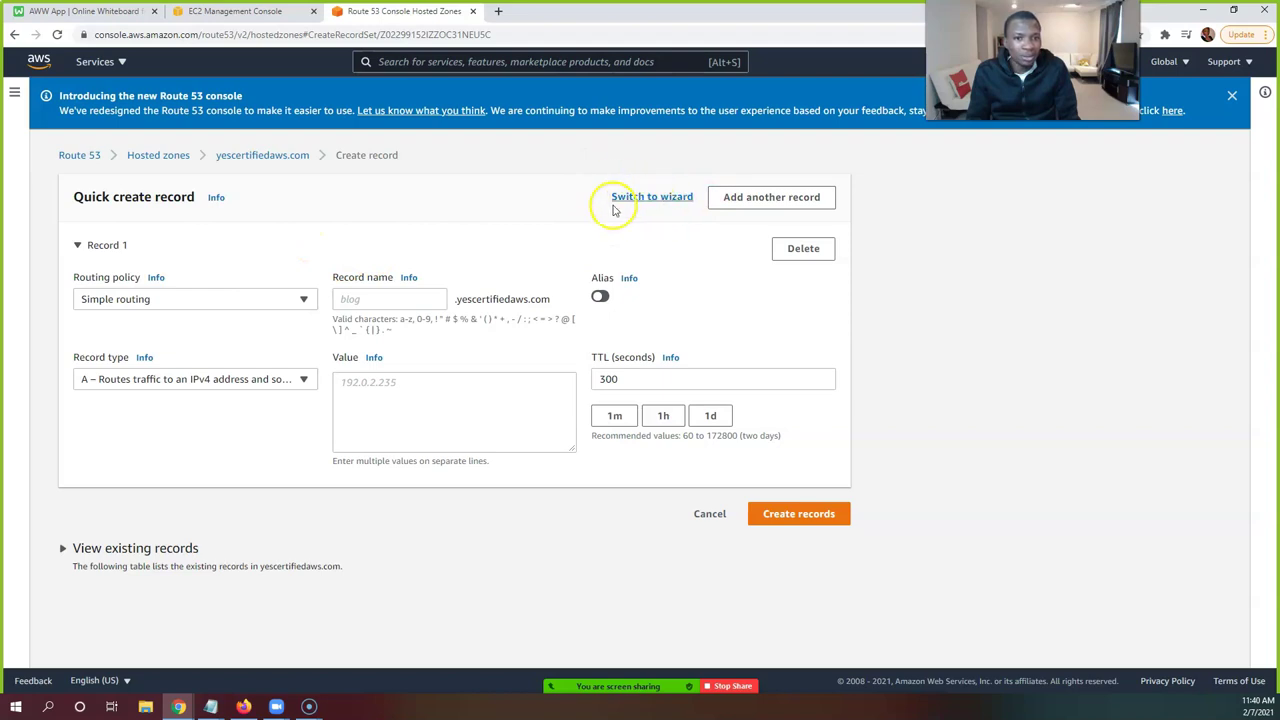
{"action": "left_click", "coordinate": [650, 196]}
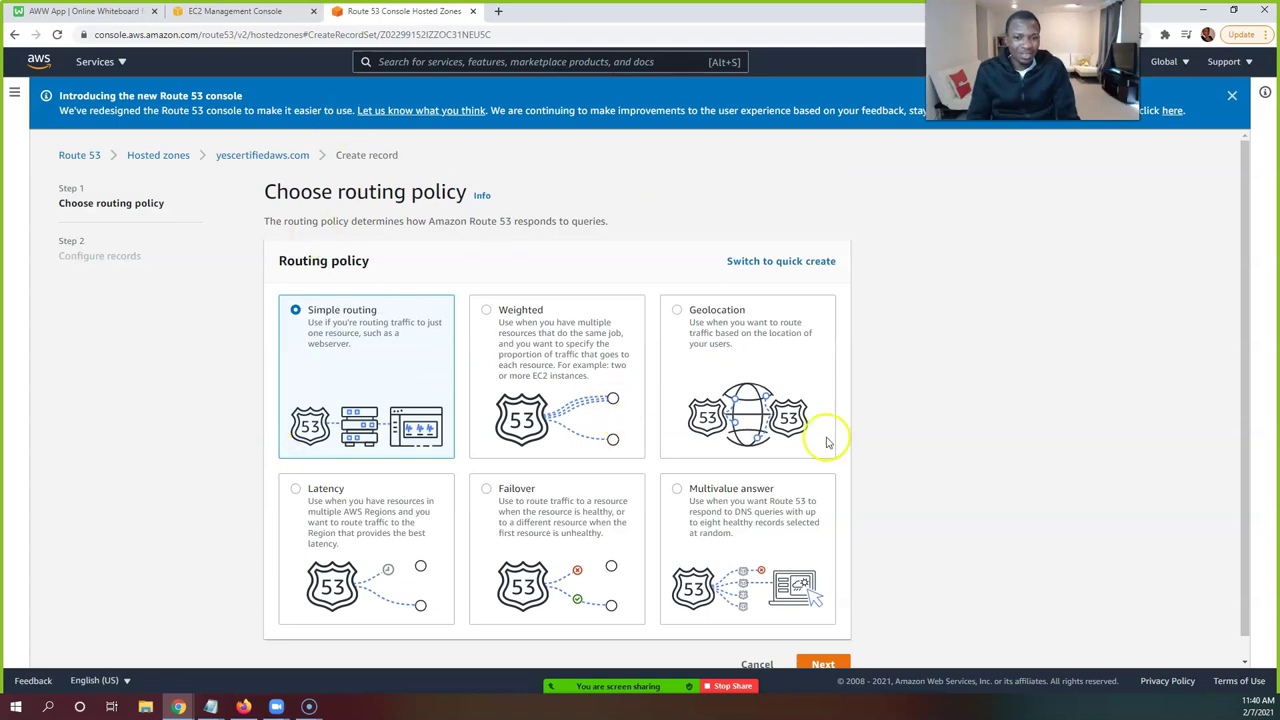
{"action": "scroll", "coordinate": [646, 423], "scroll_direction": "down", "scroll_amount": 1}
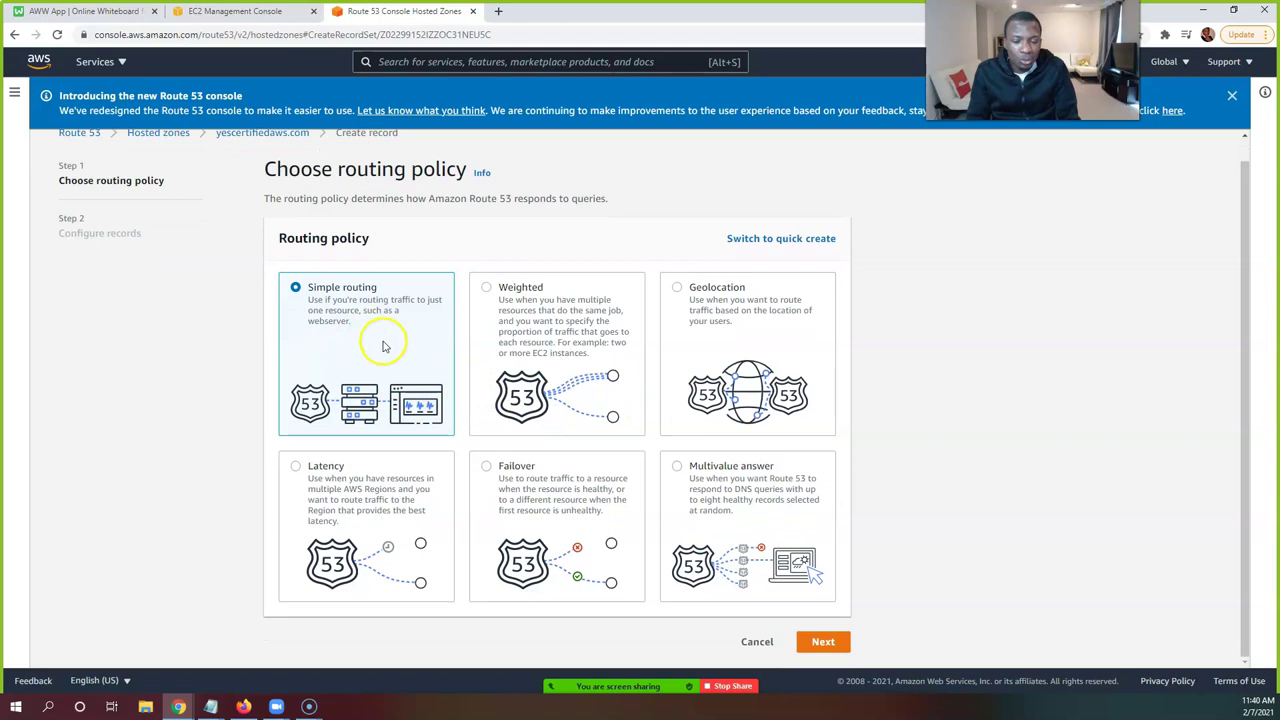
{"action": "left_click", "coordinate": [826, 644]}
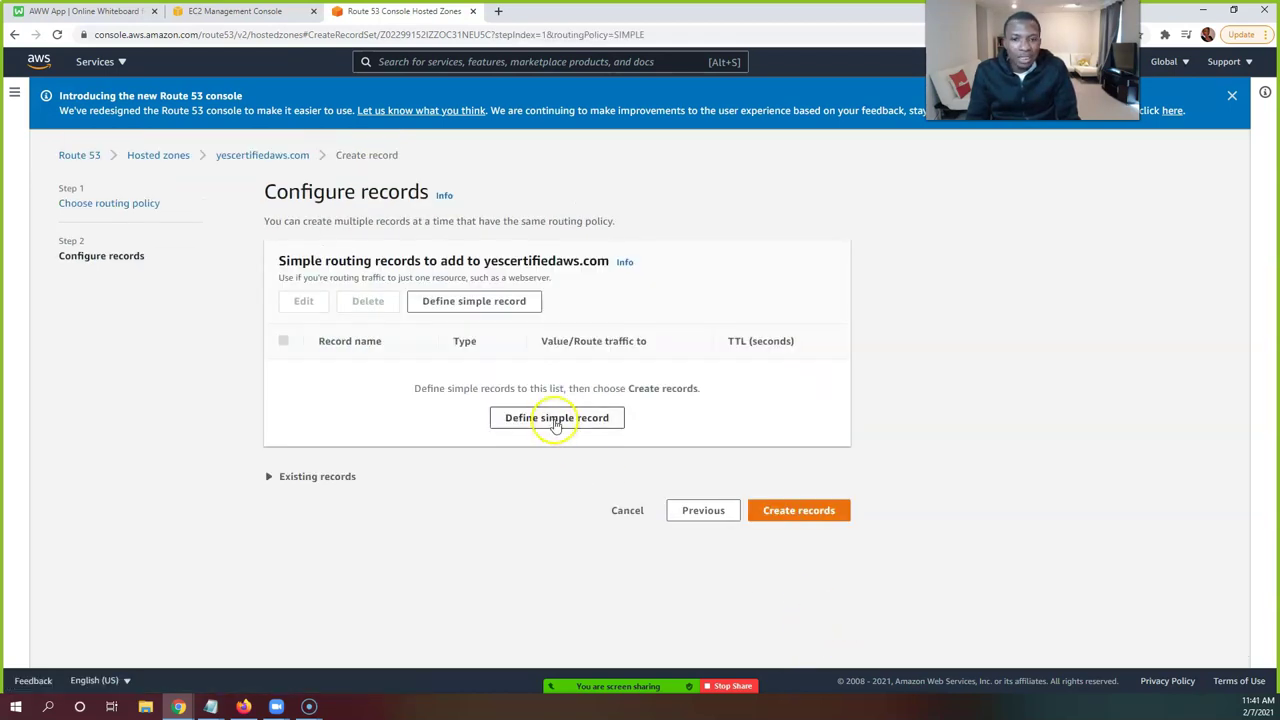
Start defining a simple record with a blank record name and route its traffic as an Alias to Application and Classic Load Balancer
{"action": "left_click", "coordinate": [556, 420]}
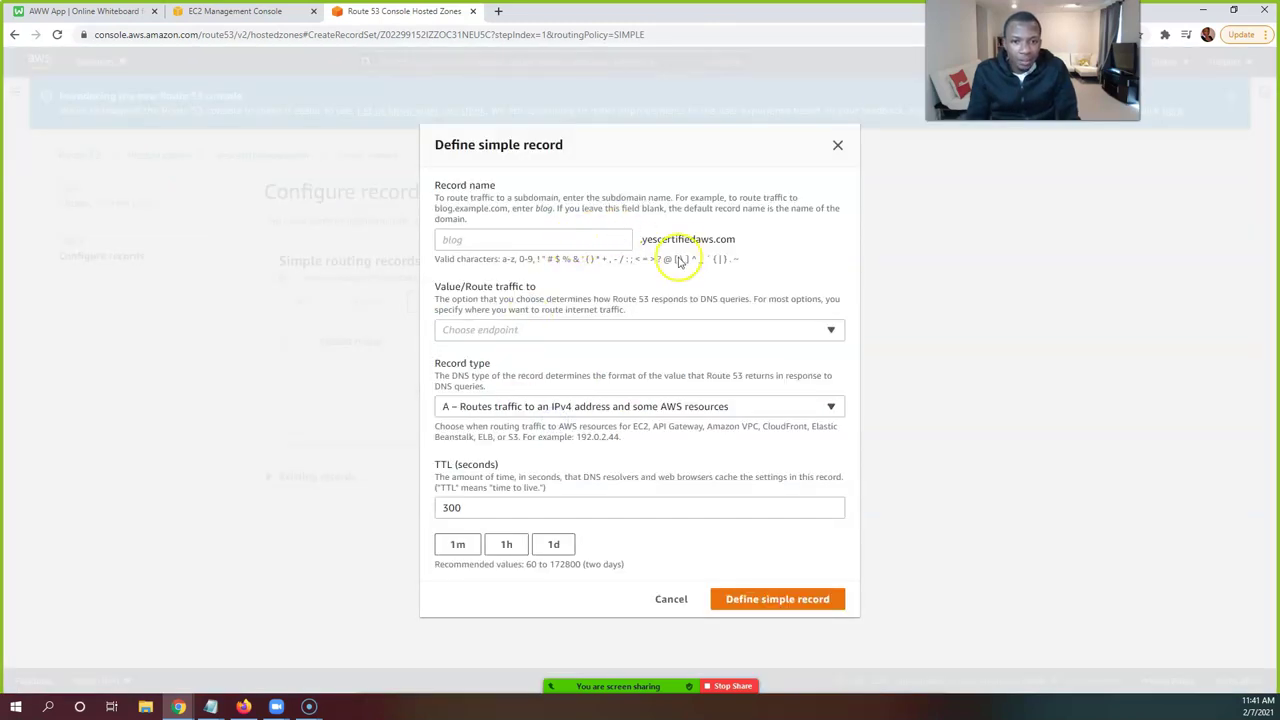
{"action": "left_click", "coordinate": [538, 333]}
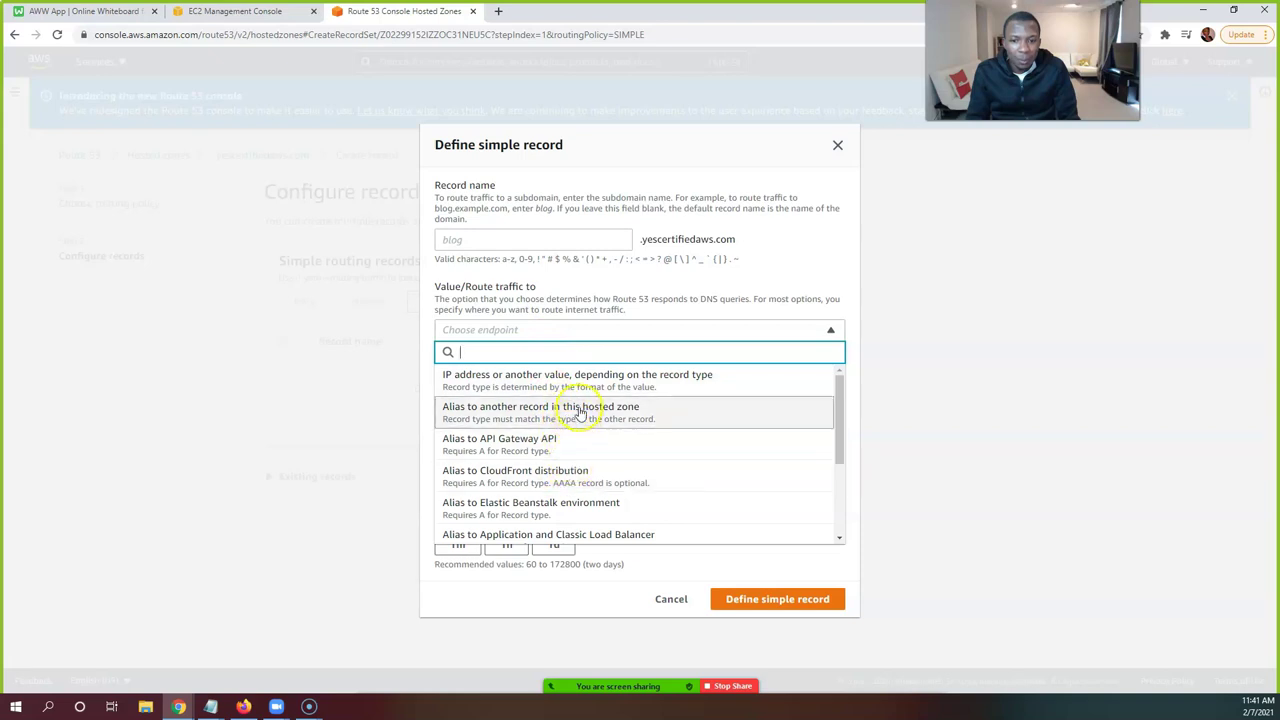
{"action": "scroll", "coordinate": [580, 414], "scroll_direction": "down", "scroll_amount": 2}
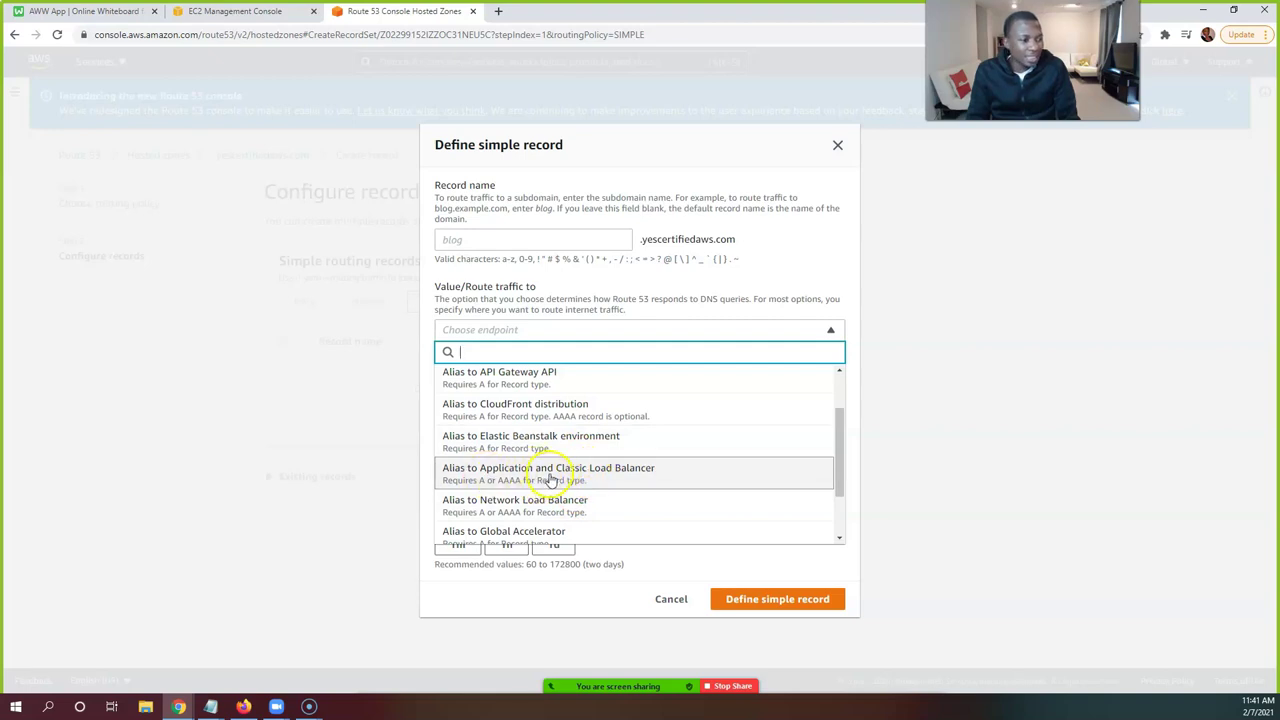
{"action": "left_click", "coordinate": [698, 470]}
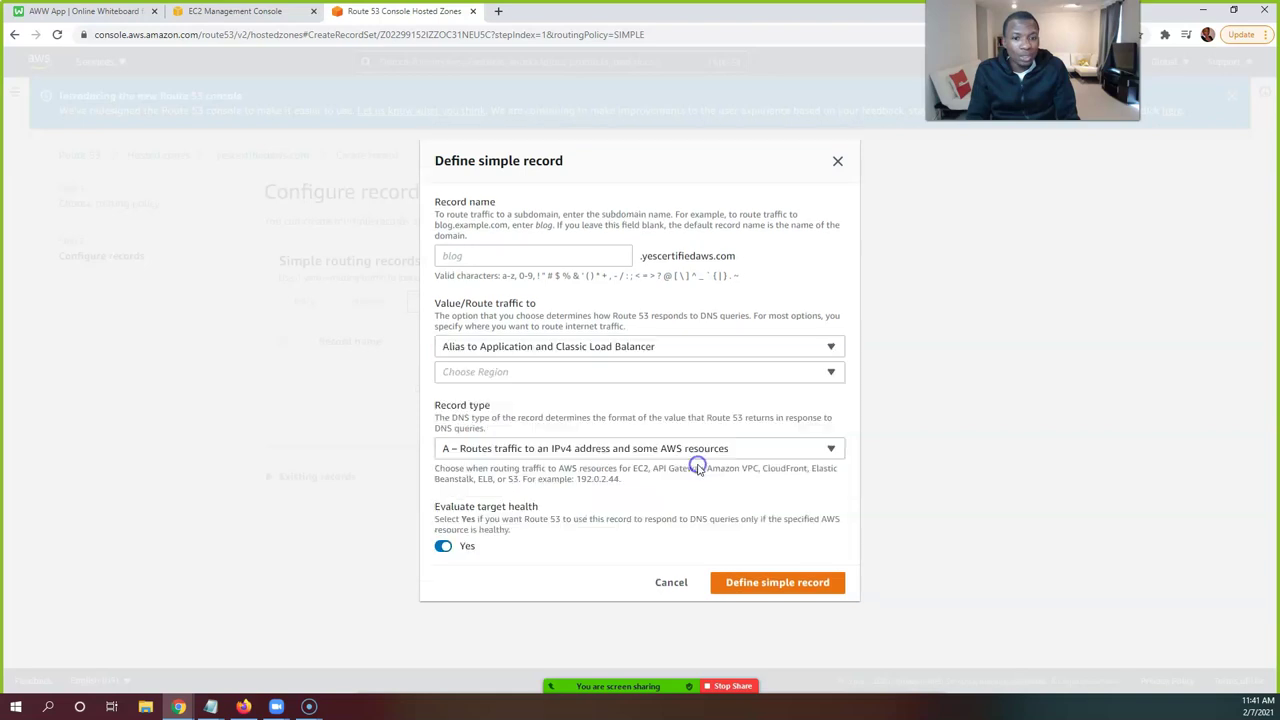
Set the alias region to US East (N. Virginia) [us-east-1] and choose the dualstack.testelb load balancer as the endpoint
{"action": "left_click", "coordinate": [531, 370]}
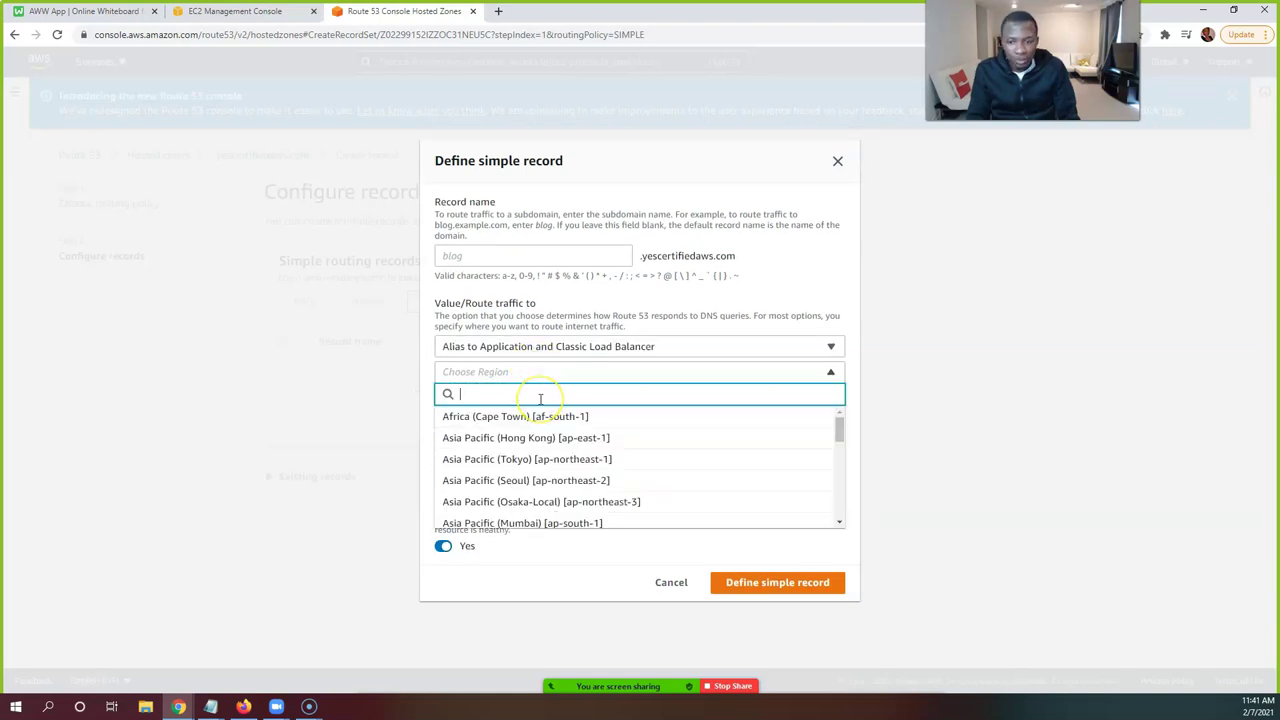
{"action": "type", "text": "virg"}
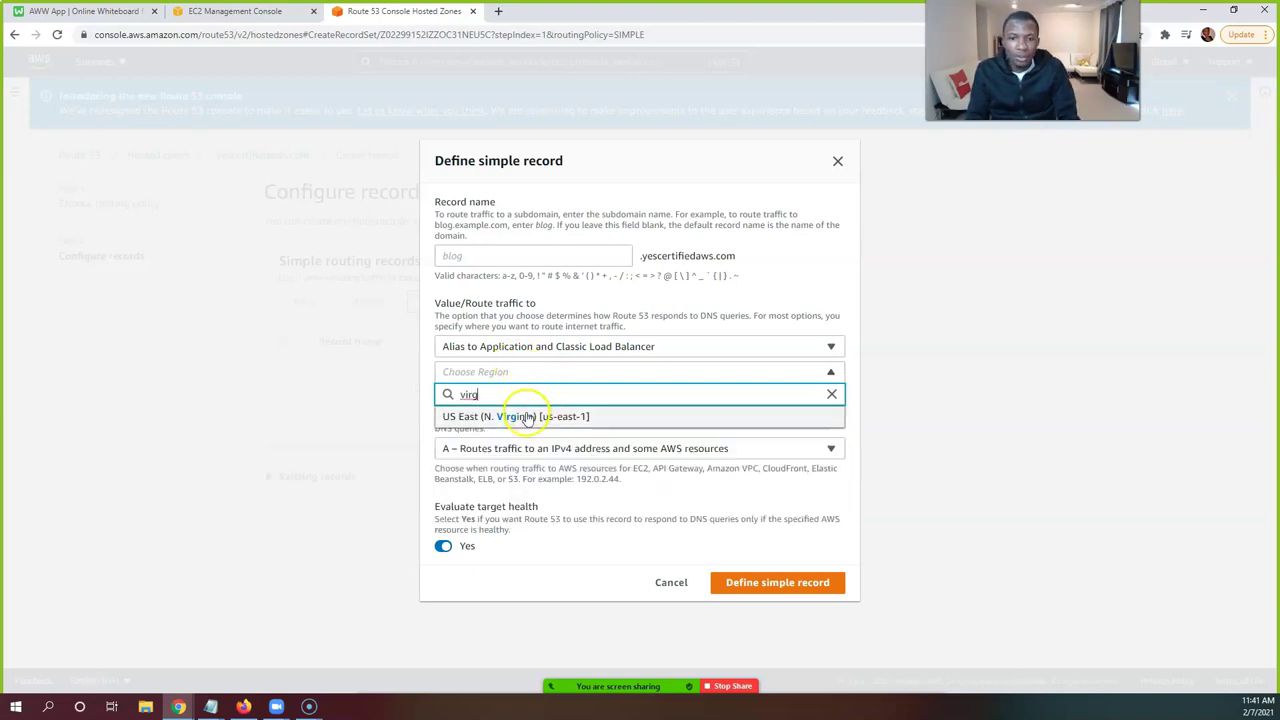
{"action": "left_click", "coordinate": [527, 416]}
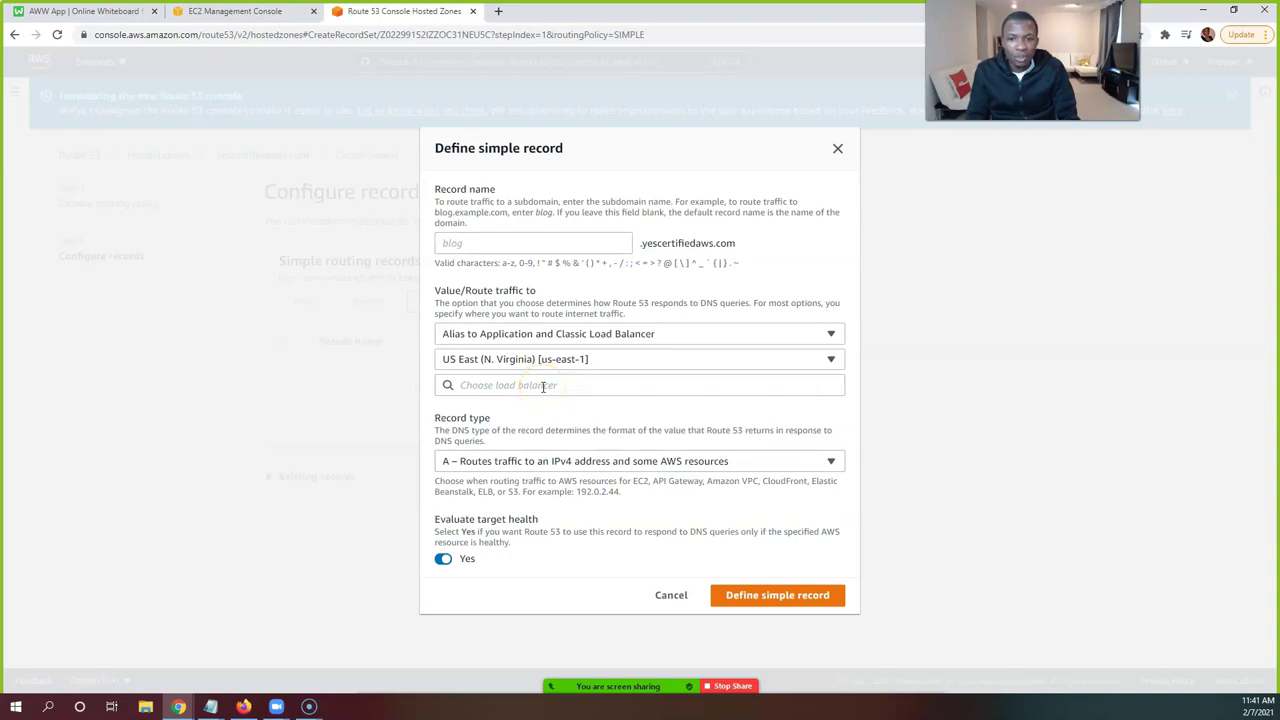
{"action": "left_click", "coordinate": [543, 386]}
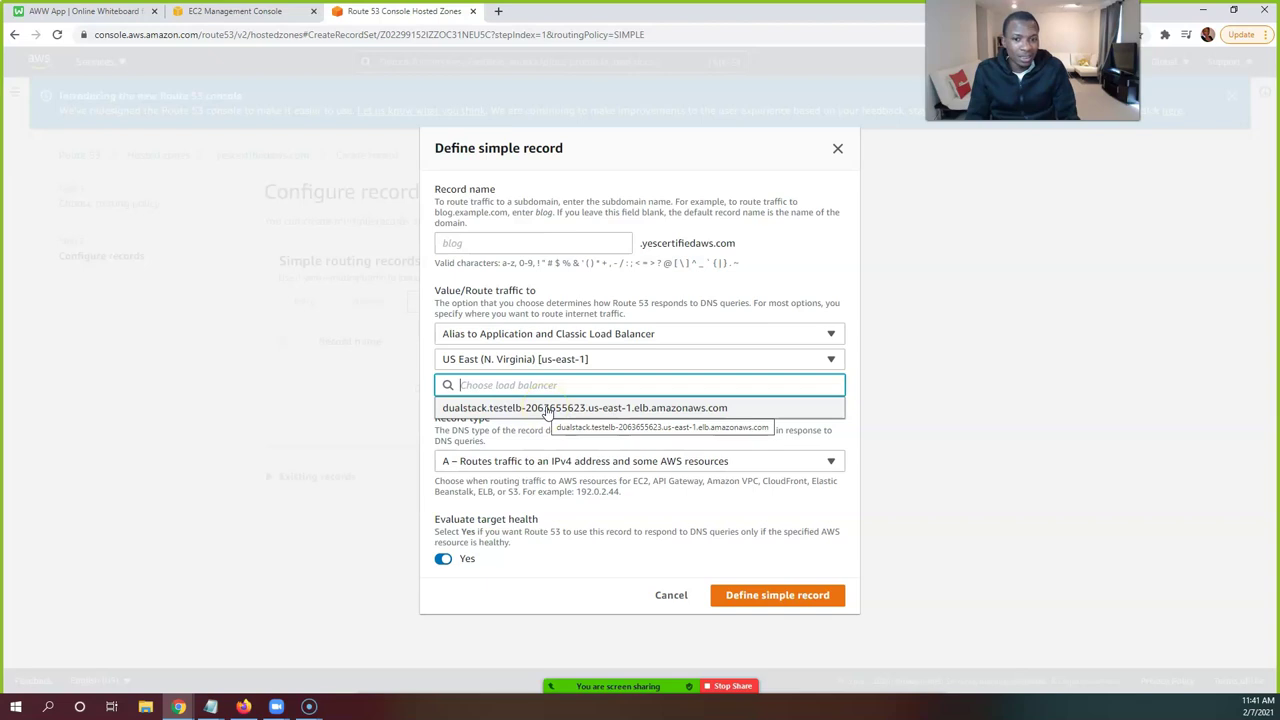
{"action": "left_click", "coordinate": [546, 408]}
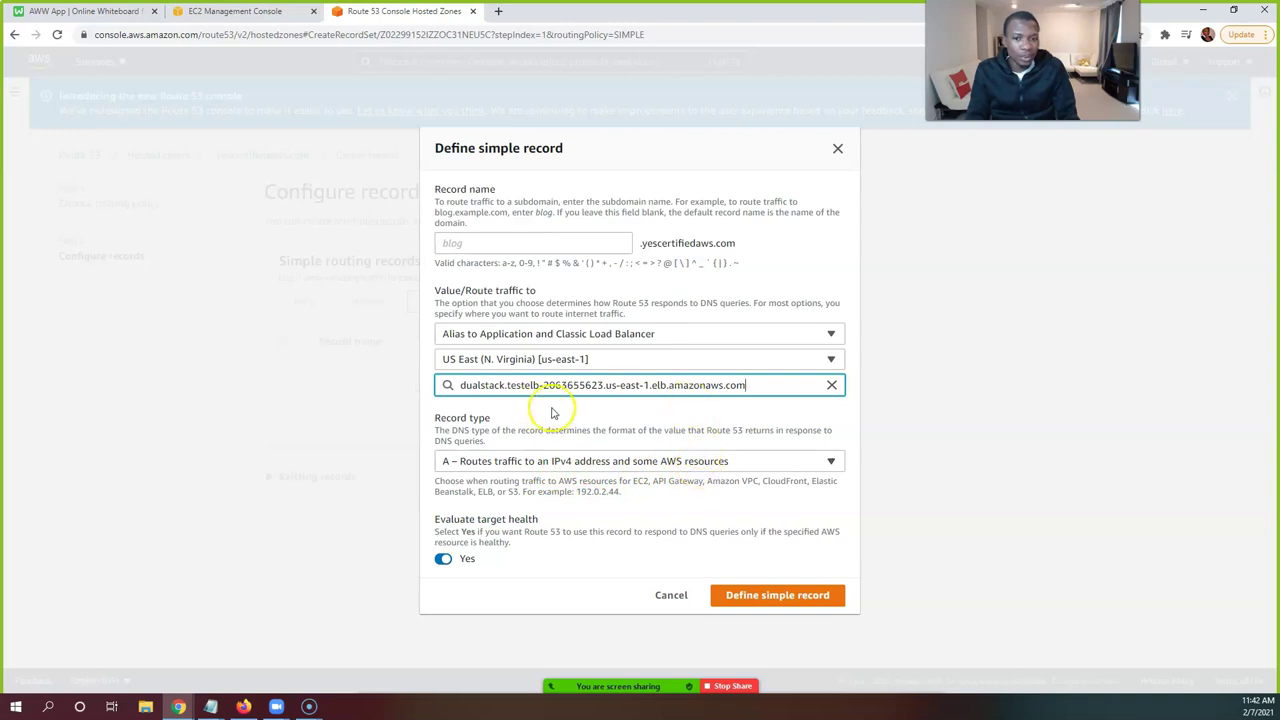
Choose record type A, routing traffic to an IPv4 address and some AWS resources, with Evaluate target health set to Yes
{"action": "left_click", "coordinate": [528, 460]}
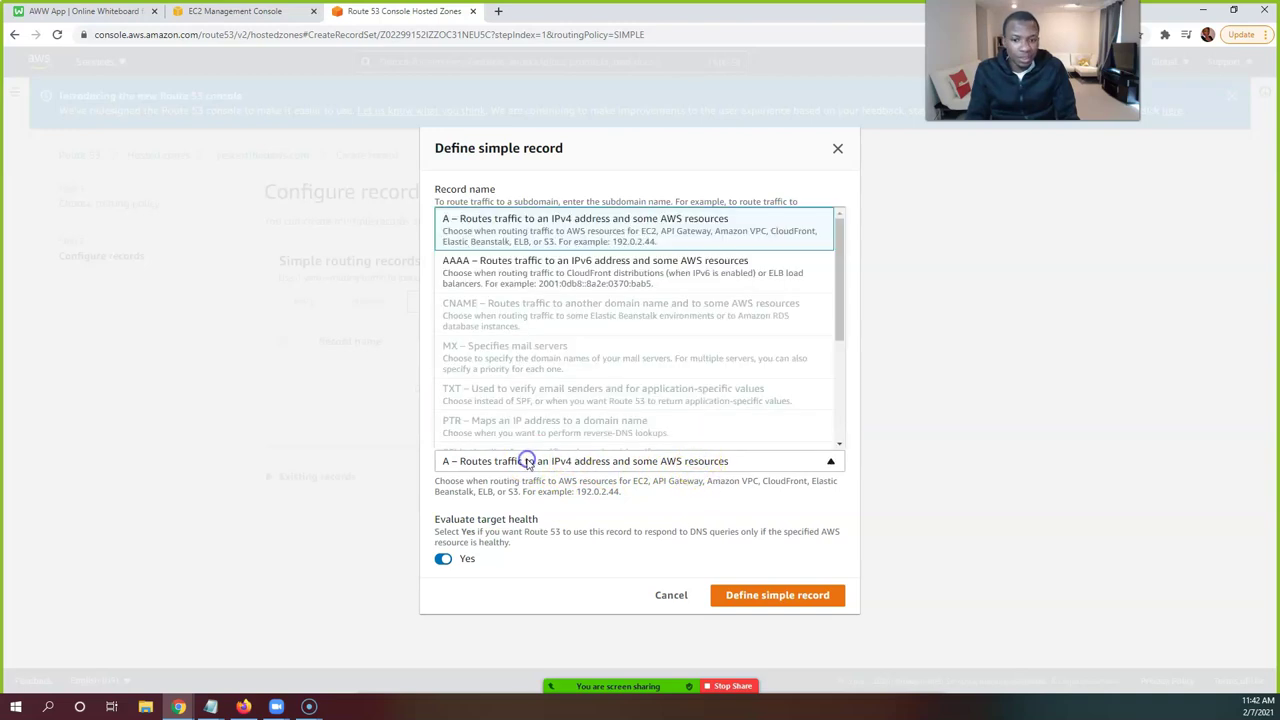
{"action": "left_click", "coordinate": [534, 230]}
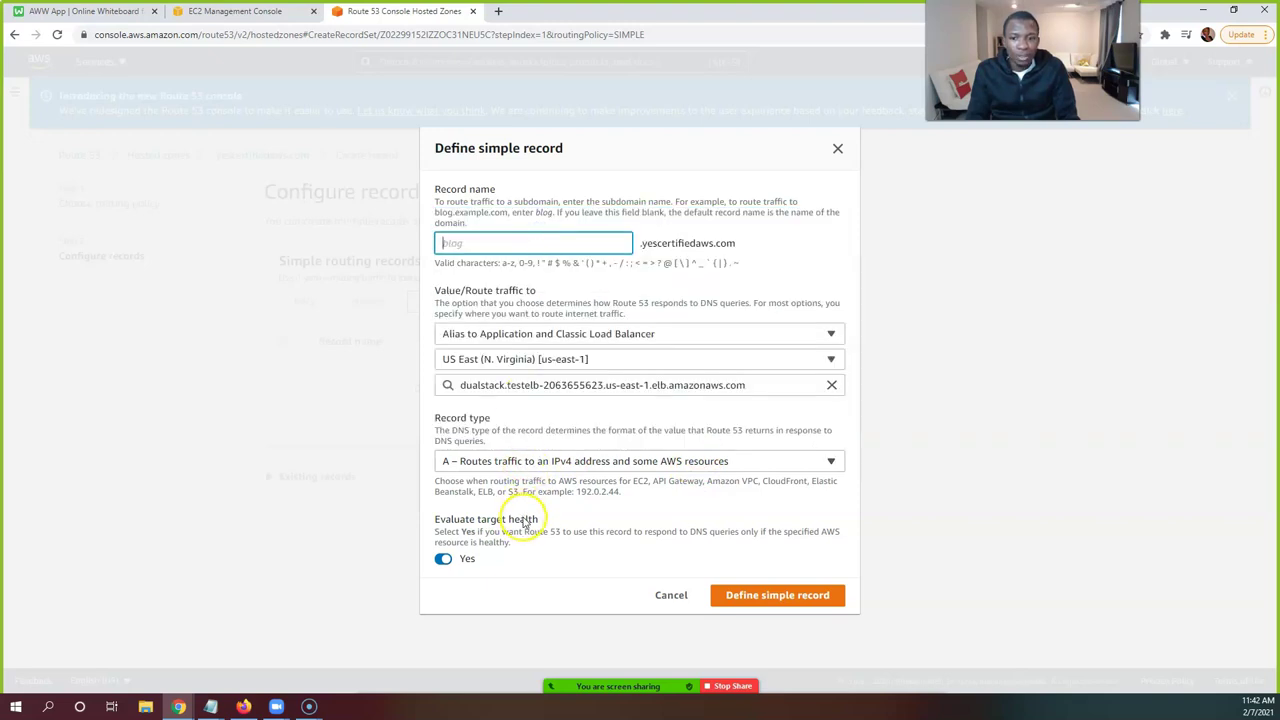
{"action": "left_click", "coordinate": [443, 560]}
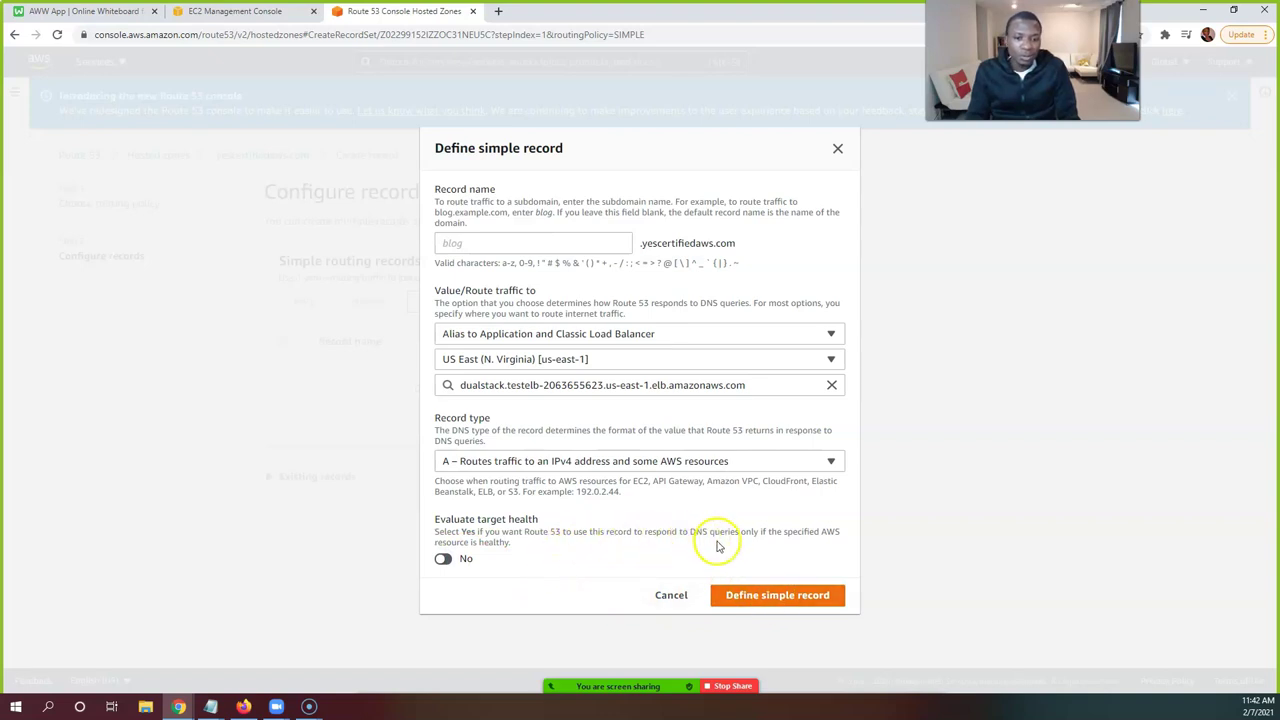
{"action": "left_click", "coordinate": [443, 563]}
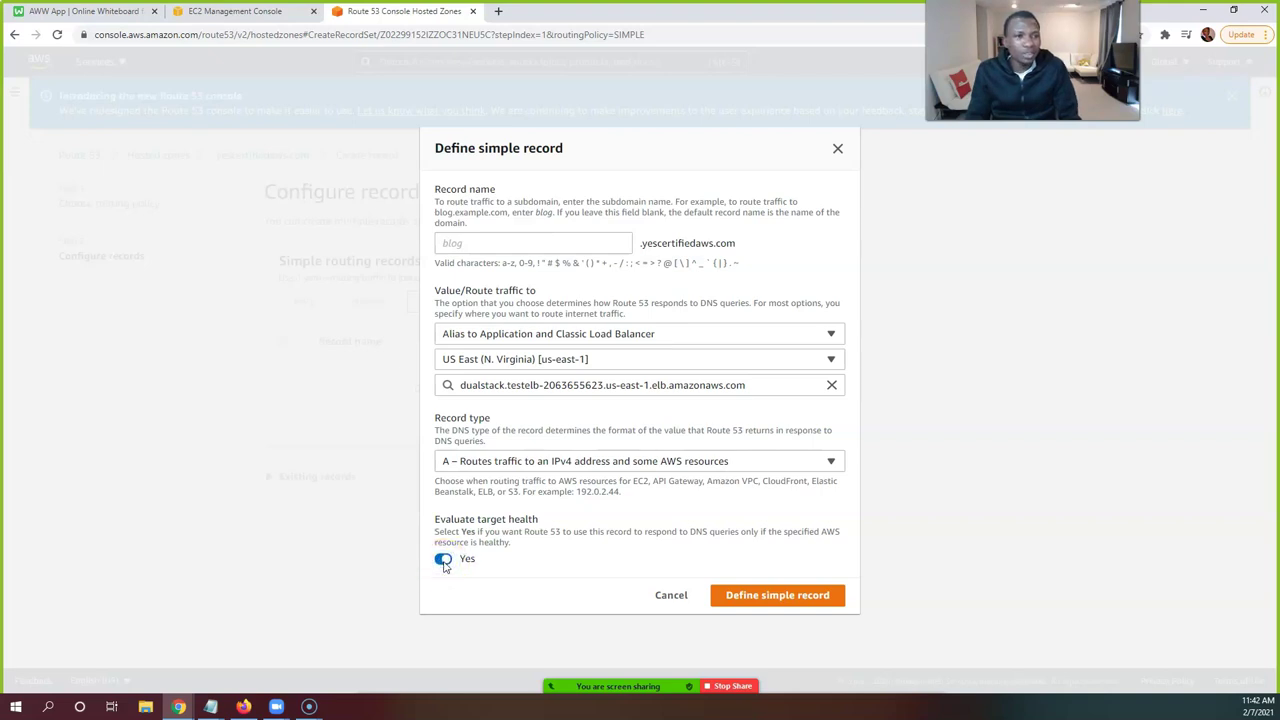
{"action": "left_click", "coordinate": [540, 563]}
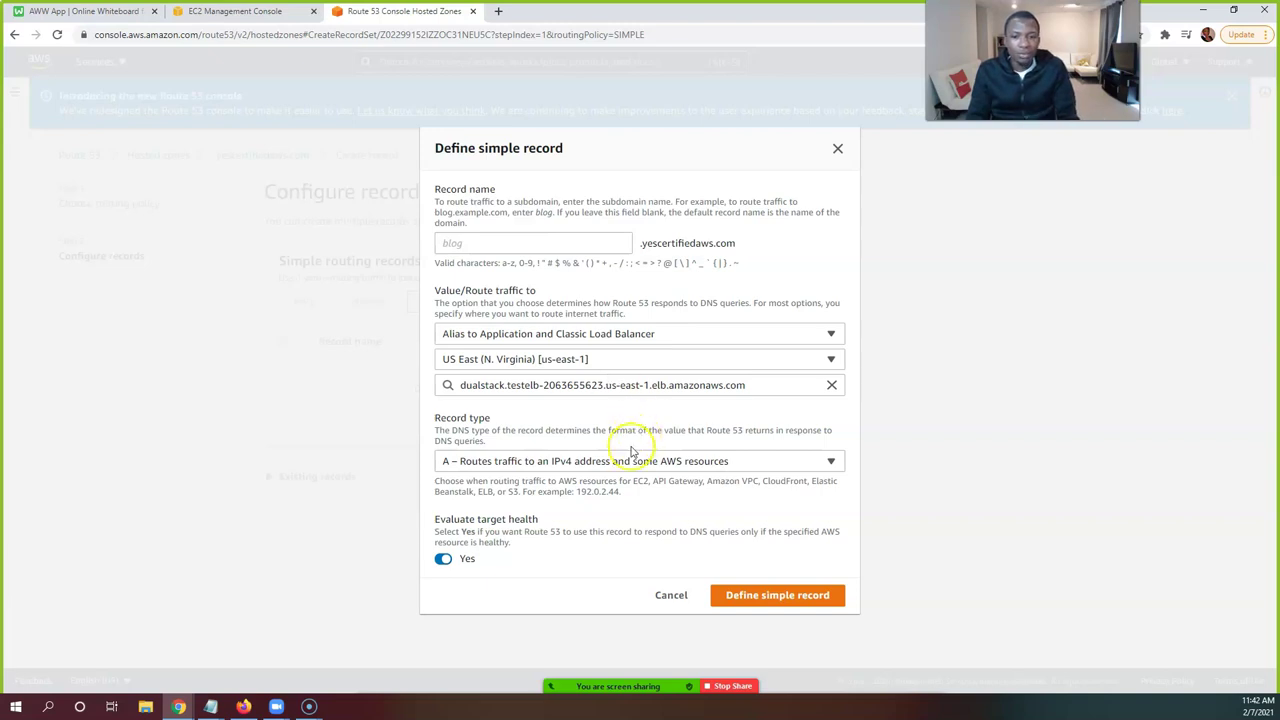
Finish defining the simple record, create it in the yescertifiedaws.com zone, and check the new A record in the records list
{"action": "left_click", "coordinate": [764, 597]}
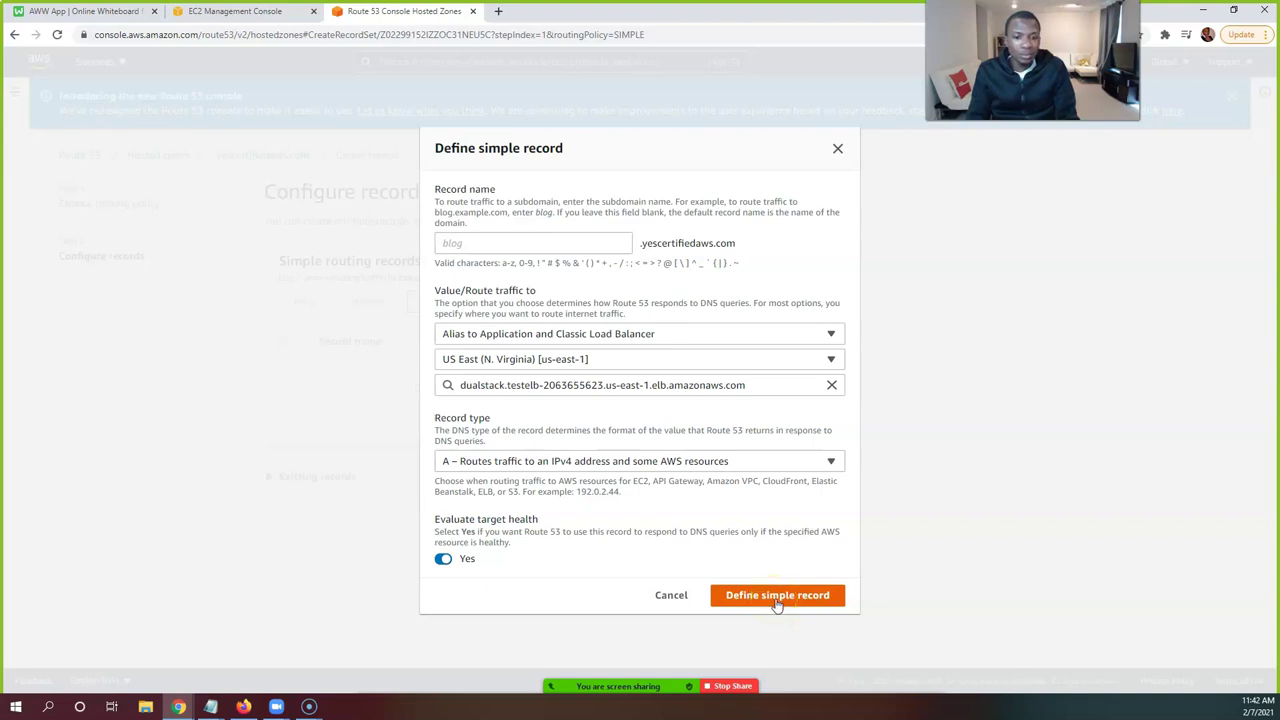
{"action": "left_click", "coordinate": [777, 600]}
{"action": "left_click", "coordinate": [807, 476]}
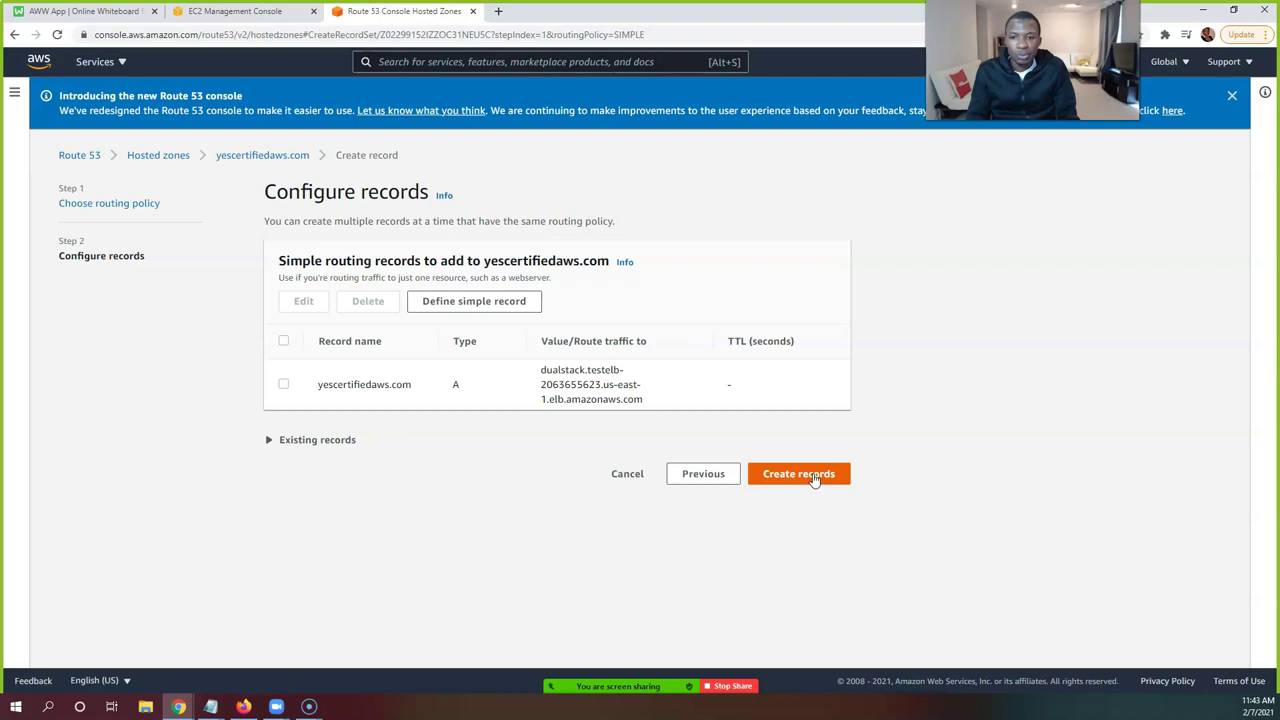
{"action": "left_click", "coordinate": [813, 477]}
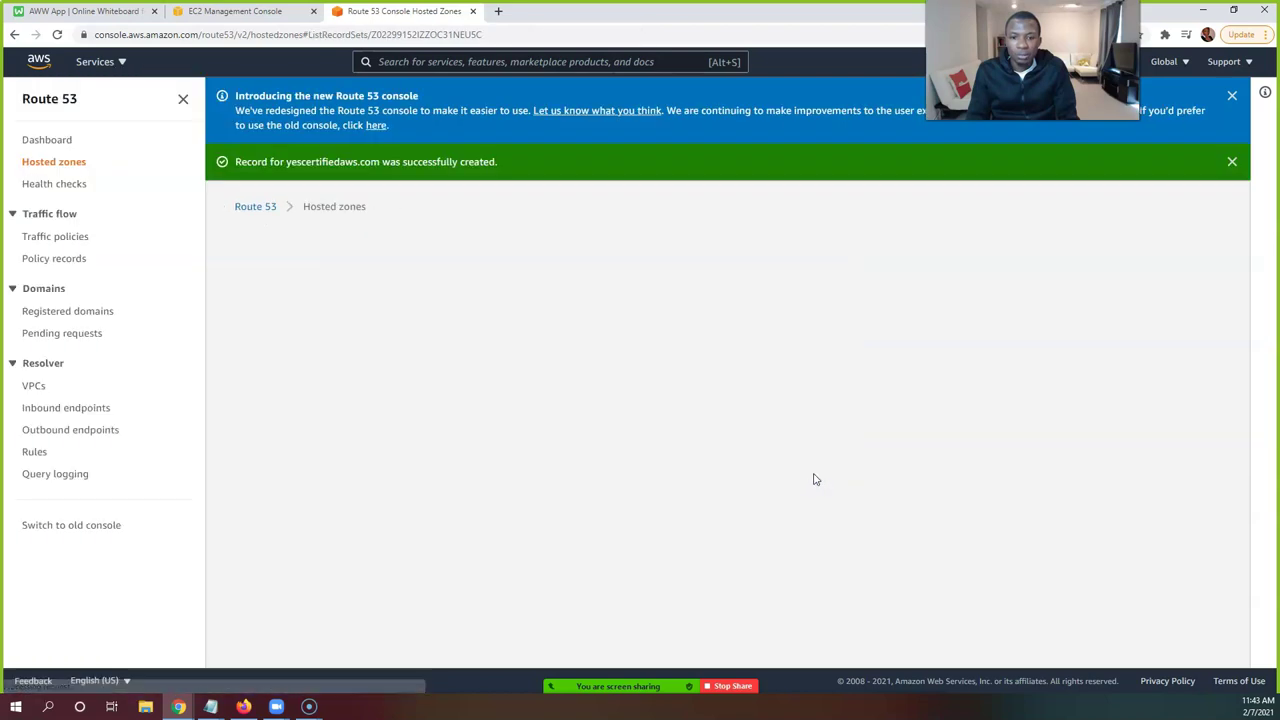
{"action": "scroll", "coordinate": [815, 479], "scroll_direction": "down", "scroll_amount": 2}
{"action": "left_click", "coordinate": [860, 482]}
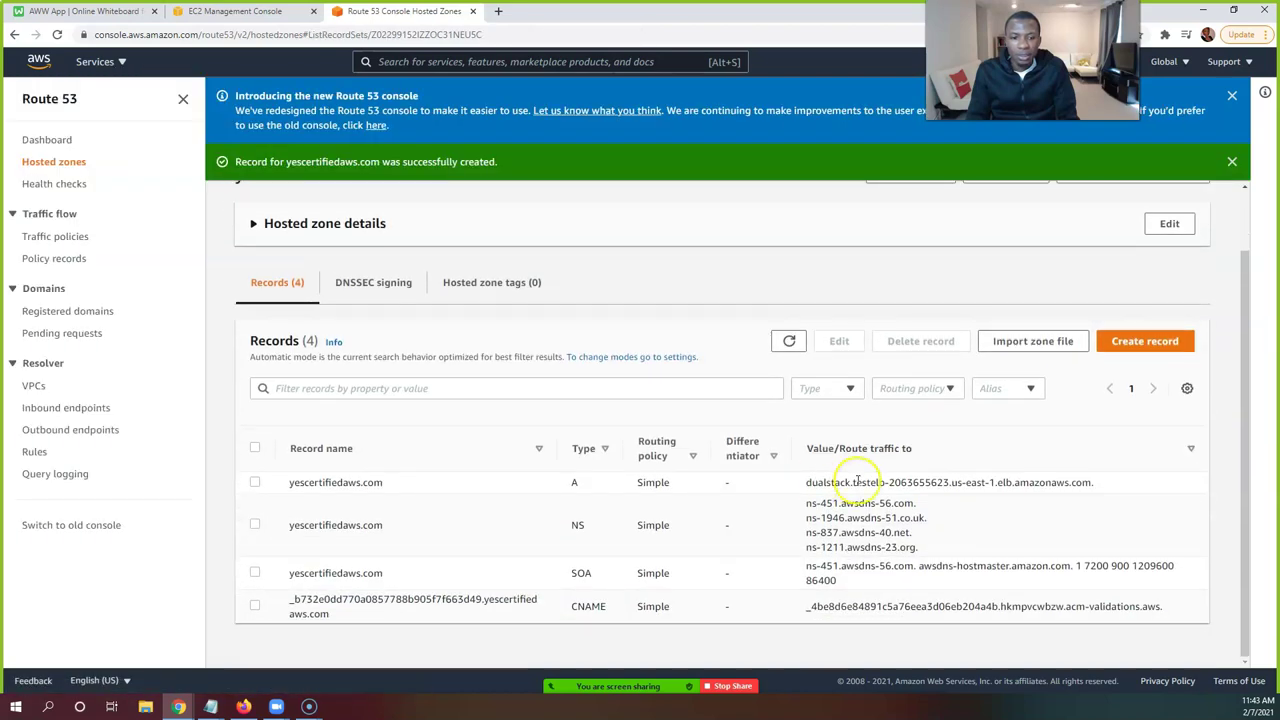
{"action": "scroll", "coordinate": [862, 484], "scroll_direction": "up", "scroll_amount": 2}
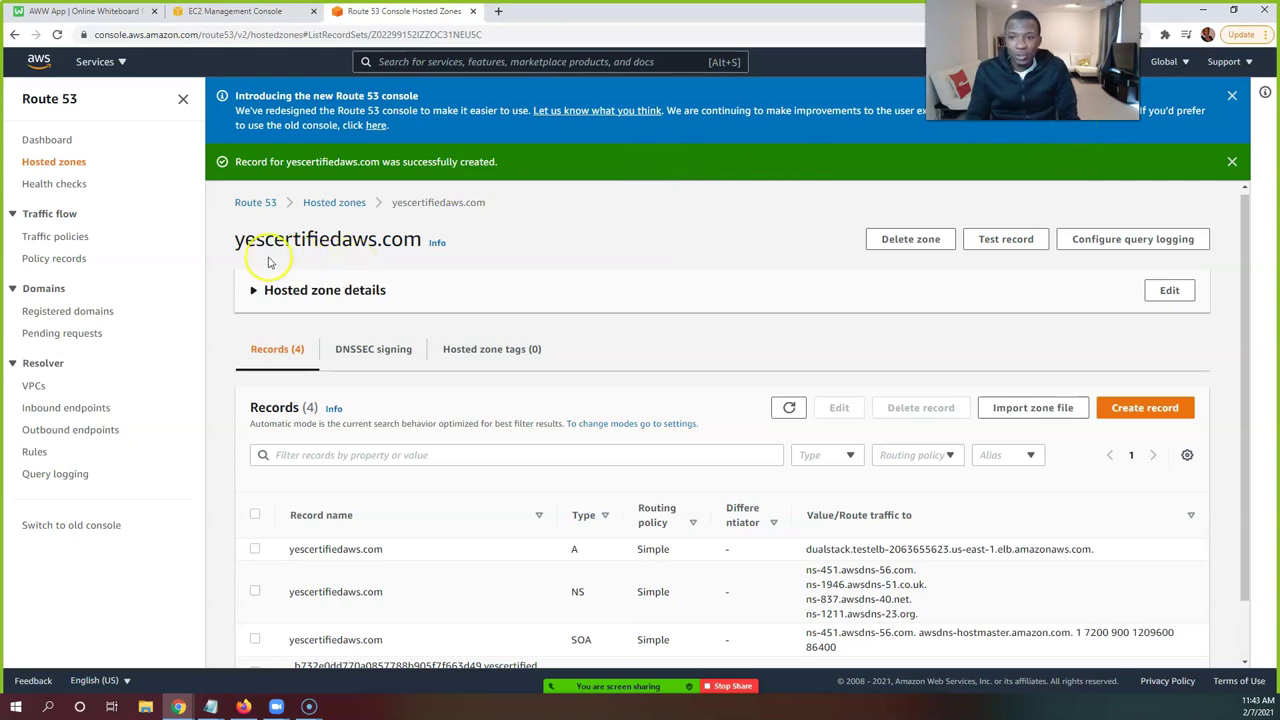
Copy the domain name yescertifiedaws.com from the hosted zone heading and try to open the site in an incognito window
{"action": "left_click_drag", "start_coordinate": [238, 245], "coordinate": [425, 243]}
{"action": "key", "text": "ctrl+c"}
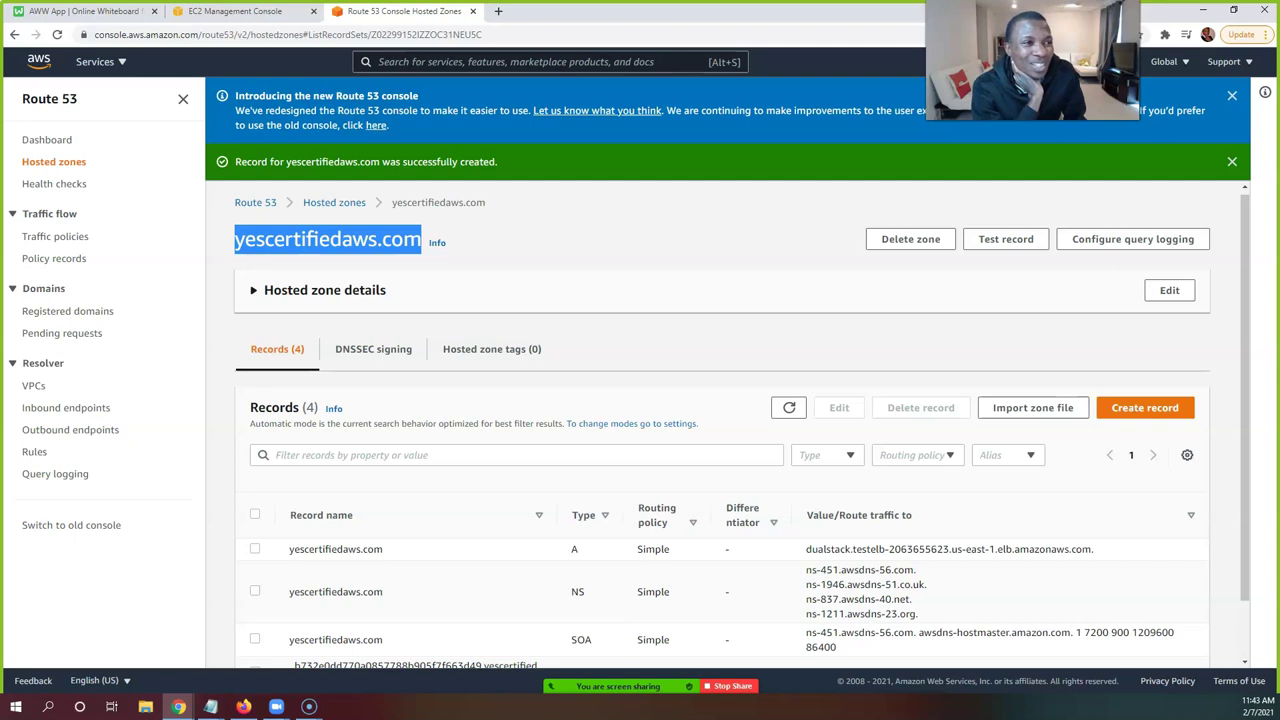
{"action": "left_click", "coordinate": [1264, 36]}
{"action": "left_click", "coordinate": [1183, 108]}
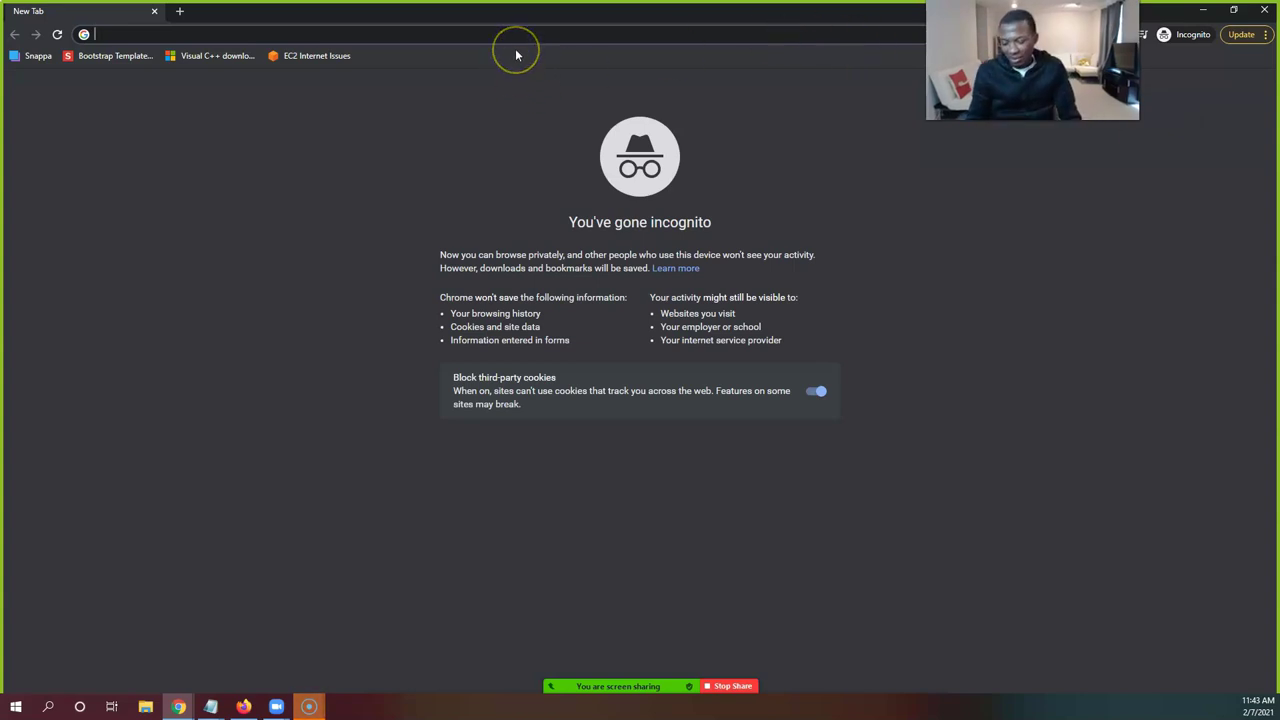
{"action": "key", "text": "ctrl+v"}
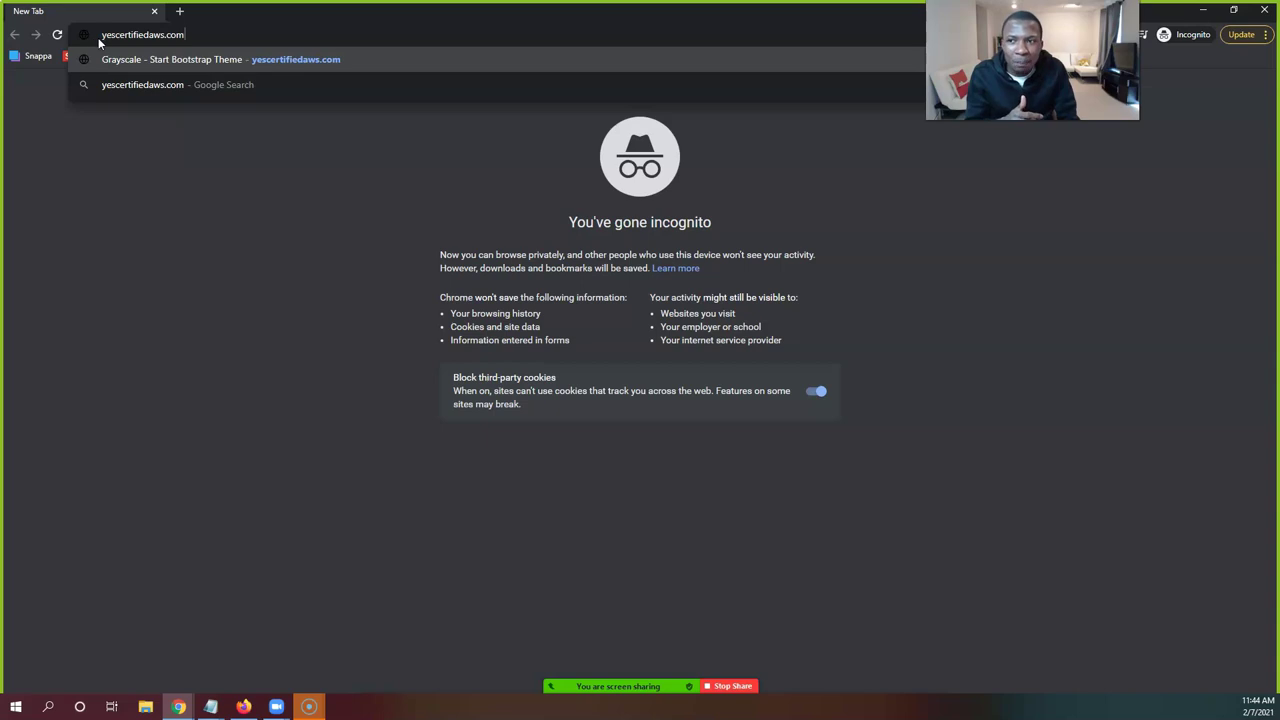
{"action": "key", "text": "Escape"}
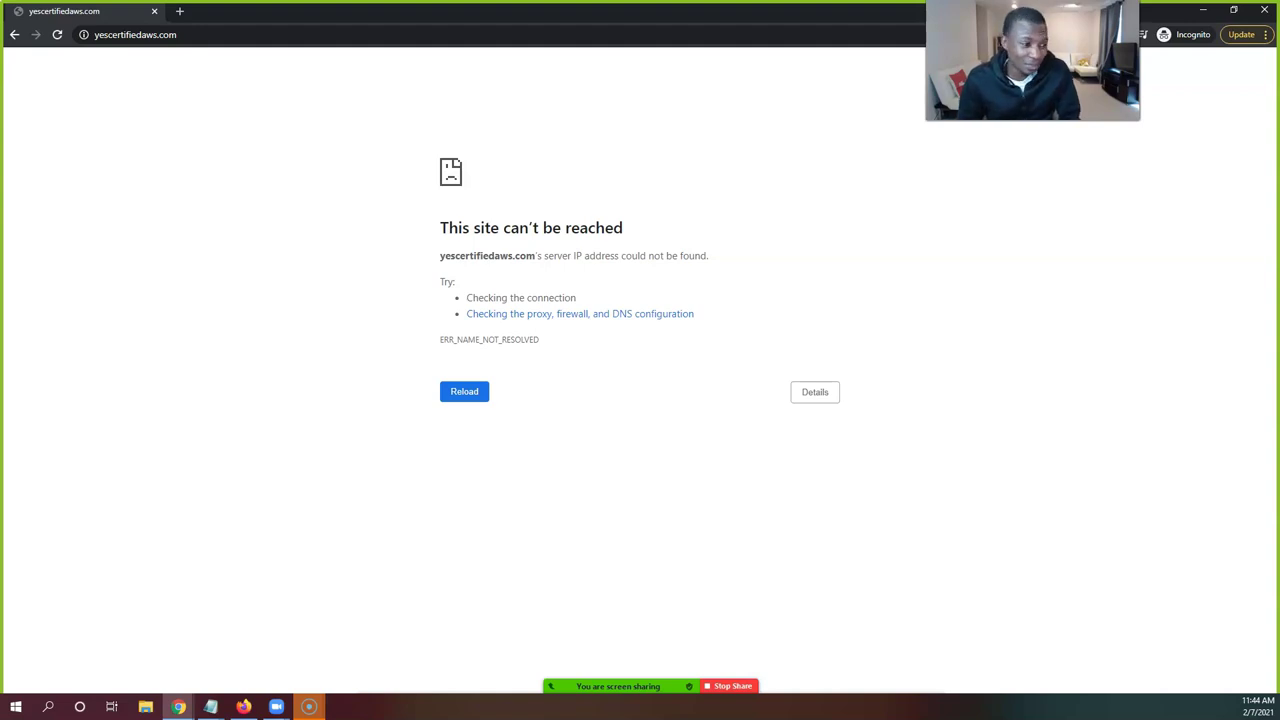
Close the incognito window, open a fresh one, and load yescertifiedaws.com again to test the domain
{"action": "left_click", "coordinate": [1268, 10]}
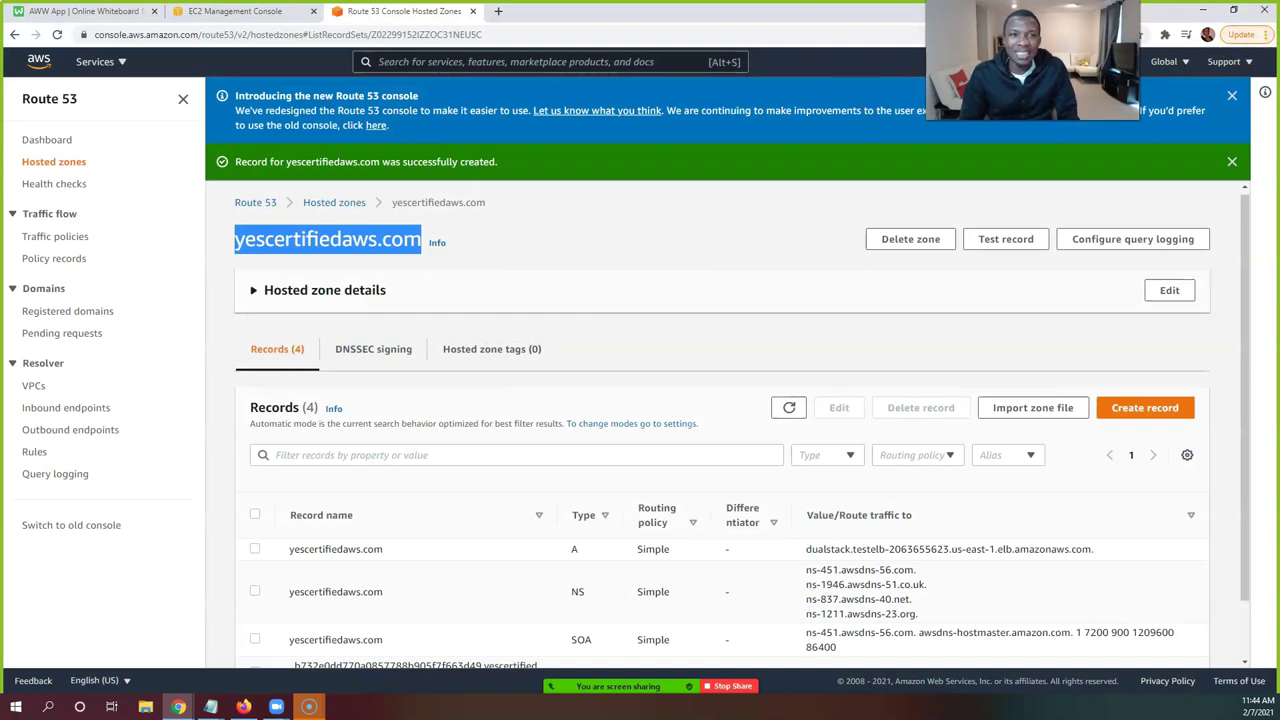
{"action": "left_click", "coordinate": [1265, 34]}
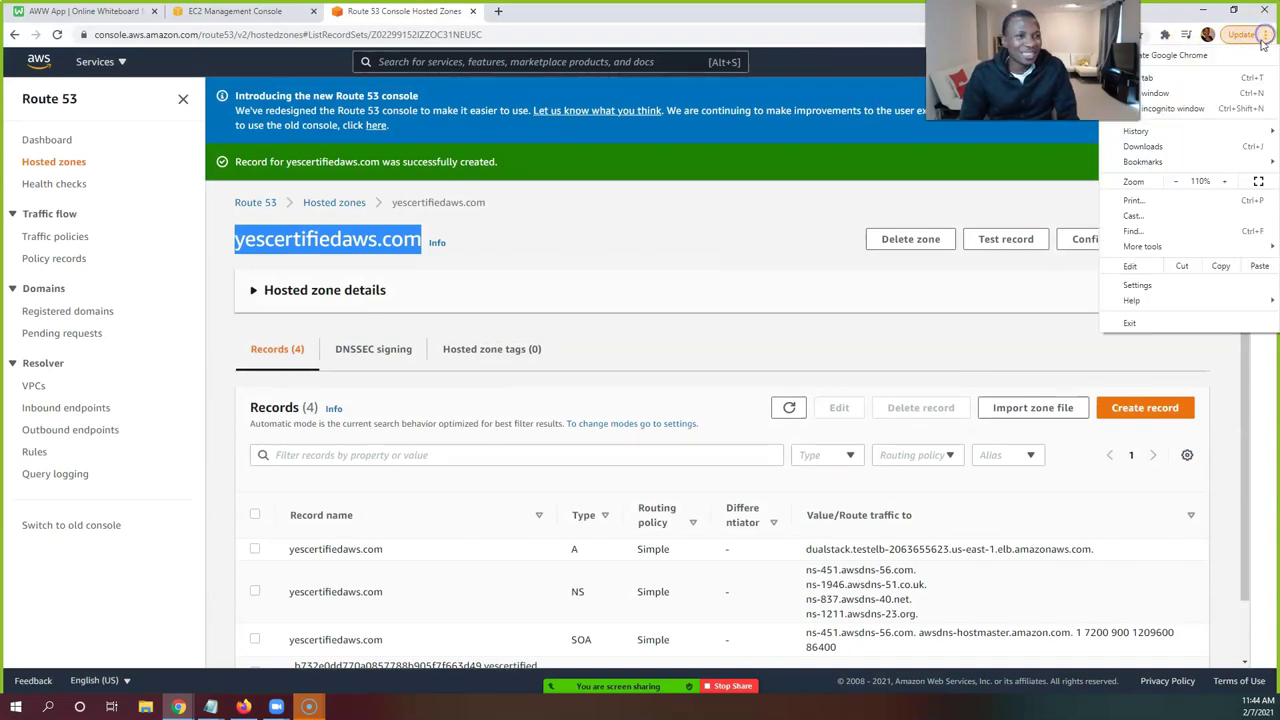
{"action": "left_click", "coordinate": [1186, 112]}
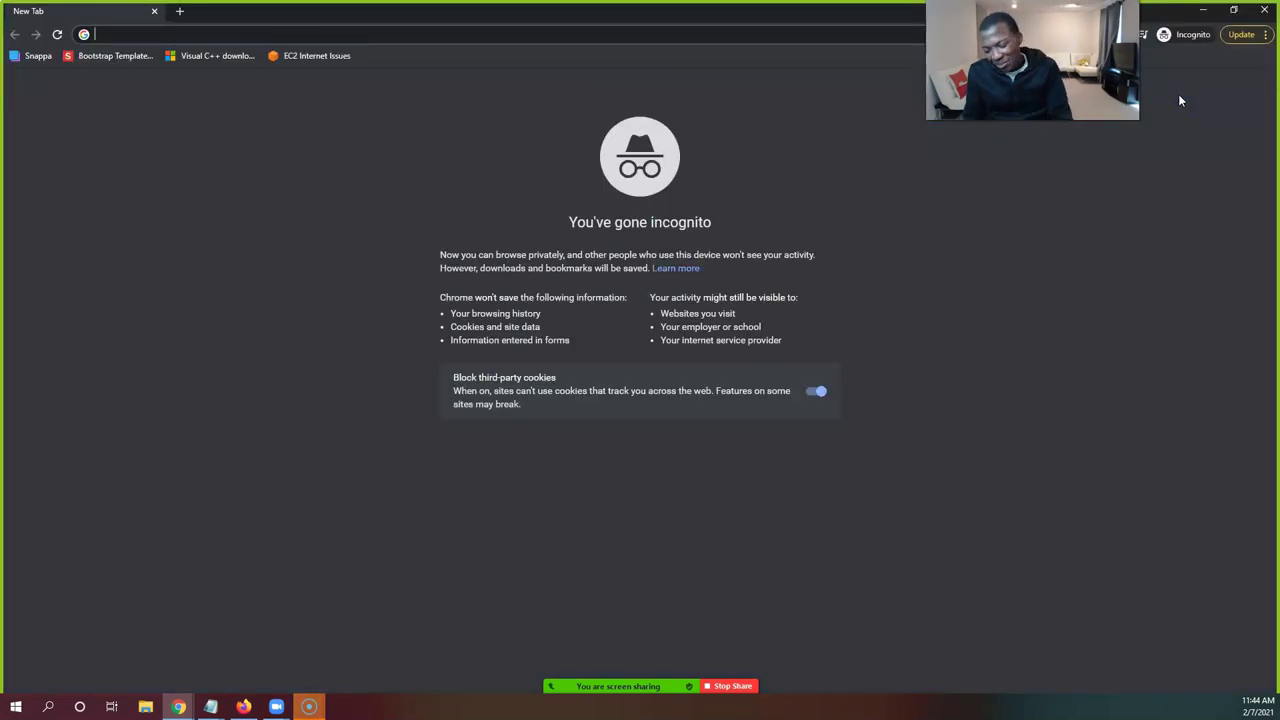
{"action": "type", "text": "yescertifiedaws.com"}
{"action": "key", "text": "Return"}
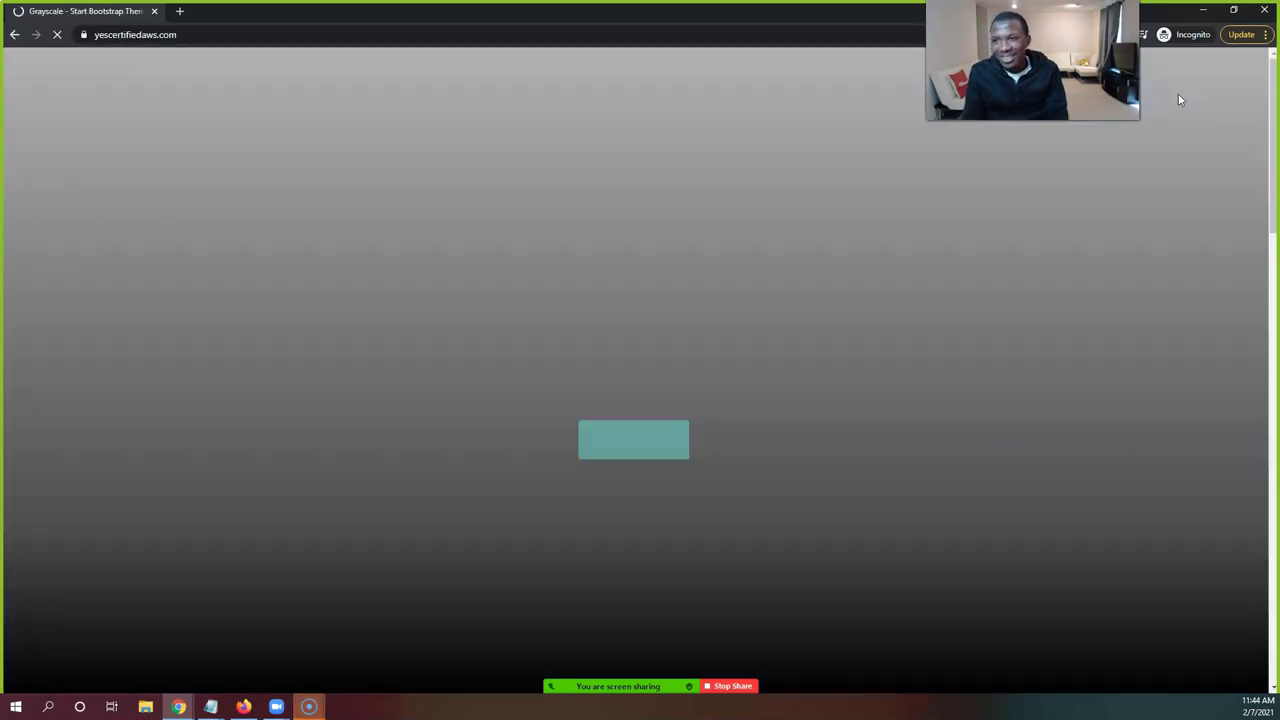